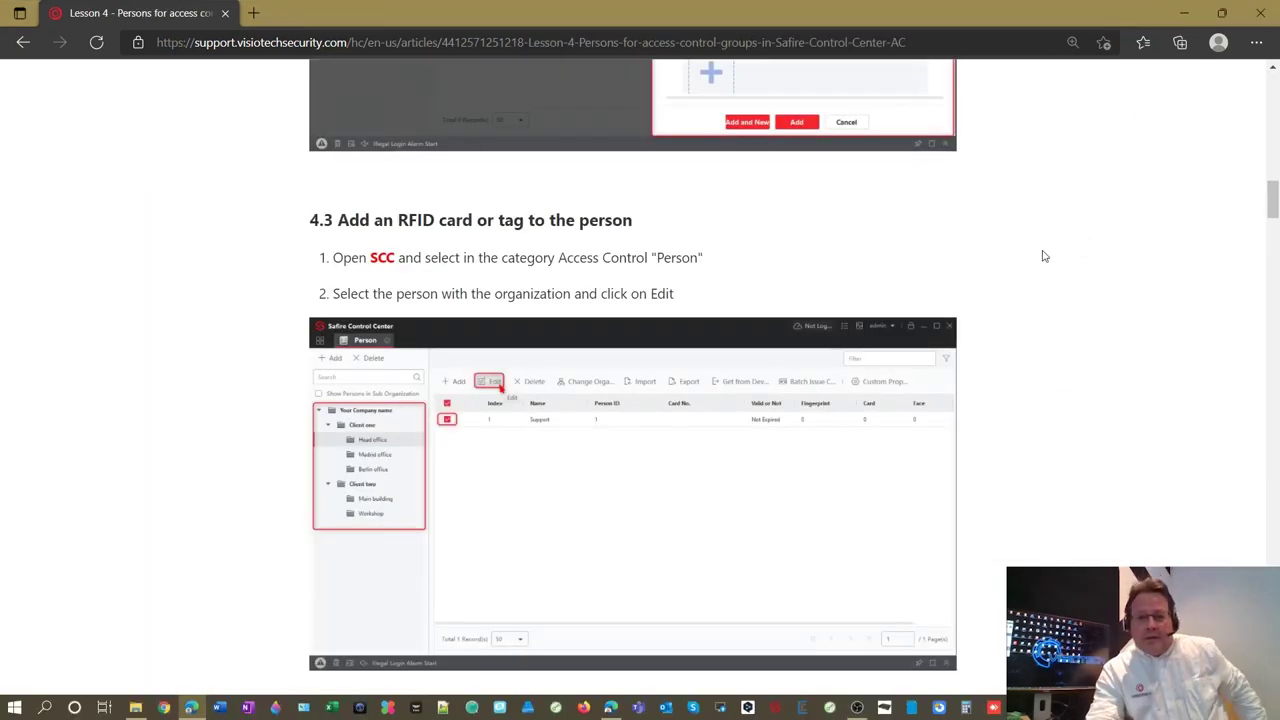
{"action": "scroll", "coordinate": [1086, 237], "scroll_direction": "up", "scroll_amount": 10}
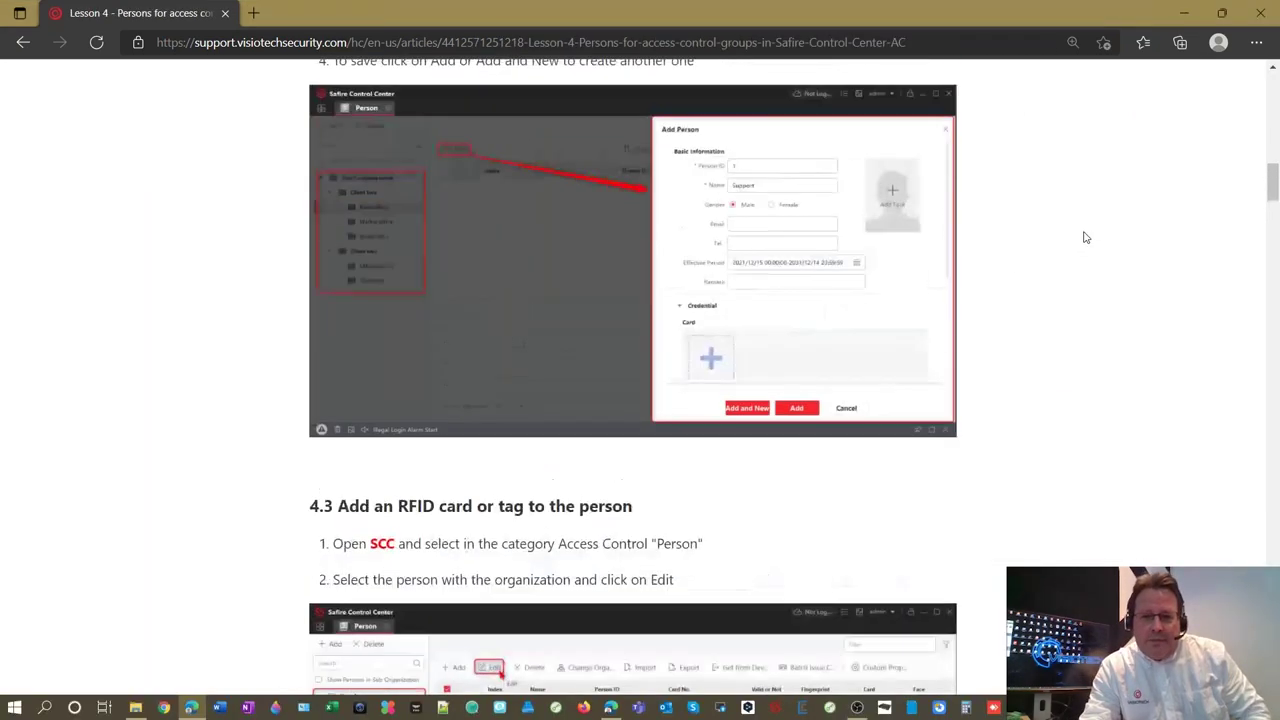
{"action": "scroll", "coordinate": [1086, 237], "scroll_direction": "up", "scroll_amount": 6}
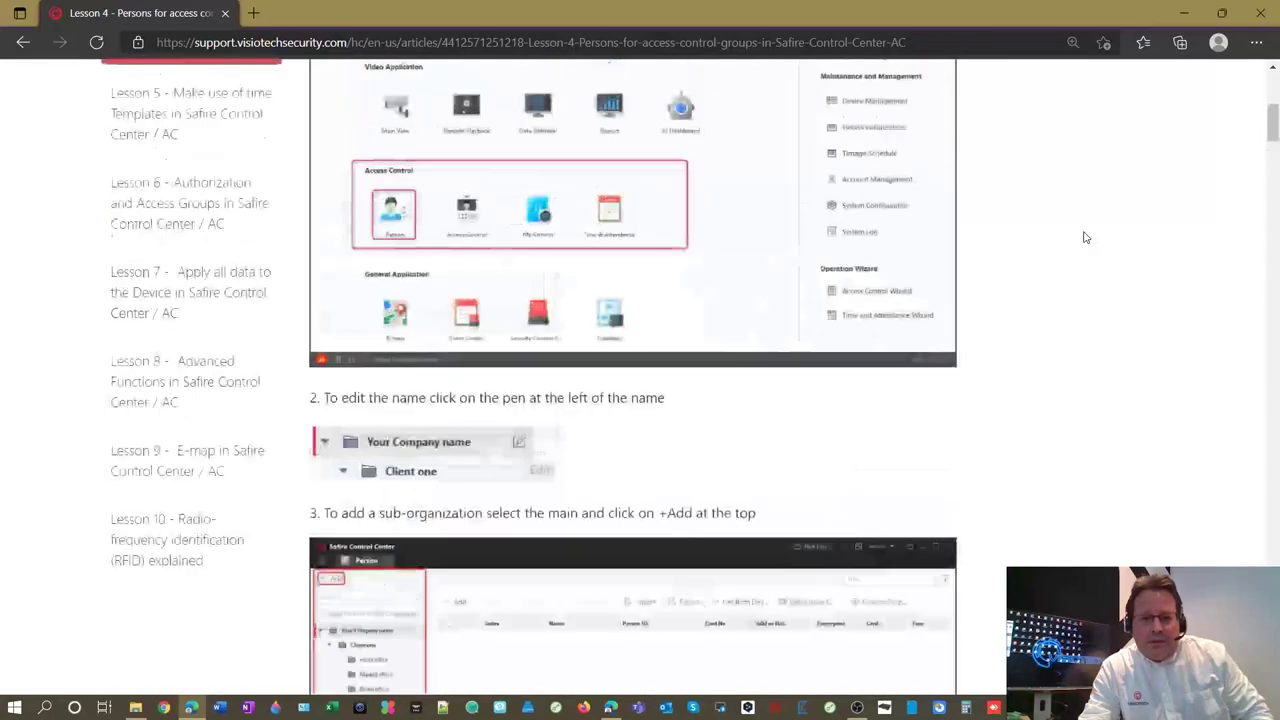
{"action": "scroll", "coordinate": [1086, 237], "scroll_direction": "down", "scroll_amount": 2}
{"action": "scroll", "coordinate": [1086, 237], "scroll_direction": "down", "scroll_amount": 1}
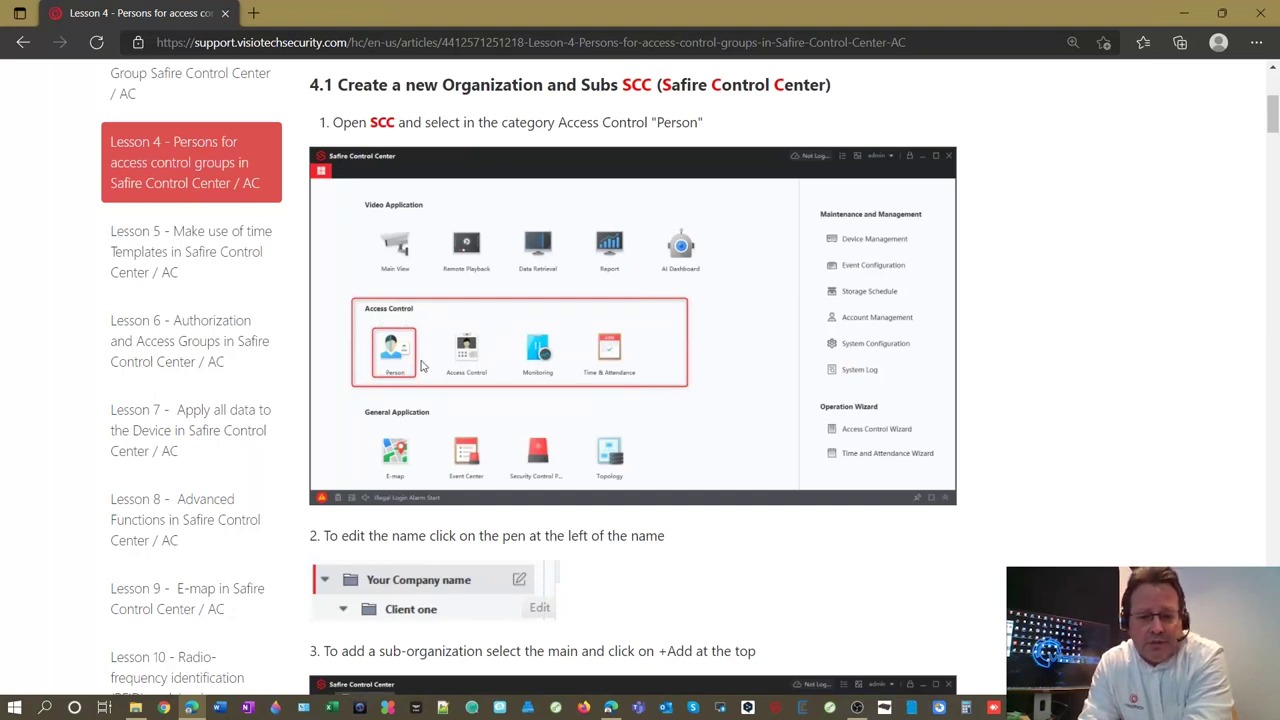
{"action": "scroll", "coordinate": [421, 367], "scroll_direction": "down", "scroll_amount": 6}
{"action": "scroll", "coordinate": [387, 270], "scroll_direction": "up", "scroll_amount": 2}
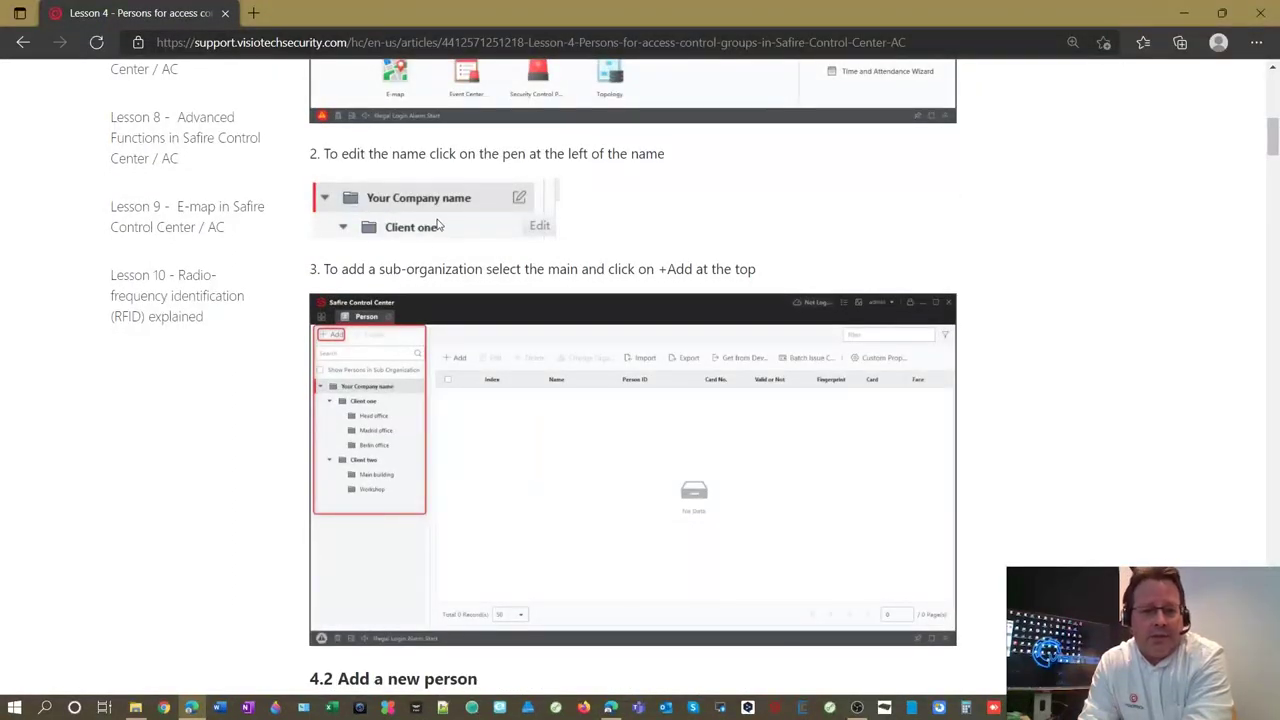
{"action": "scroll", "coordinate": [637, 380], "scroll_direction": "down", "scroll_amount": 1}
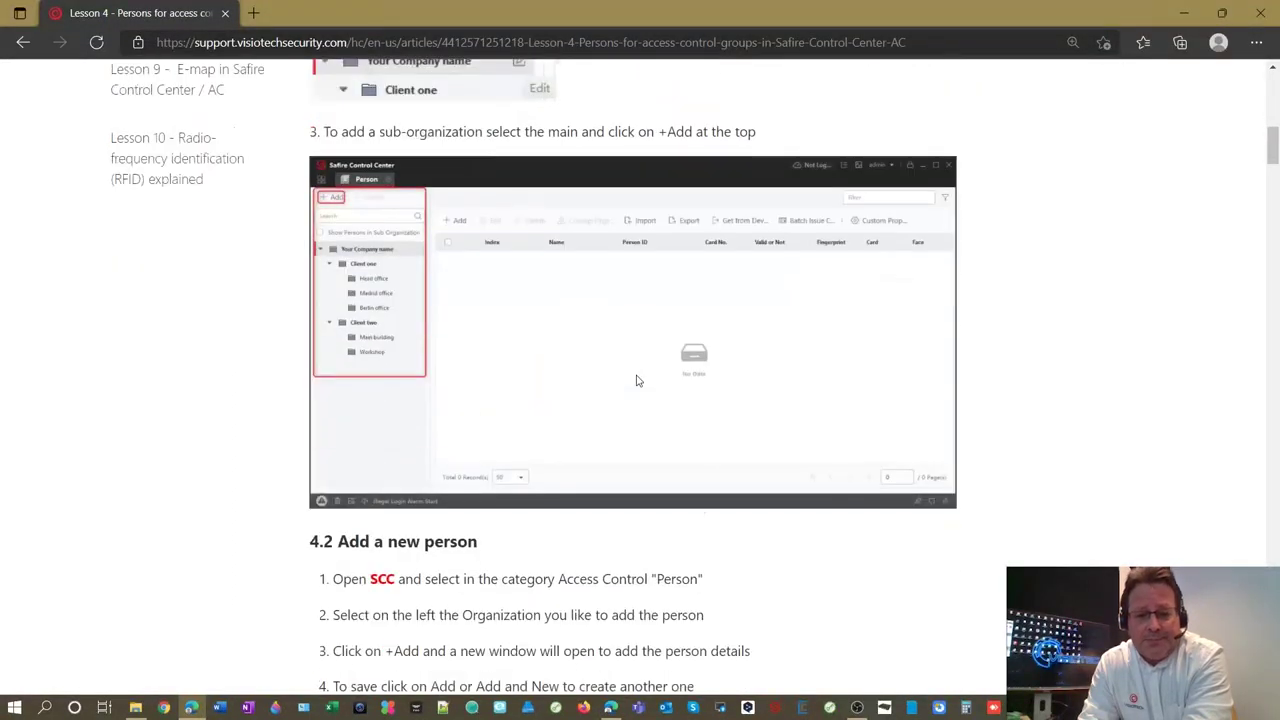
{"action": "scroll", "coordinate": [637, 380], "scroll_direction": "down", "scroll_amount": 1}
{"action": "scroll", "coordinate": [637, 380], "scroll_direction": "down", "scroll_amount": 3}
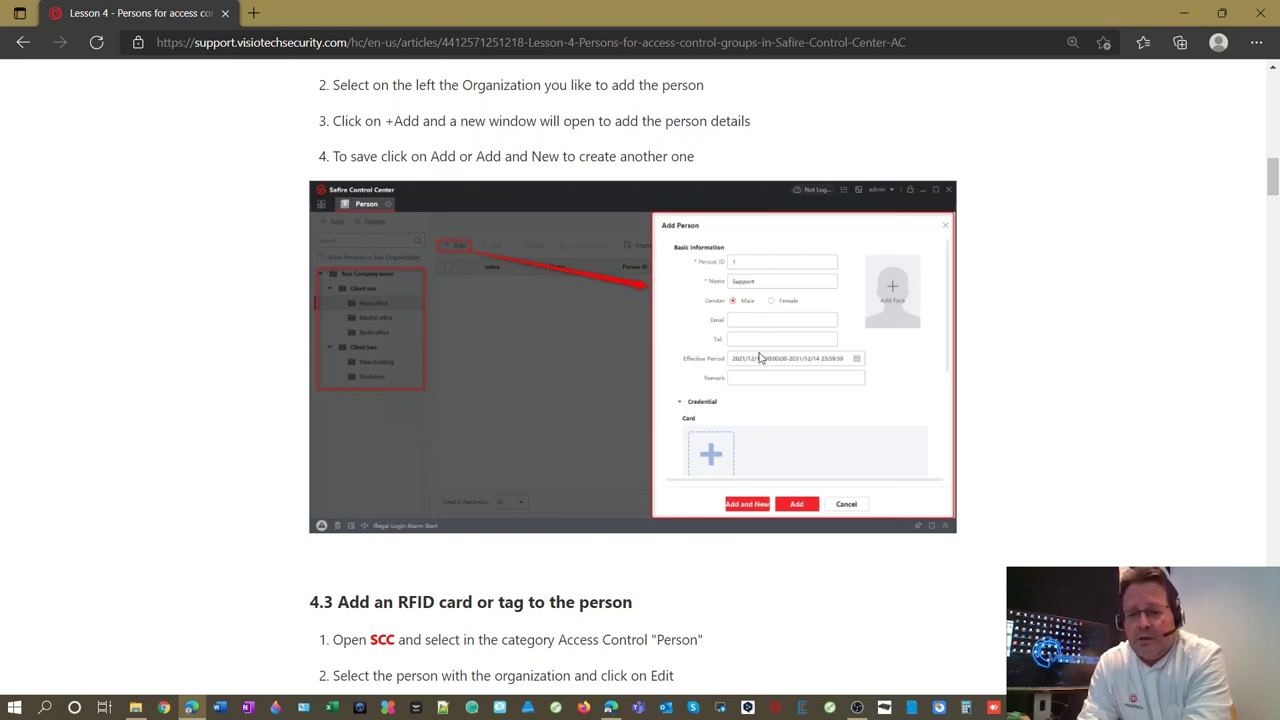
{"action": "scroll", "coordinate": [760, 358], "scroll_direction": "down", "scroll_amount": 1}
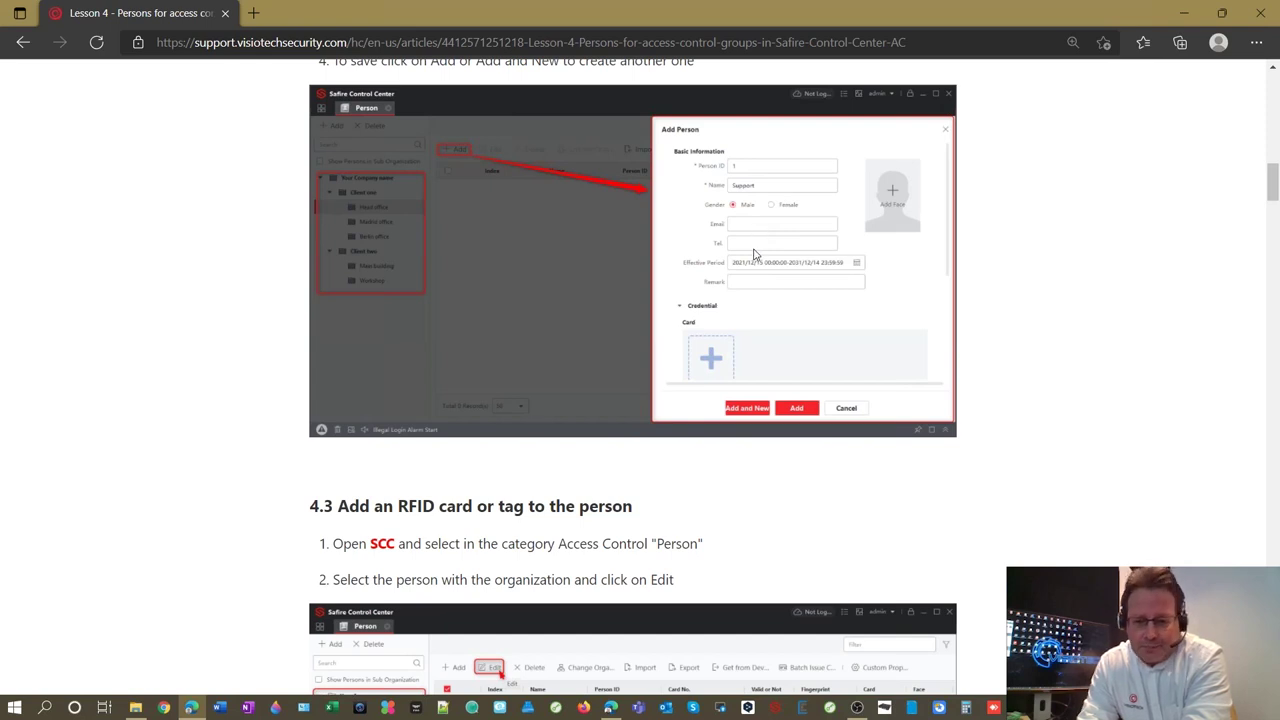
{"action": "scroll", "coordinate": [755, 254], "scroll_direction": "down", "scroll_amount": 5}
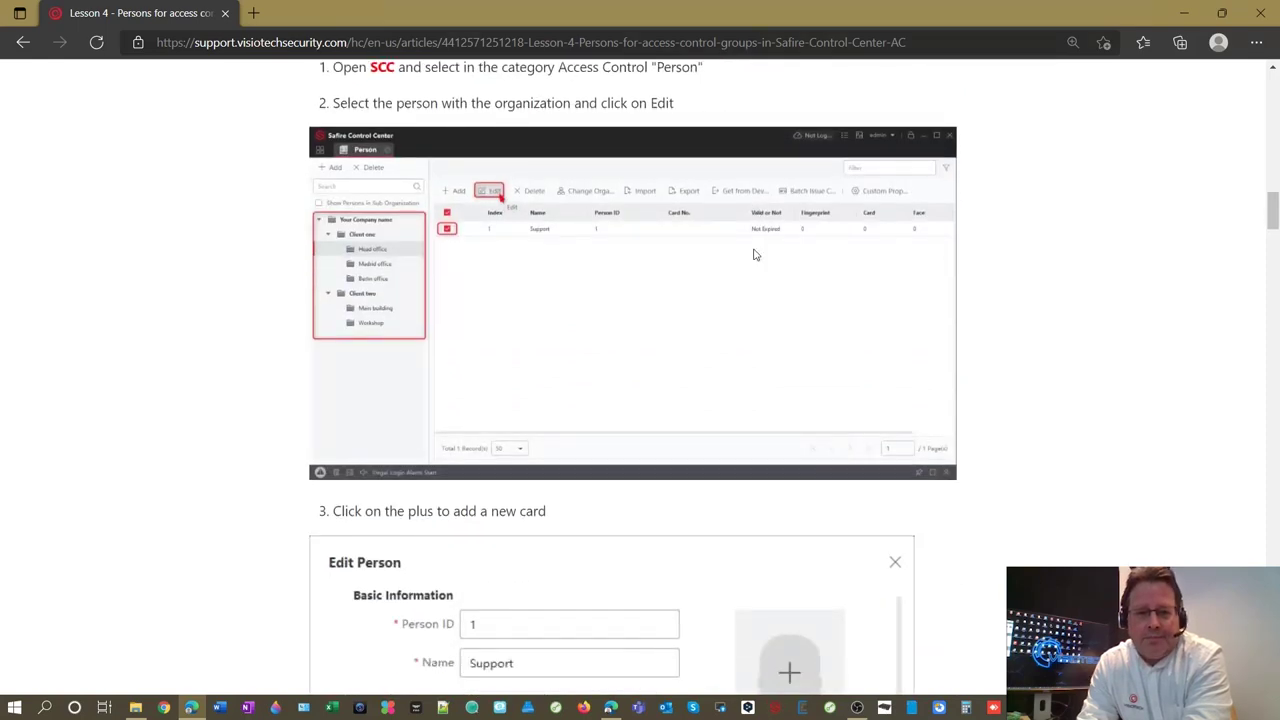
Step: Read through section 4.3's Edit Person, Add card and Settings screenshots down to section 4.4 Add a fingerprint
{"action": "scroll", "coordinate": [755, 254], "scroll_direction": "up", "scroll_amount": 3}
{"action": "scroll", "coordinate": [755, 254], "scroll_direction": "down", "scroll_amount": 1}
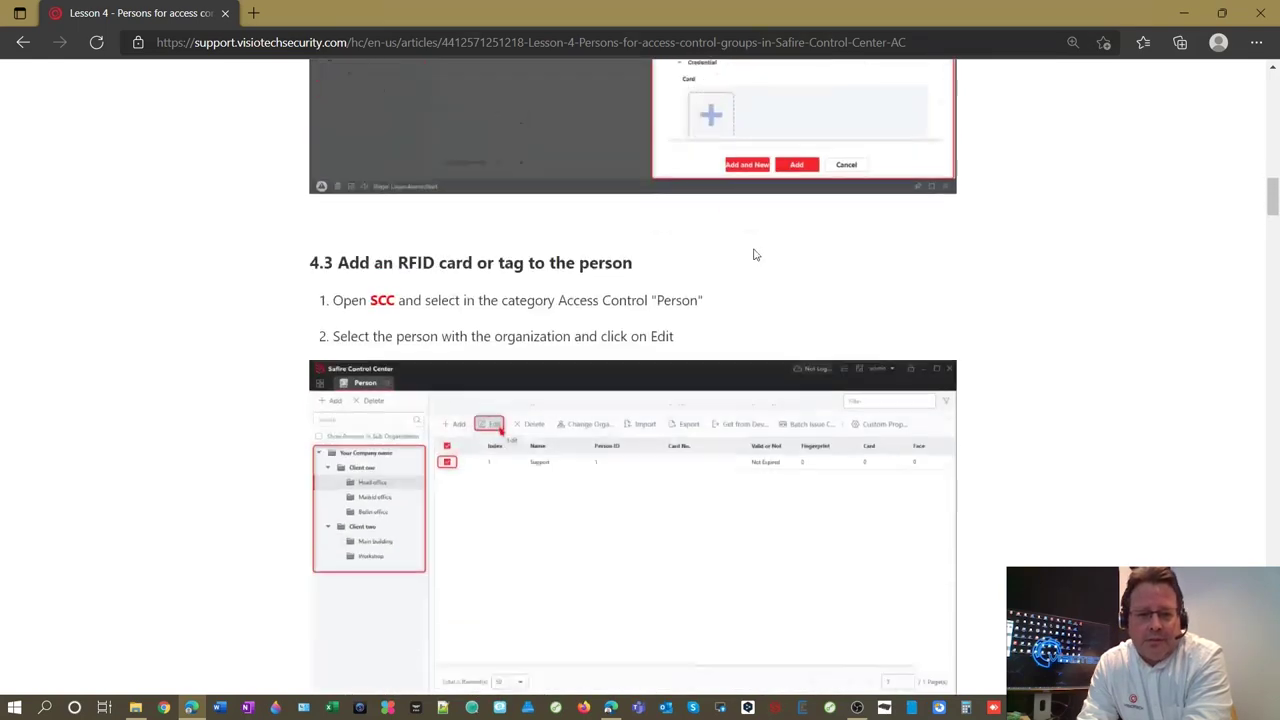
{"action": "scroll", "coordinate": [755, 254], "scroll_direction": "down", "scroll_amount": 2}
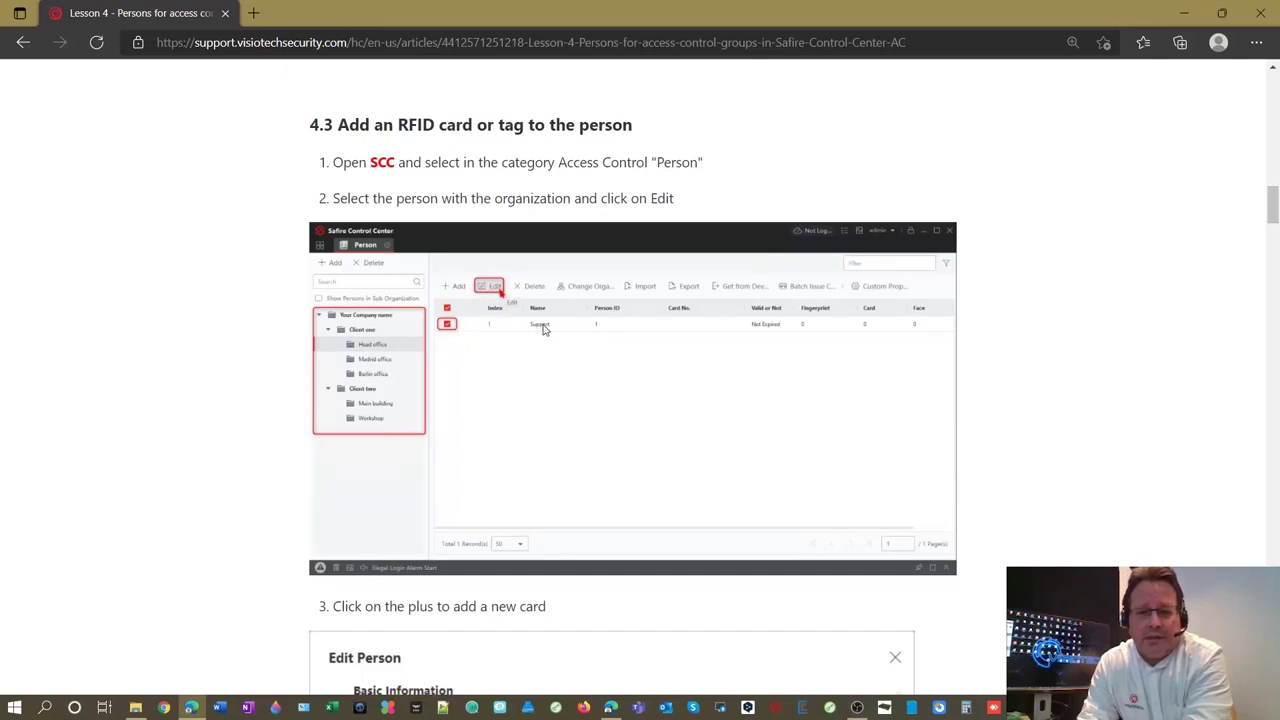
{"action": "scroll", "coordinate": [673, 283], "scroll_direction": "down", "scroll_amount": 1}
{"action": "scroll", "coordinate": [673, 283], "scroll_direction": "down", "scroll_amount": 3}
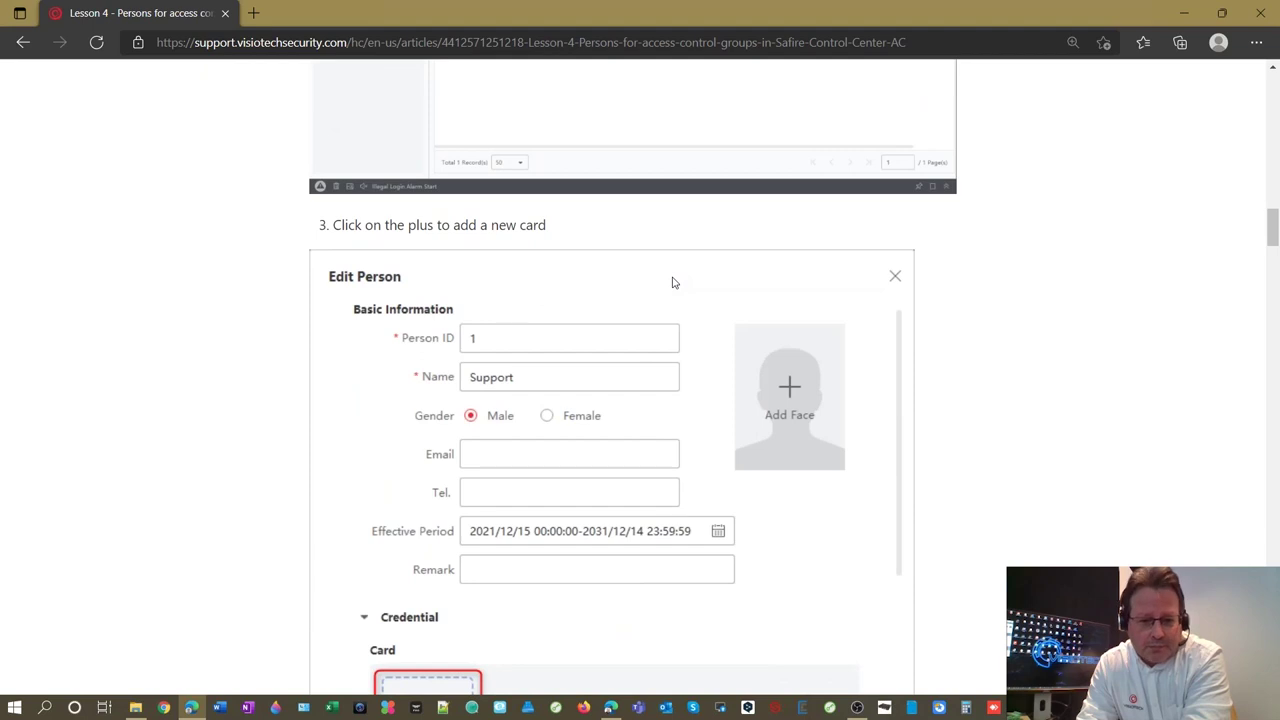
{"action": "scroll", "coordinate": [672, 282], "scroll_direction": "down", "scroll_amount": 1}
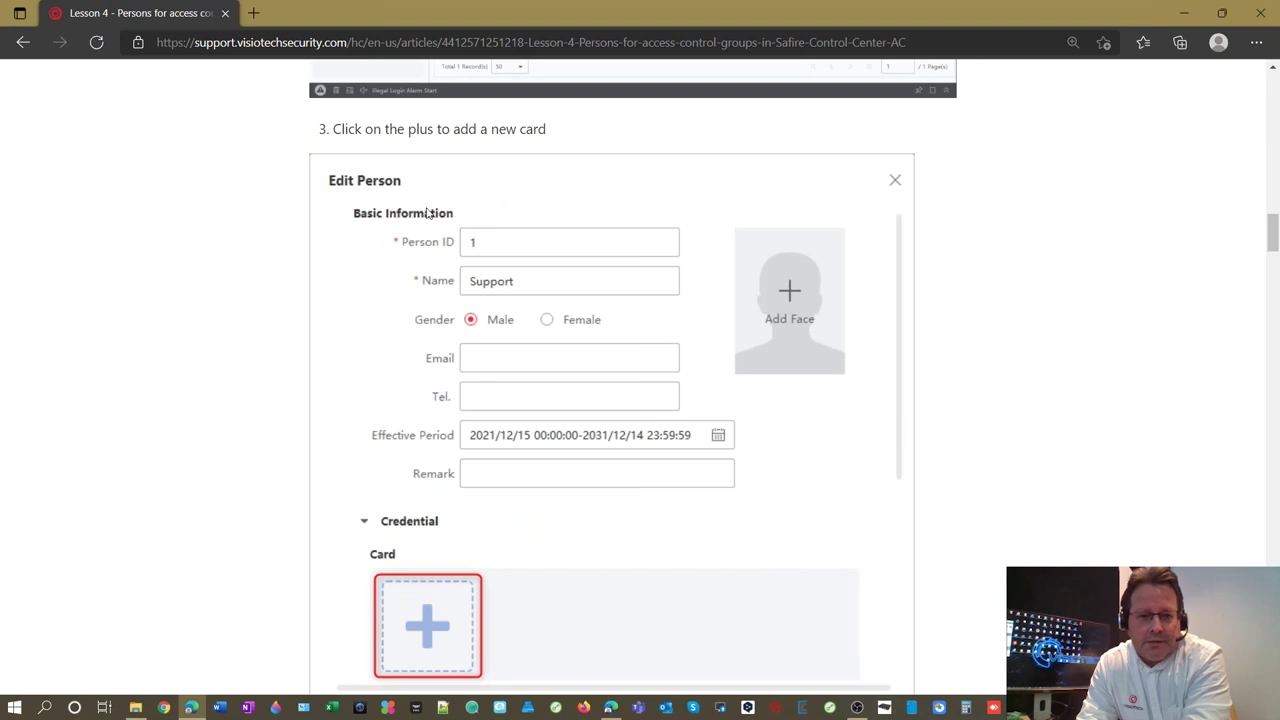
{"action": "scroll", "coordinate": [567, 220], "scroll_direction": "down", "scroll_amount": 1}
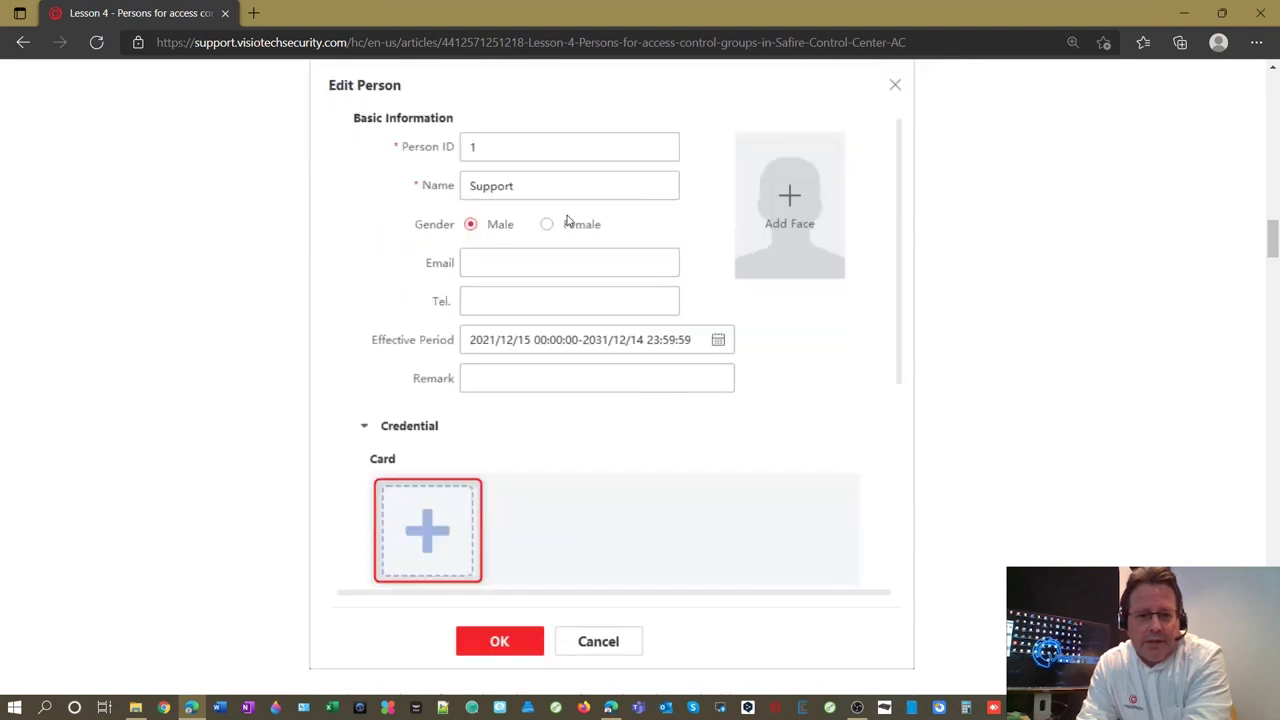
{"action": "scroll", "coordinate": [567, 220], "scroll_direction": "up", "scroll_amount": 2}
{"action": "scroll", "coordinate": [566, 218], "scroll_direction": "down", "scroll_amount": 5}
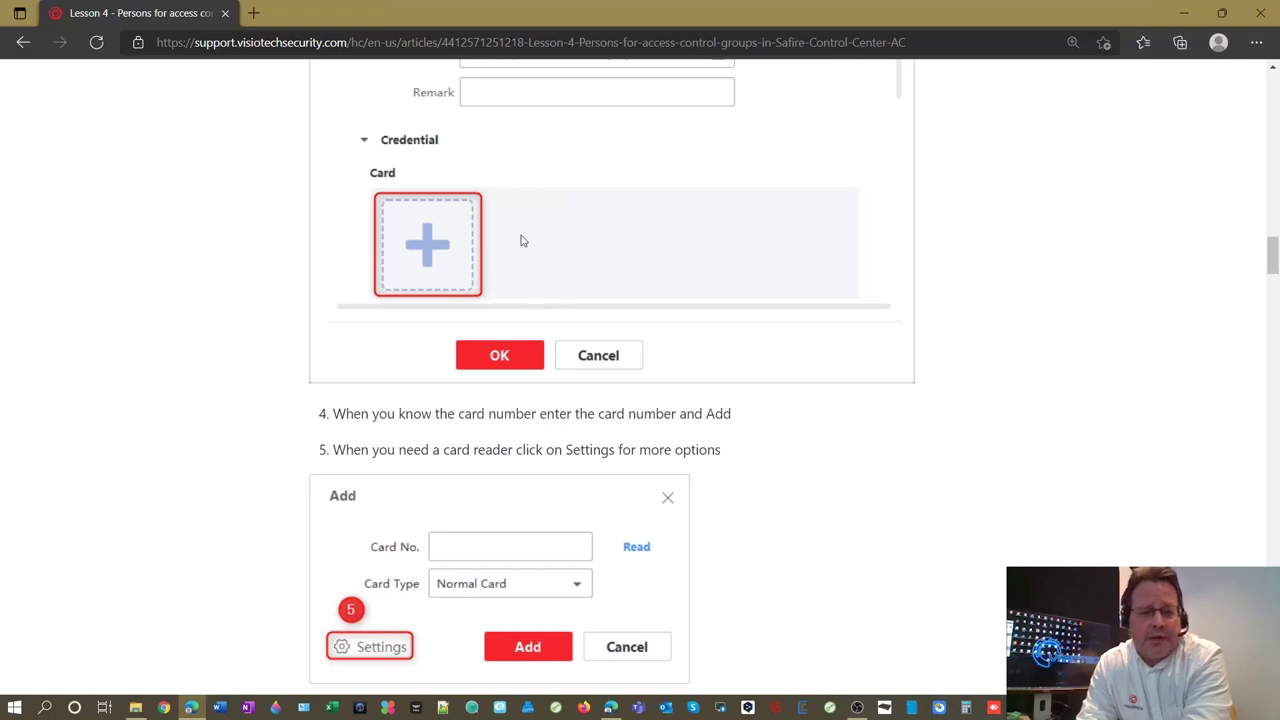
{"action": "scroll", "coordinate": [521, 240], "scroll_direction": "down", "scroll_amount": 3}
{"action": "scroll", "coordinate": [521, 240], "scroll_direction": "up", "scroll_amount": 5}
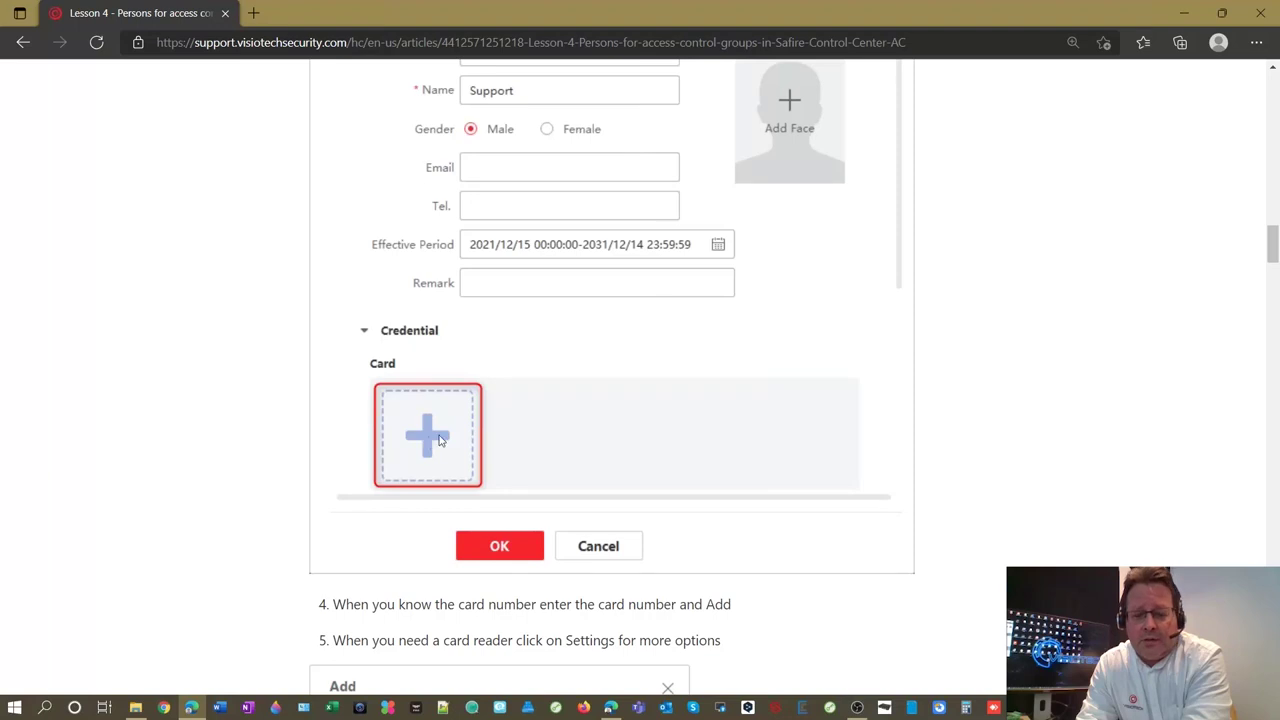
{"action": "scroll", "coordinate": [440, 435], "scroll_direction": "down", "scroll_amount": 3}
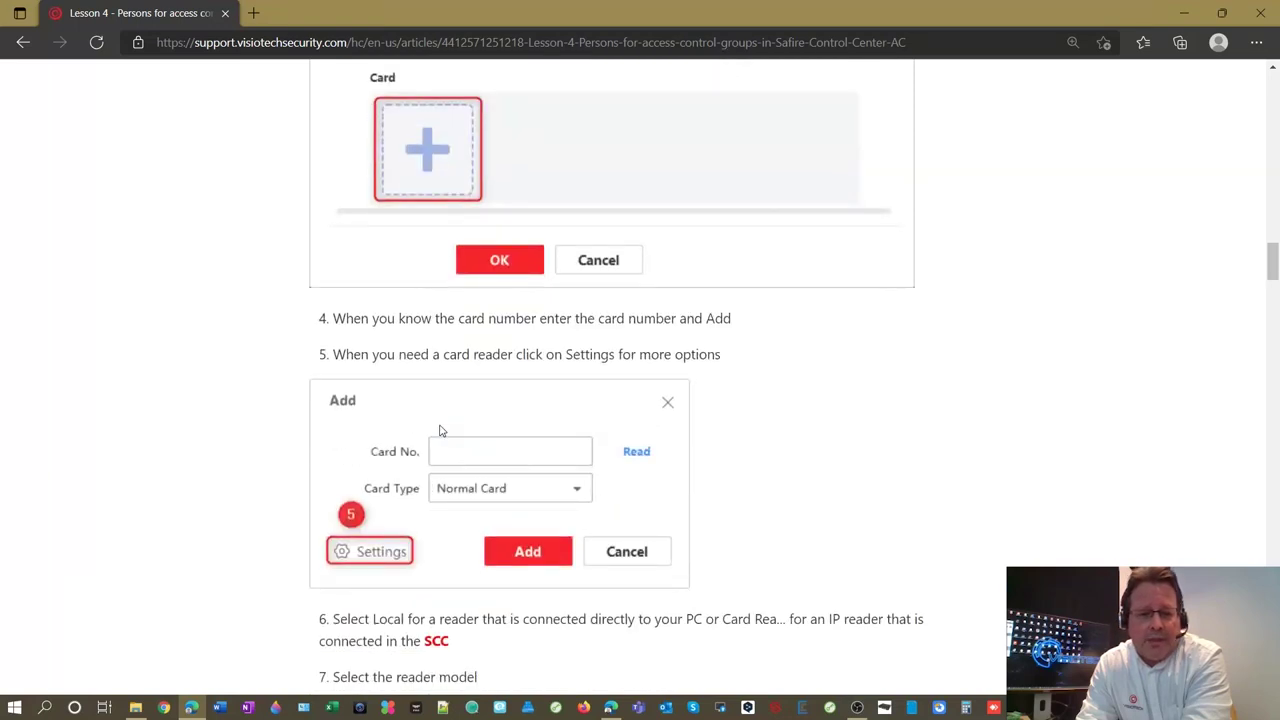
{"action": "scroll", "coordinate": [440, 431], "scroll_direction": "down", "scroll_amount": 1}
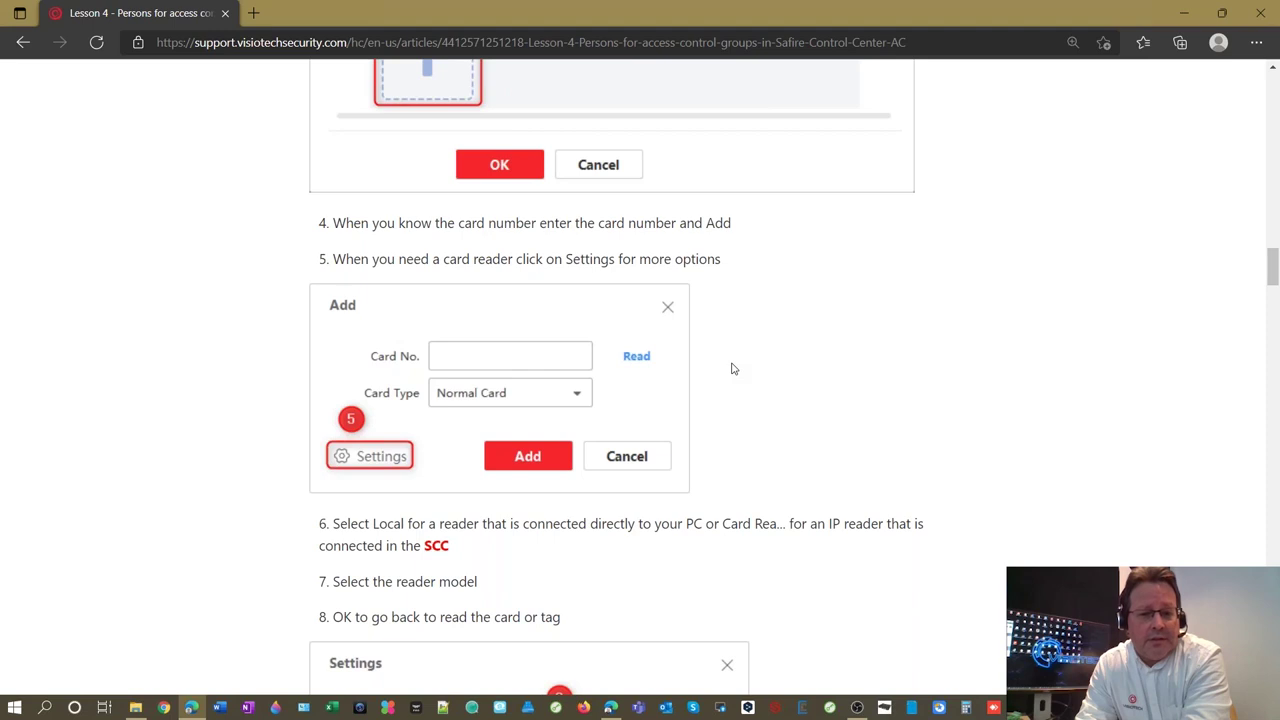
{"action": "scroll", "coordinate": [731, 369], "scroll_direction": "down", "scroll_amount": 2}
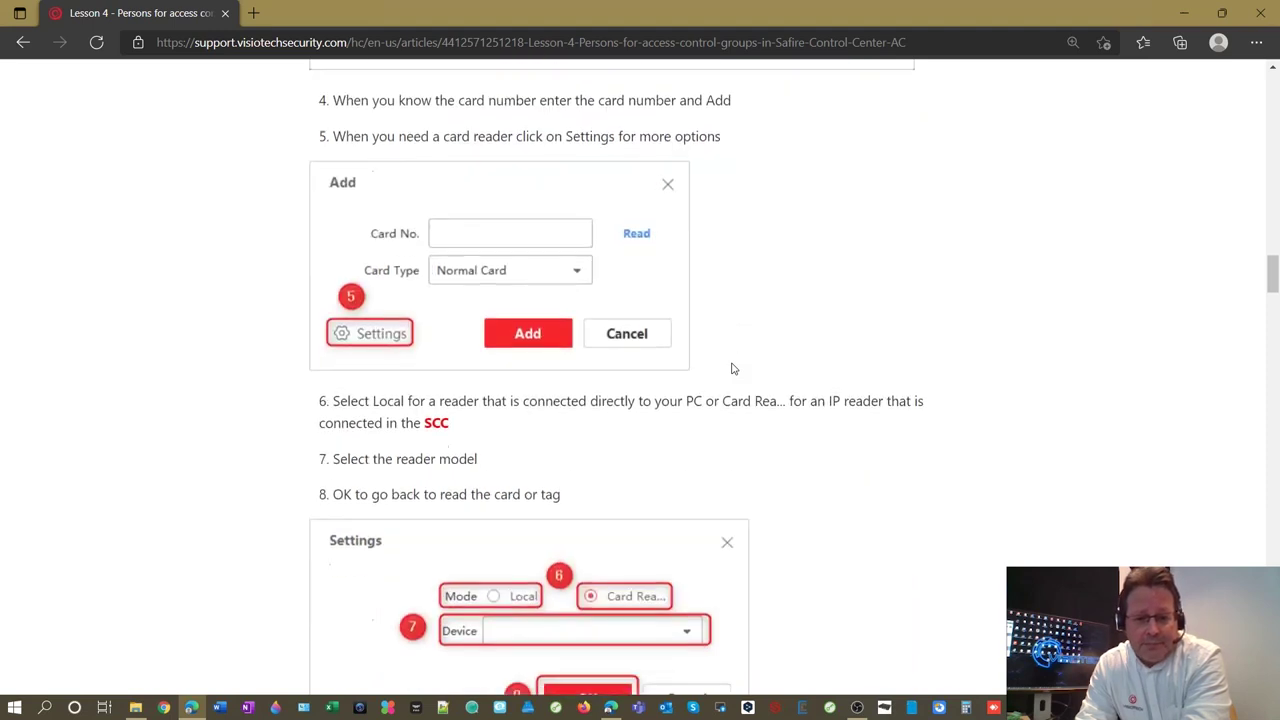
{"action": "scroll", "coordinate": [731, 369], "scroll_direction": "up", "scroll_amount": 2}
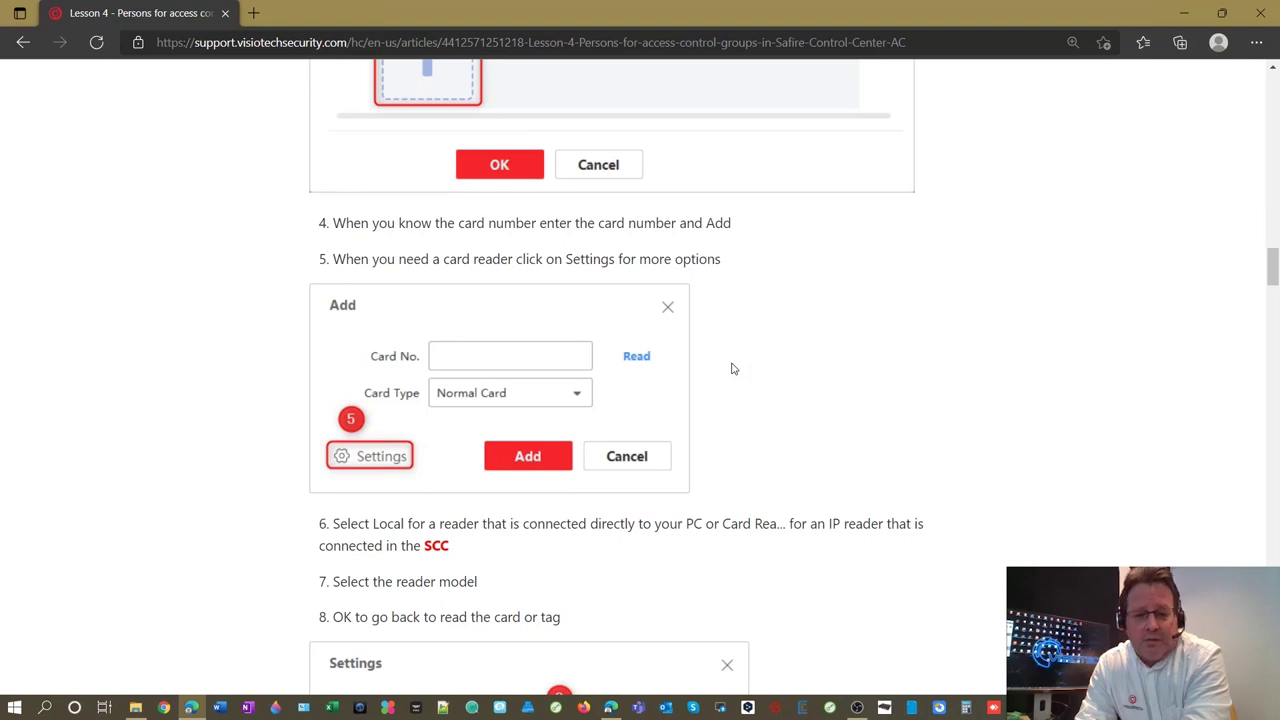
{"action": "scroll", "coordinate": [731, 369], "scroll_direction": "down", "scroll_amount": 1}
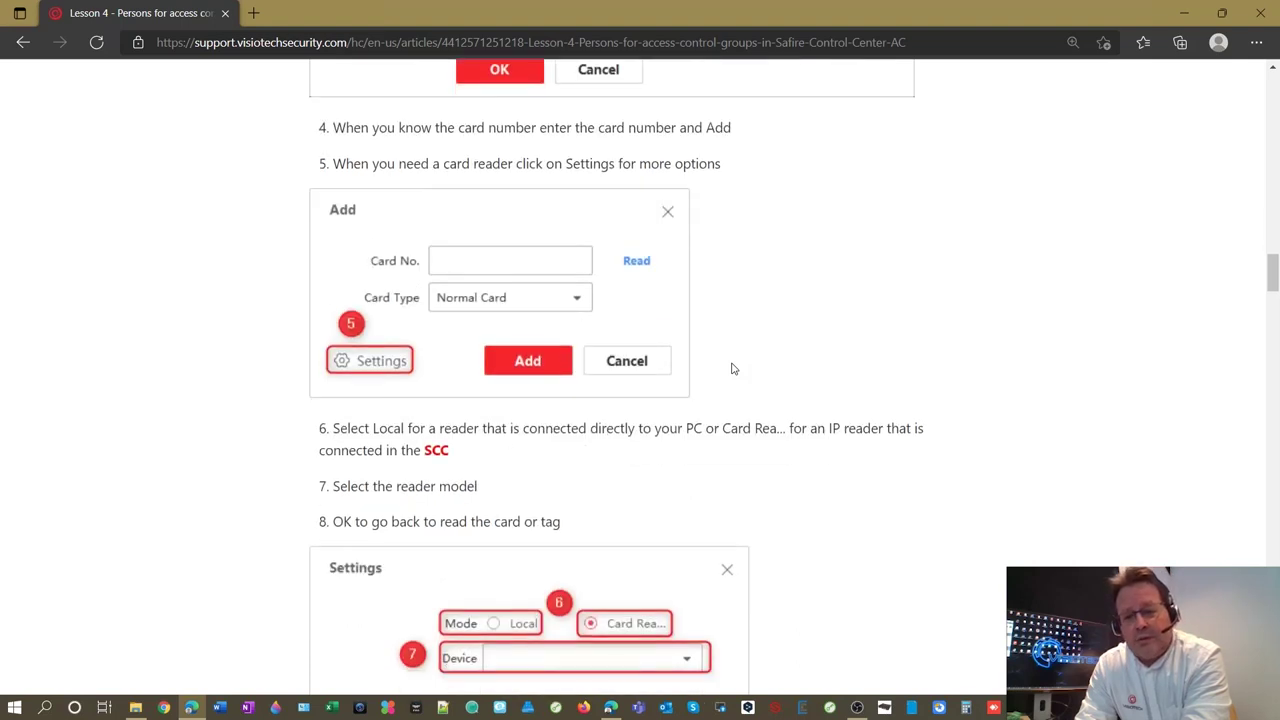
{"action": "scroll", "coordinate": [731, 369], "scroll_direction": "down", "scroll_amount": 1}
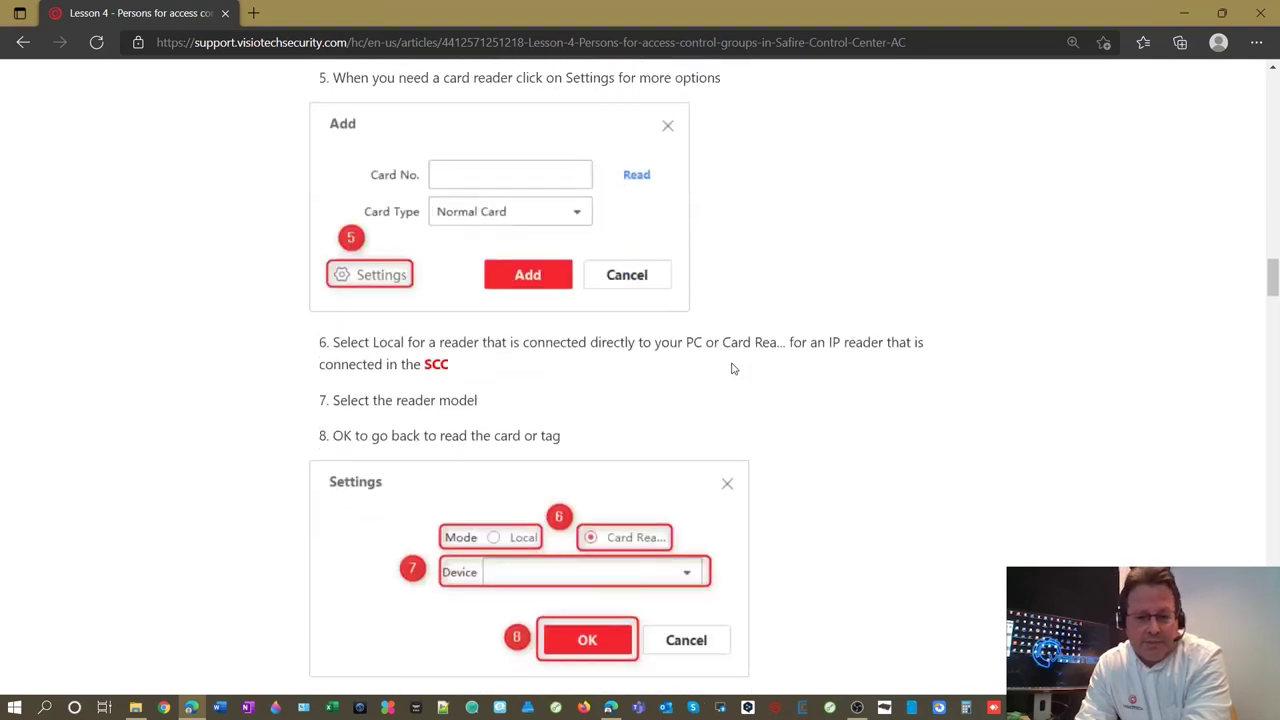
{"action": "scroll", "coordinate": [731, 369], "scroll_direction": "down", "scroll_amount": 1}
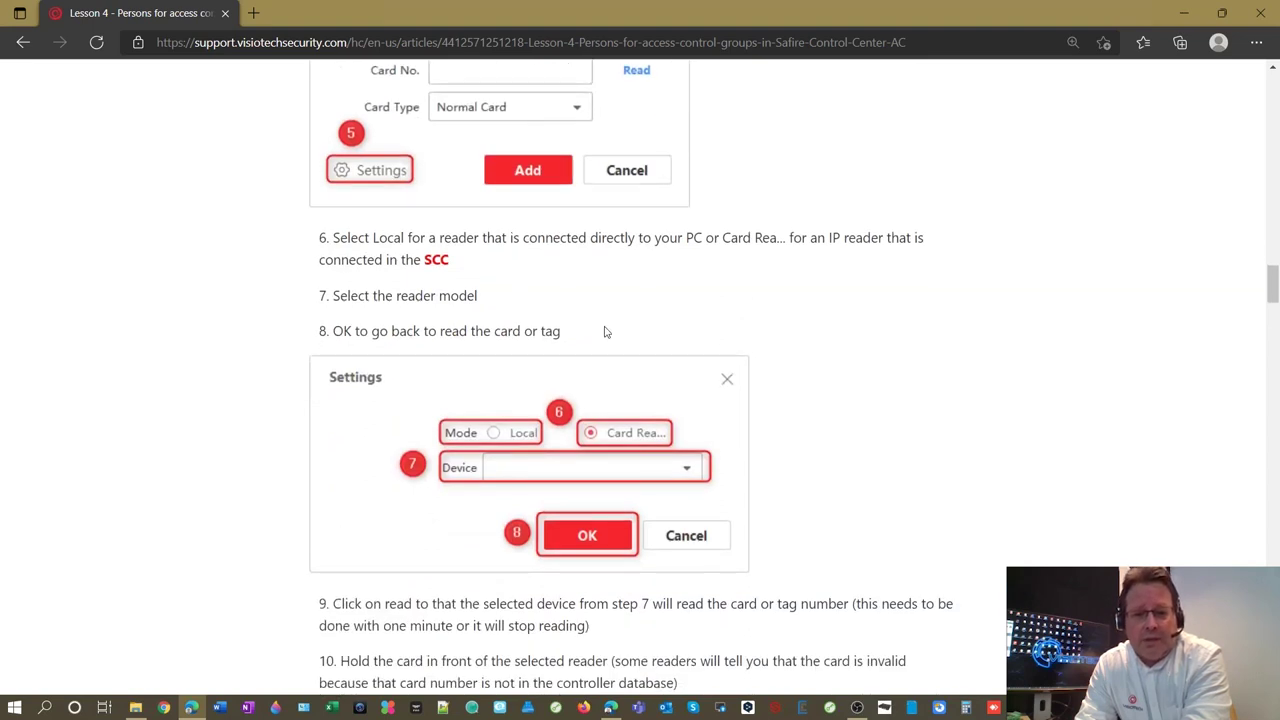
{"action": "scroll", "coordinate": [604, 331], "scroll_direction": "up", "scroll_amount": 2}
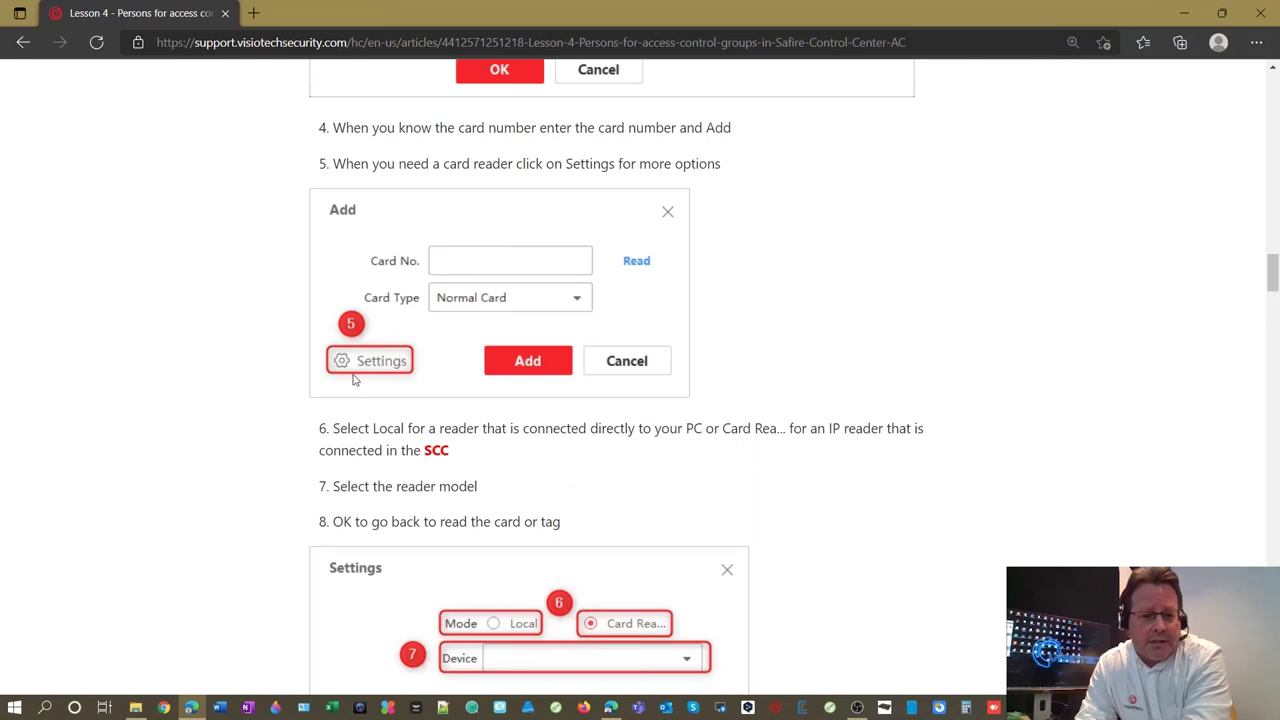
{"action": "scroll", "coordinate": [629, 537], "scroll_direction": "down", "scroll_amount": 2}
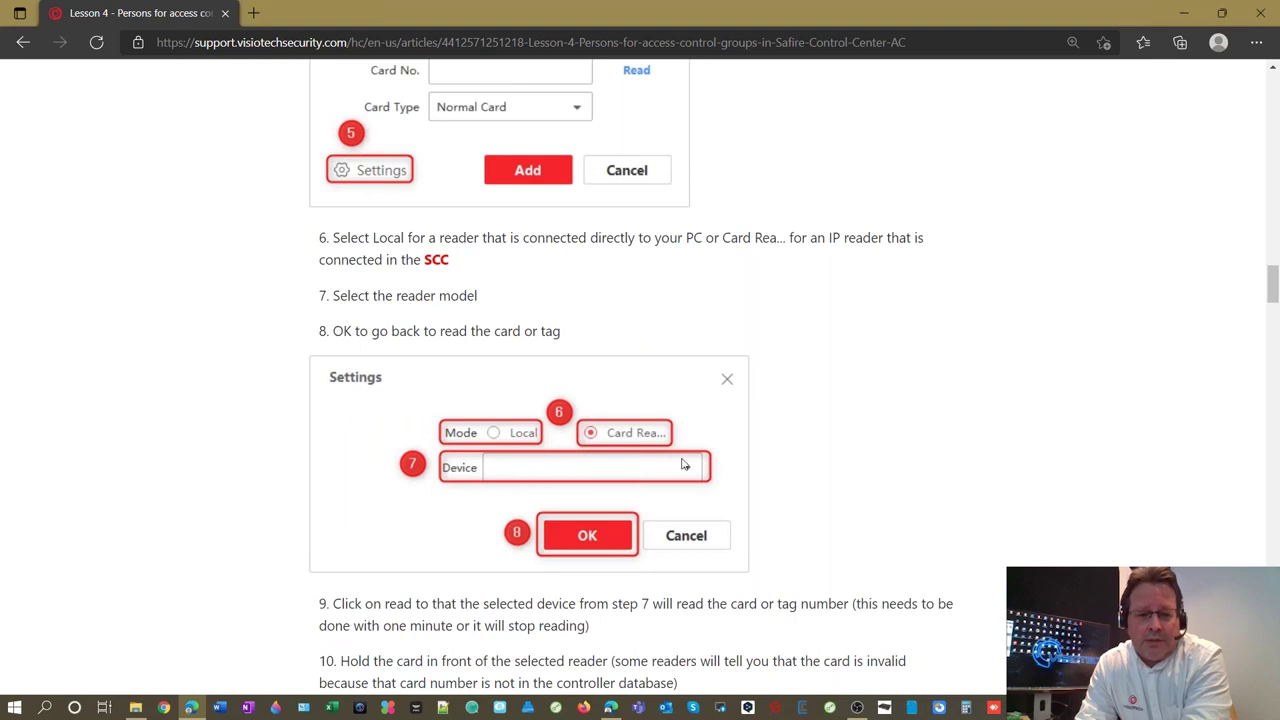
{"action": "scroll", "coordinate": [753, 469], "scroll_direction": "down", "scroll_amount": 2}
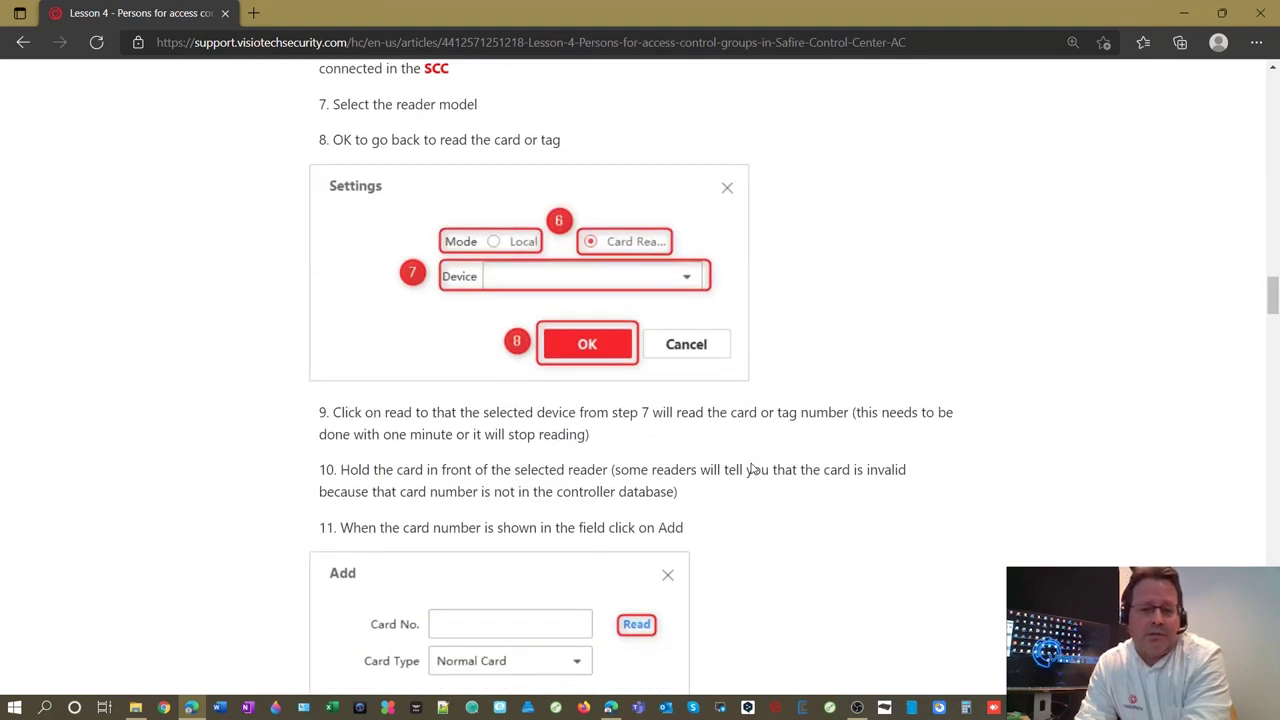
{"action": "scroll", "coordinate": [753, 469], "scroll_direction": "down", "scroll_amount": 4}
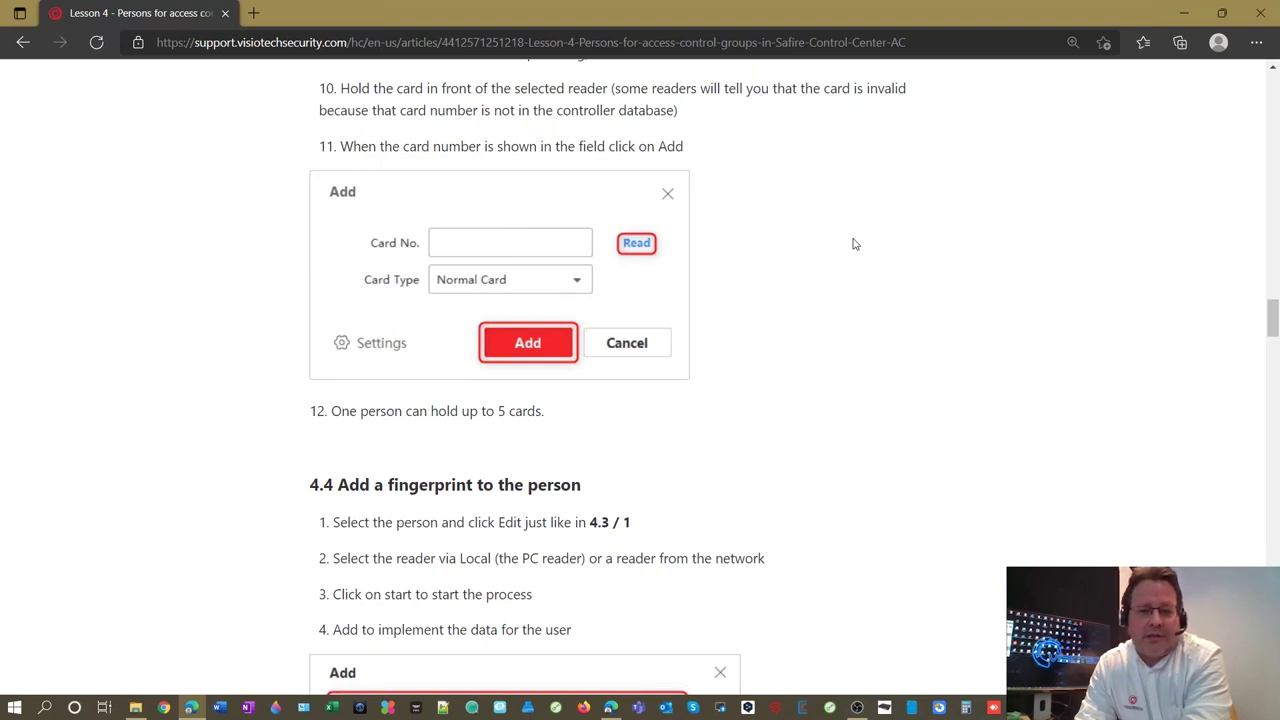
Step: Read past section 4.5's access control options down to the 4.6.1 Create Custom Information field(s) heading
{"action": "scroll", "coordinate": [854, 244], "scroll_direction": "down", "scroll_amount": 2}
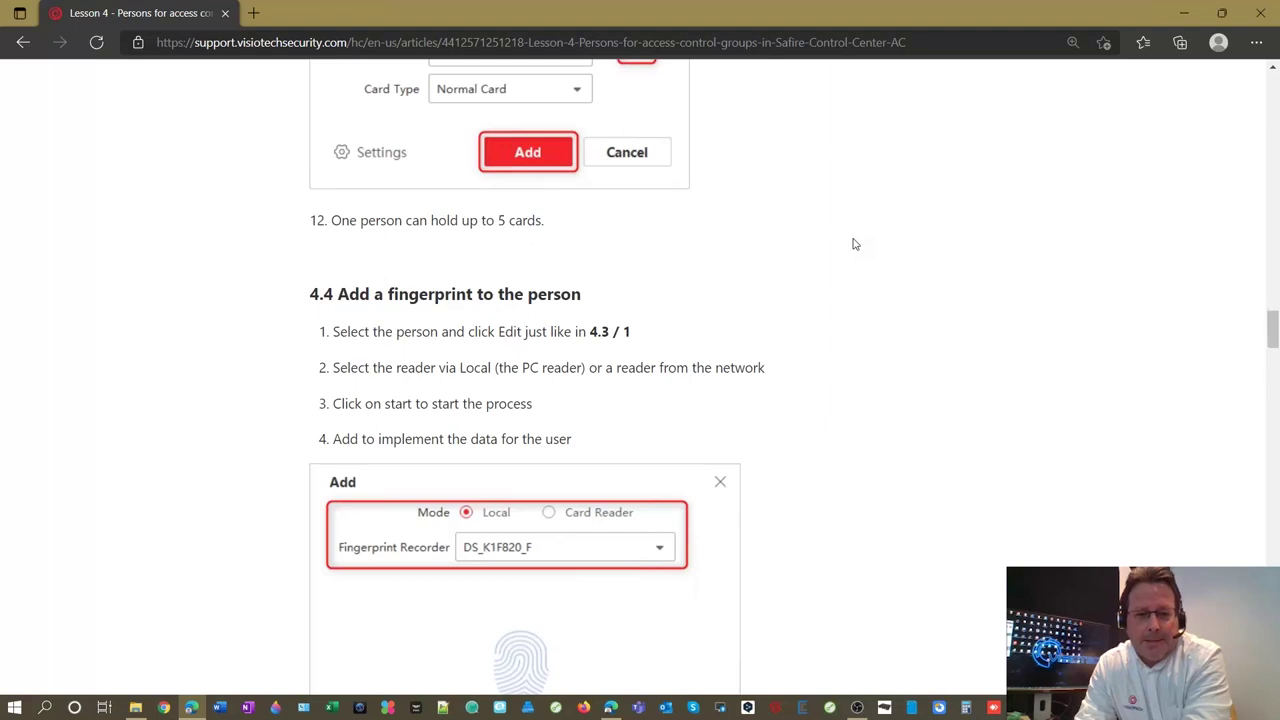
{"action": "scroll", "coordinate": [854, 244], "scroll_direction": "down", "scroll_amount": 4}
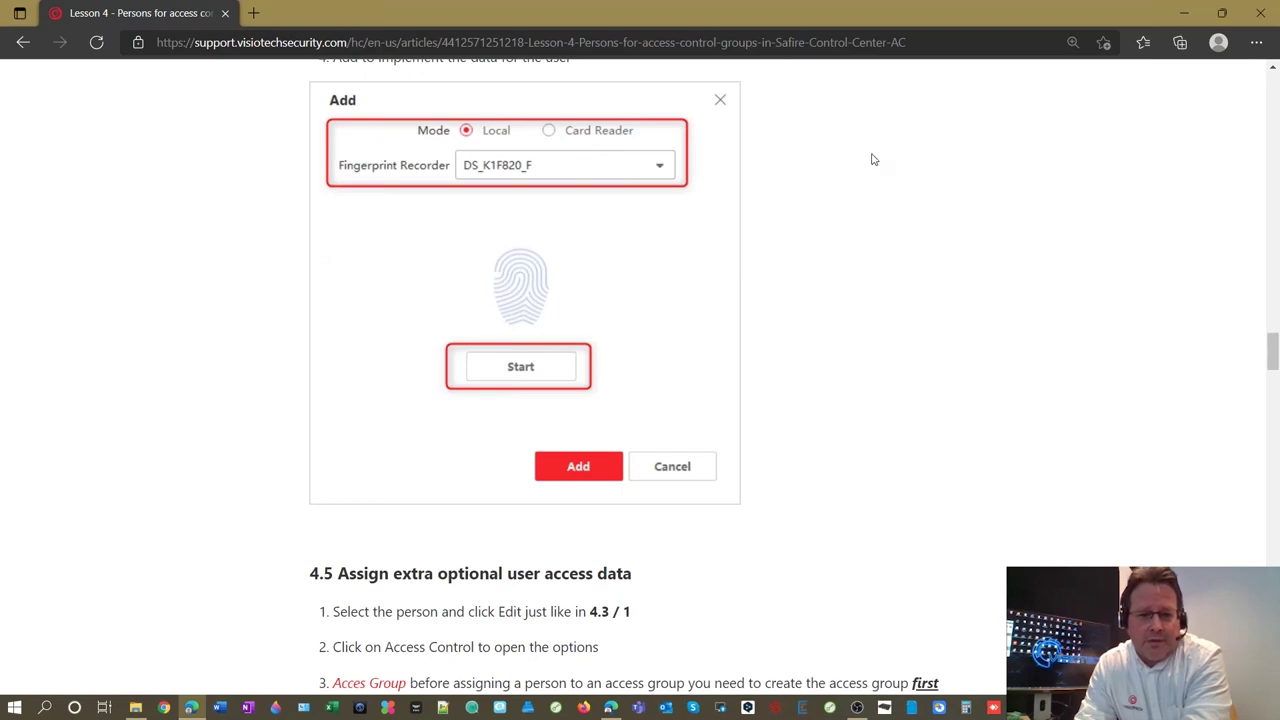
{"action": "scroll", "coordinate": [871, 158], "scroll_direction": "down", "scroll_amount": 4}
{"action": "scroll", "coordinate": [871, 159], "scroll_direction": "down", "scroll_amount": 1}
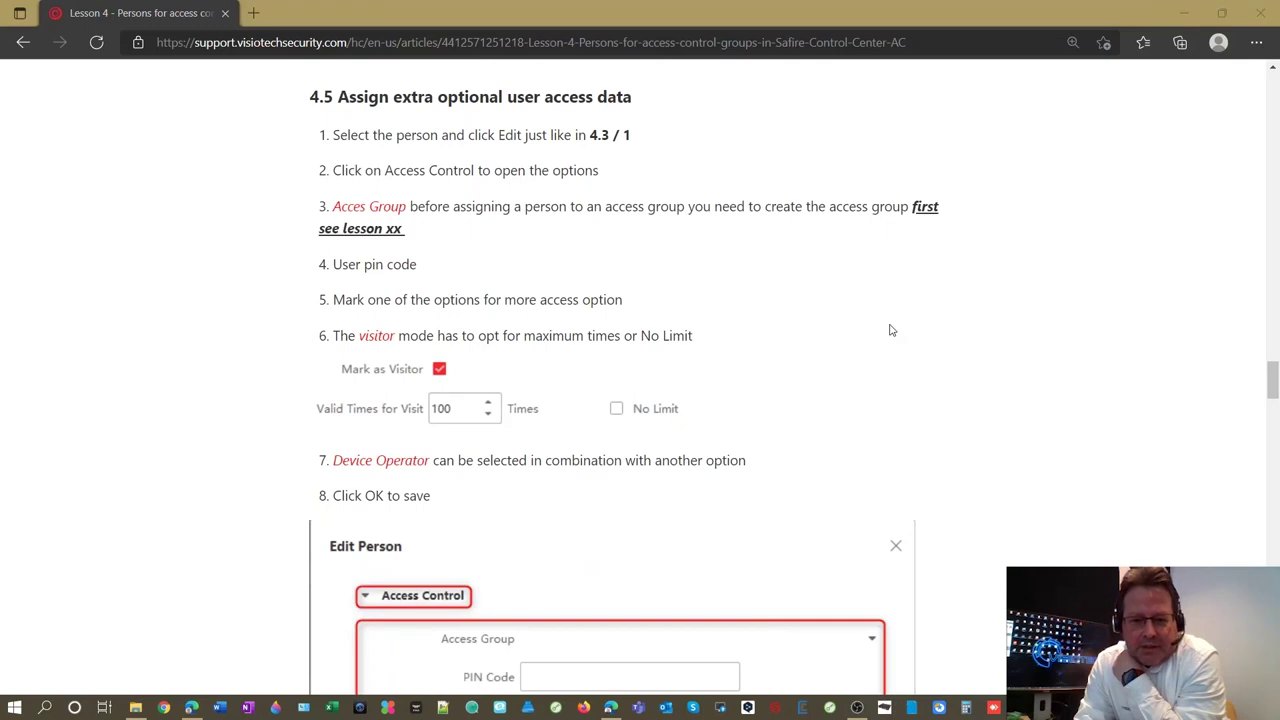
{"action": "scroll", "coordinate": [891, 330], "scroll_direction": "down", "scroll_amount": 1}
{"action": "scroll", "coordinate": [891, 330], "scroll_direction": "down", "scroll_amount": 1}
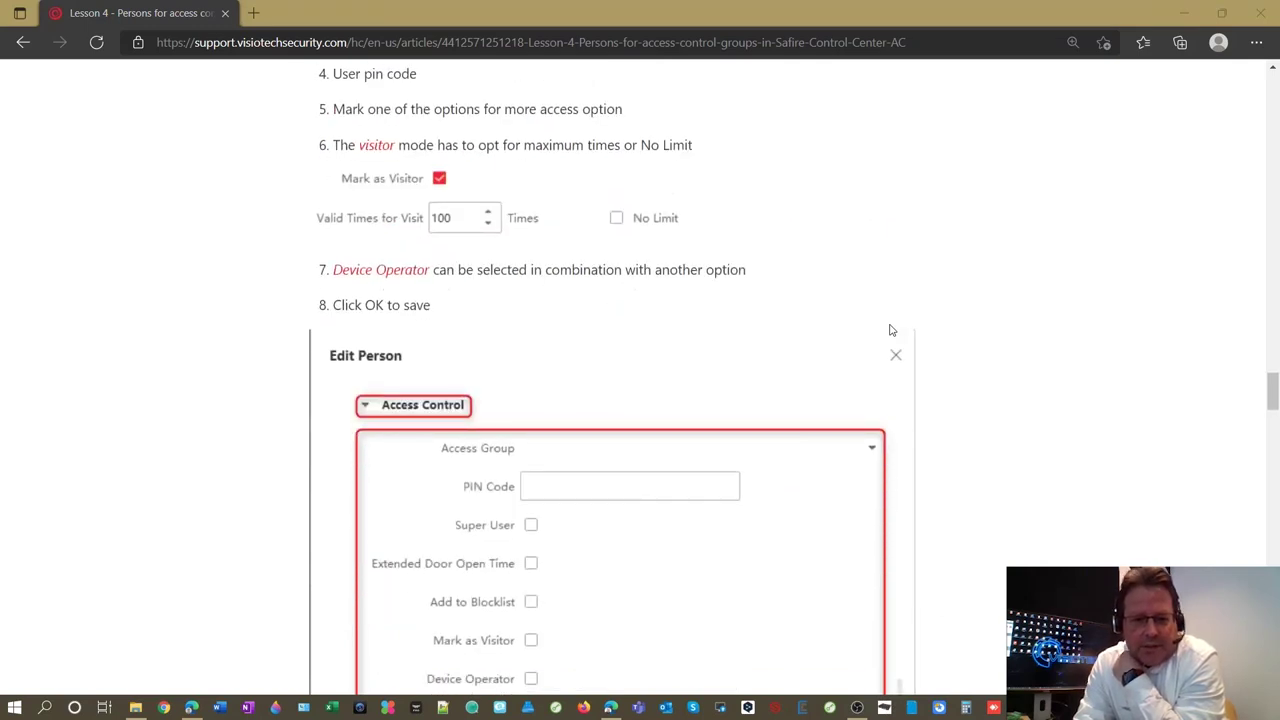
{"action": "scroll", "coordinate": [891, 330], "scroll_direction": "up", "scroll_amount": 1}
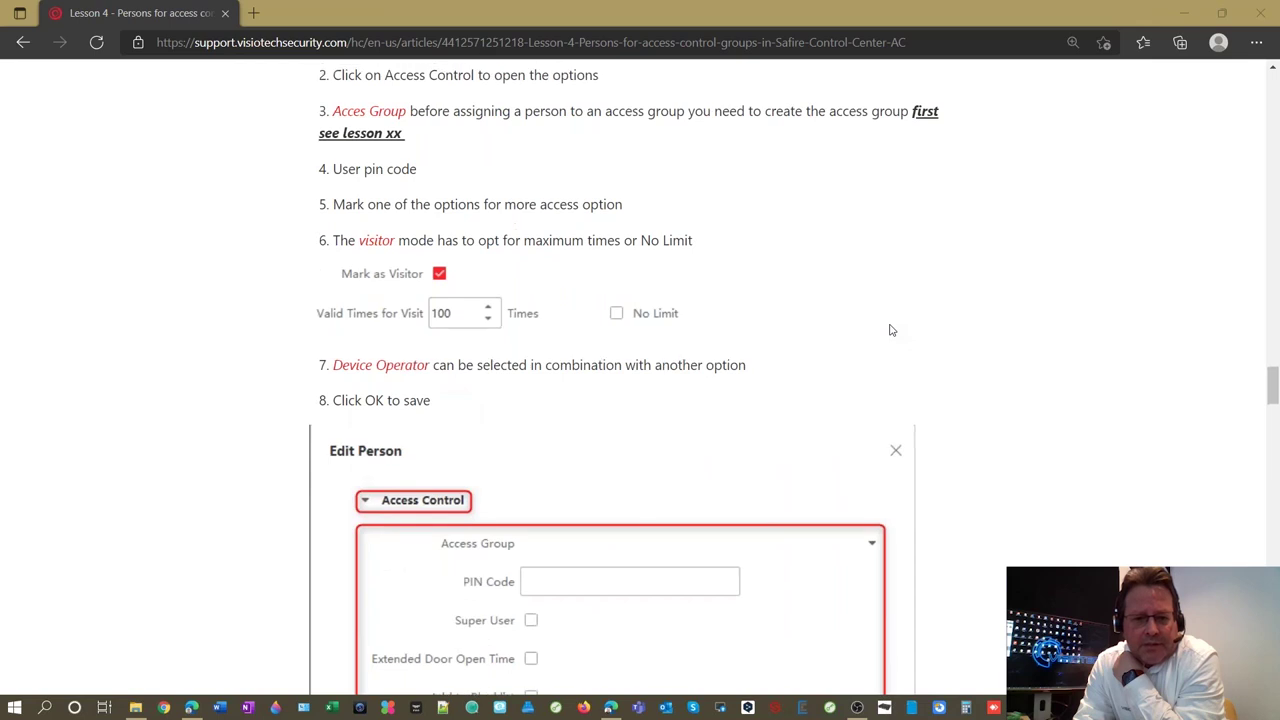
{"action": "scroll", "coordinate": [891, 330], "scroll_direction": "down", "scroll_amount": 2}
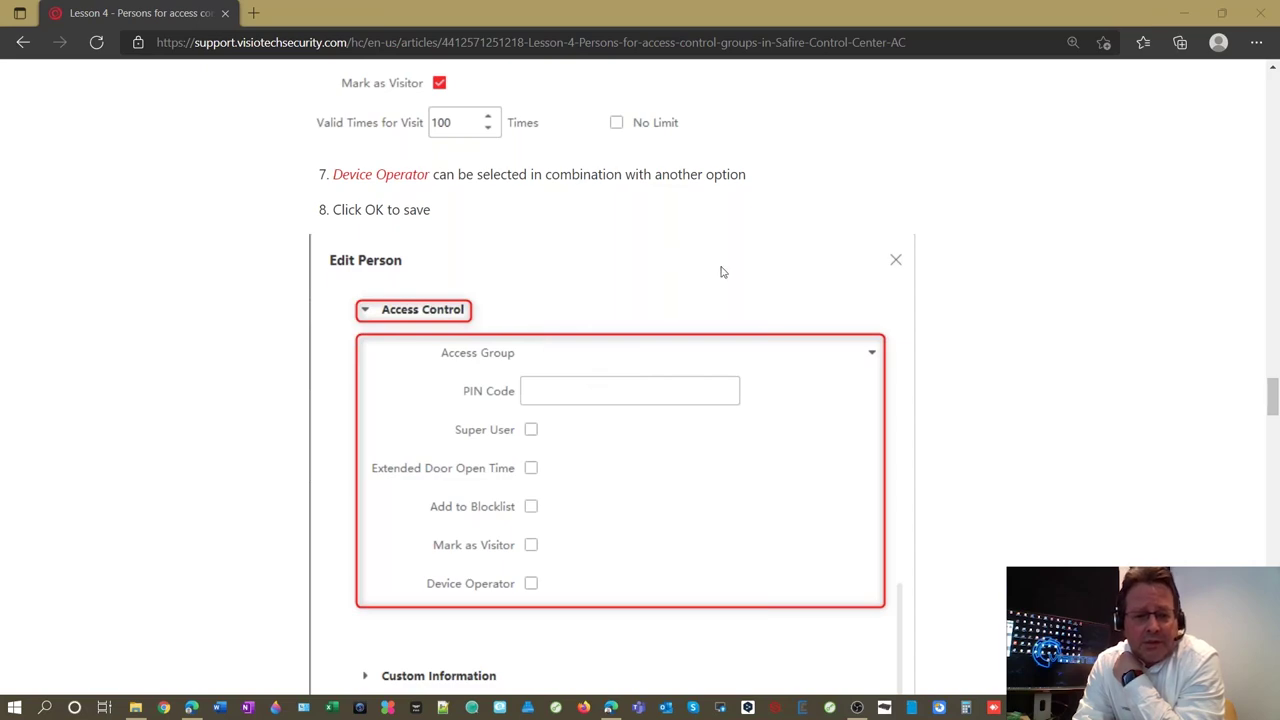
{"action": "scroll", "coordinate": [720, 271], "scroll_direction": "up", "scroll_amount": 5}
{"action": "scroll", "coordinate": [720, 271], "scroll_direction": "down", "scroll_amount": 6}
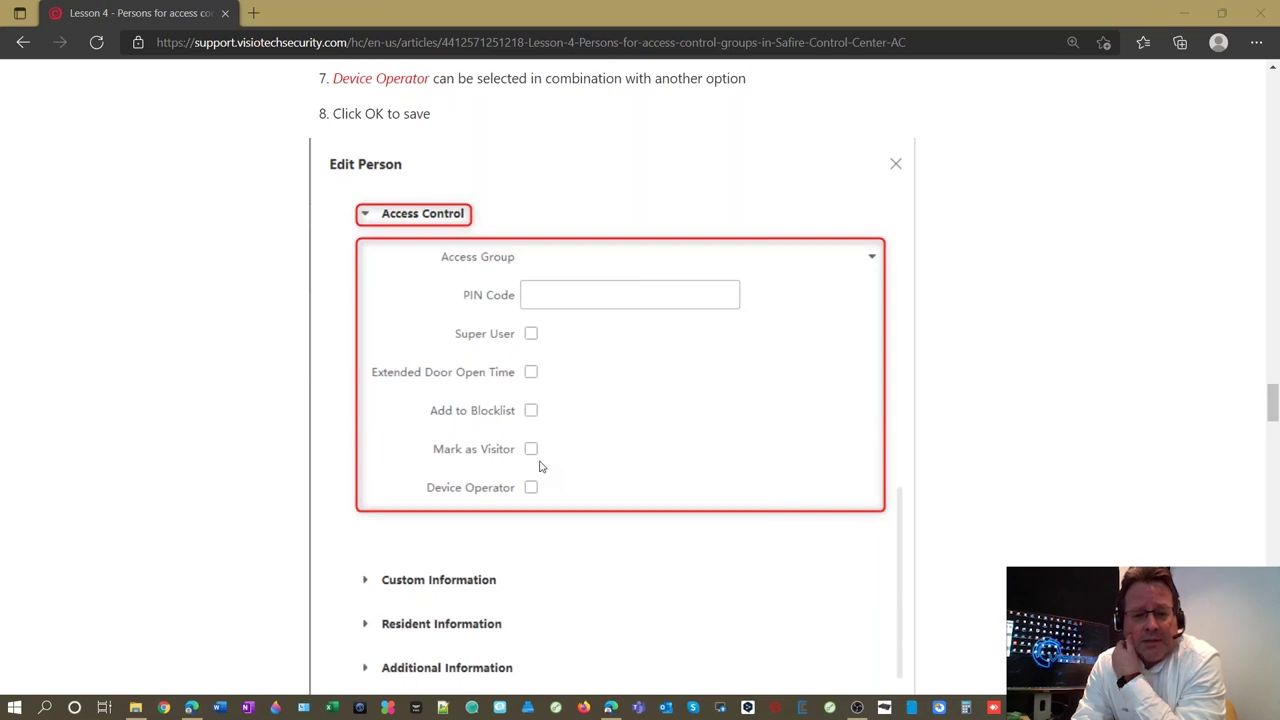
{"action": "scroll", "coordinate": [540, 466], "scroll_direction": "down", "scroll_amount": 1}
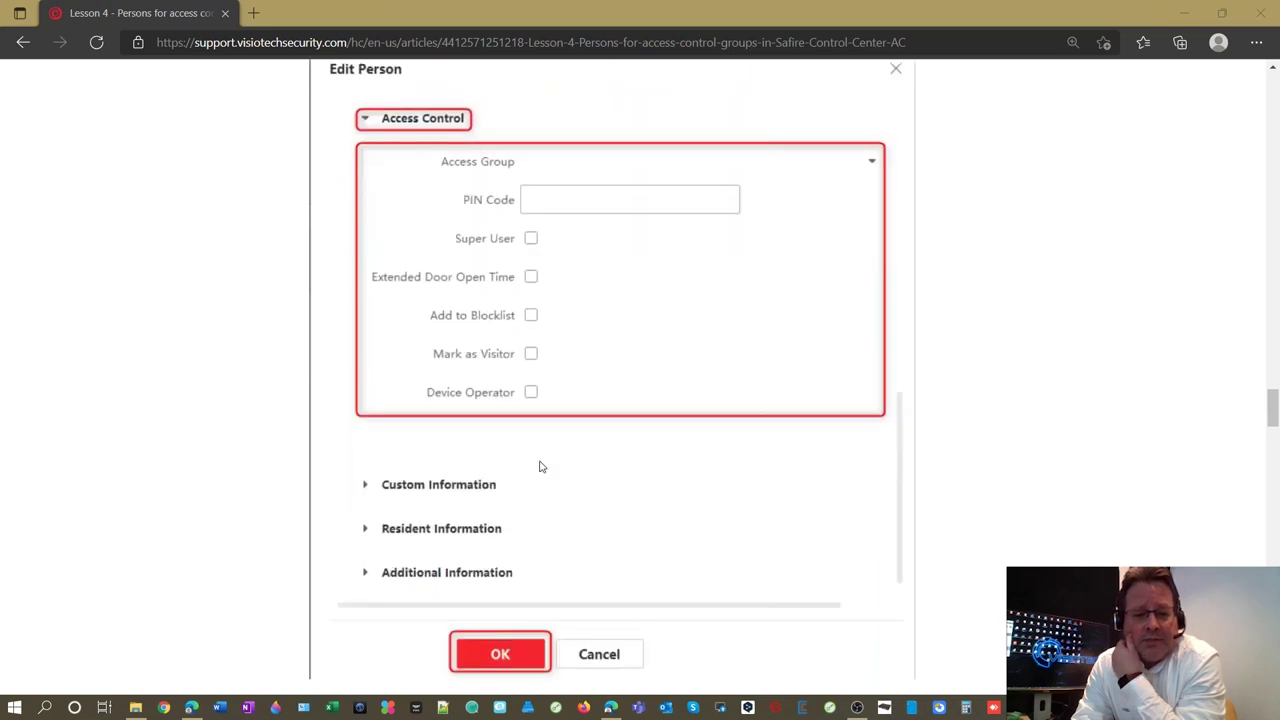
{"action": "scroll", "coordinate": [540, 466], "scroll_direction": "down", "scroll_amount": 3}
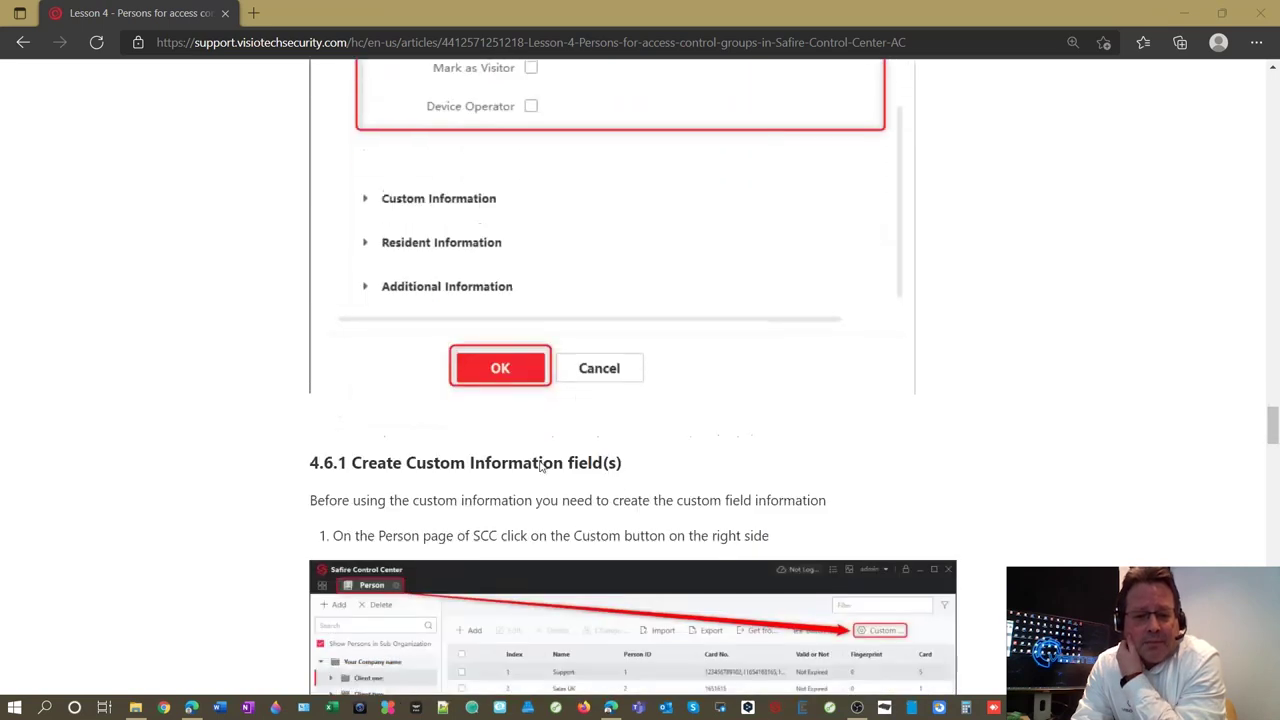
Step: Read through sections 4.6.1 and 4.6.2 until the 4.7 Resident Information heading appears
{"action": "scroll", "coordinate": [540, 466], "scroll_direction": "down", "scroll_amount": 3}
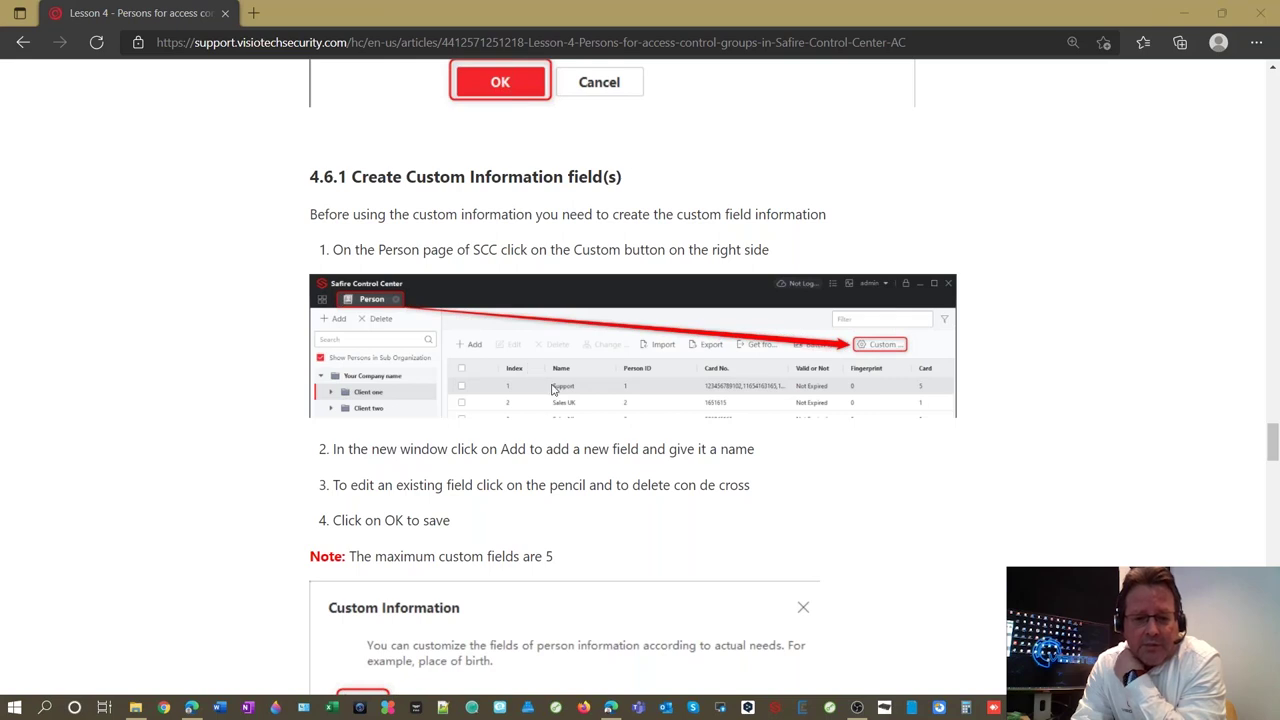
{"action": "scroll", "coordinate": [560, 388], "scroll_direction": "down", "scroll_amount": 2}
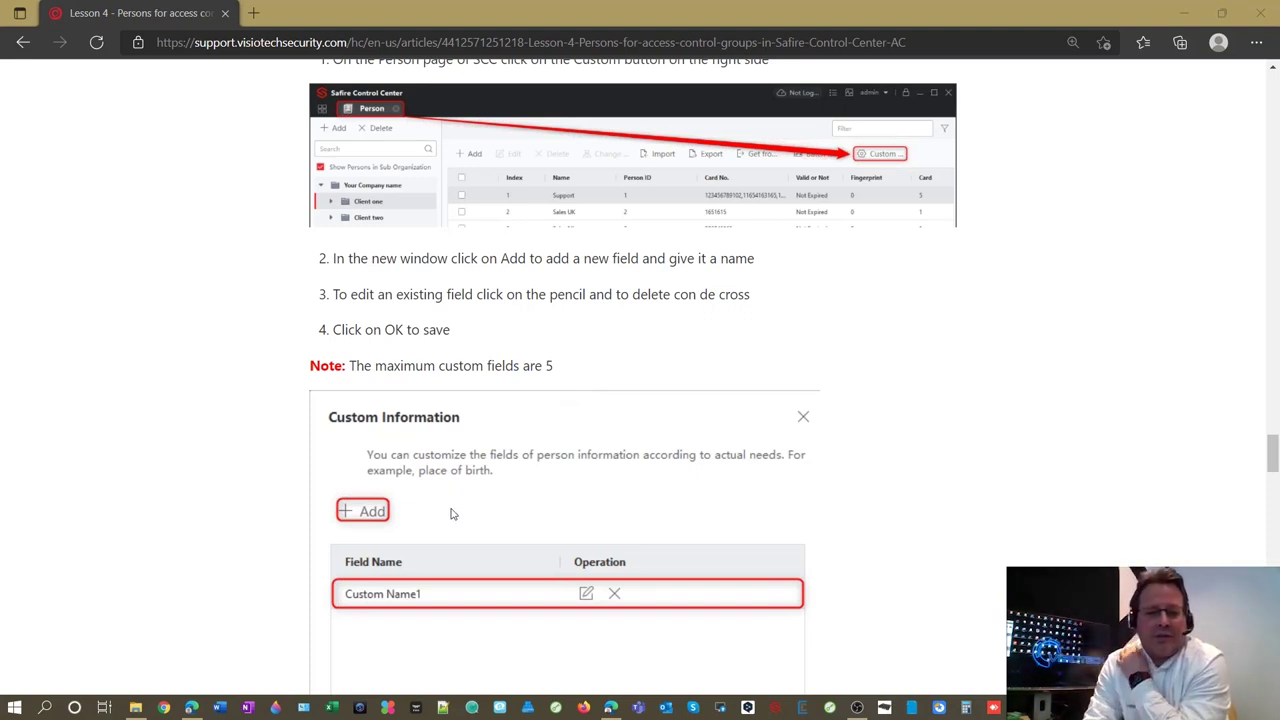
{"action": "scroll", "coordinate": [450, 514], "scroll_direction": "down", "scroll_amount": 2}
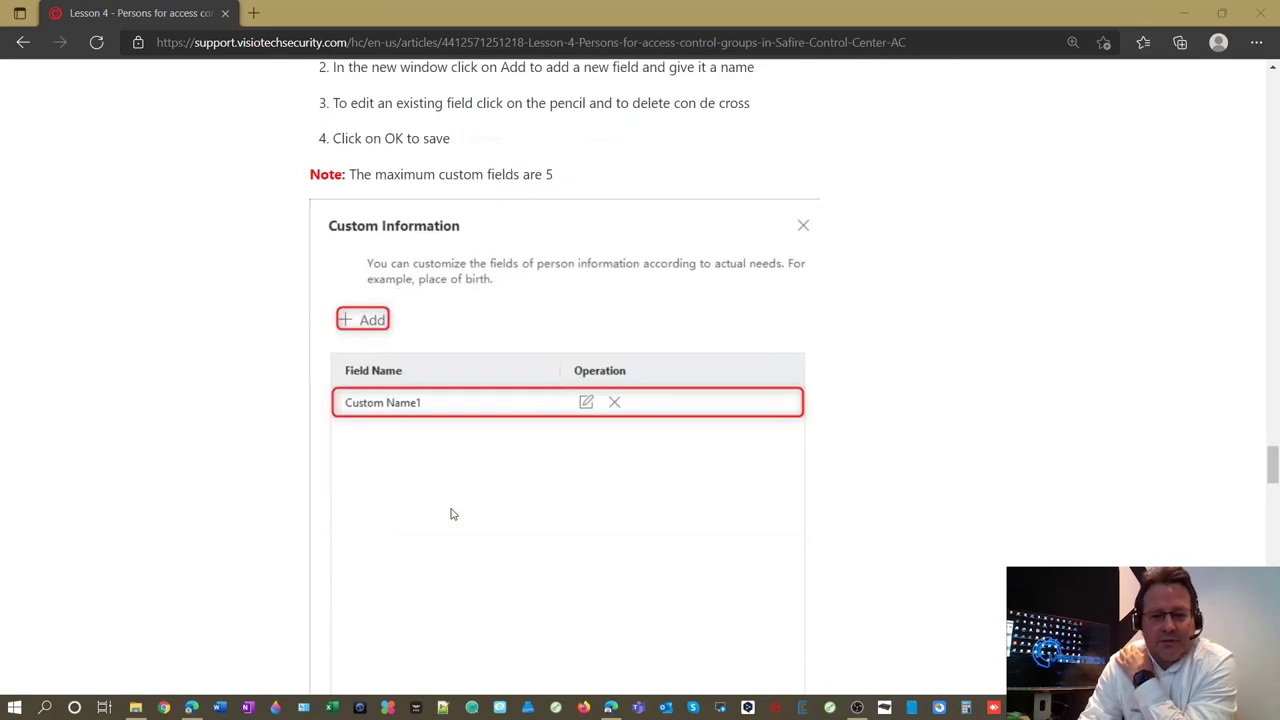
{"action": "scroll", "coordinate": [450, 514], "scroll_direction": "down", "scroll_amount": 3}
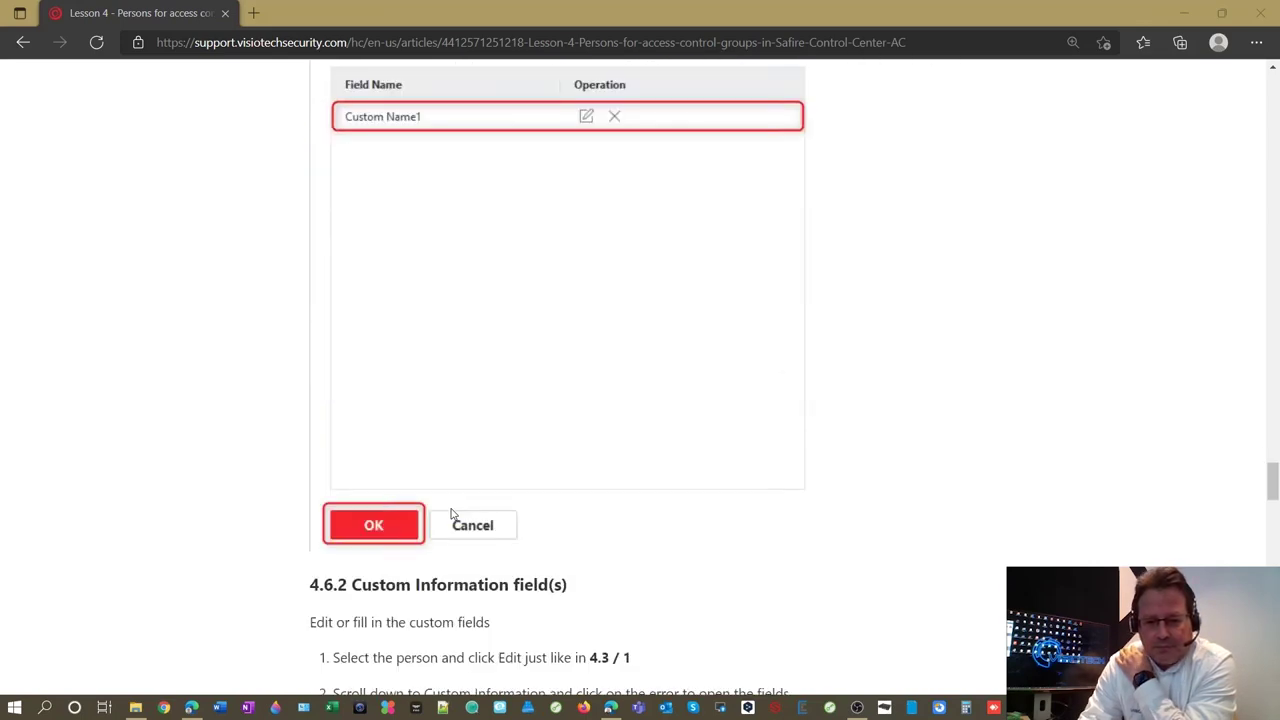
{"action": "scroll", "coordinate": [450, 514], "scroll_direction": "down", "scroll_amount": 4}
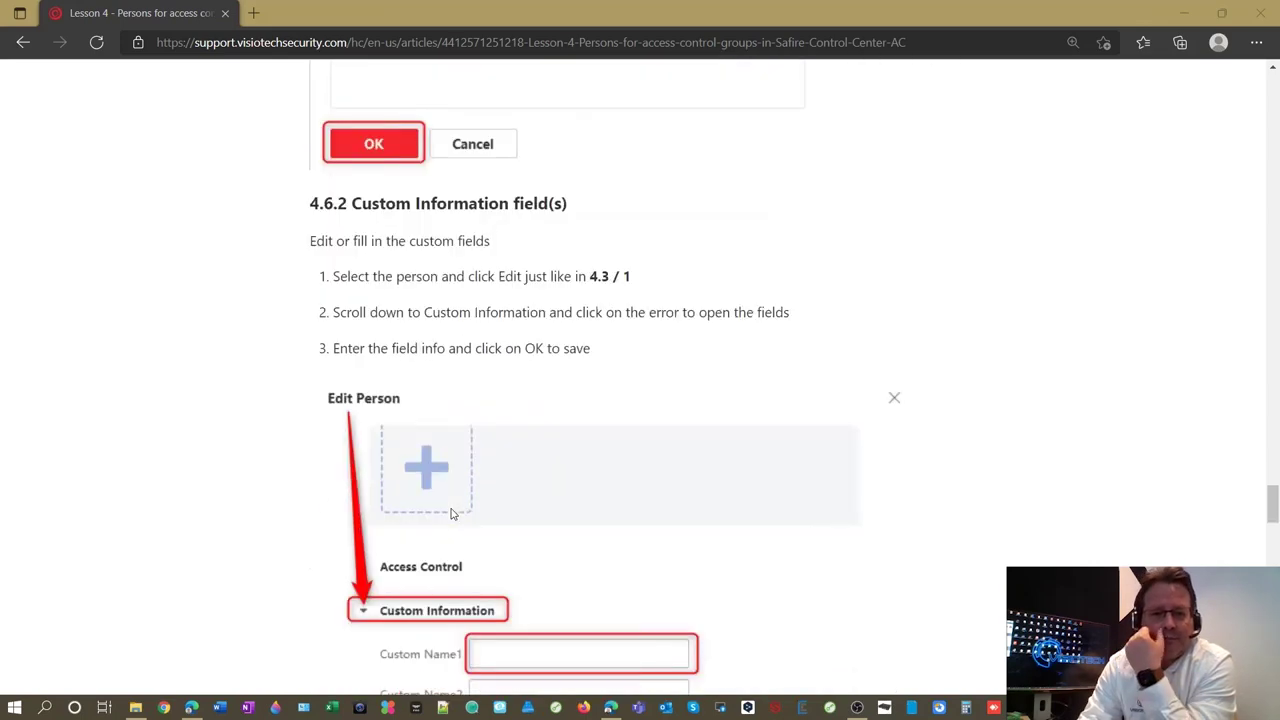
{"action": "scroll", "coordinate": [450, 514], "scroll_direction": "down", "scroll_amount": 1}
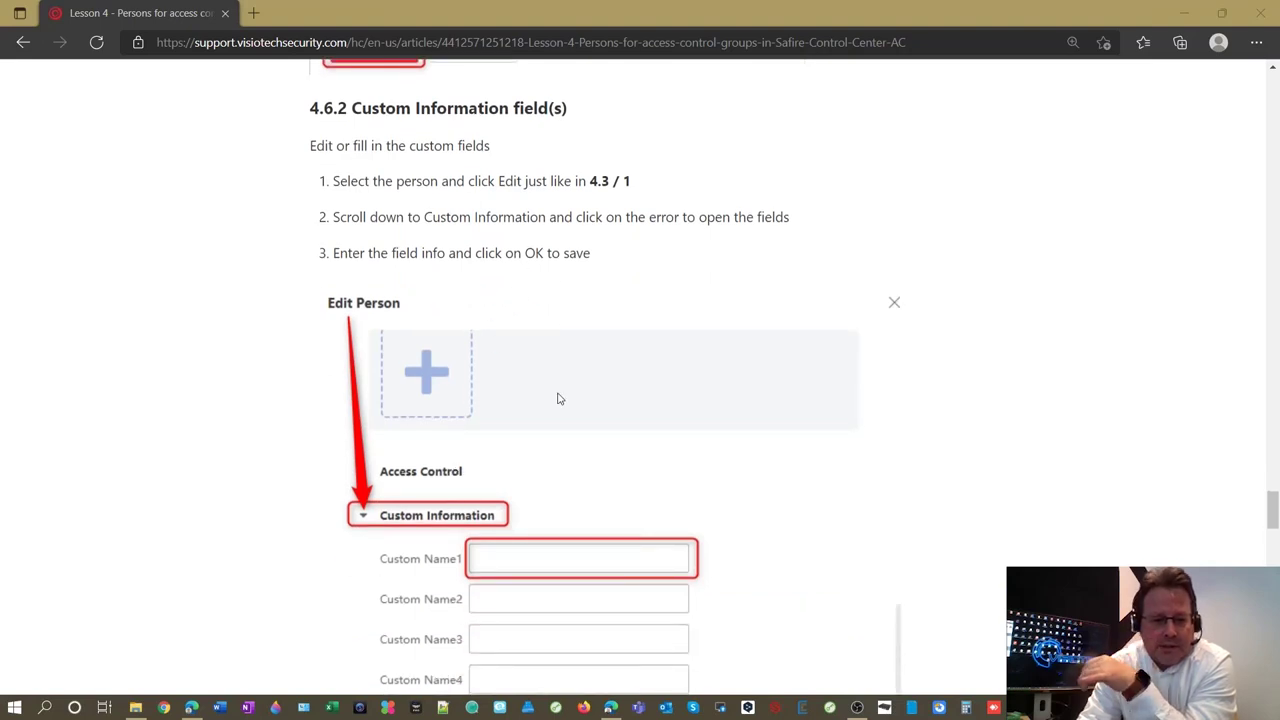
{"action": "scroll", "coordinate": [559, 399], "scroll_direction": "down", "scroll_amount": 1}
{"action": "scroll", "coordinate": [559, 399], "scroll_direction": "up", "scroll_amount": 1}
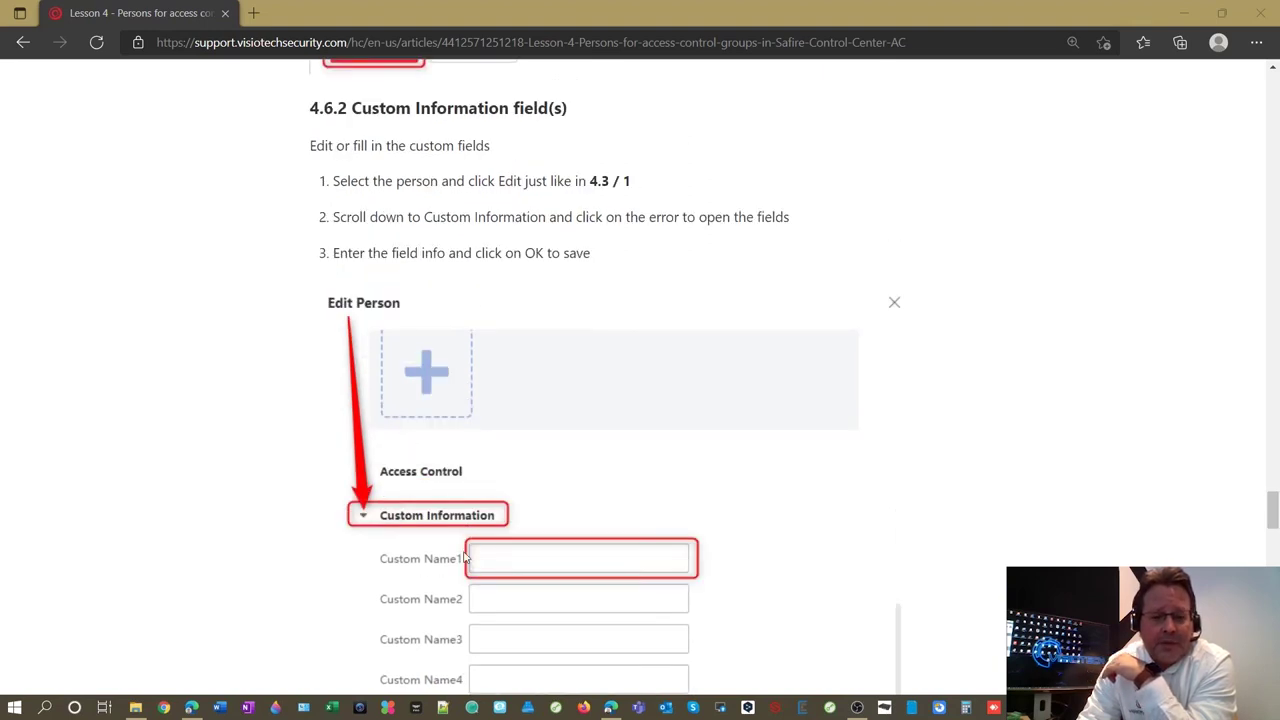
{"action": "scroll", "coordinate": [464, 528], "scroll_direction": "down", "scroll_amount": 2}
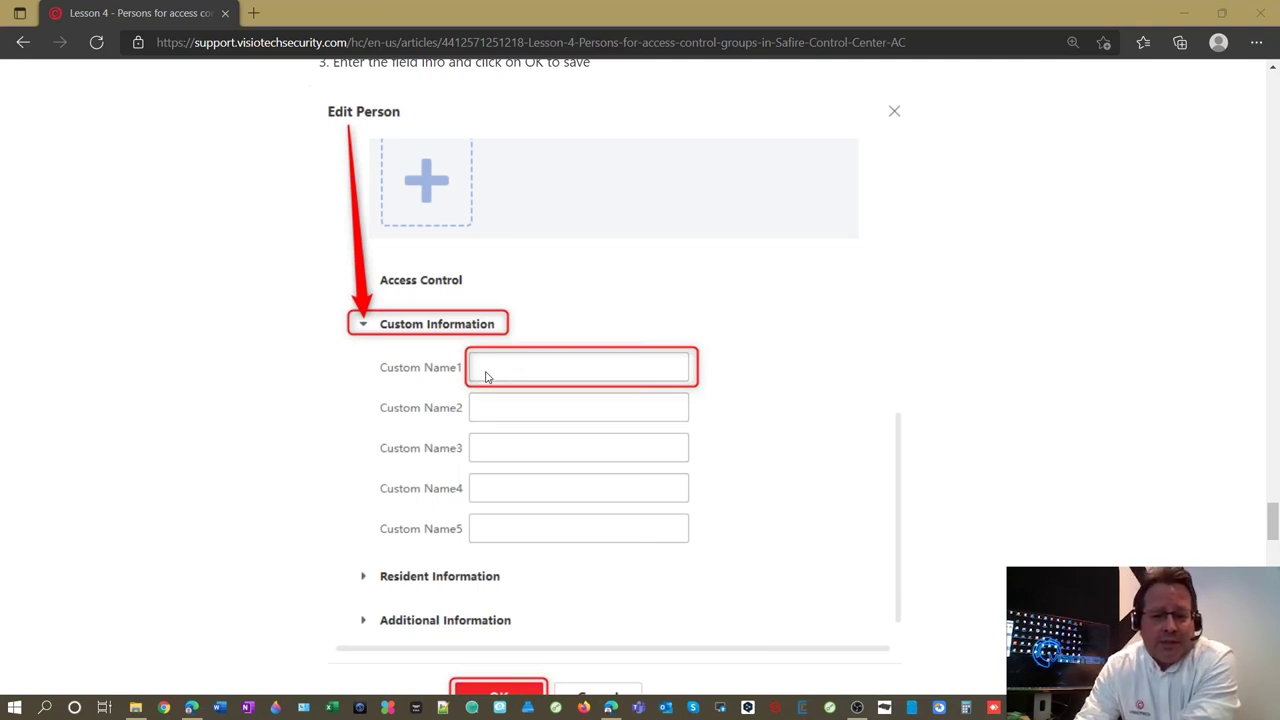
{"action": "scroll", "coordinate": [487, 376], "scroll_direction": "down", "scroll_amount": 1}
{"action": "scroll", "coordinate": [487, 376], "scroll_direction": "down", "scroll_amount": 4}
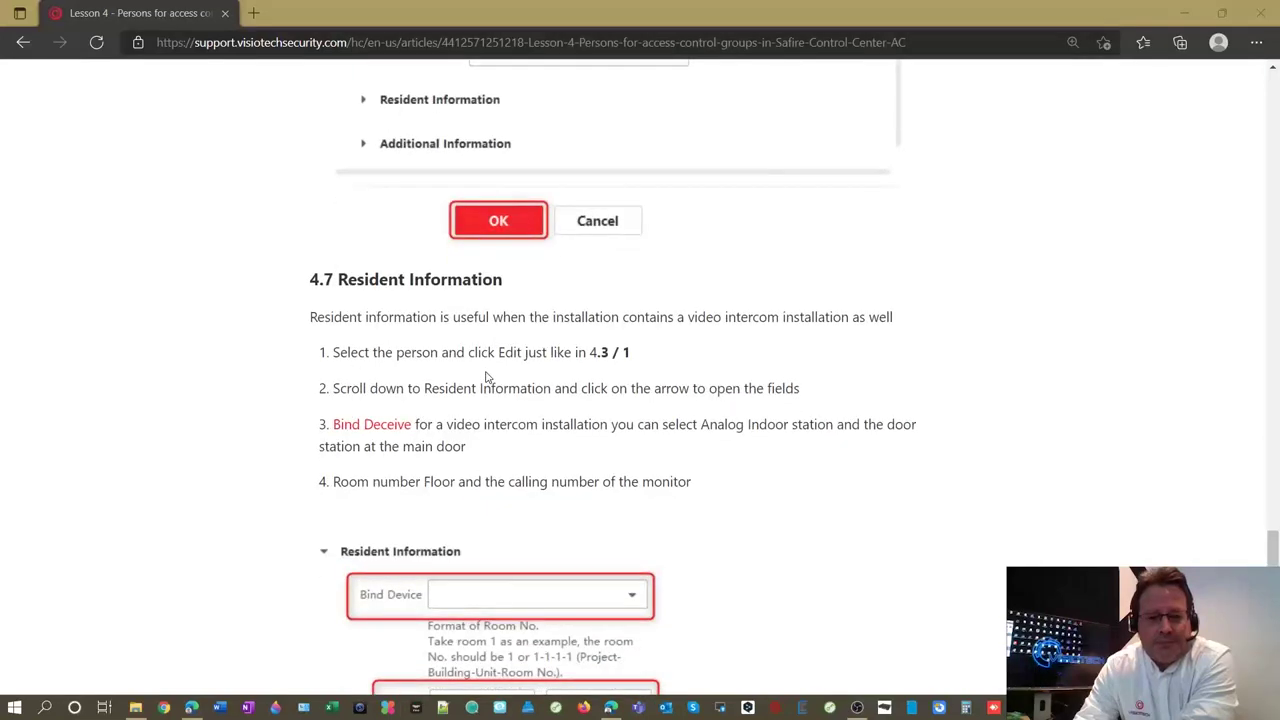
Step: Read sections 4.7 and 4.8 down to the date of birth and identity type fields
{"action": "scroll", "coordinate": [487, 376], "scroll_direction": "down", "scroll_amount": 2}
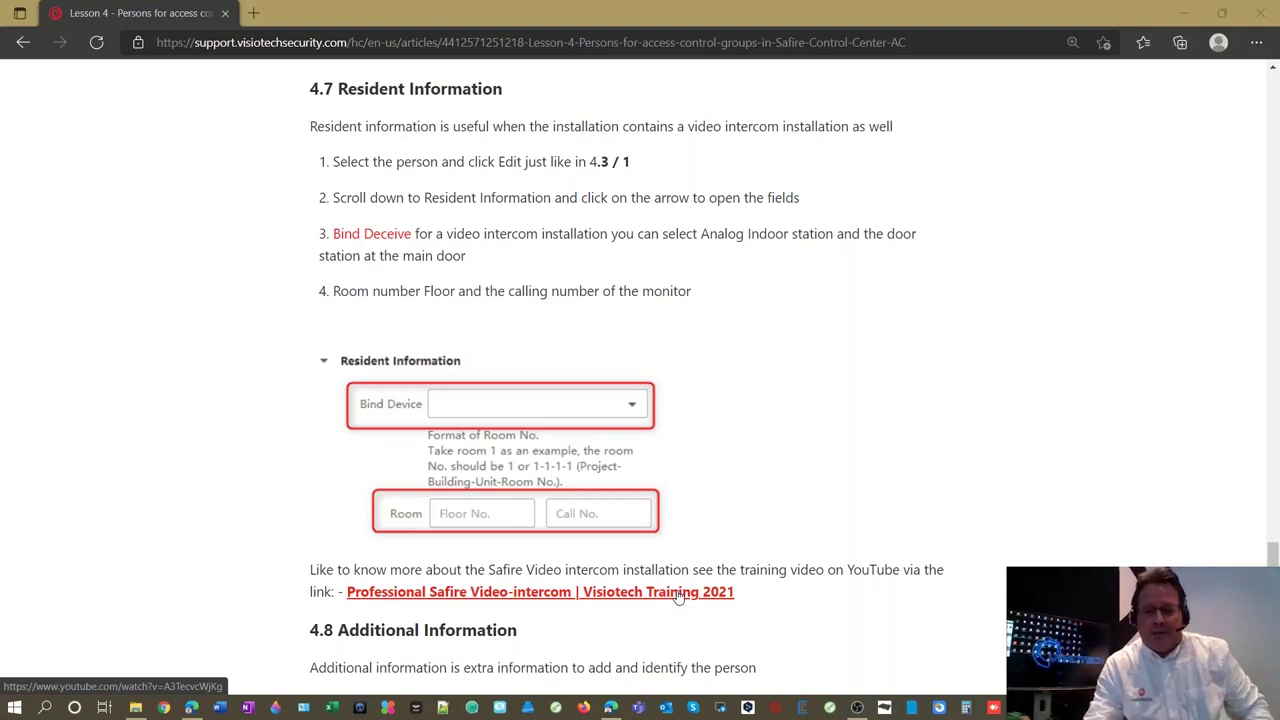
{"action": "scroll", "coordinate": [907, 510], "scroll_direction": "down", "scroll_amount": 6}
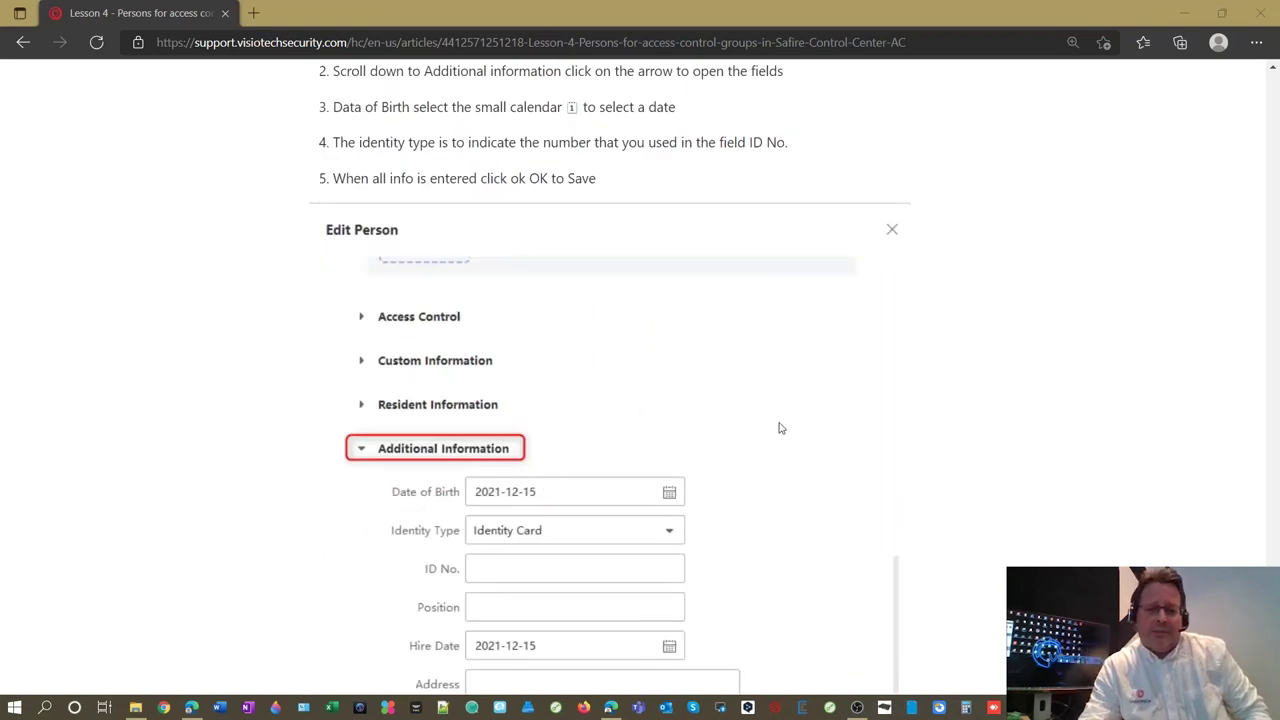
{"action": "scroll", "coordinate": [779, 429], "scroll_direction": "down", "scroll_amount": 2}
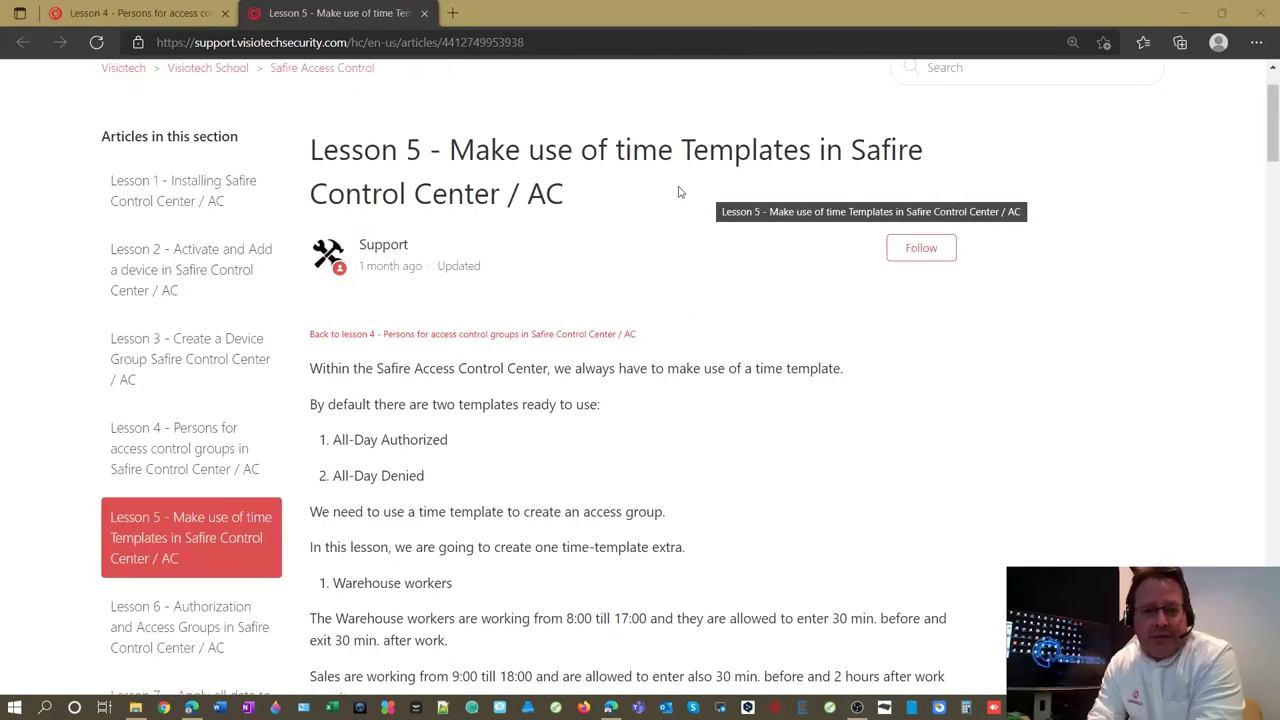
Step: Read the Lesson 5 introduction and Warehouse workers template screenshot down to section 5.1
{"action": "scroll", "coordinate": [794, 284], "scroll_direction": "down", "scroll_amount": 1}
{"action": "scroll", "coordinate": [794, 284], "scroll_direction": "down", "scroll_amount": 5}
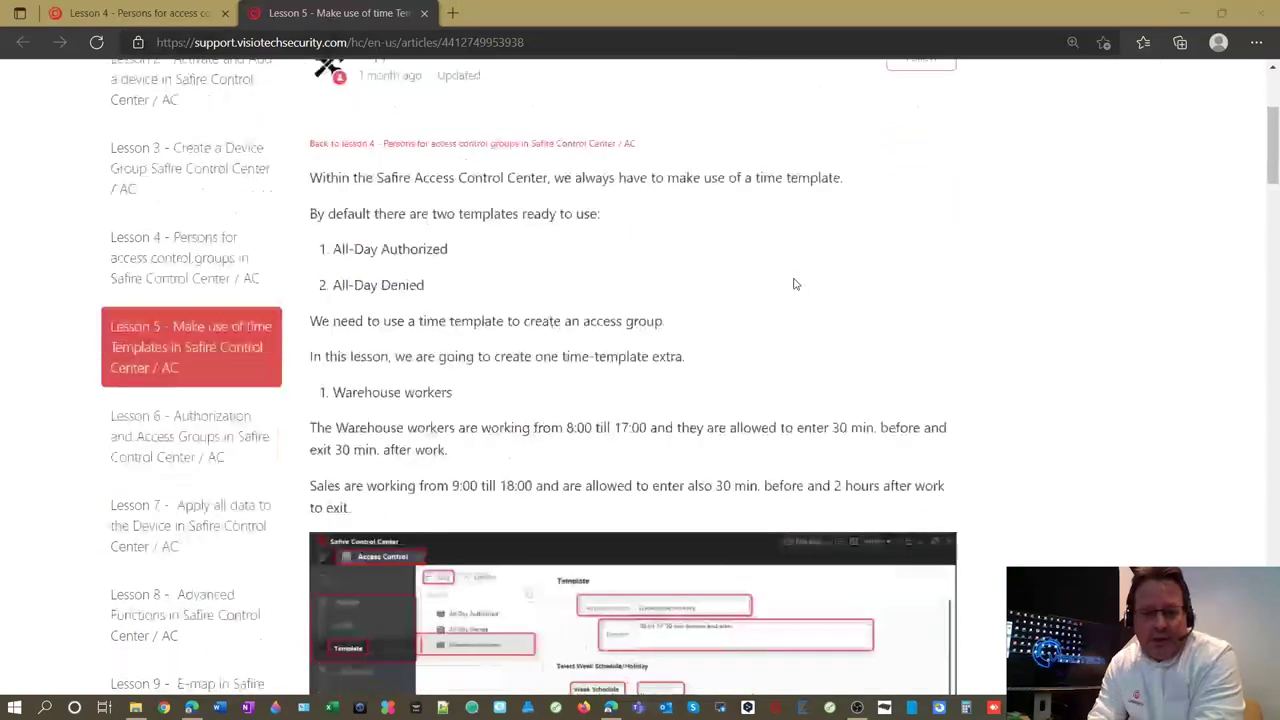
{"action": "scroll", "coordinate": [794, 284], "scroll_direction": "down", "scroll_amount": 4}
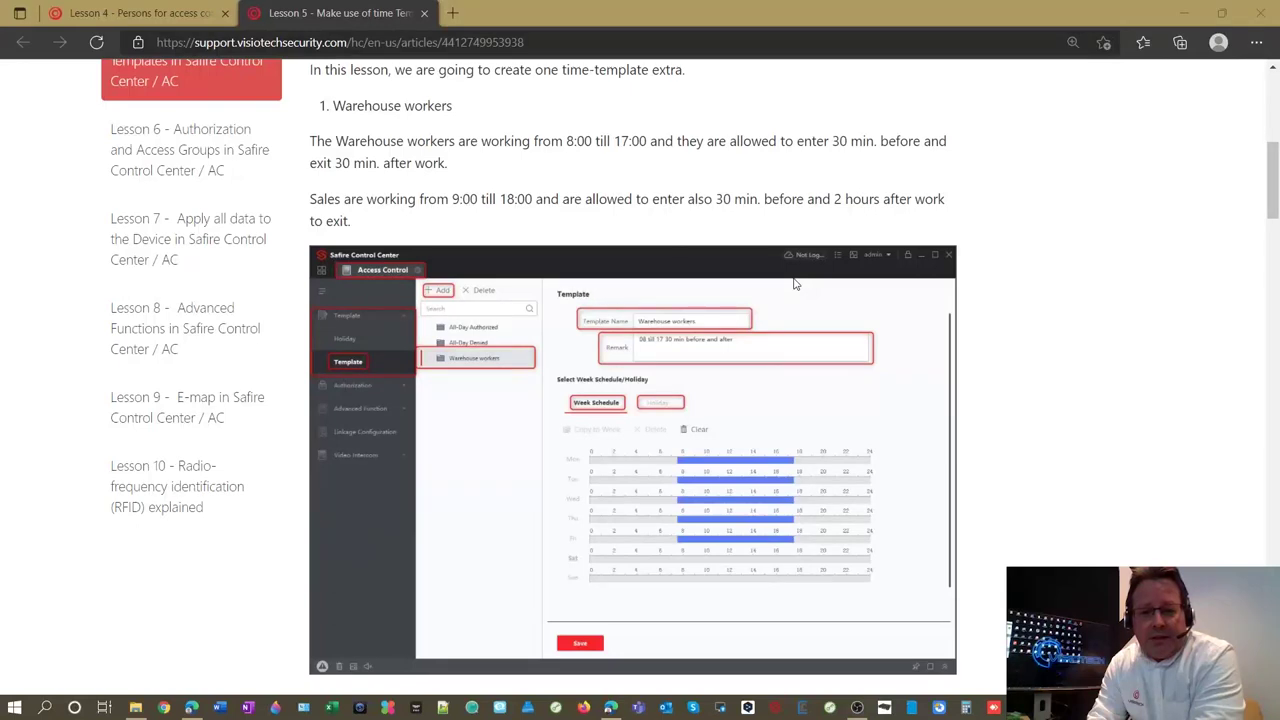
{"action": "scroll", "coordinate": [794, 284], "scroll_direction": "down", "scroll_amount": 2}
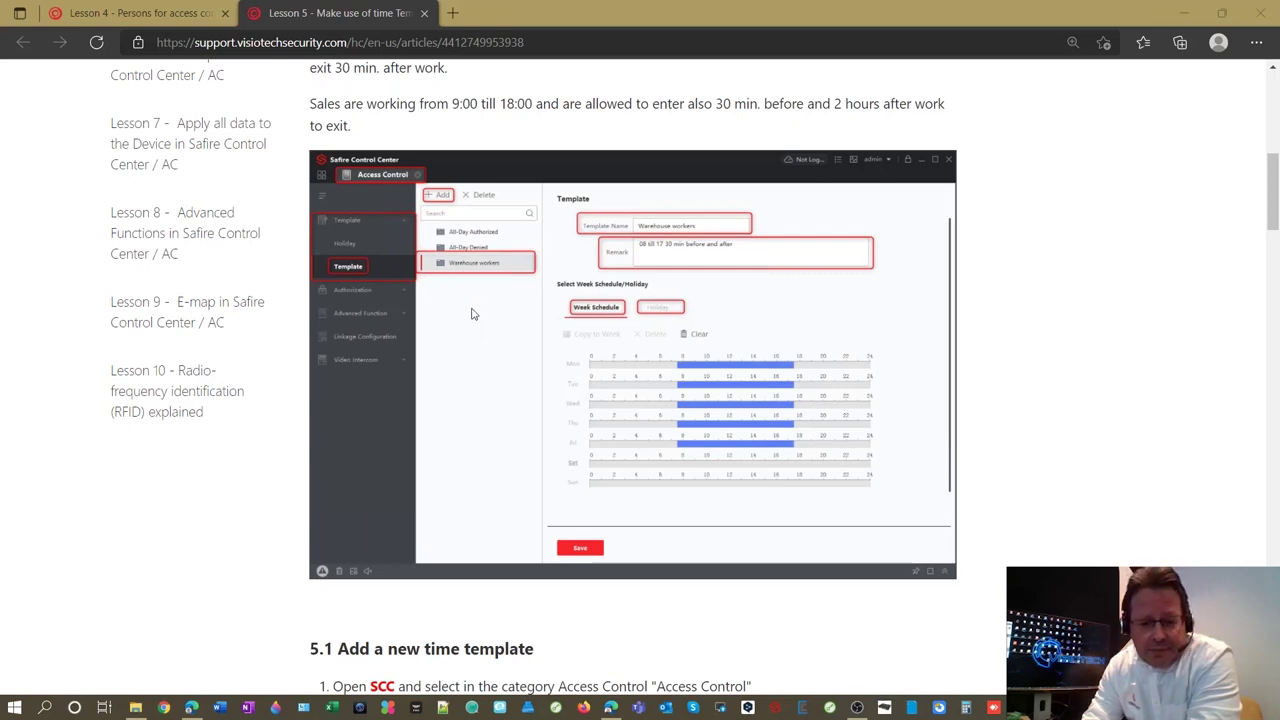
{"action": "scroll", "coordinate": [473, 314], "scroll_direction": "down", "scroll_amount": 5}
{"action": "scroll", "coordinate": [467, 201], "scroll_direction": "up", "scroll_amount": 1}
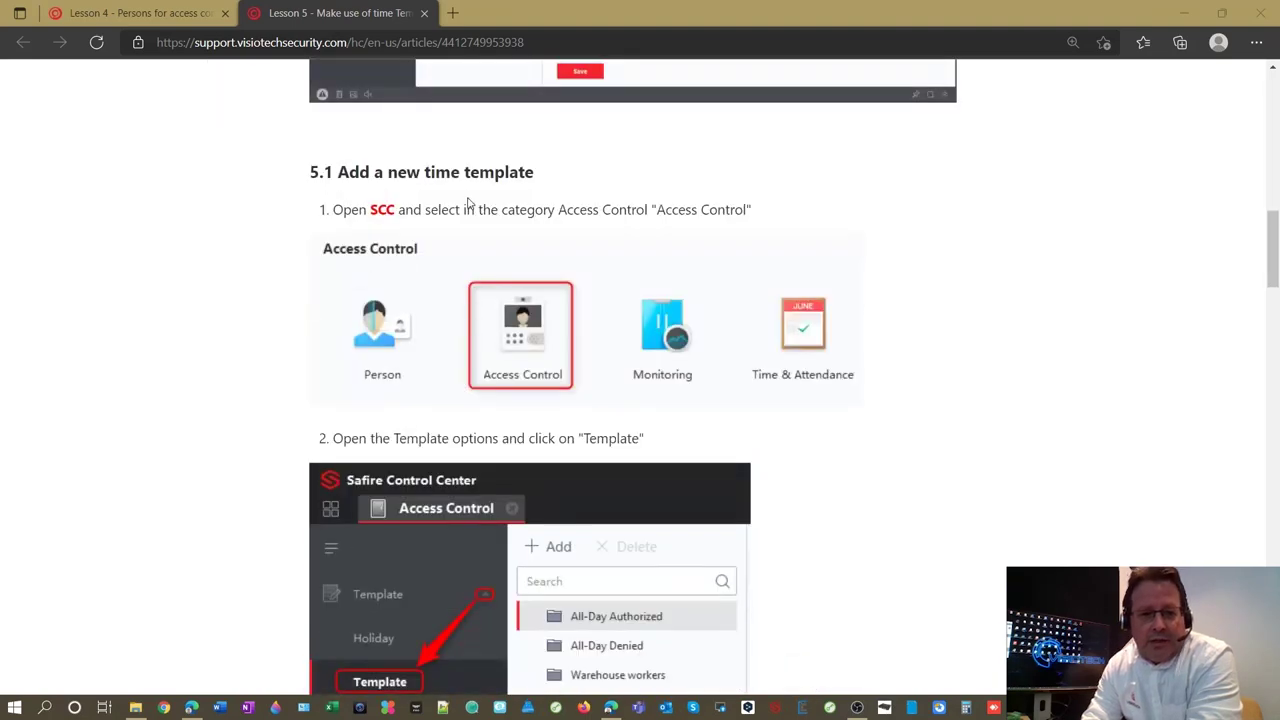
{"action": "scroll", "coordinate": [470, 205], "scroll_direction": "down", "scroll_amount": 2}
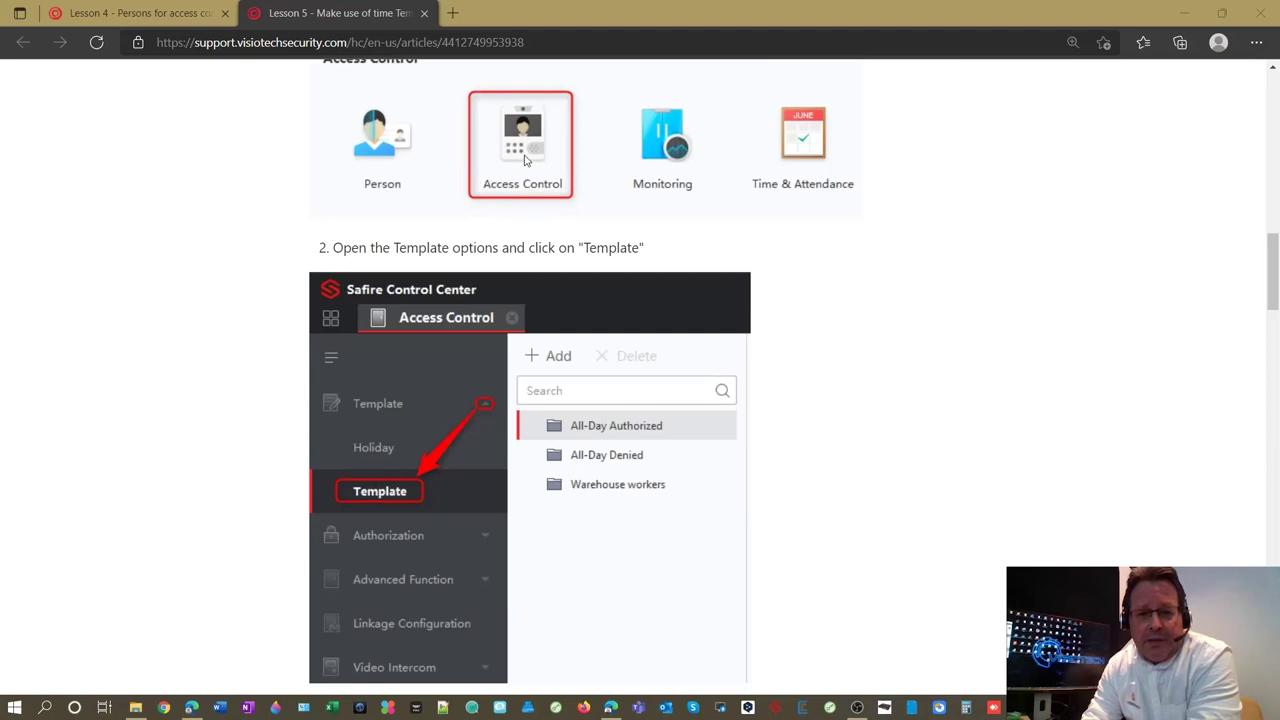
{"action": "scroll", "coordinate": [525, 160], "scroll_direction": "up", "scroll_amount": 1}
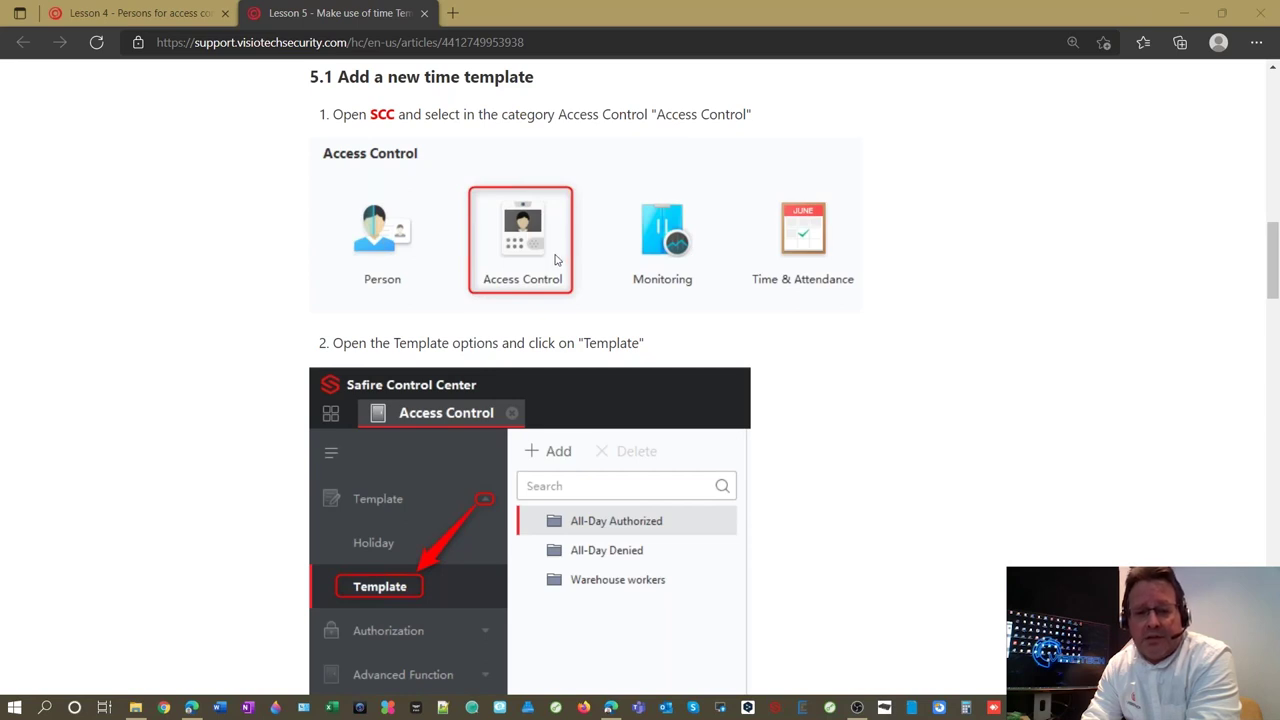
{"action": "scroll", "coordinate": [556, 260], "scroll_direction": "down", "scroll_amount": 2}
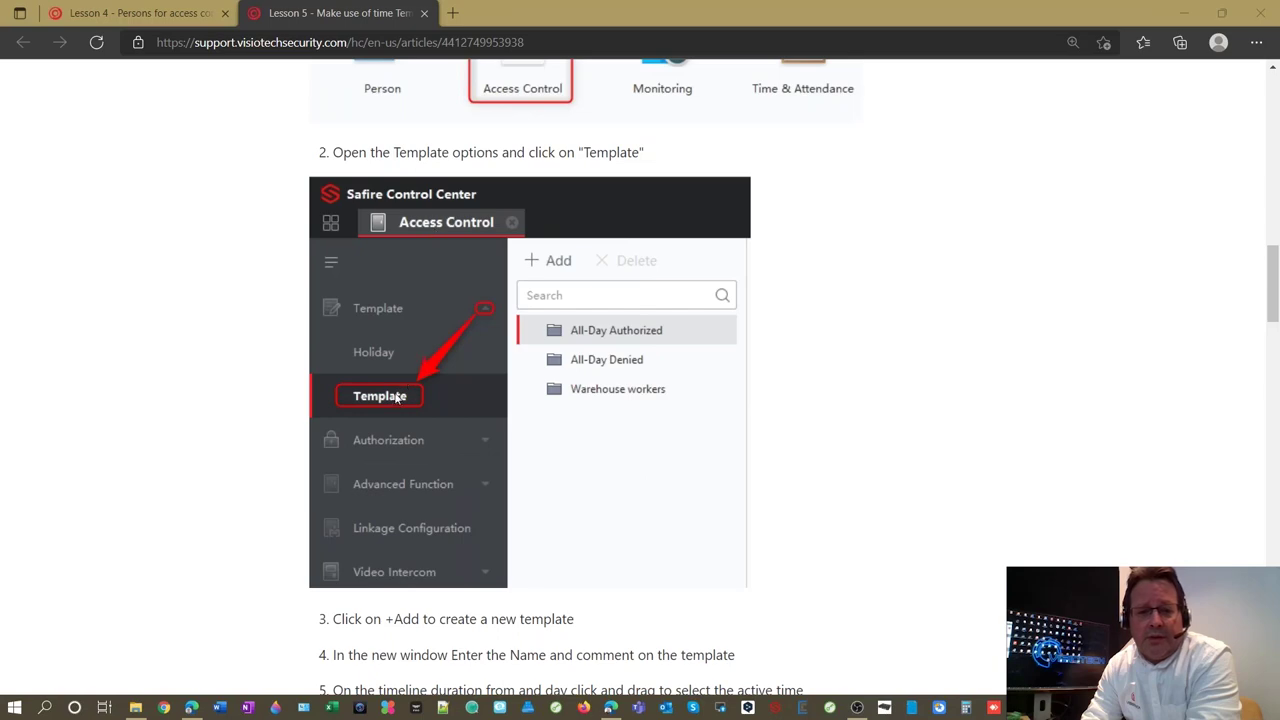
{"action": "scroll", "coordinate": [573, 355], "scroll_direction": "down", "scroll_amount": 5}
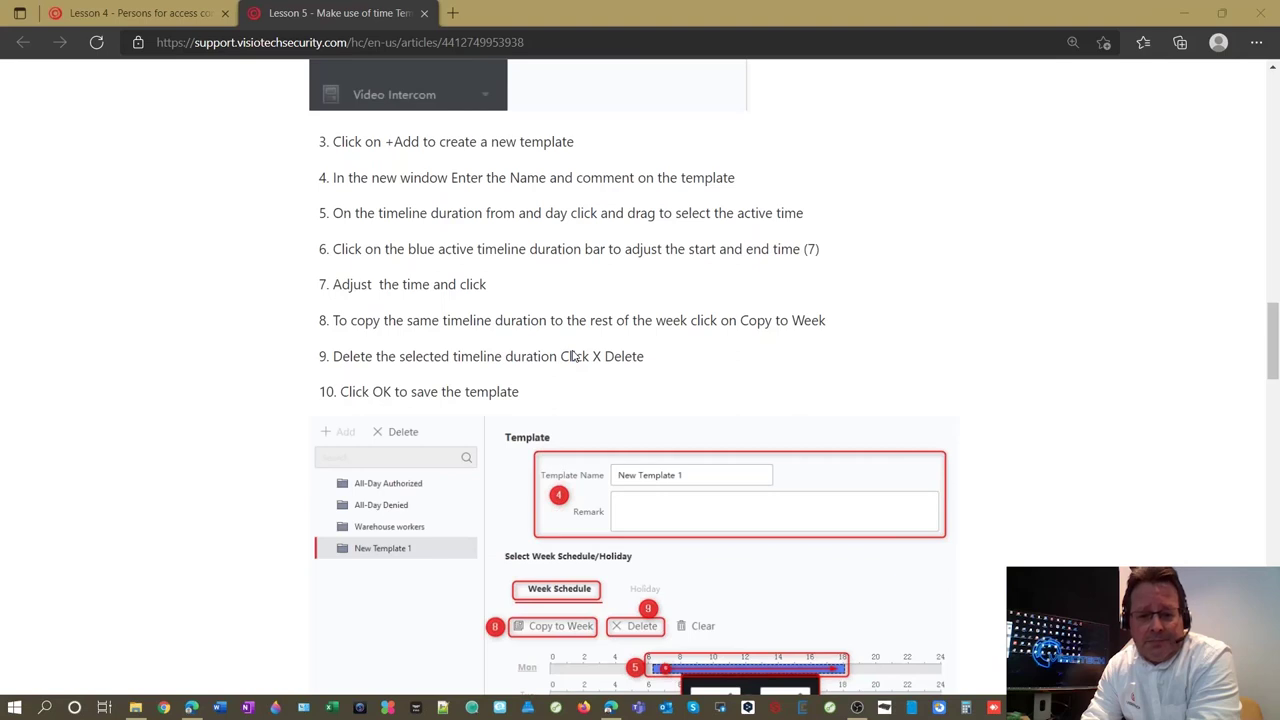
{"action": "scroll", "coordinate": [573, 355], "scroll_direction": "down", "scroll_amount": 2}
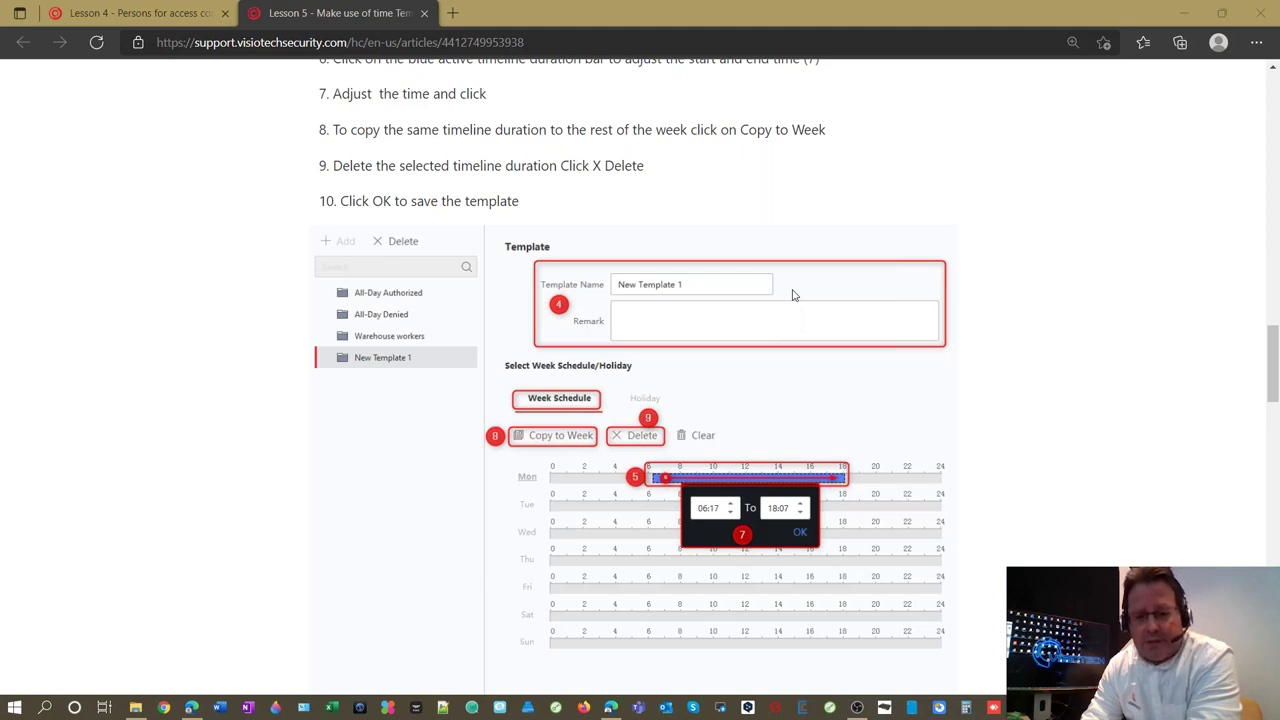
{"action": "scroll", "coordinate": [906, 271], "scroll_direction": "down", "scroll_amount": 1}
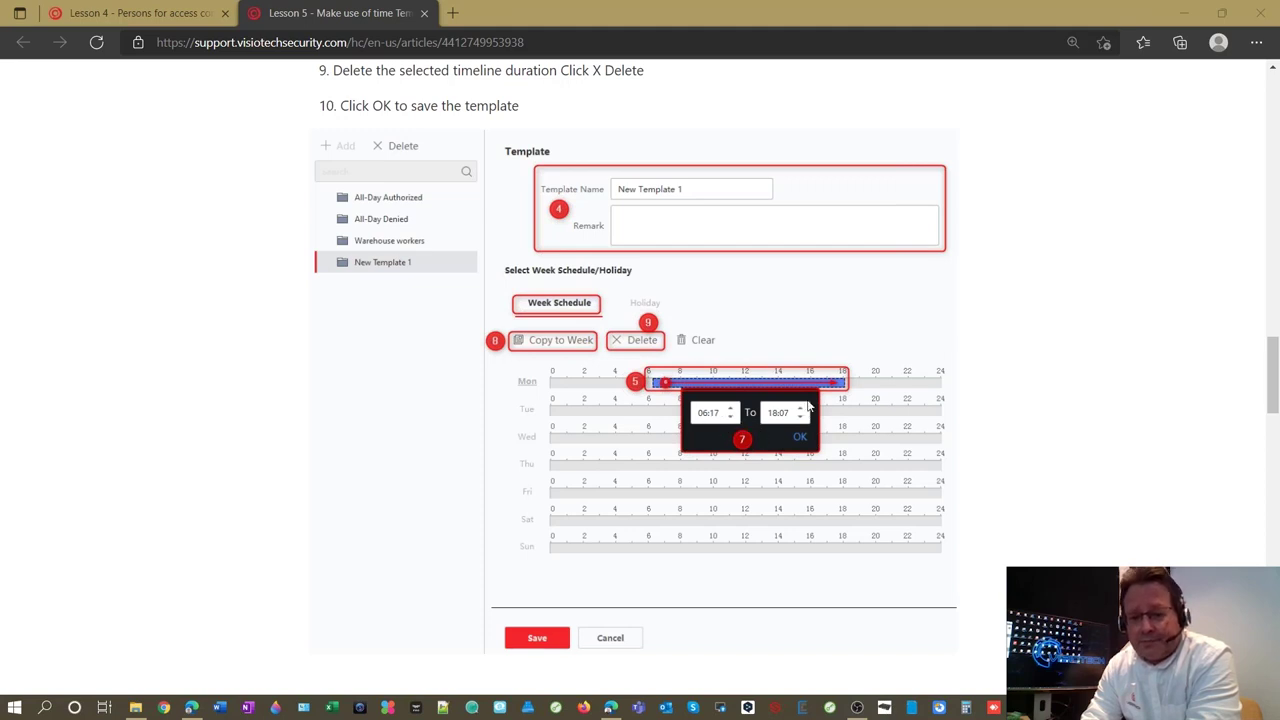
{"action": "scroll", "coordinate": [808, 405], "scroll_direction": "down", "scroll_amount": 1}
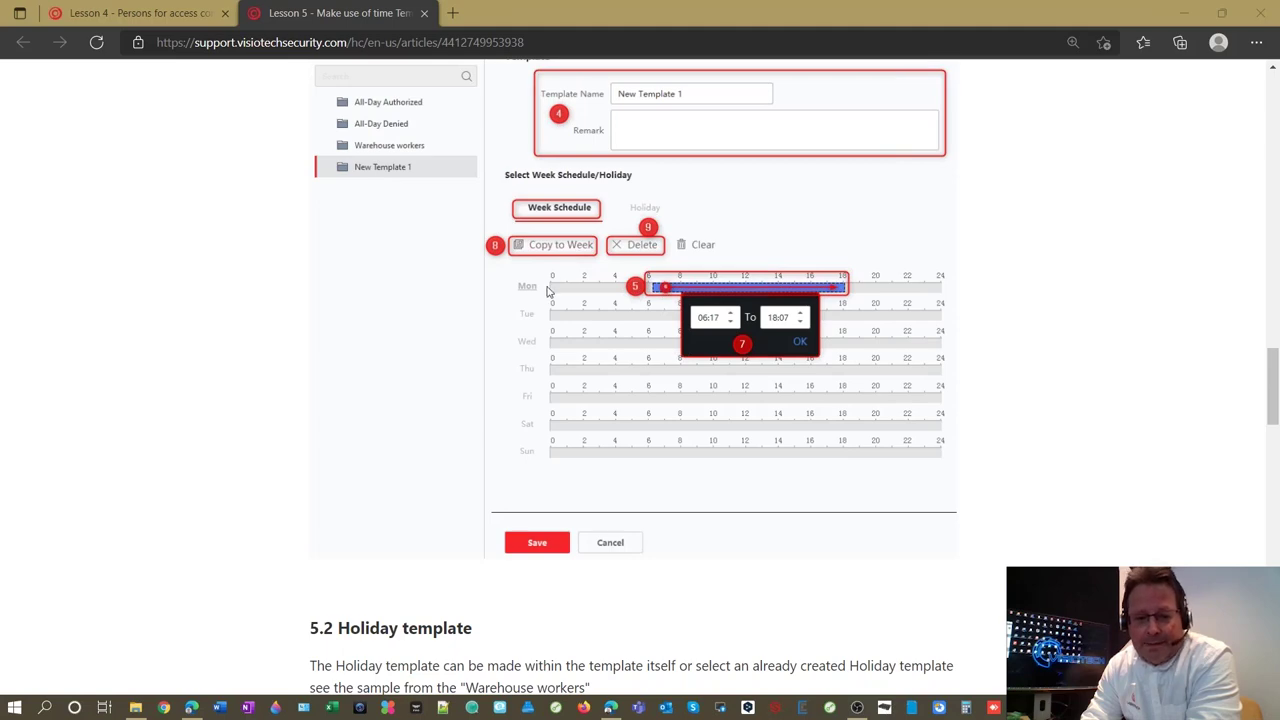
{"action": "scroll", "coordinate": [547, 290], "scroll_direction": "down", "scroll_amount": 4}
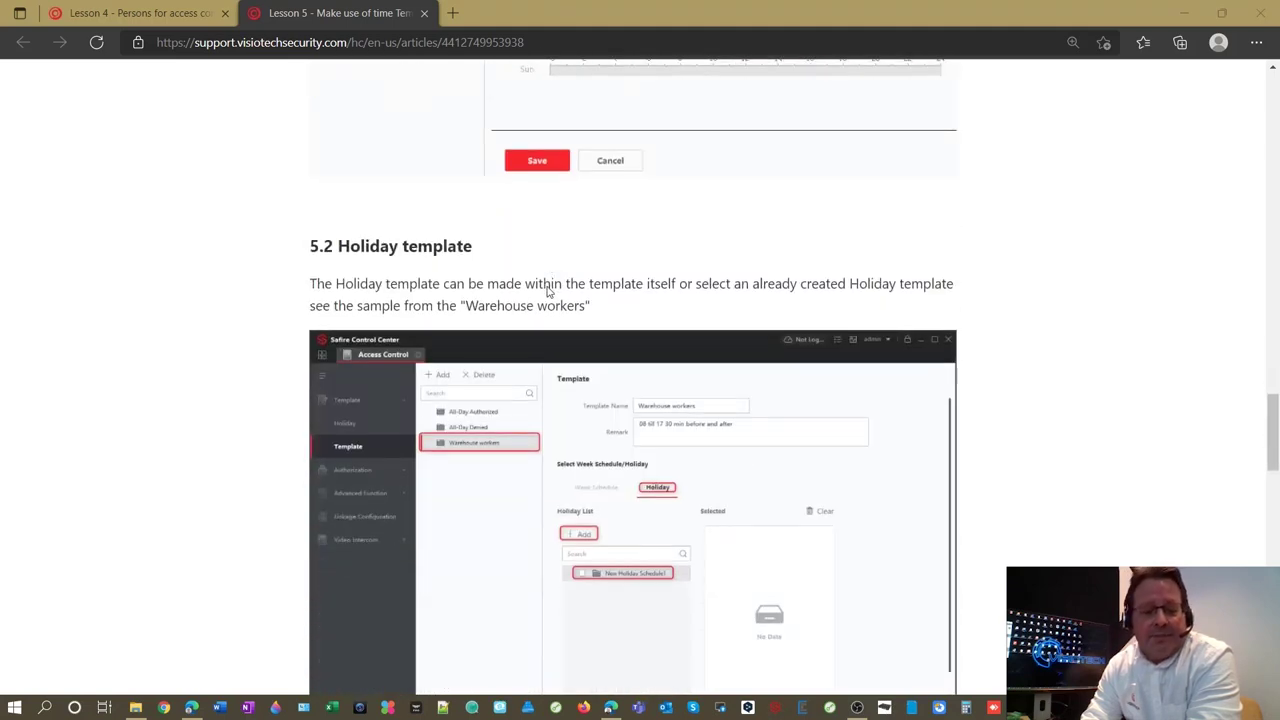
{"action": "scroll", "coordinate": [486, 283], "scroll_direction": "down", "scroll_amount": 1}
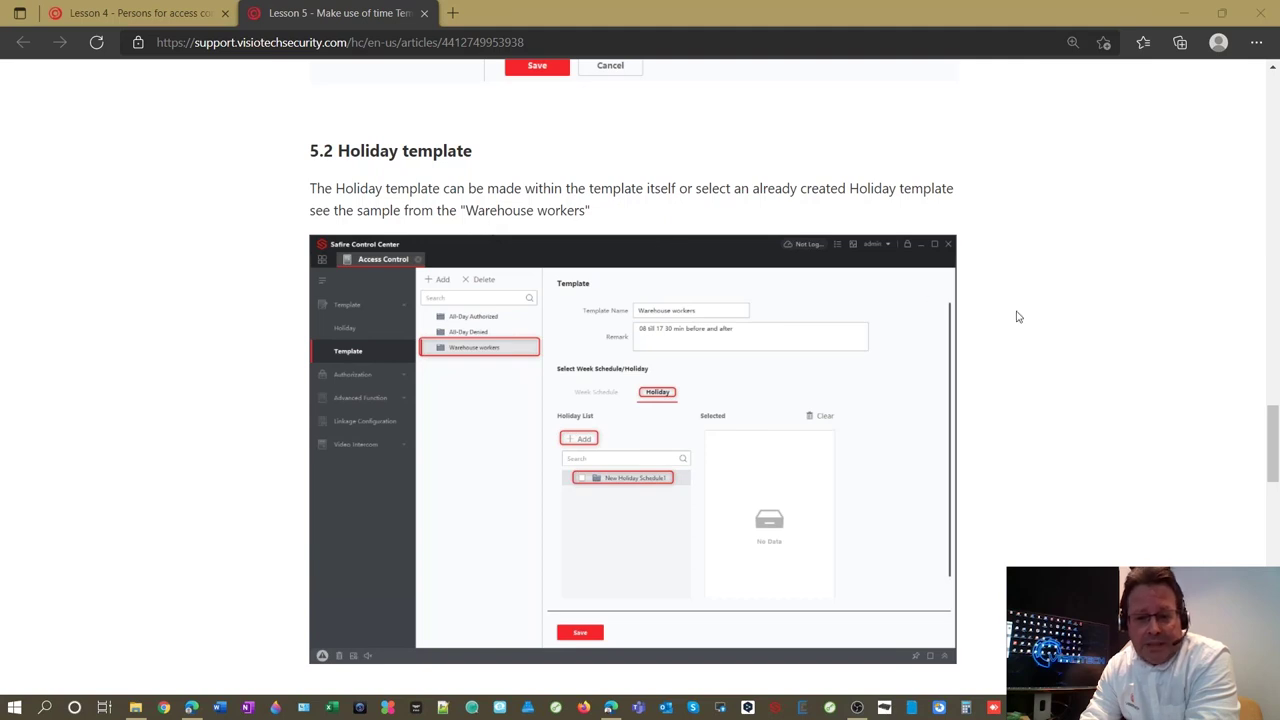
{"action": "scroll", "coordinate": [1018, 317], "scroll_direction": "down", "scroll_amount": 1}
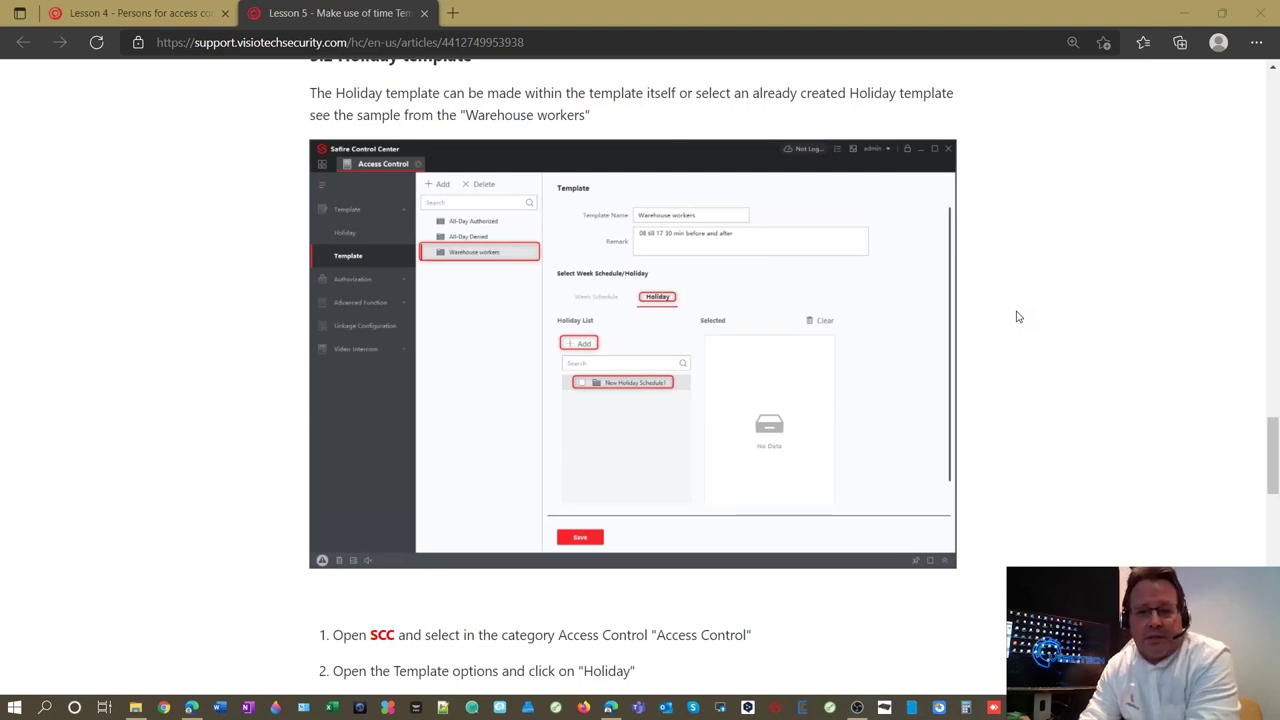
{"action": "scroll", "coordinate": [1017, 317], "scroll_direction": "down", "scroll_amount": 5}
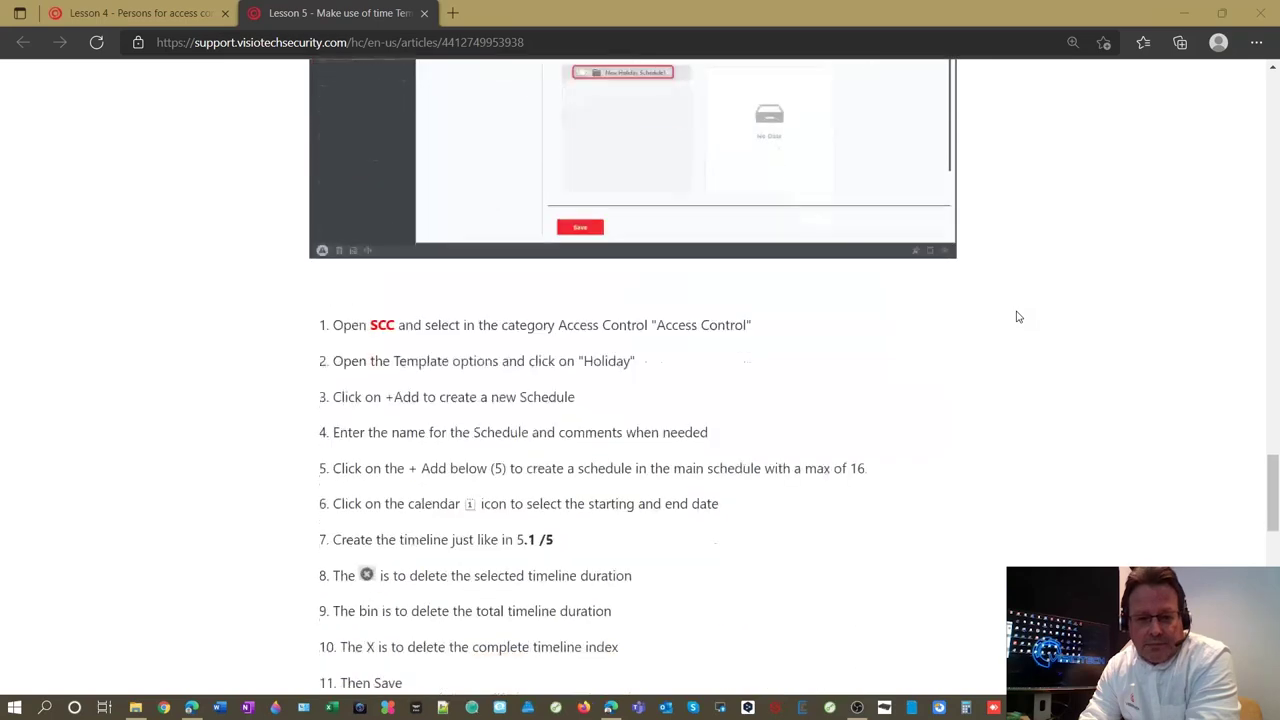
{"action": "scroll", "coordinate": [1017, 317], "scroll_direction": "down", "scroll_amount": 2}
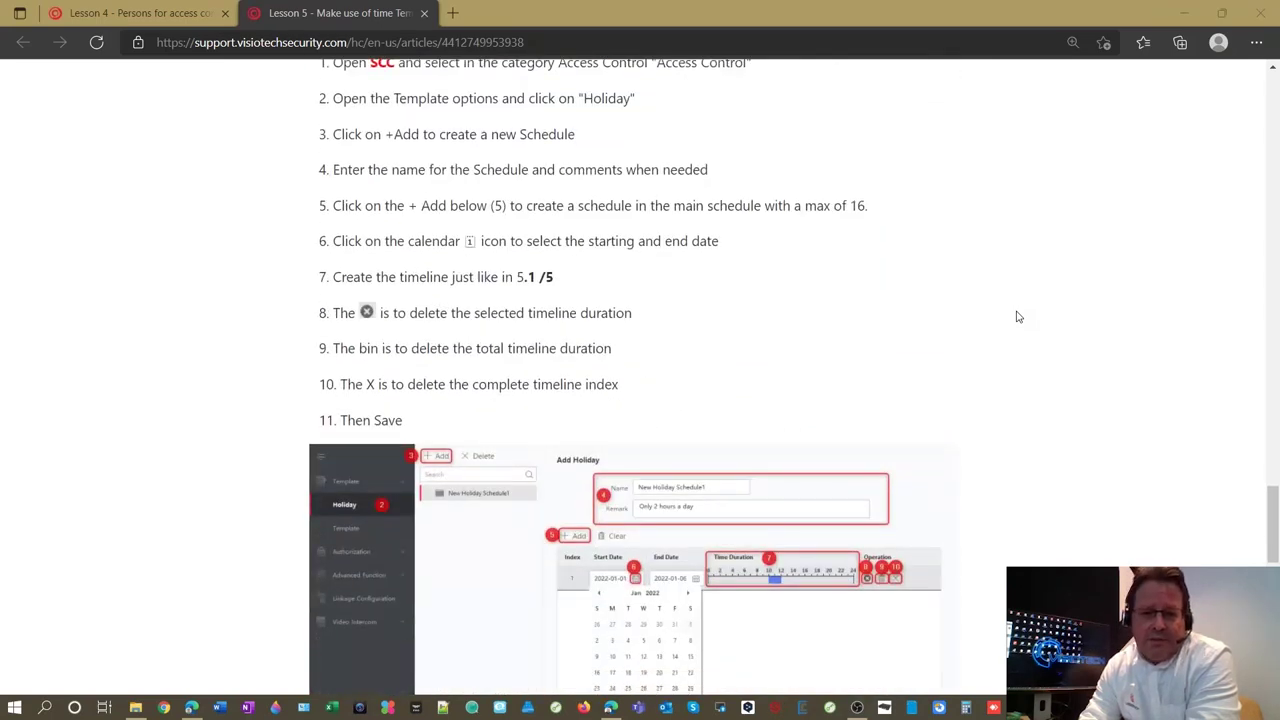
{"action": "scroll", "coordinate": [1017, 317], "scroll_direction": "down", "scroll_amount": 2}
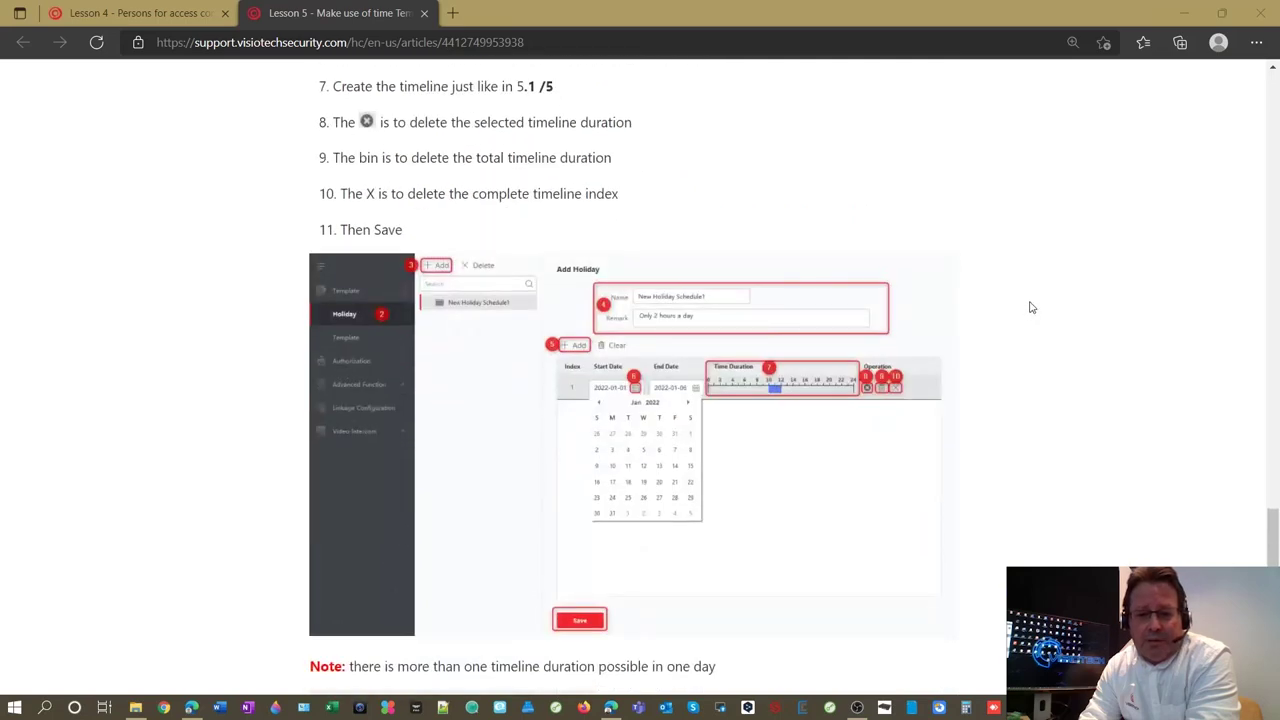
{"action": "scroll", "coordinate": [1032, 307], "scroll_direction": "down", "scroll_amount": 3}
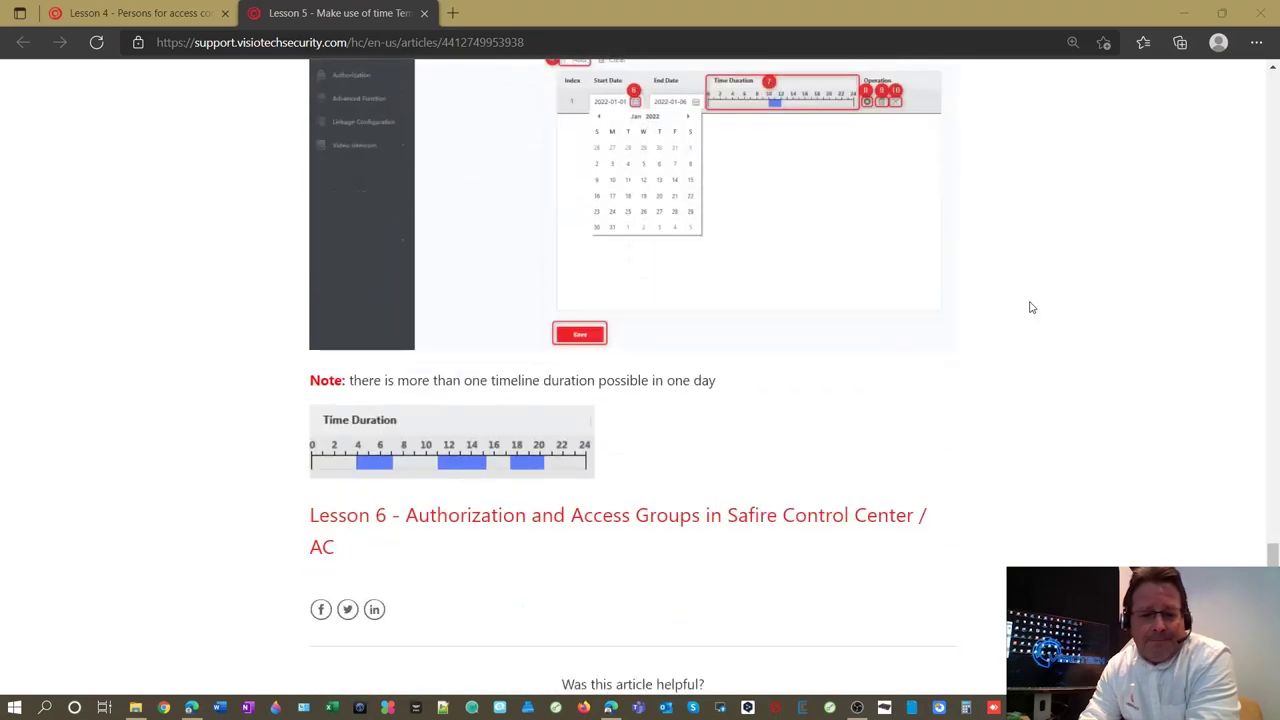
Step: Follow the Lesson 6 link and read down to section 6.1's four Create a new access group steps
{"action": "left_click", "coordinate": [584, 525]}
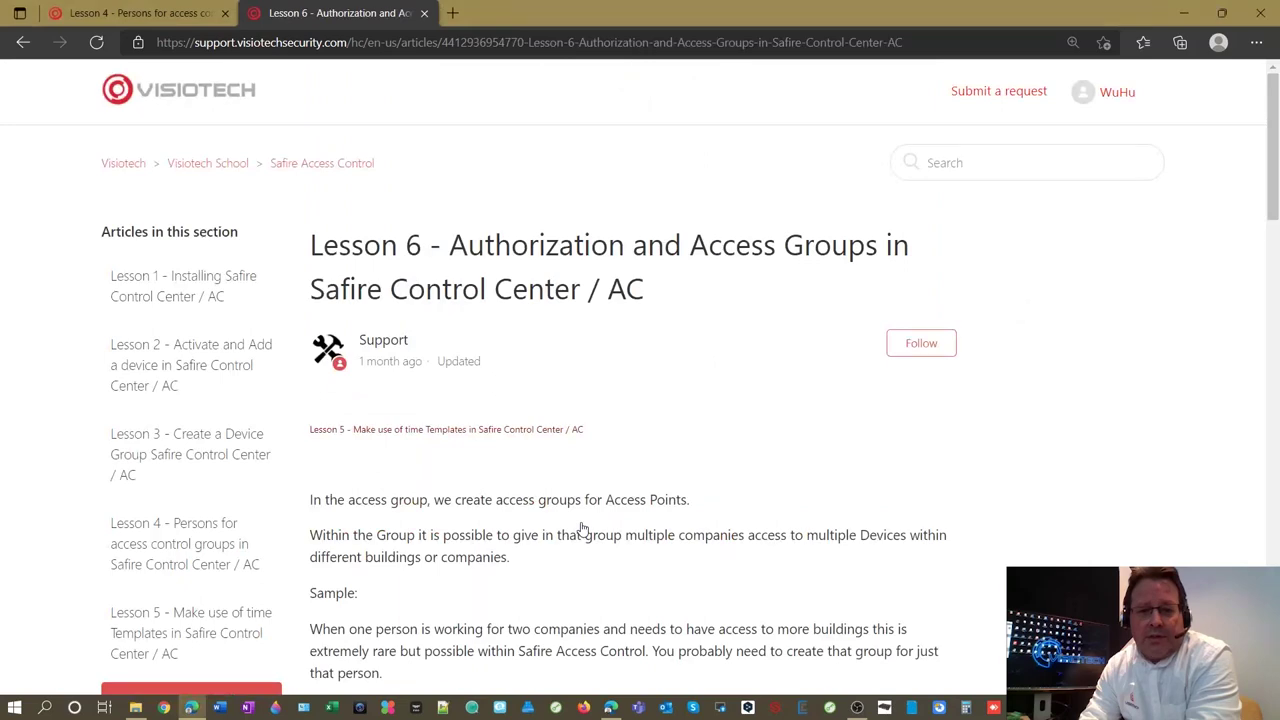
{"action": "scroll", "coordinate": [584, 528], "scroll_direction": "down", "scroll_amount": 1}
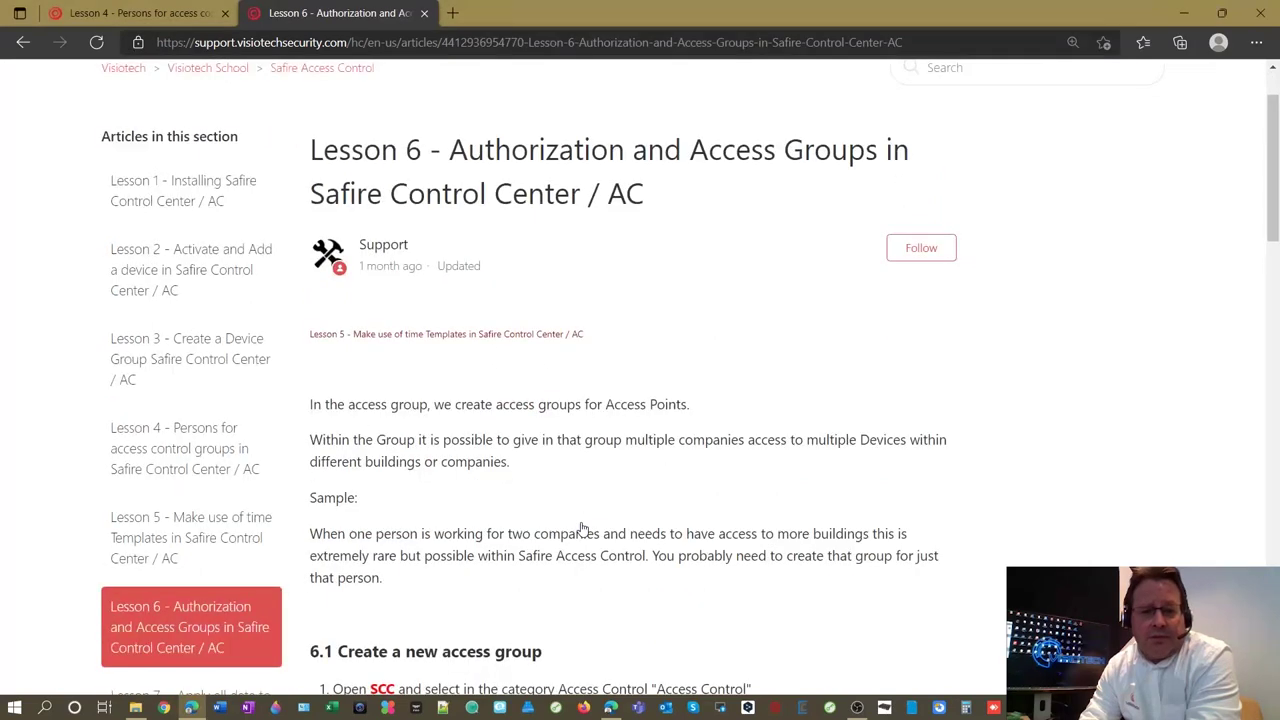
{"action": "scroll", "coordinate": [584, 528], "scroll_direction": "down", "scroll_amount": 3}
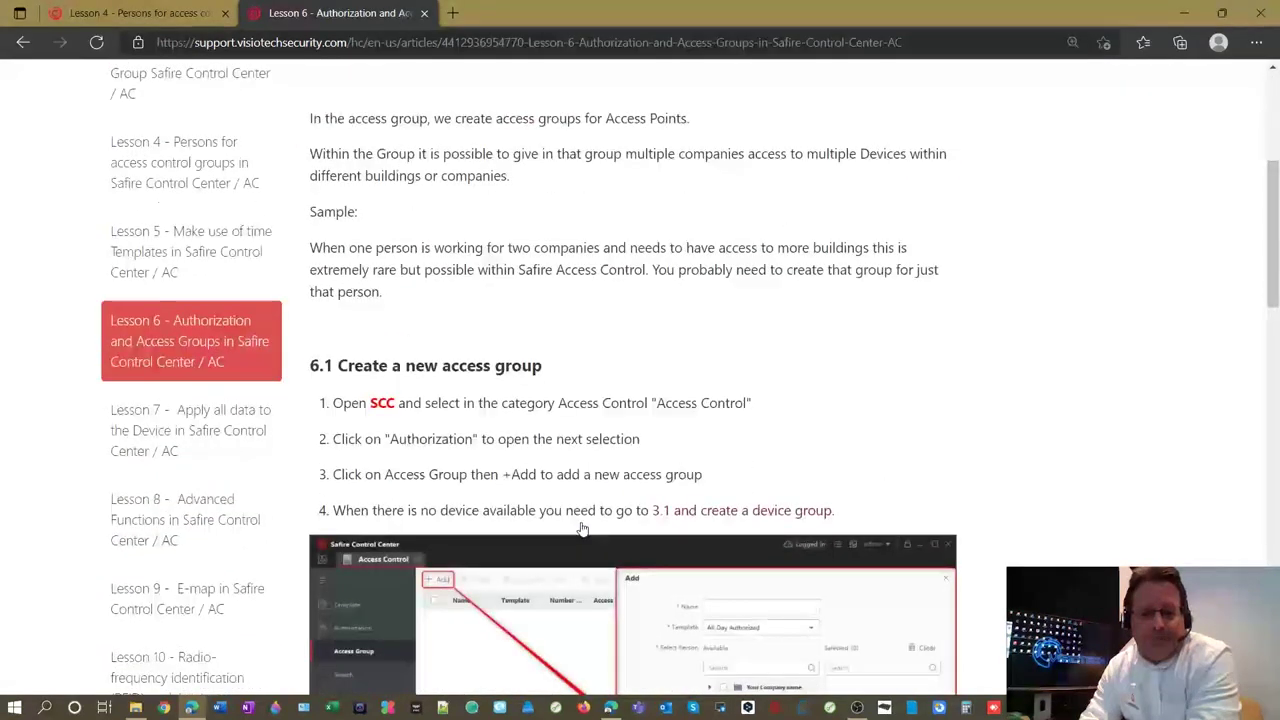
{"action": "scroll", "coordinate": [583, 529], "scroll_direction": "down", "scroll_amount": 3}
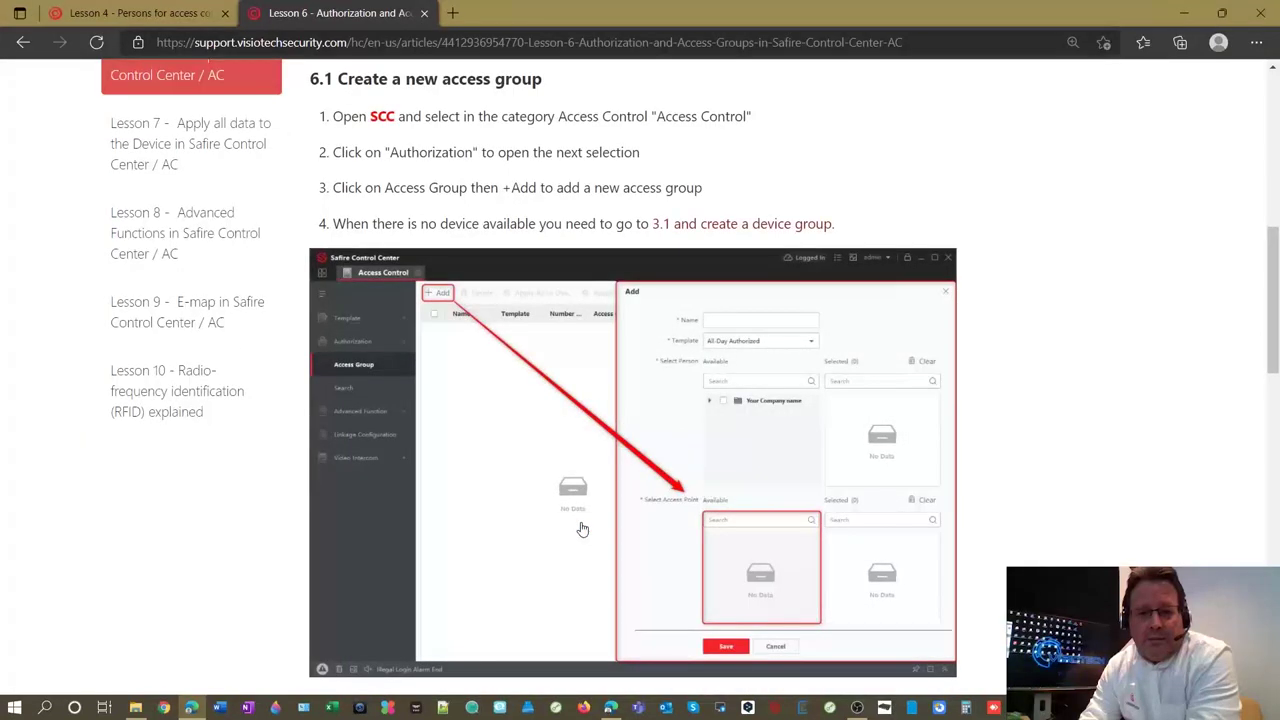
{"action": "scroll", "coordinate": [583, 529], "scroll_direction": "down", "scroll_amount": 1}
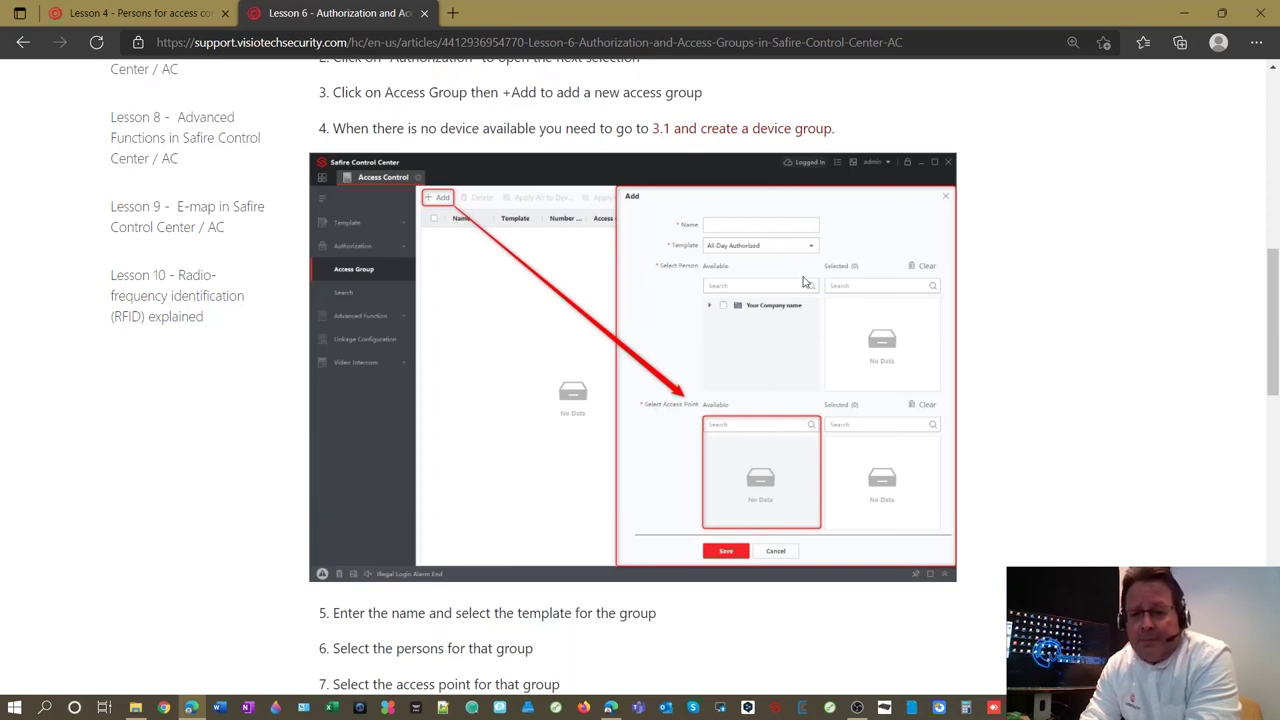
{"action": "scroll", "coordinate": [714, 313], "scroll_direction": "down", "scroll_amount": 5}
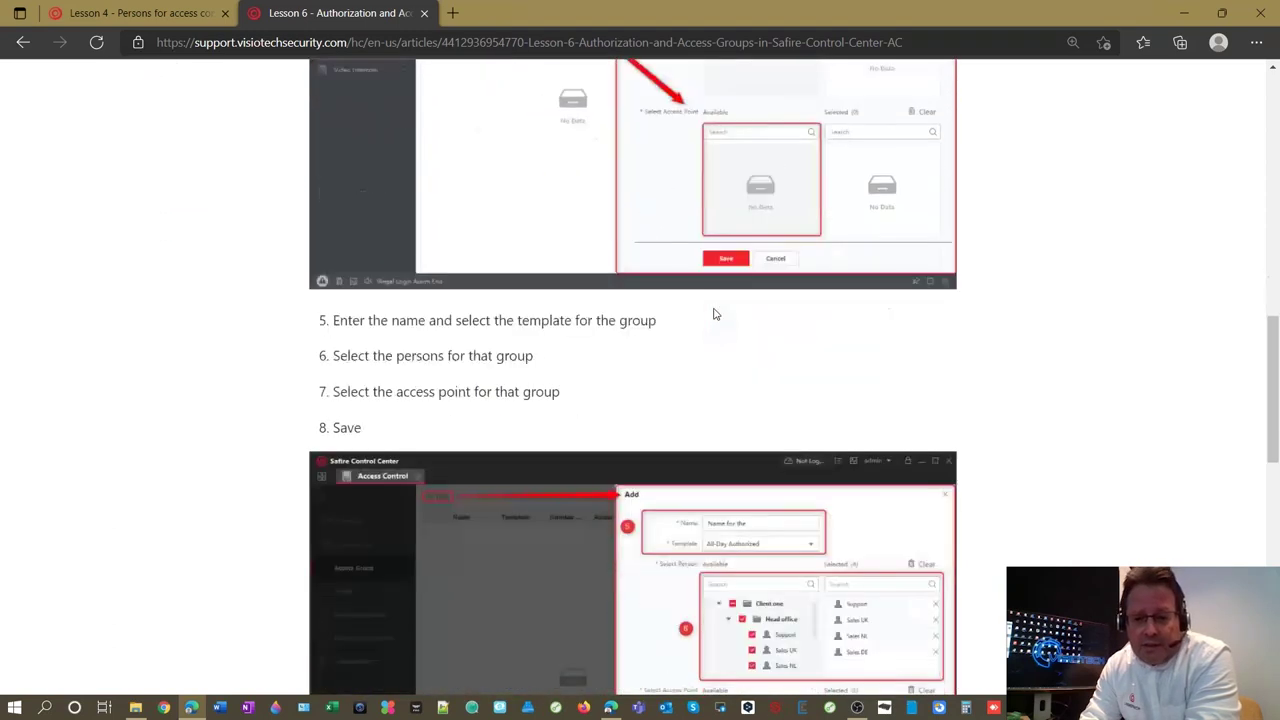
{"action": "scroll", "coordinate": [714, 313], "scroll_direction": "down", "scroll_amount": 1}
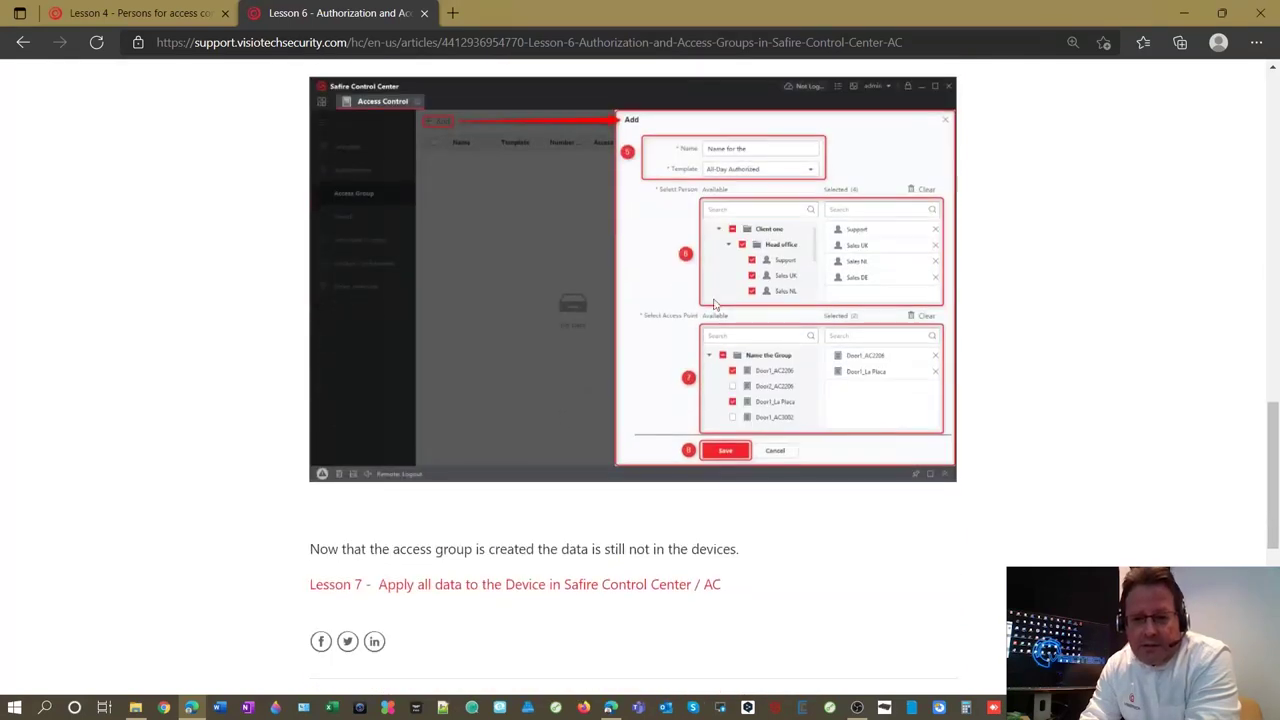
{"action": "right_click", "coordinate": [682, 237]}
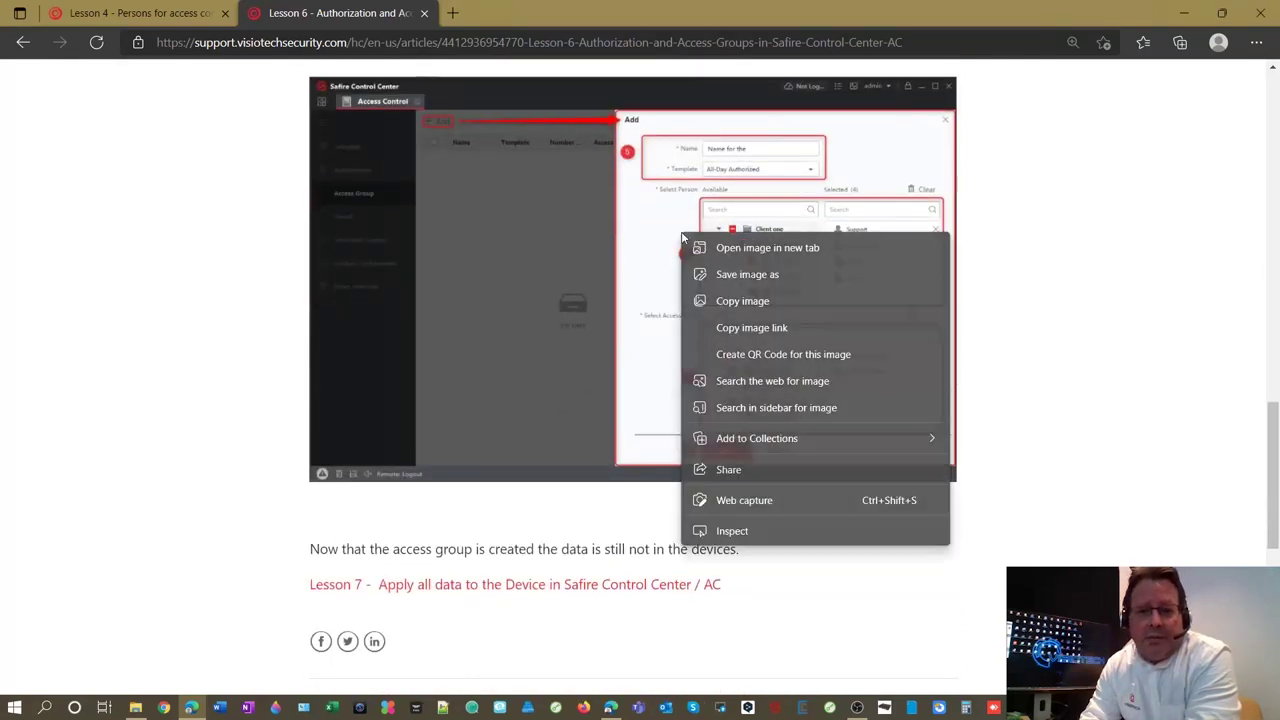
{"action": "left_click", "coordinate": [738, 244]}
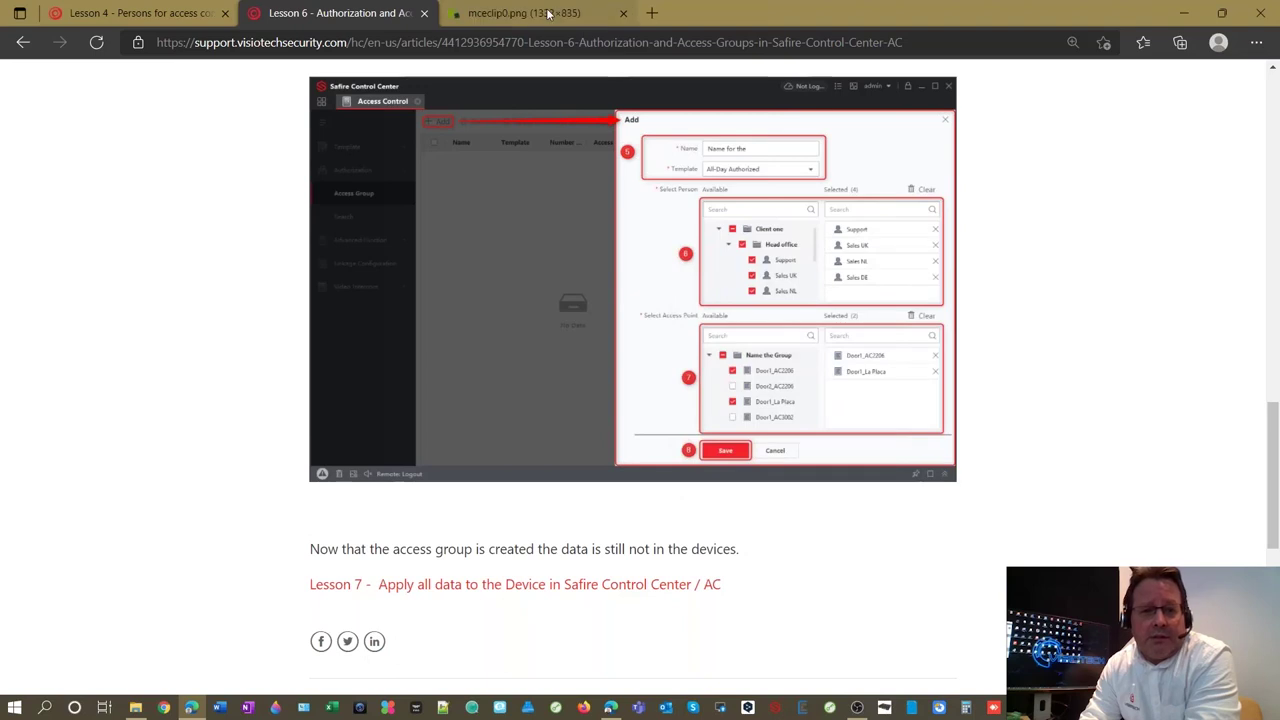
{"action": "left_click", "coordinate": [584, 25]}
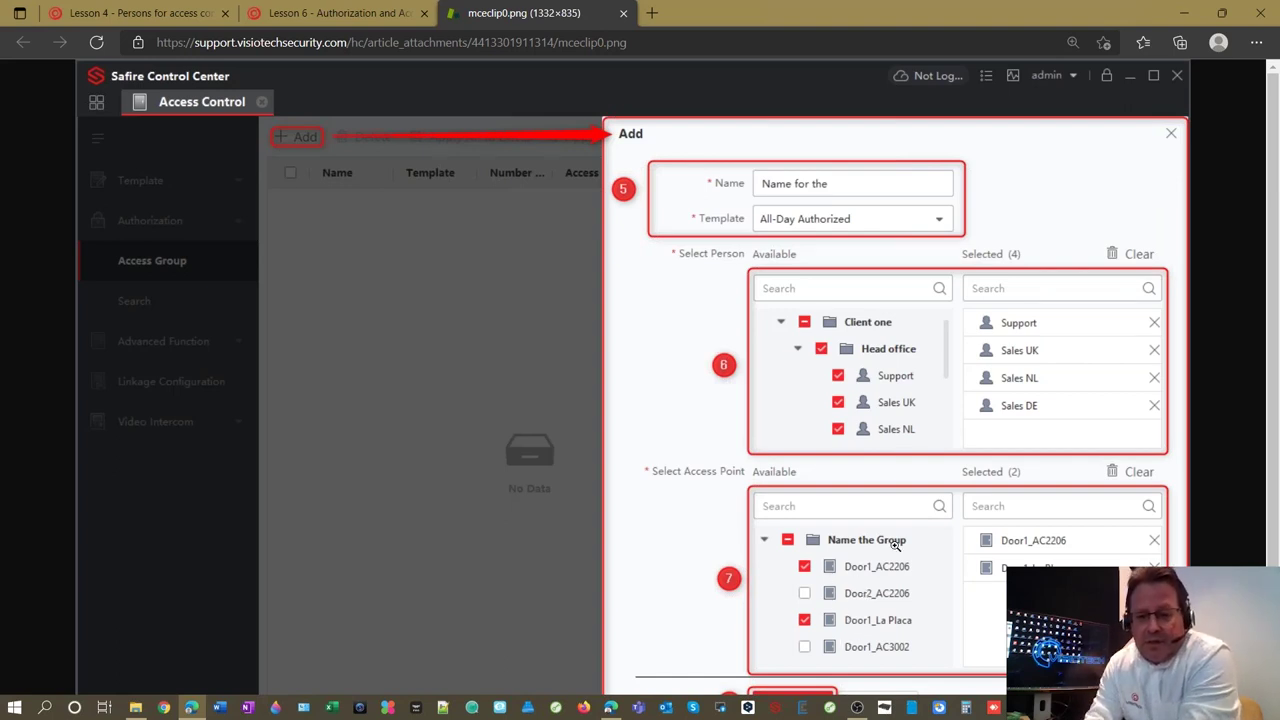
{"action": "scroll", "coordinate": [895, 542], "scroll_direction": "down", "scroll_amount": 1}
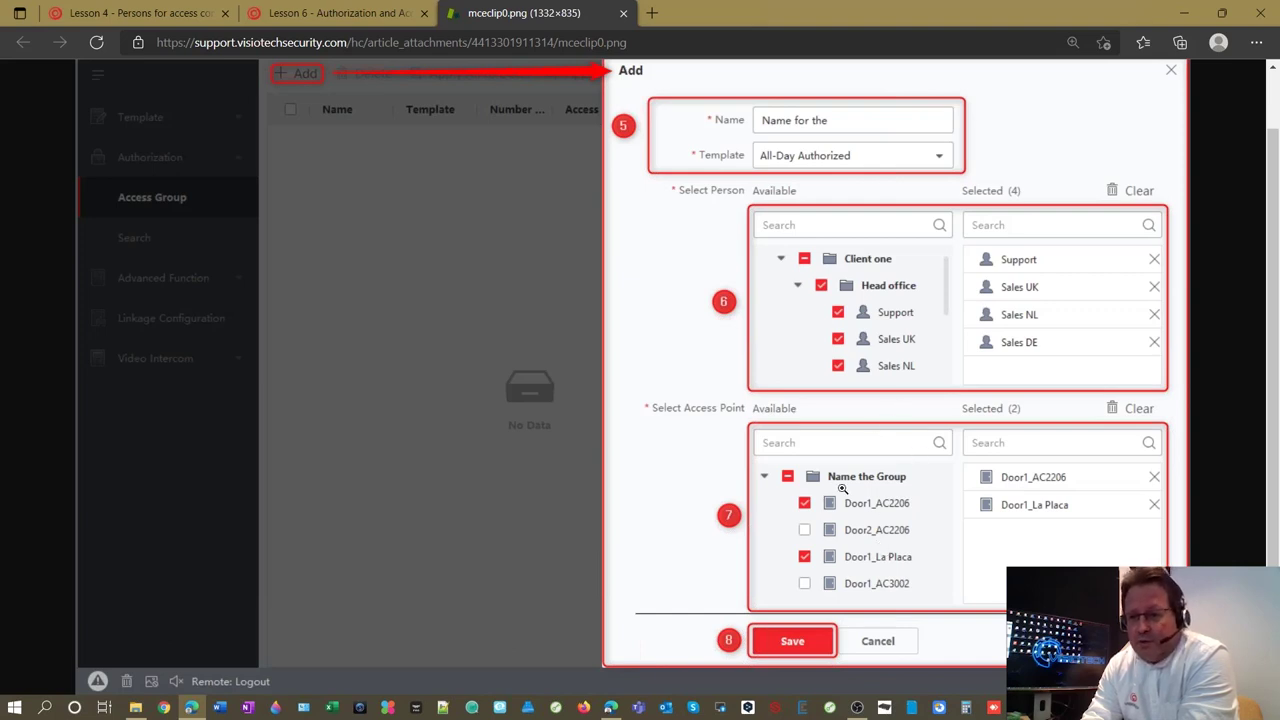
{"action": "left_click", "coordinate": [621, 12]}
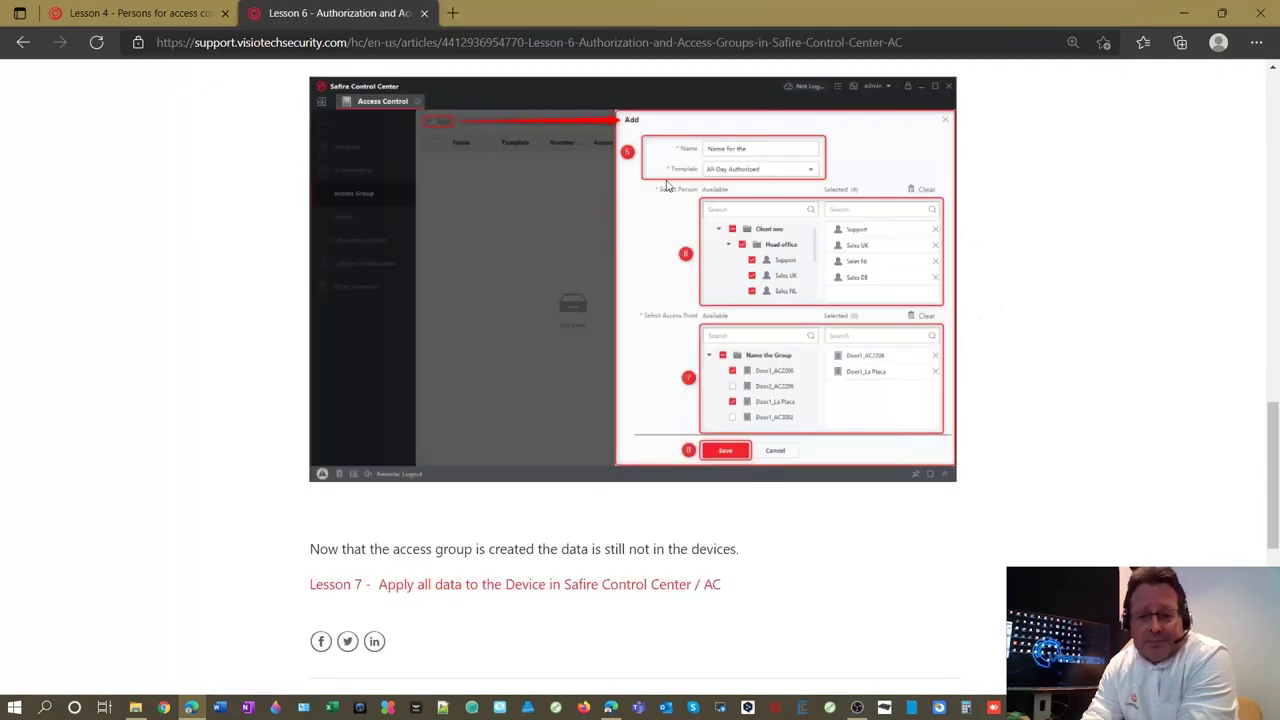
Step: Open the 'Lesson 7 - Apply all data to the Device' link from the bottom of Lesson 6
{"action": "scroll", "coordinate": [668, 186], "scroll_direction": "down", "scroll_amount": 1}
{"action": "scroll", "coordinate": [669, 183], "scroll_direction": "up", "scroll_amount": 1}
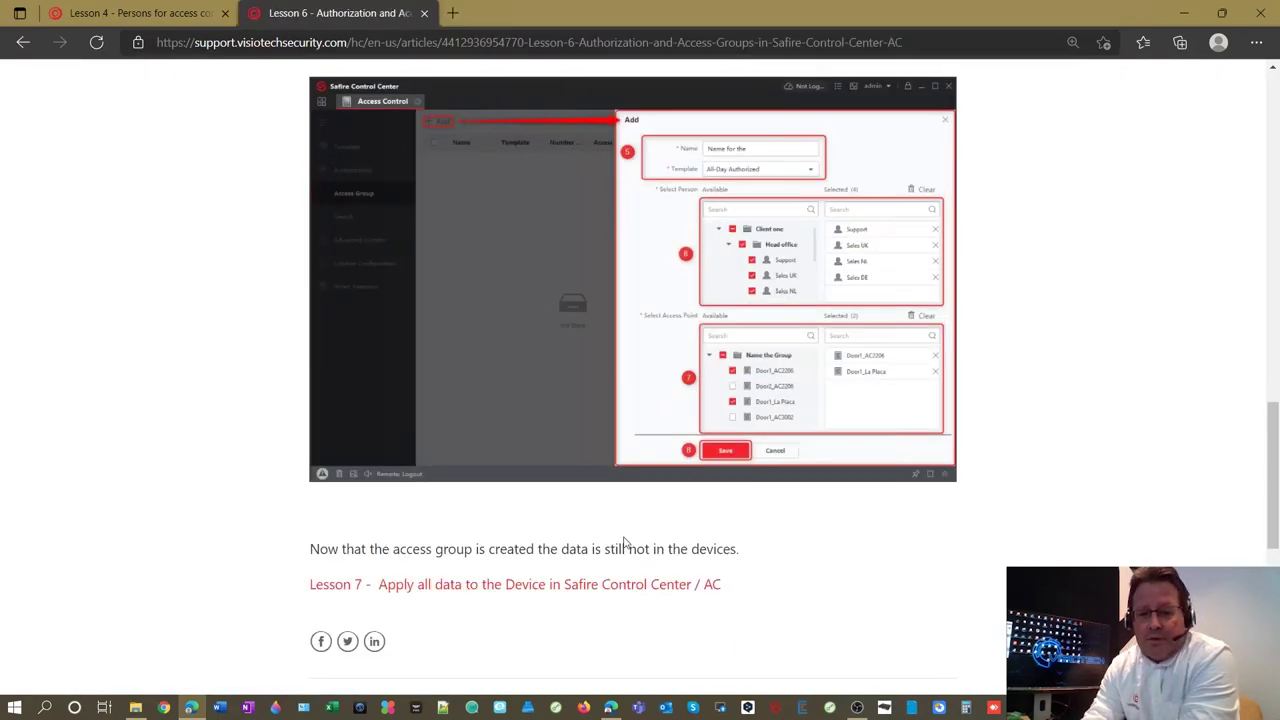
{"action": "left_click", "coordinate": [655, 588]}
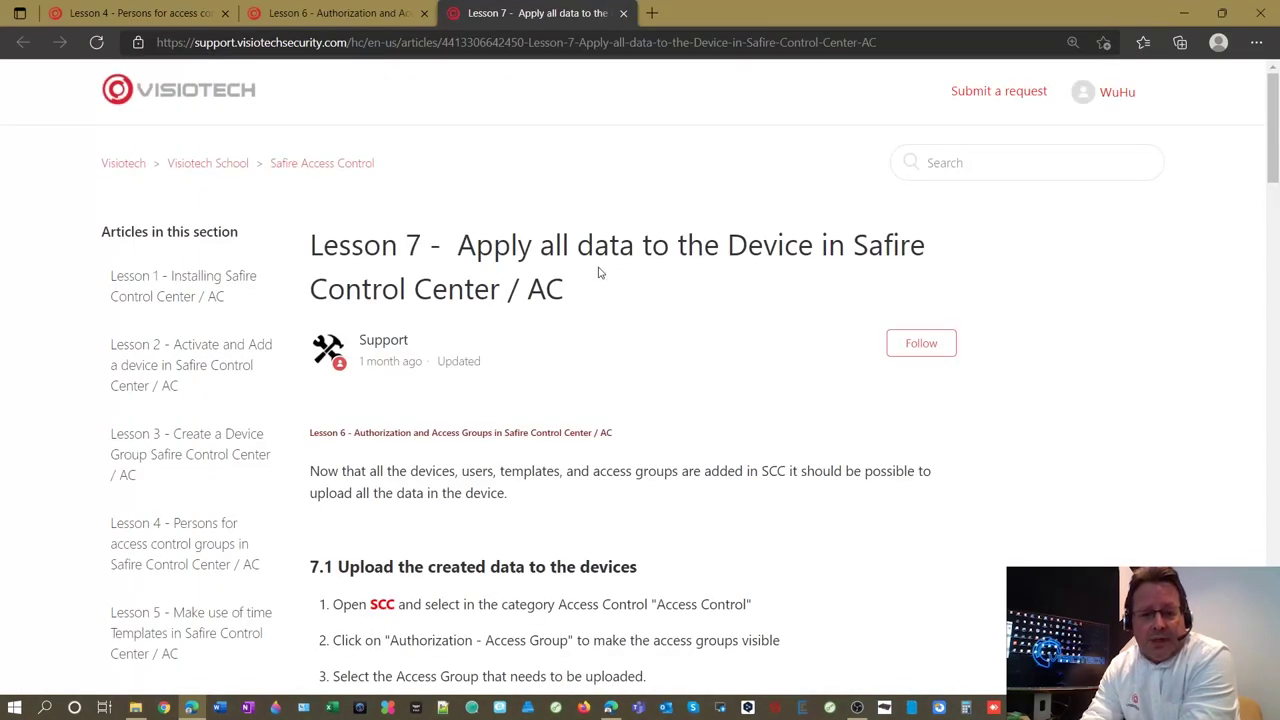
{"action": "scroll", "coordinate": [599, 272], "scroll_direction": "down", "scroll_amount": 1}
{"action": "scroll", "coordinate": [599, 272], "scroll_direction": "down", "scroll_amount": 1}
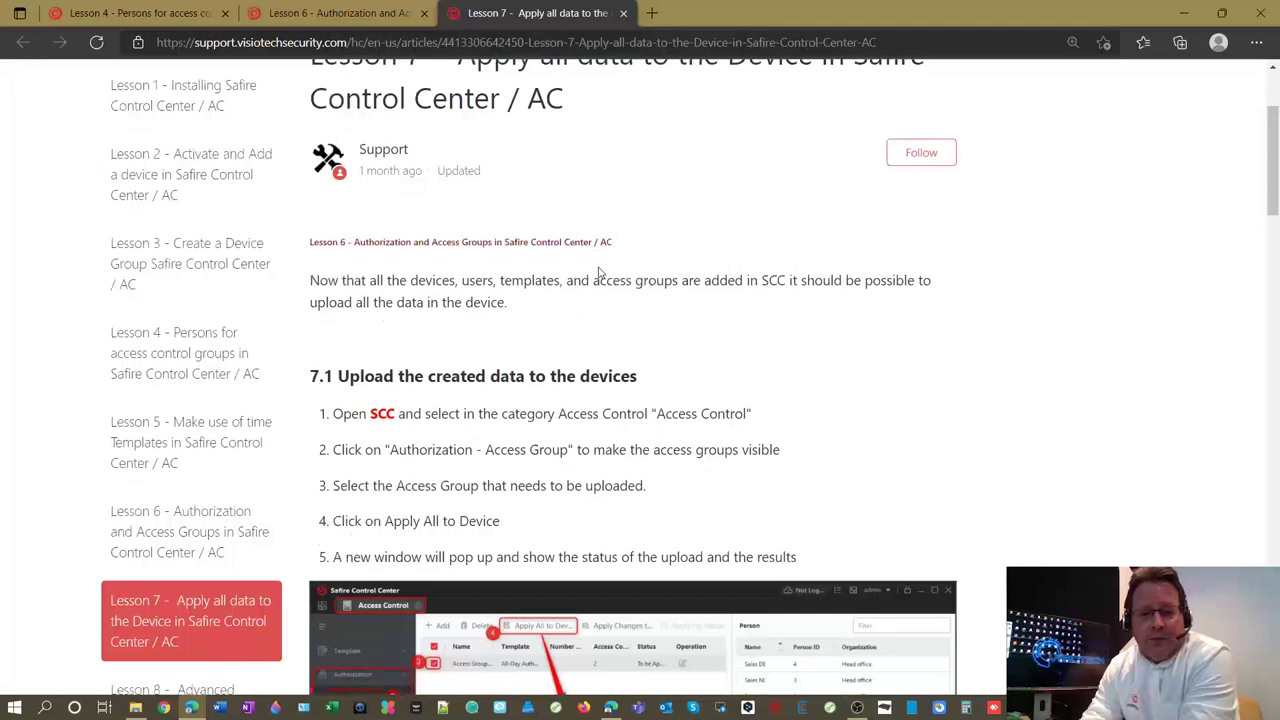
{"action": "scroll", "coordinate": [599, 272], "scroll_direction": "down", "scroll_amount": 1}
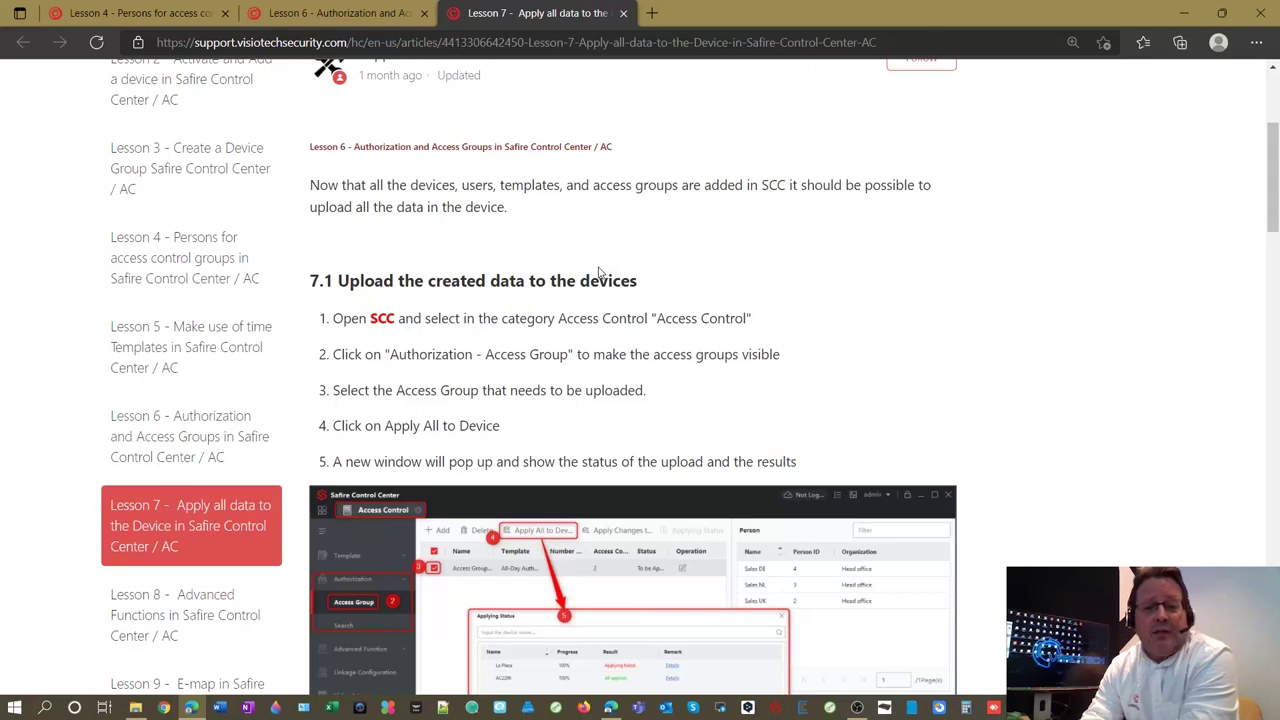
{"action": "scroll", "coordinate": [599, 272], "scroll_direction": "down", "scroll_amount": 1}
{"action": "scroll", "coordinate": [599, 272], "scroll_direction": "down", "scroll_amount": 1}
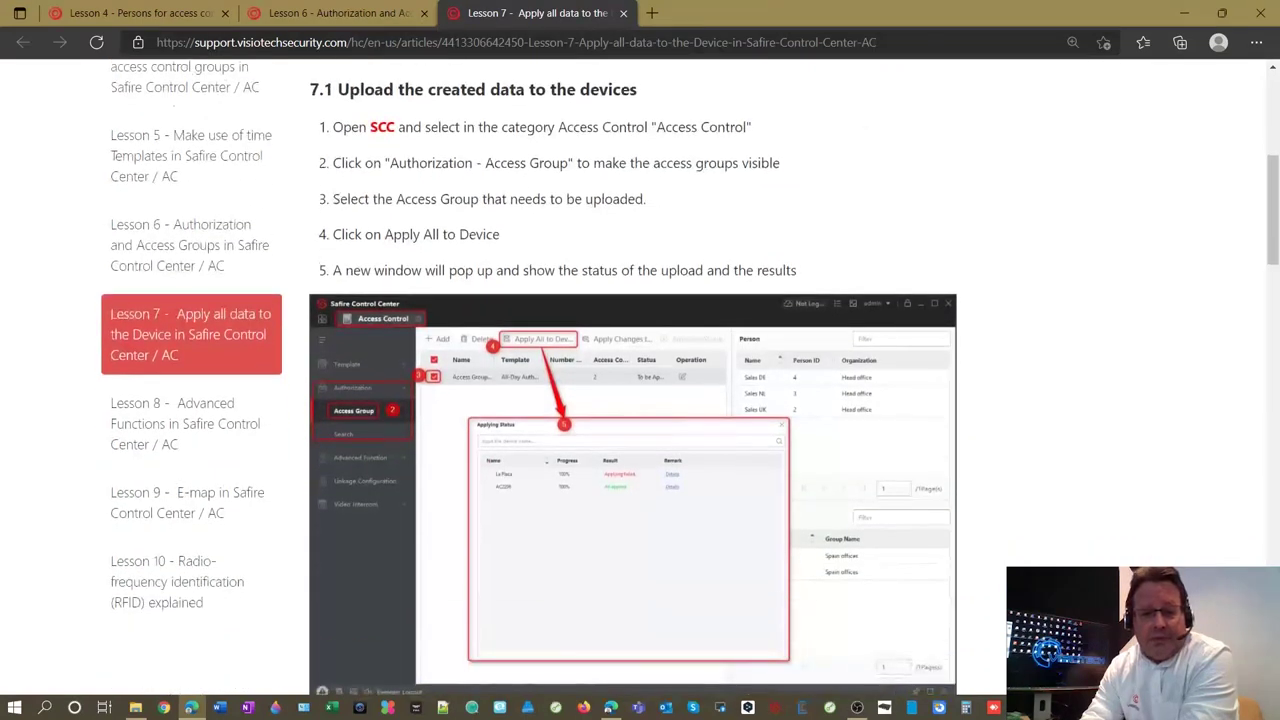
{"action": "scroll", "coordinate": [599, 272], "scroll_direction": "down", "scroll_amount": 1}
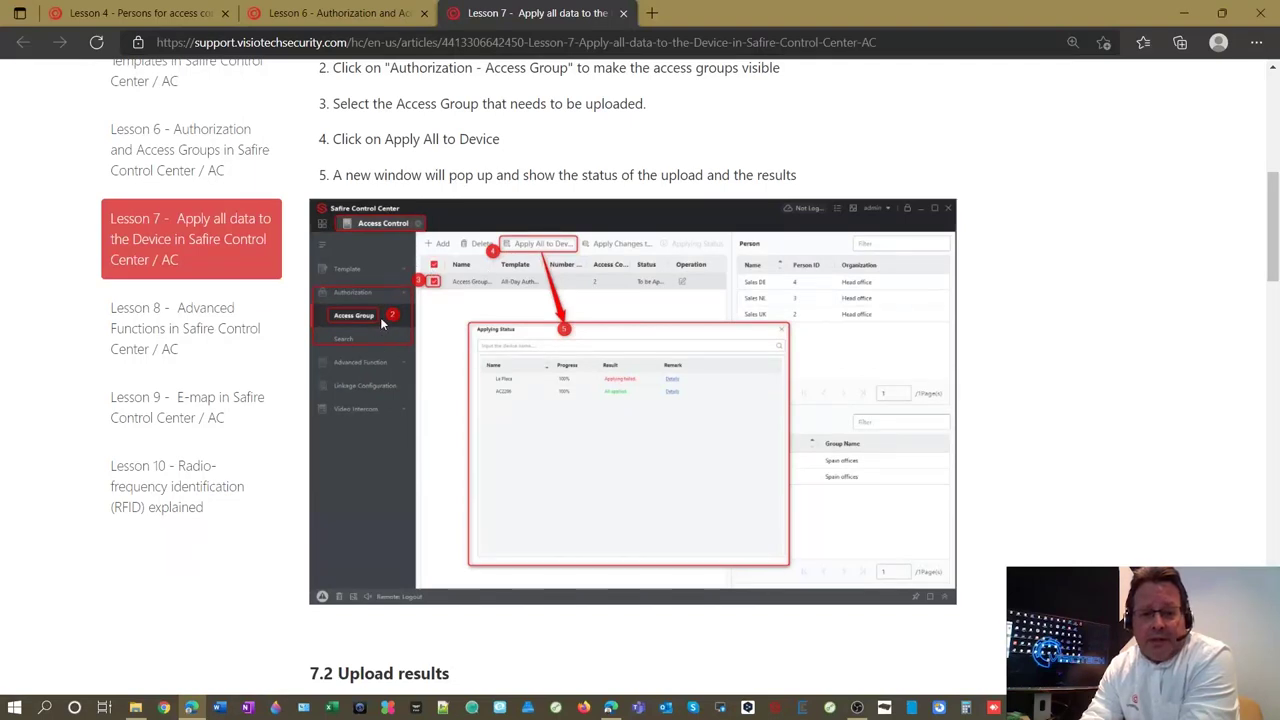
{"action": "right_click", "coordinate": [456, 280]}
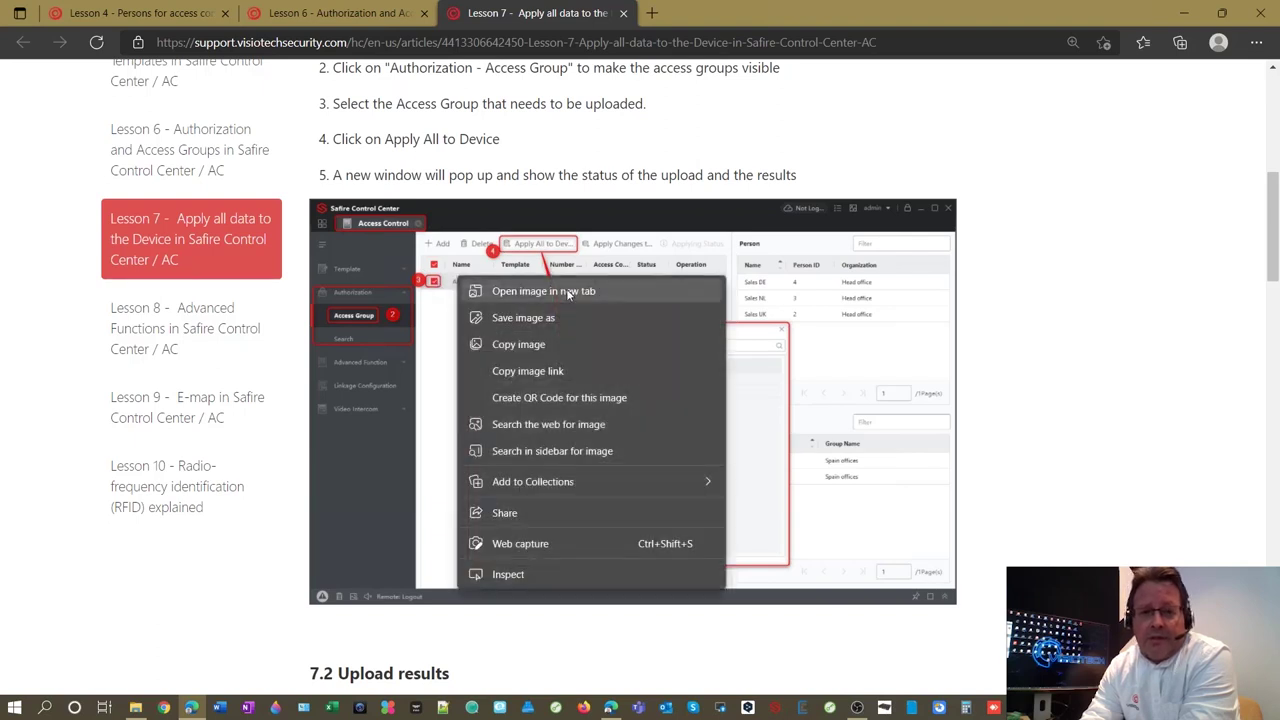
{"action": "left_click", "coordinate": [568, 293]}
{"action": "left_click", "coordinate": [697, 20]}
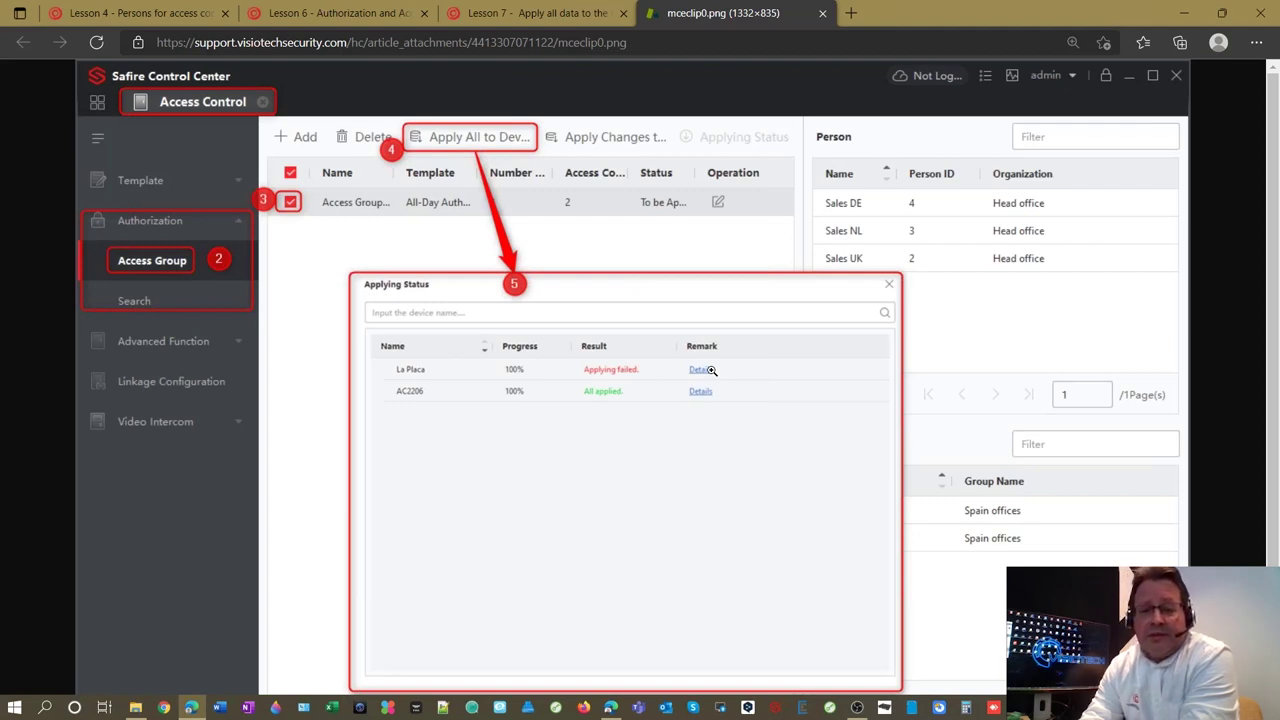
{"action": "scroll", "coordinate": [711, 370], "scroll_direction": "down", "scroll_amount": 1}
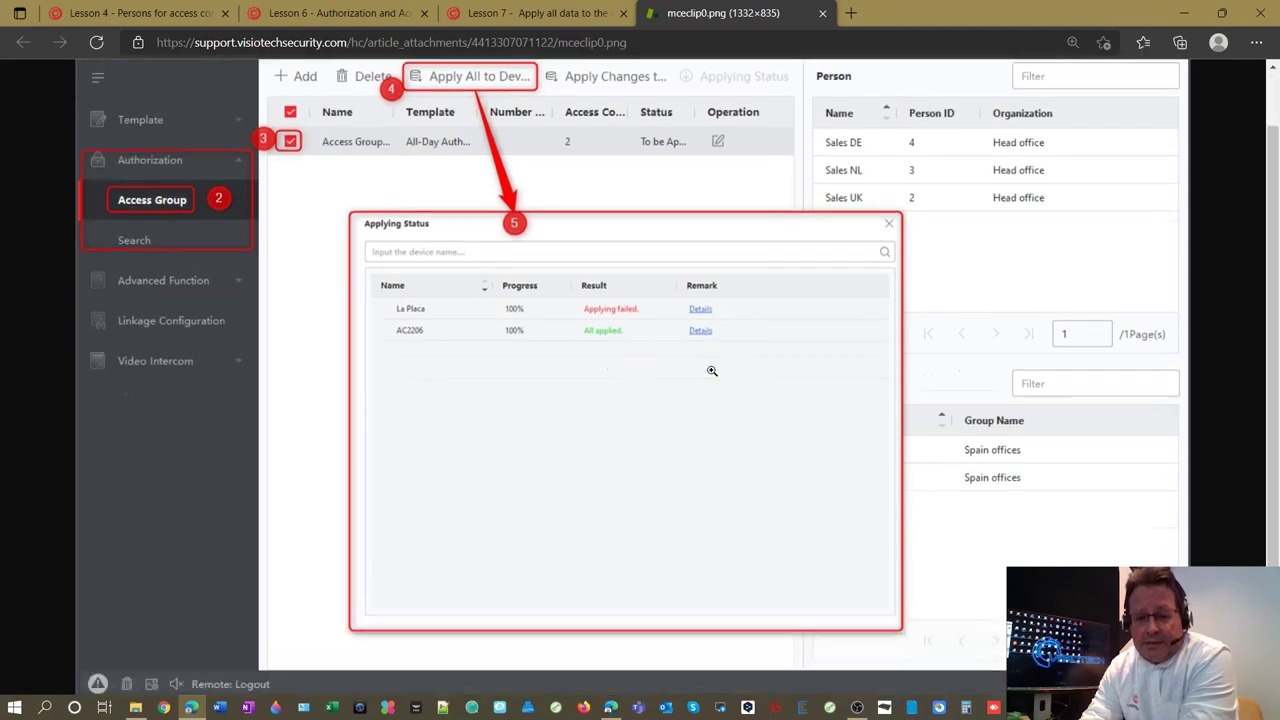
{"action": "scroll", "coordinate": [711, 370], "scroll_direction": "up", "scroll_amount": 1}
{"action": "key", "text": "ctrl+w"}
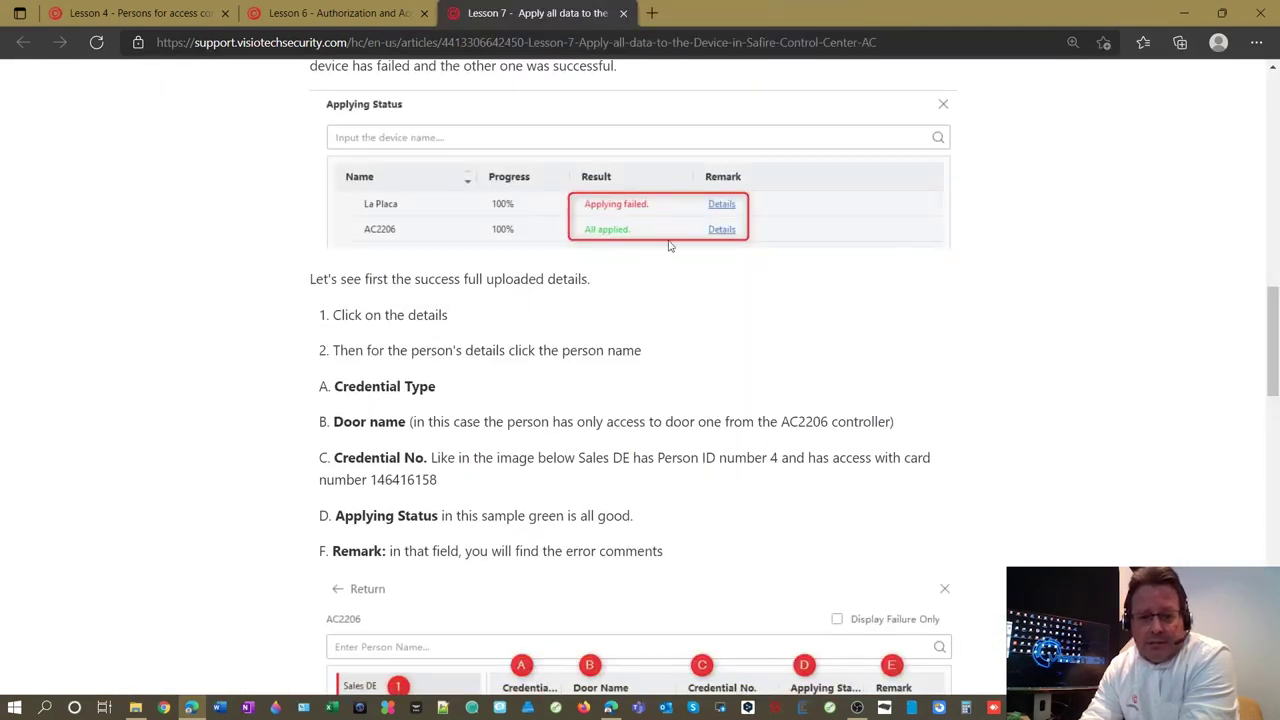
{"action": "scroll", "coordinate": [670, 246], "scroll_direction": "down", "scroll_amount": 3}
{"action": "scroll", "coordinate": [670, 246], "scroll_direction": "down", "scroll_amount": 2}
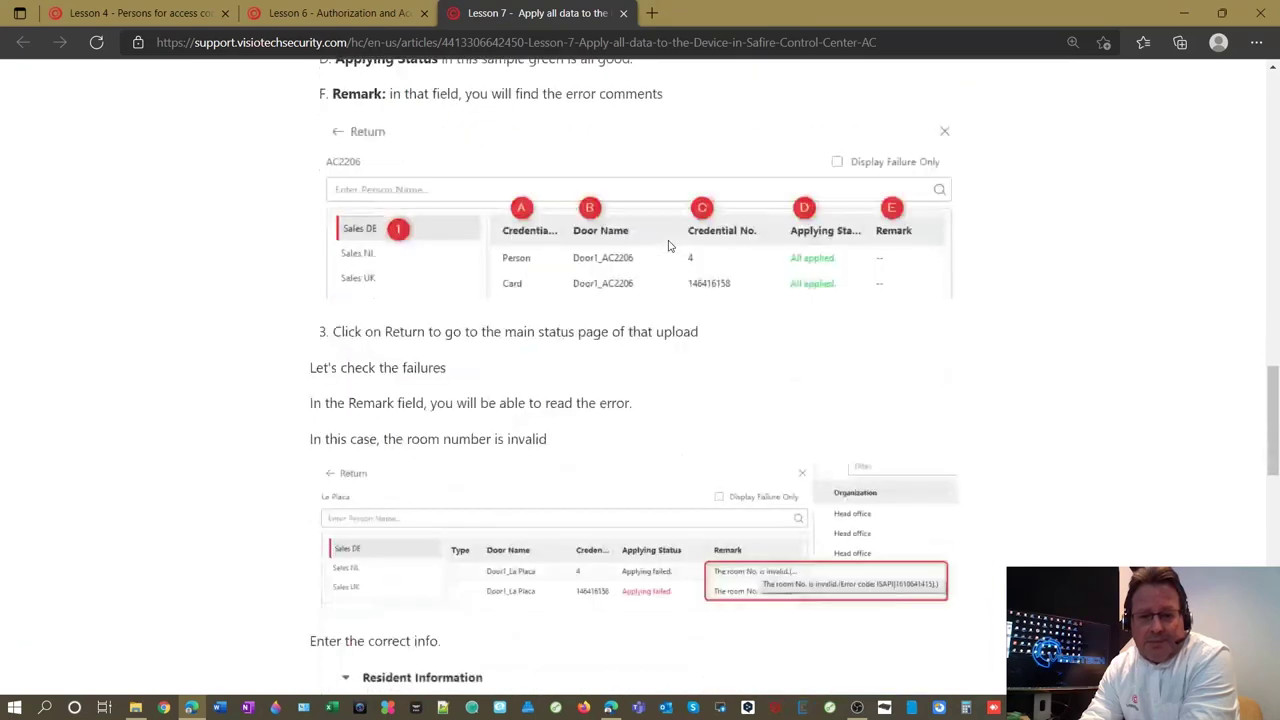
{"action": "right_click", "coordinate": [502, 180]}
{"action": "left_click", "coordinate": [568, 190]}
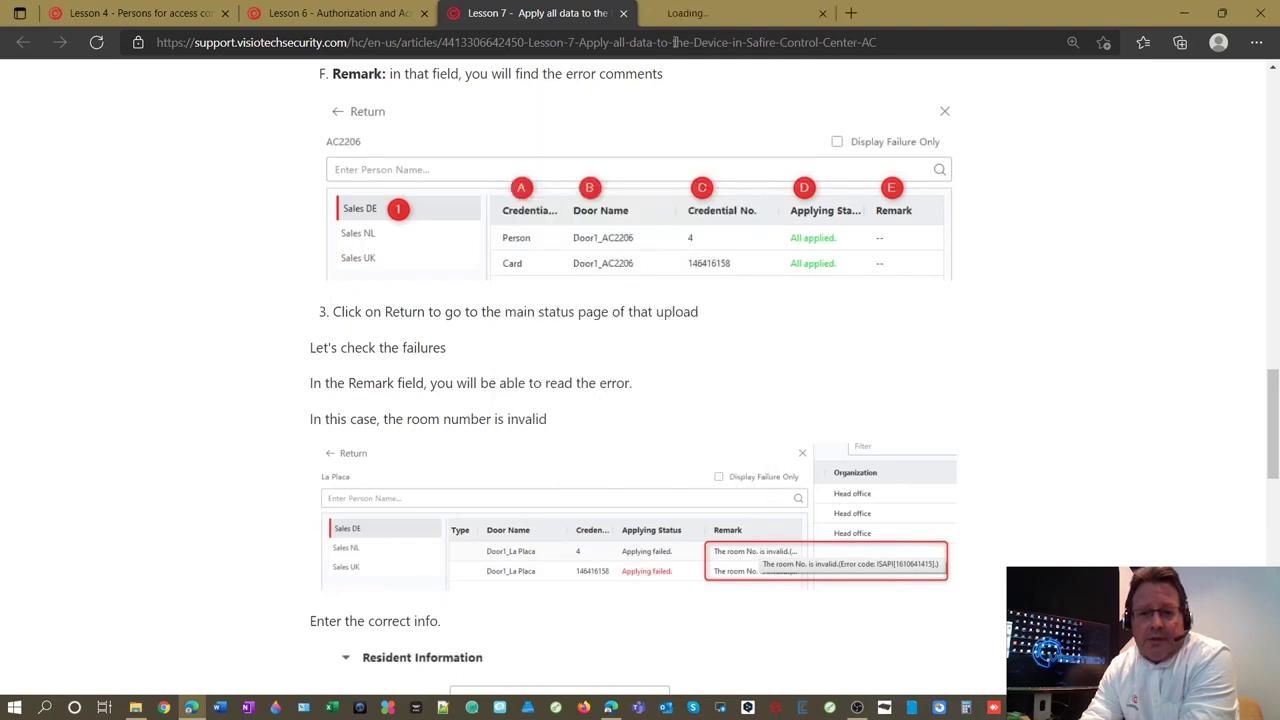
{"action": "left_click", "coordinate": [705, 13]}
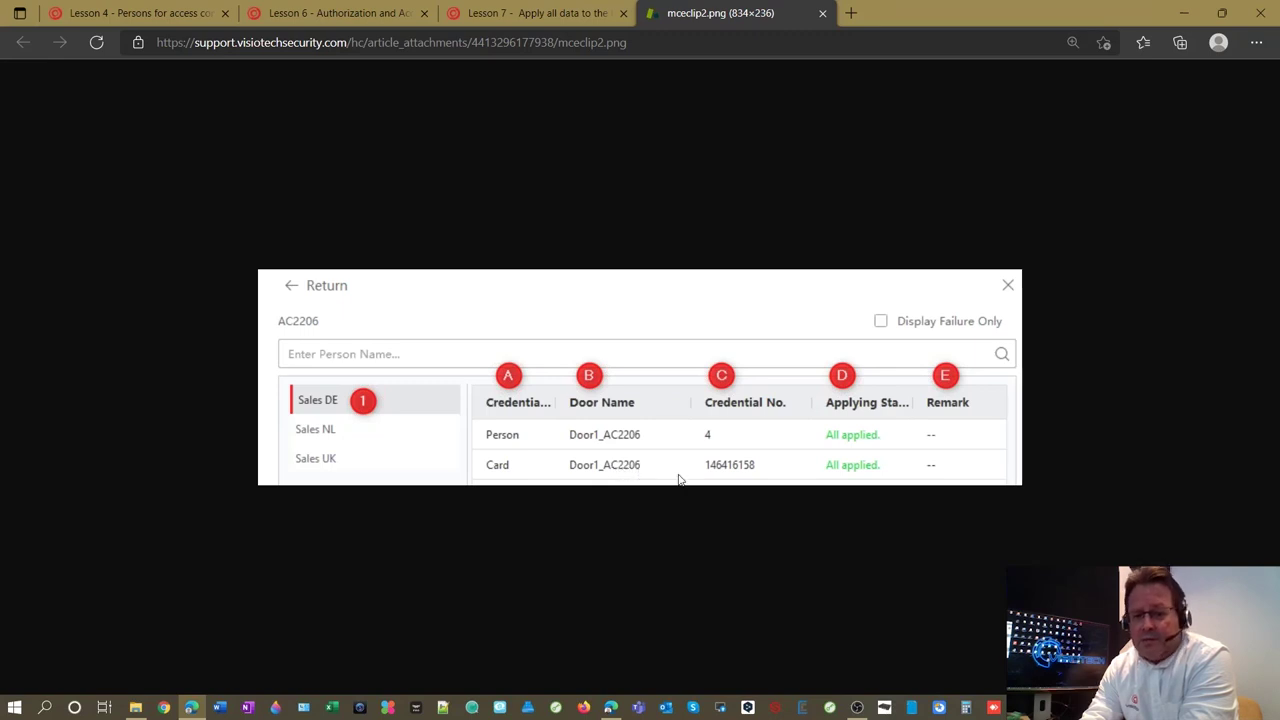
{"action": "key", "text": "ctrl+w"}
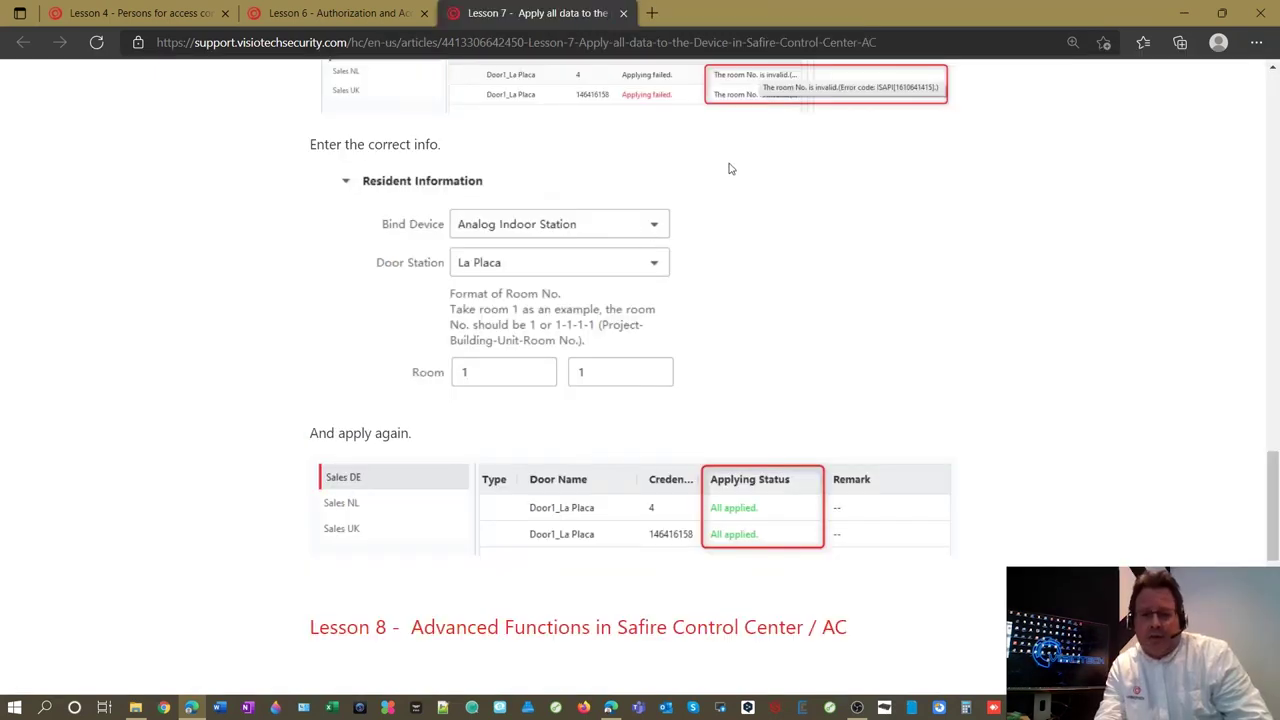
{"action": "scroll", "coordinate": [751, 183], "scroll_direction": "up", "scroll_amount": 1}
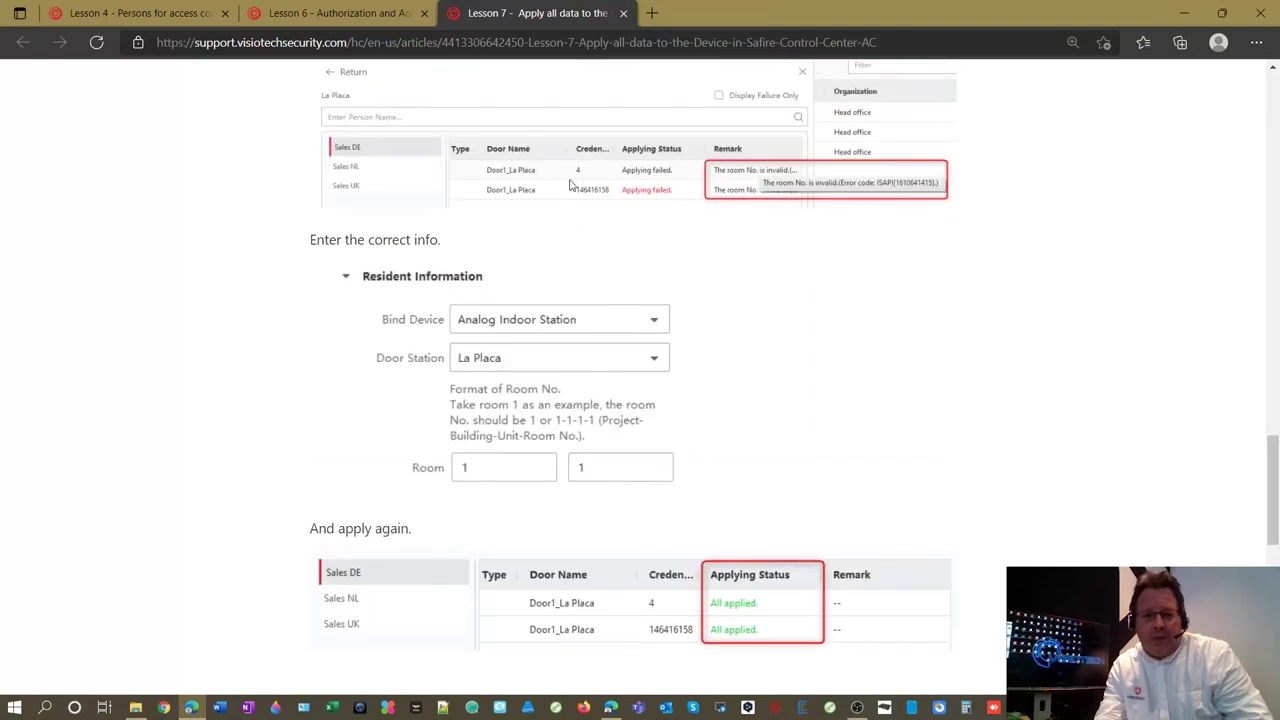
{"action": "right_click", "coordinate": [562, 178]}
{"action": "key", "text": "Escape"}
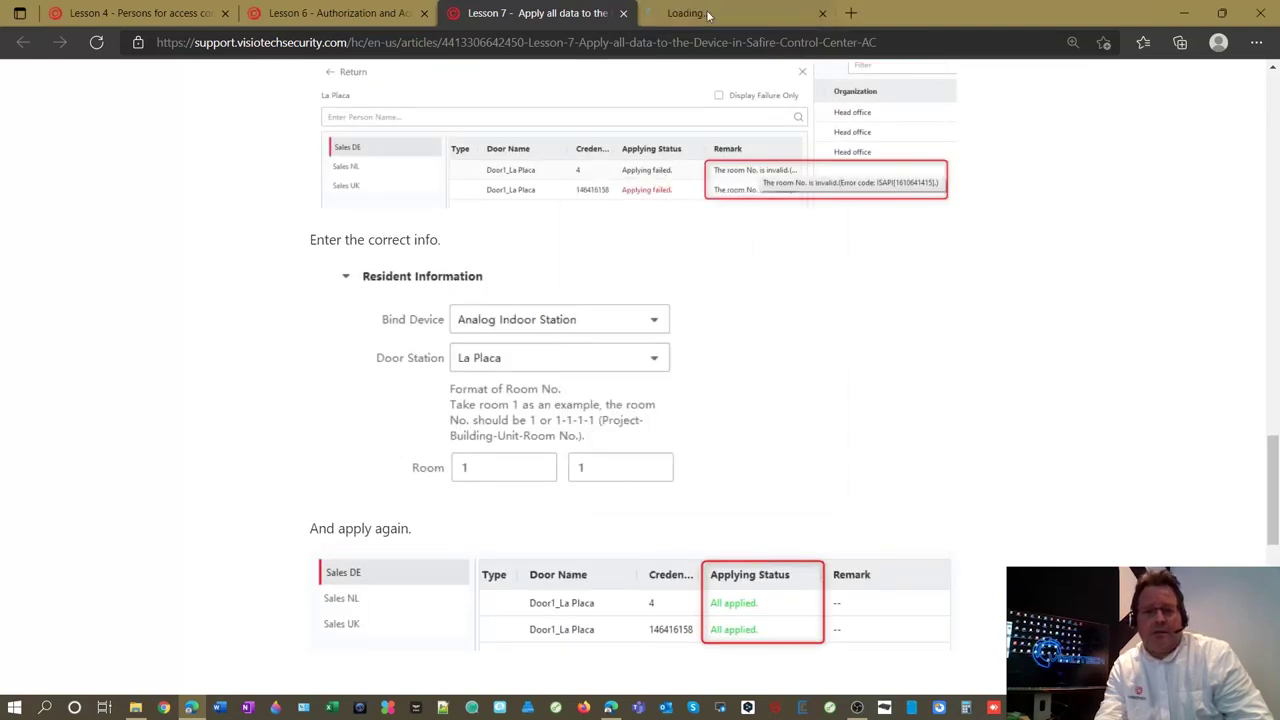
{"action": "left_click", "coordinate": [712, 13]}
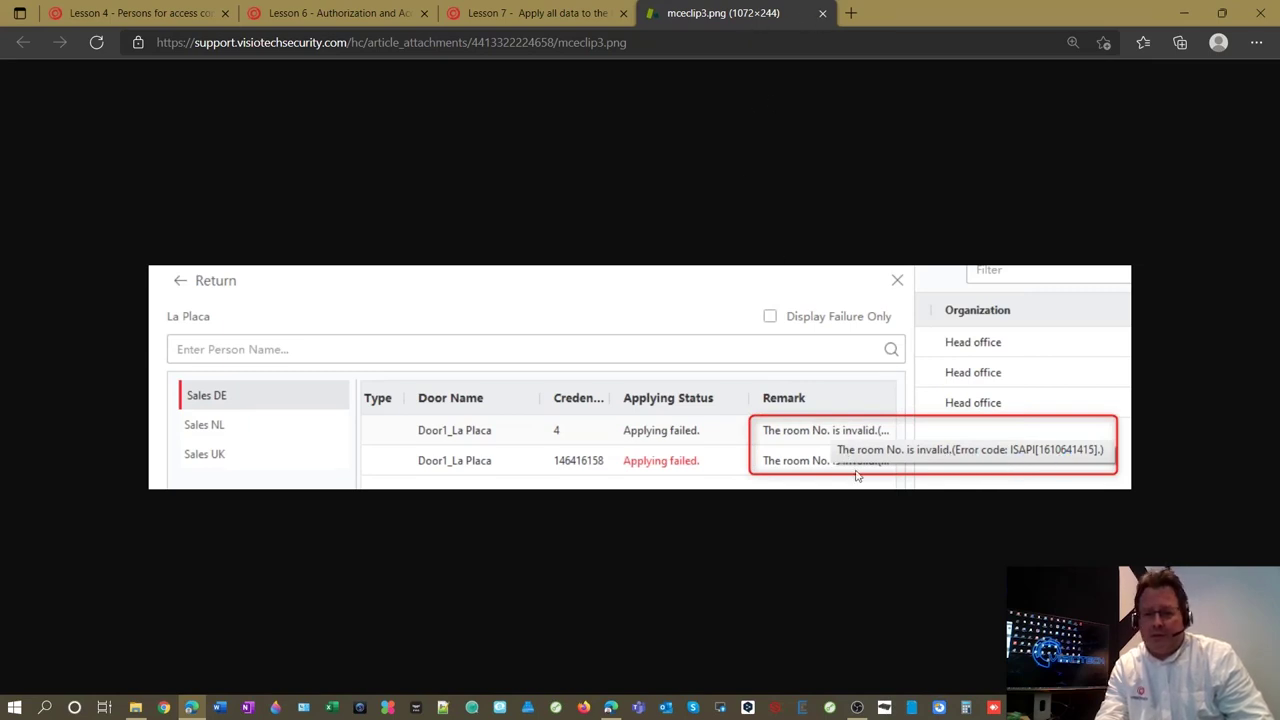
{"action": "left_click", "coordinate": [823, 14]}
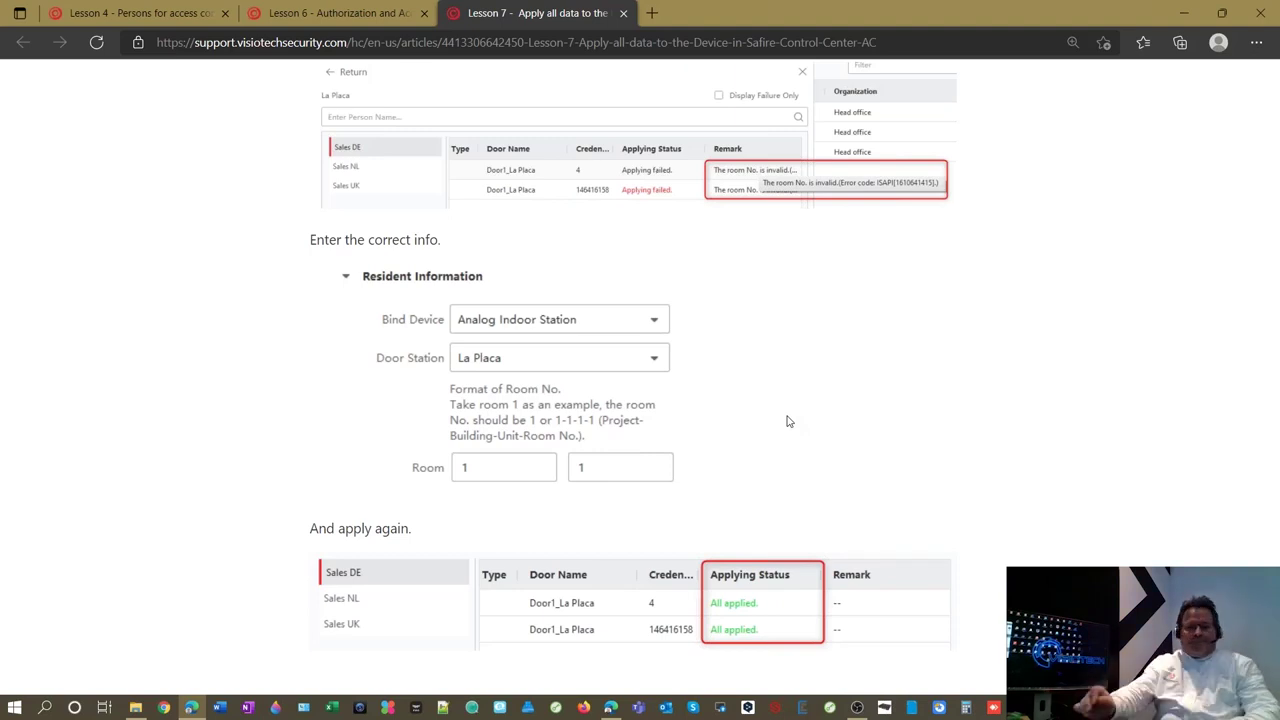
Step: Follow the 'Lesson 8 - Advanced Functions' link at the end of the Lesson 7 article
{"action": "scroll", "coordinate": [787, 421], "scroll_direction": "down", "scroll_amount": 1}
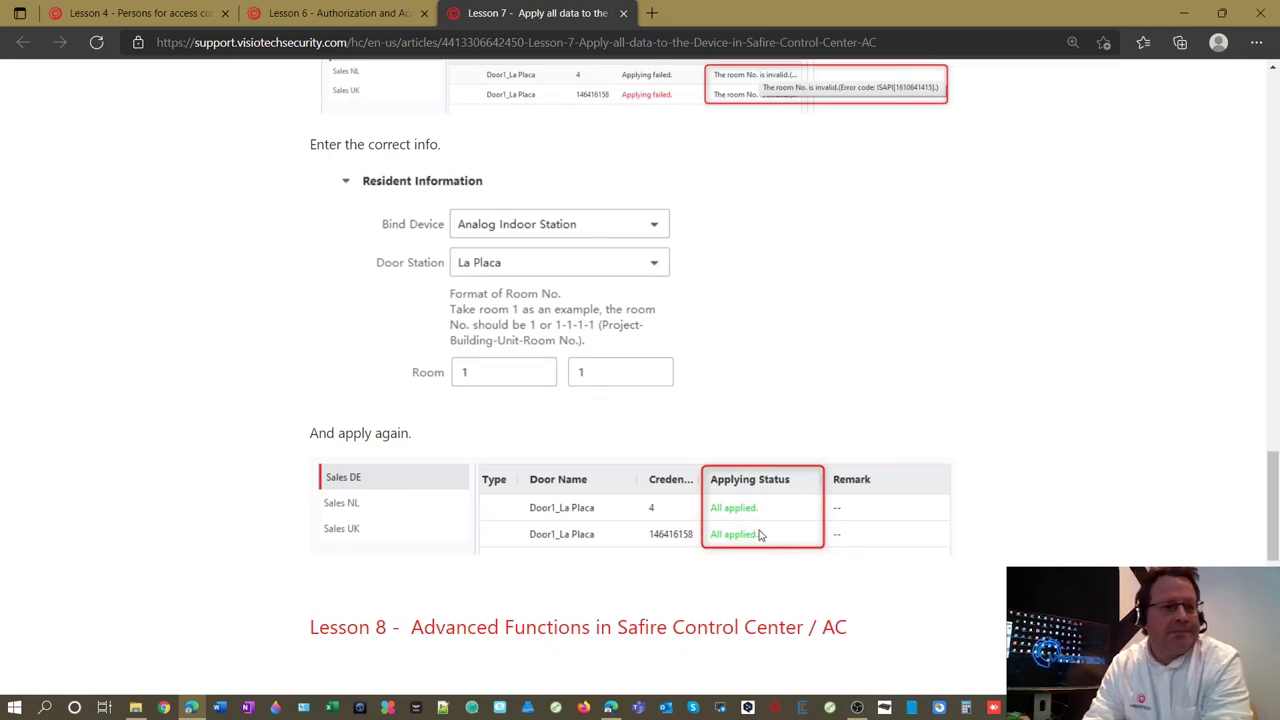
{"action": "scroll", "coordinate": [759, 535], "scroll_direction": "down", "scroll_amount": 2}
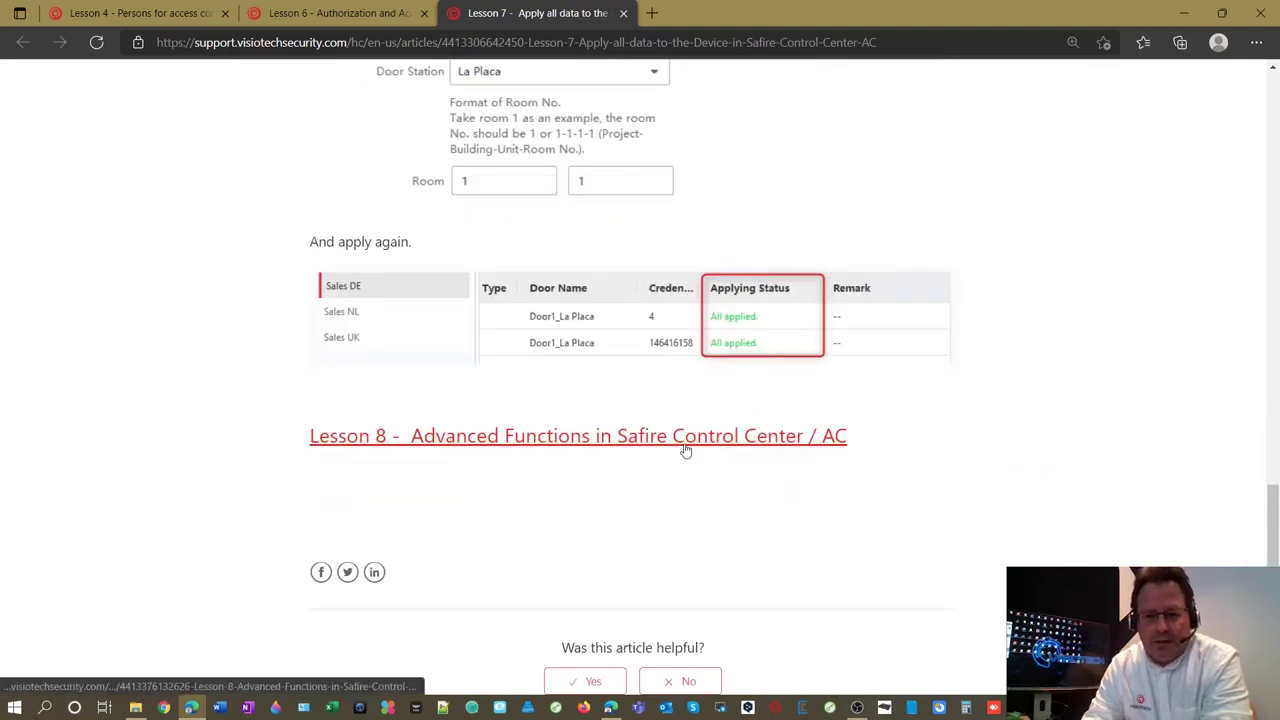
{"action": "left_click", "coordinate": [675, 437]}
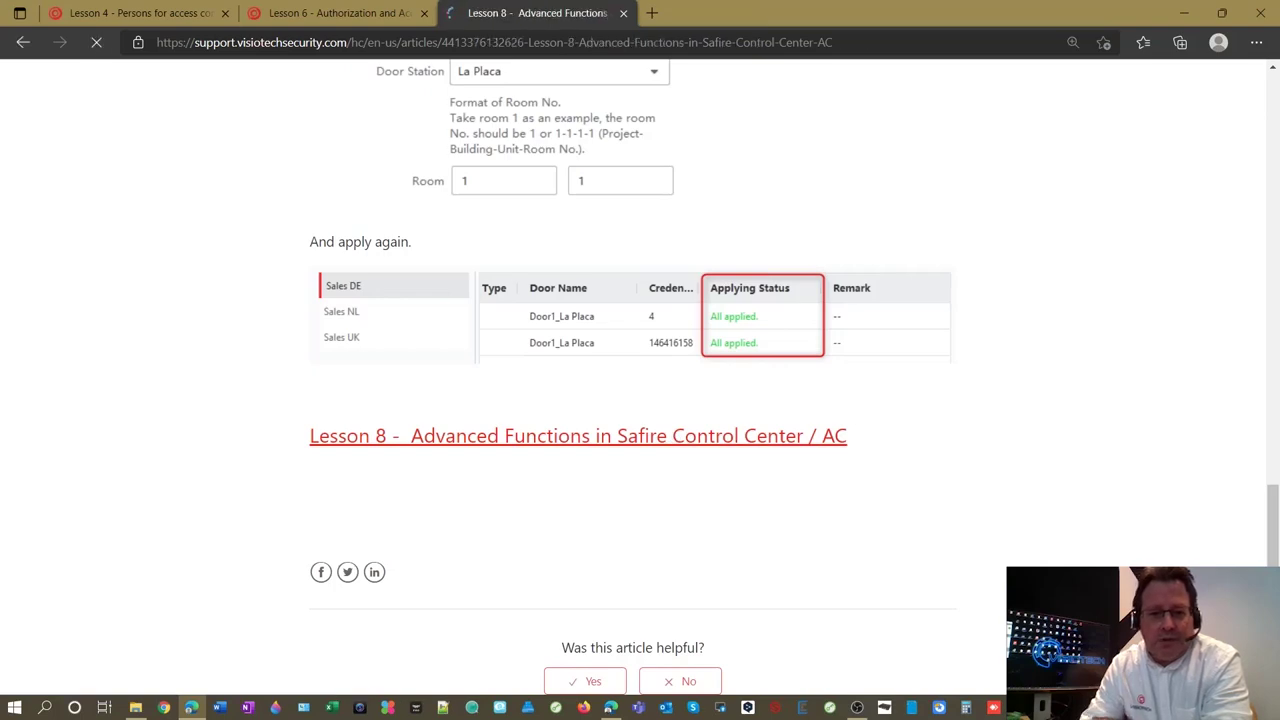
{"action": "scroll", "coordinate": [625, 380], "scroll_direction": "down", "scroll_amount": 2}
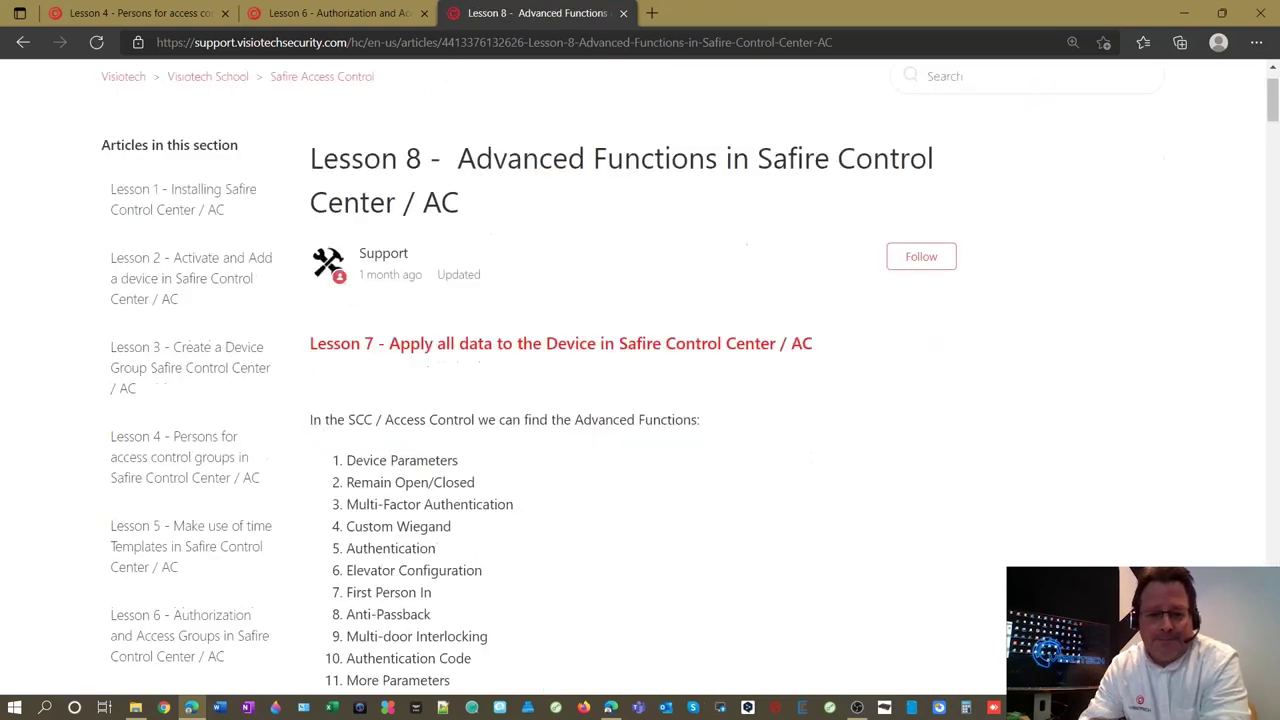
{"action": "scroll", "coordinate": [735, 365], "scroll_direction": "up", "scroll_amount": 1}
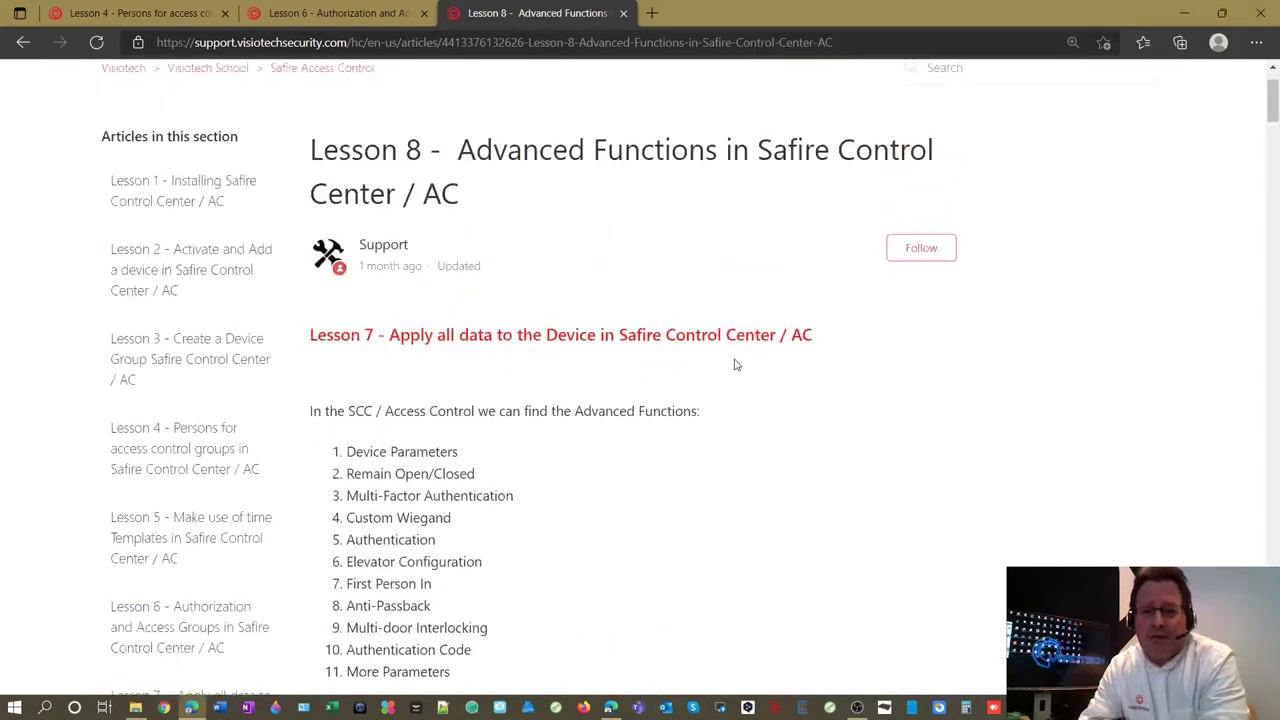
{"action": "scroll", "coordinate": [735, 365], "scroll_direction": "down", "scroll_amount": 2}
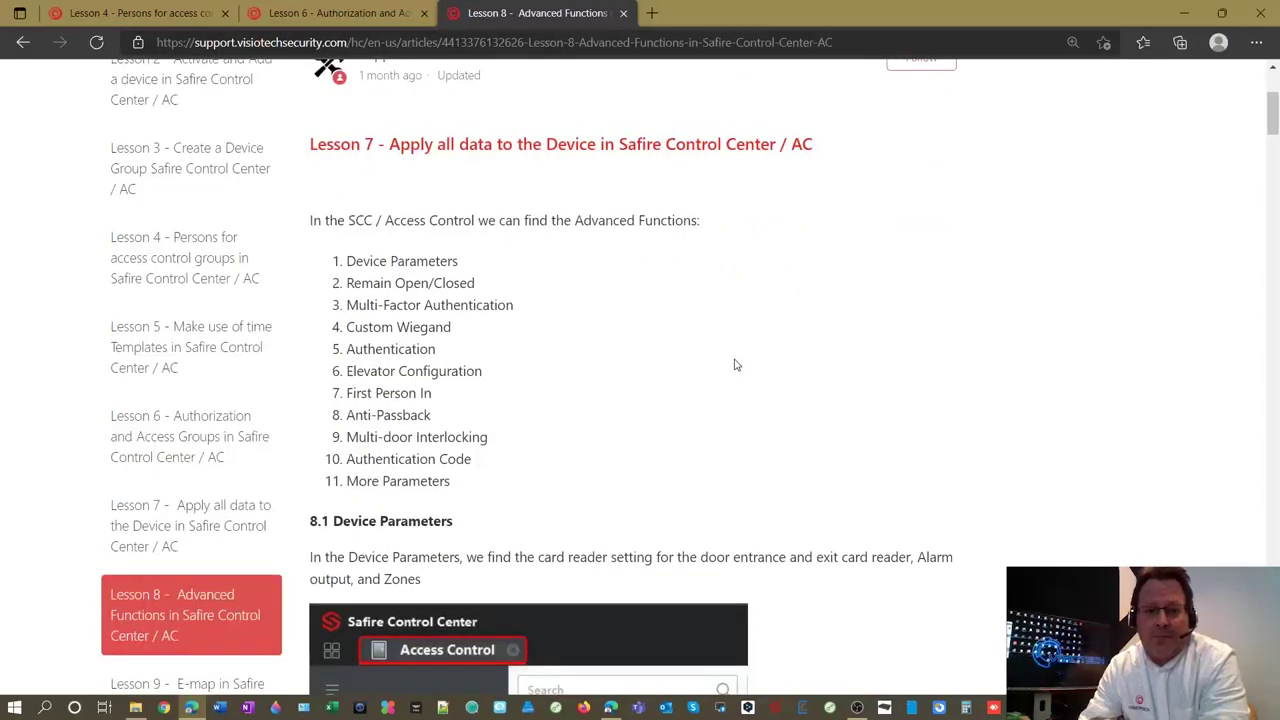
{"action": "scroll", "coordinate": [735, 365], "scroll_direction": "down", "scroll_amount": 1}
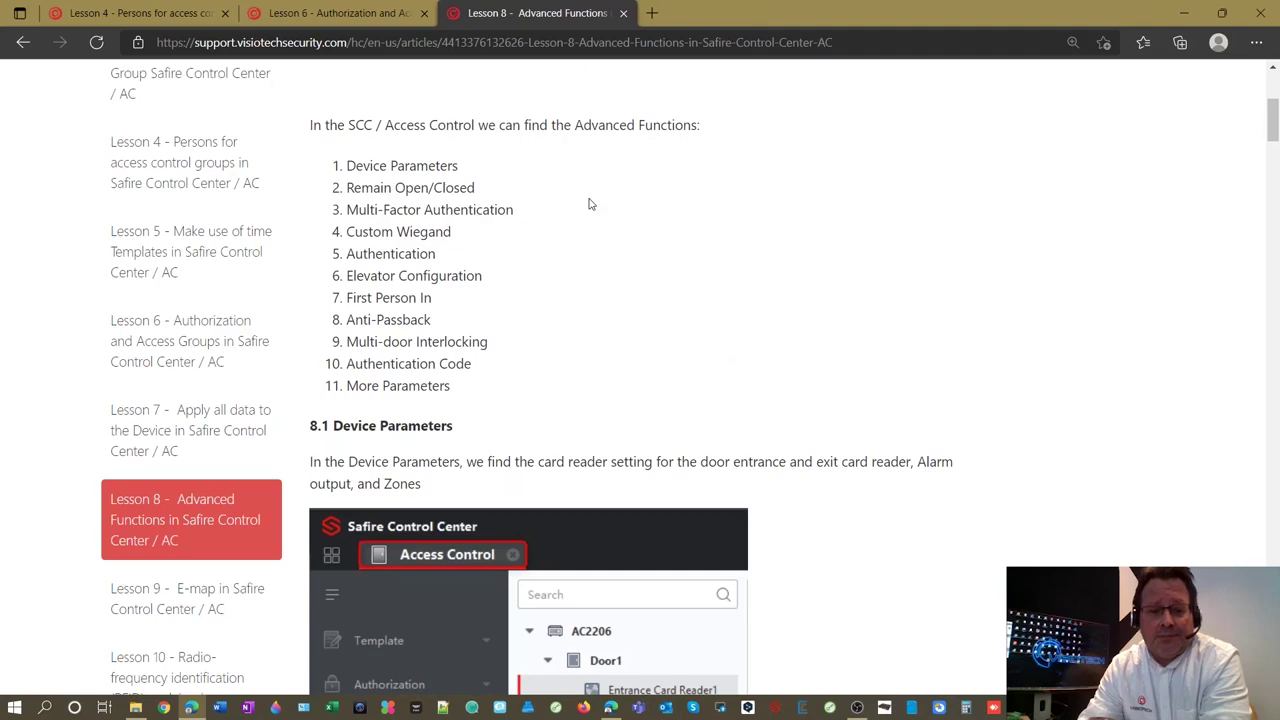
{"action": "scroll", "coordinate": [589, 204], "scroll_direction": "down", "scroll_amount": 2}
{"action": "scroll", "coordinate": [589, 204], "scroll_direction": "down", "scroll_amount": 1}
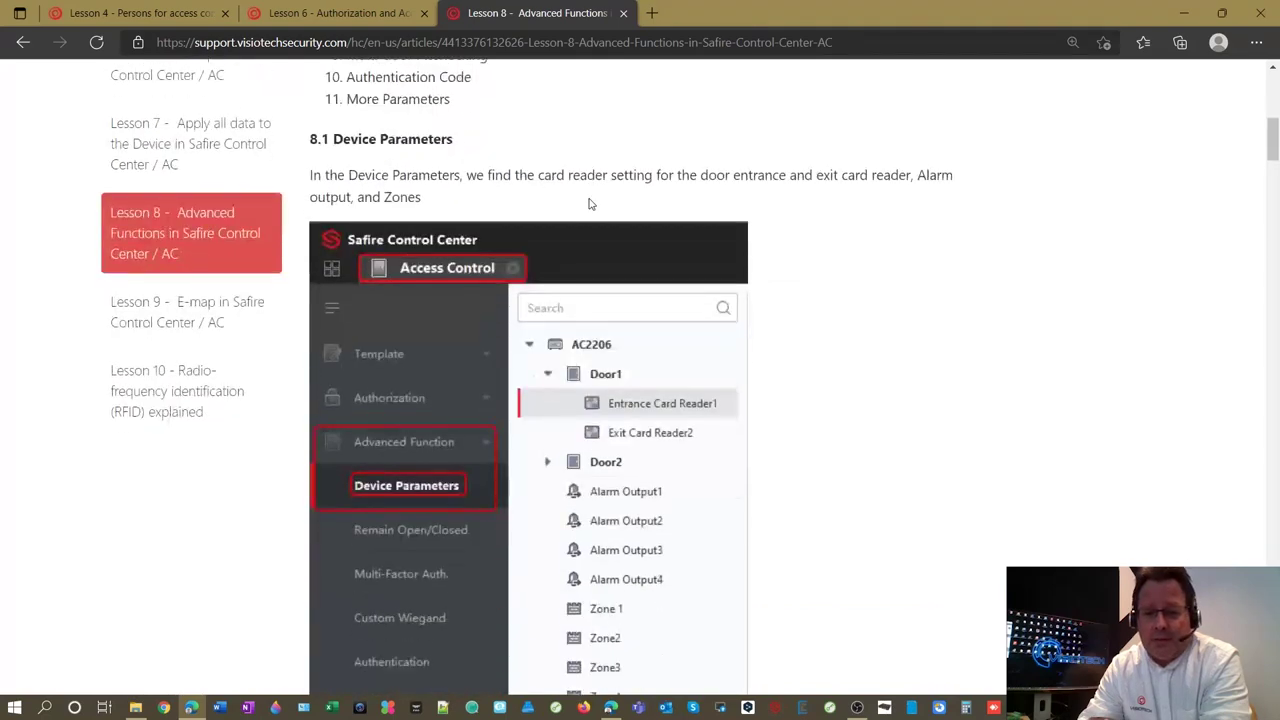
{"action": "scroll", "coordinate": [589, 204], "scroll_direction": "down", "scroll_amount": 1}
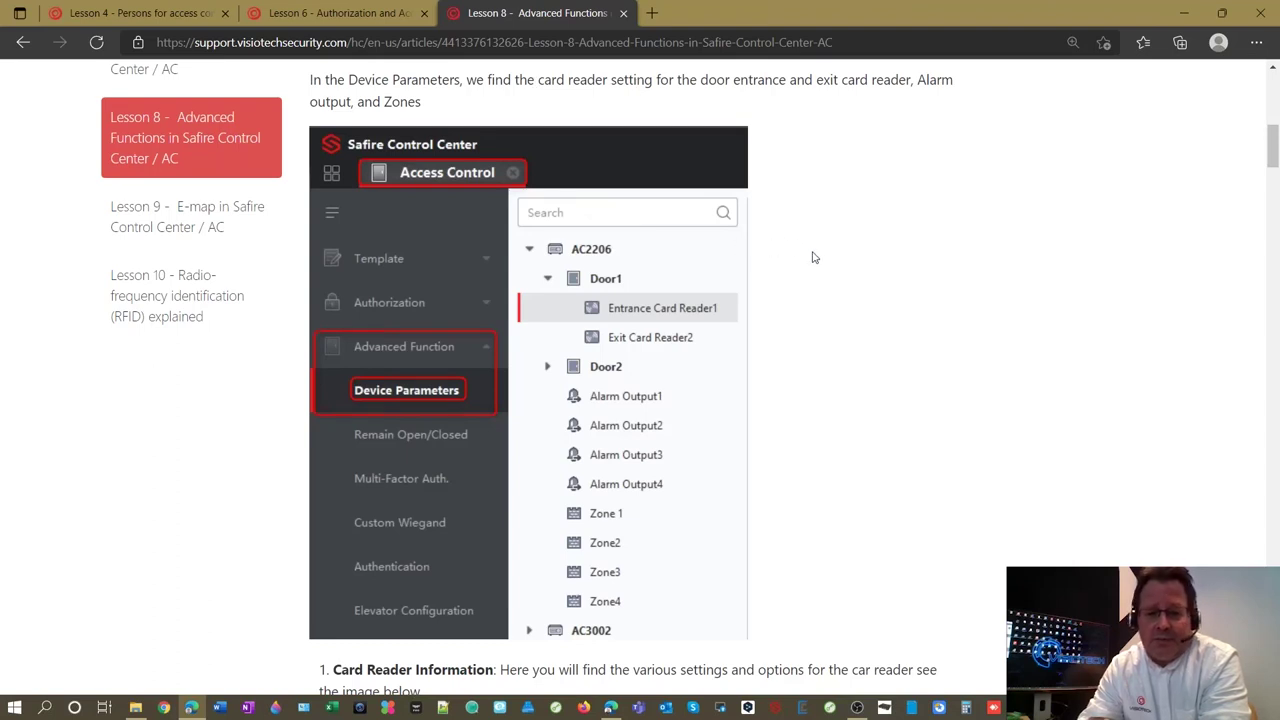
{"action": "scroll", "coordinate": [813, 257], "scroll_direction": "down", "scroll_amount": 4}
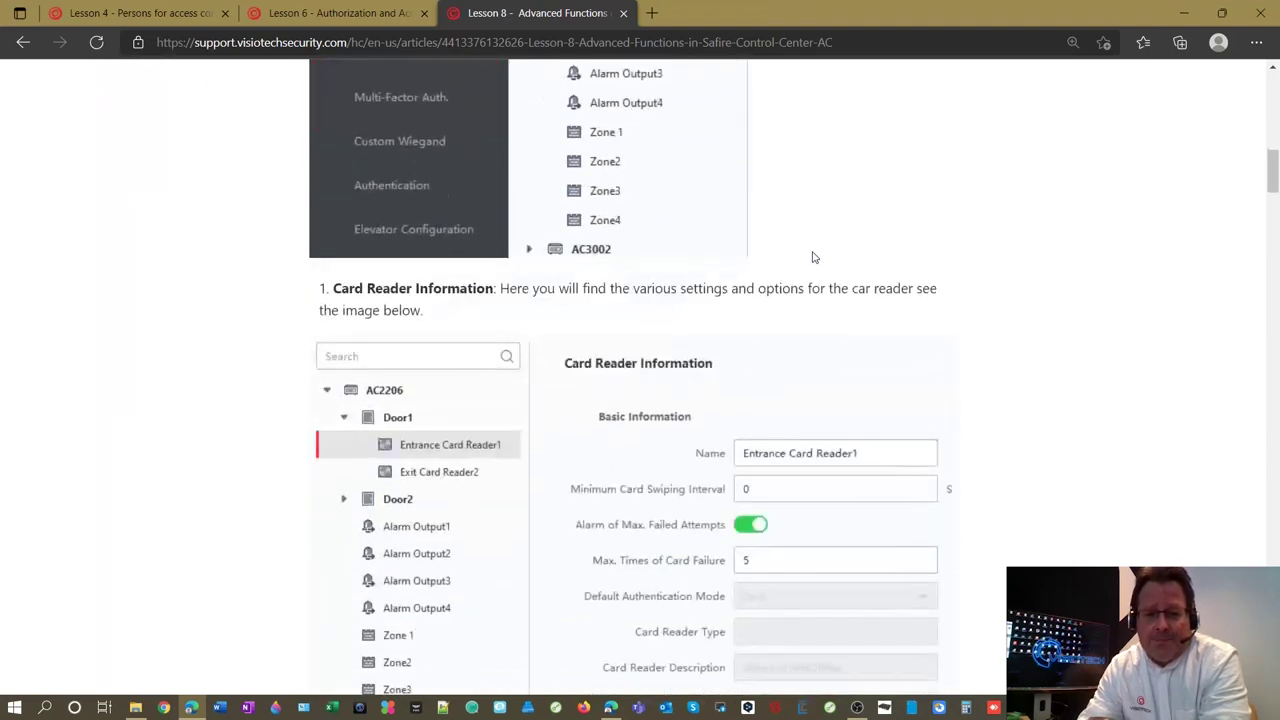
{"action": "scroll", "coordinate": [806, 375], "scroll_direction": "down", "scroll_amount": 1}
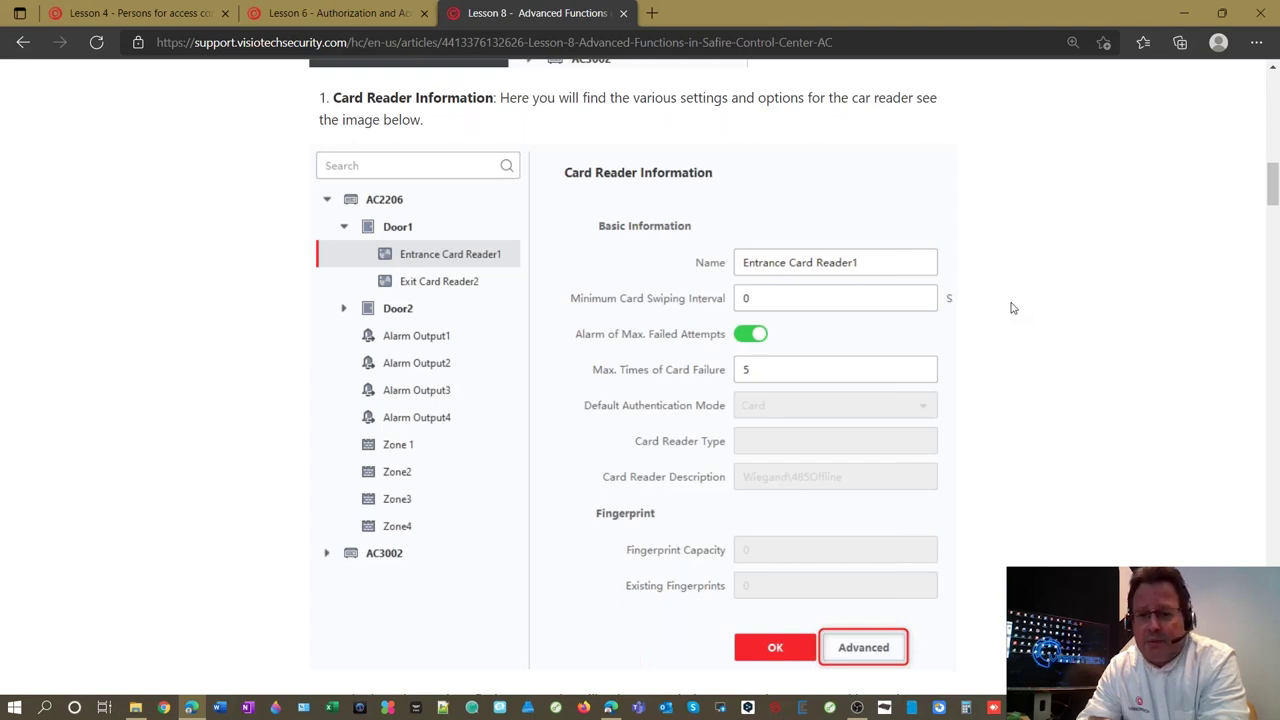
{"action": "scroll", "coordinate": [1012, 308], "scroll_direction": "down", "scroll_amount": 2}
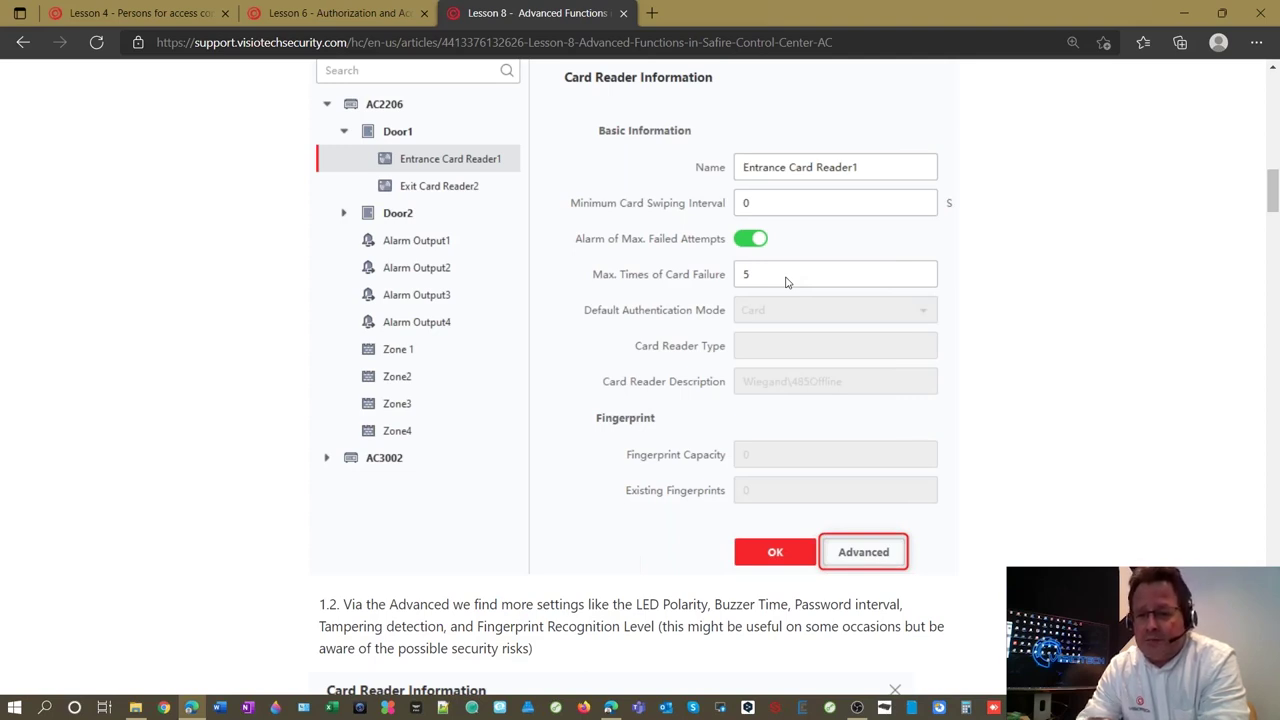
{"action": "scroll", "coordinate": [687, 493], "scroll_direction": "down", "scroll_amount": 5}
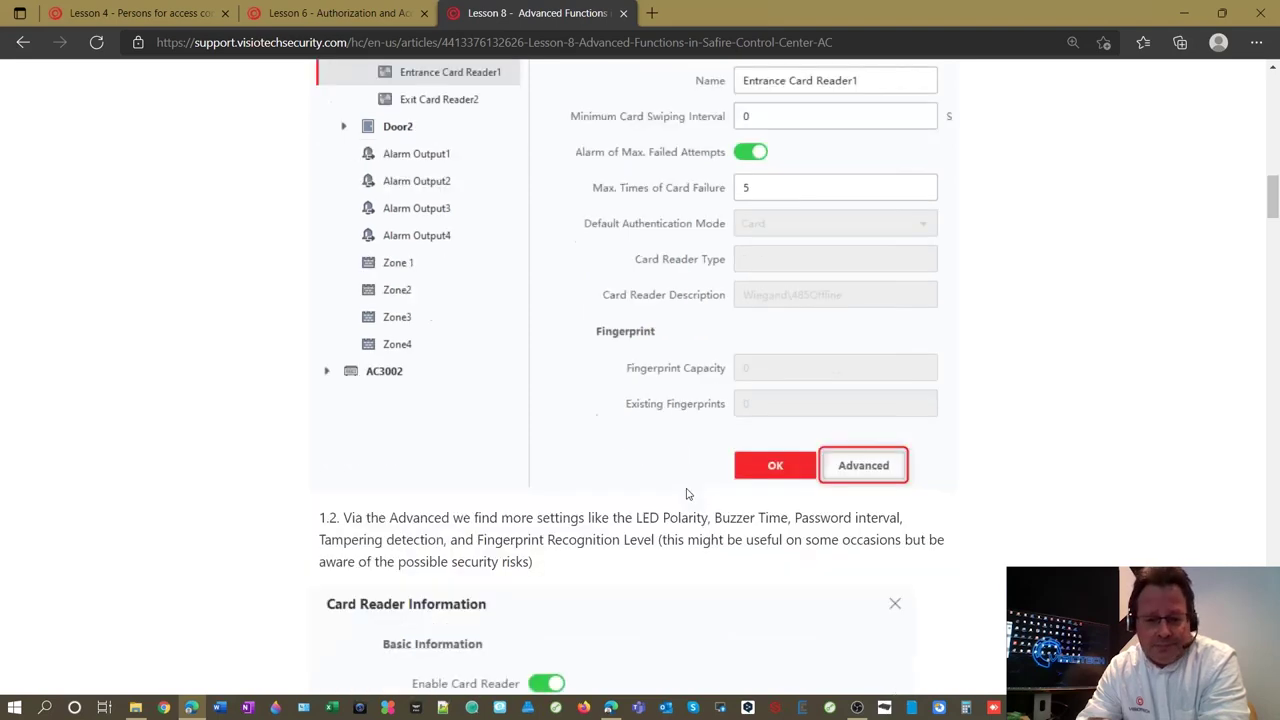
{"action": "scroll", "coordinate": [687, 493], "scroll_direction": "down", "scroll_amount": 1}
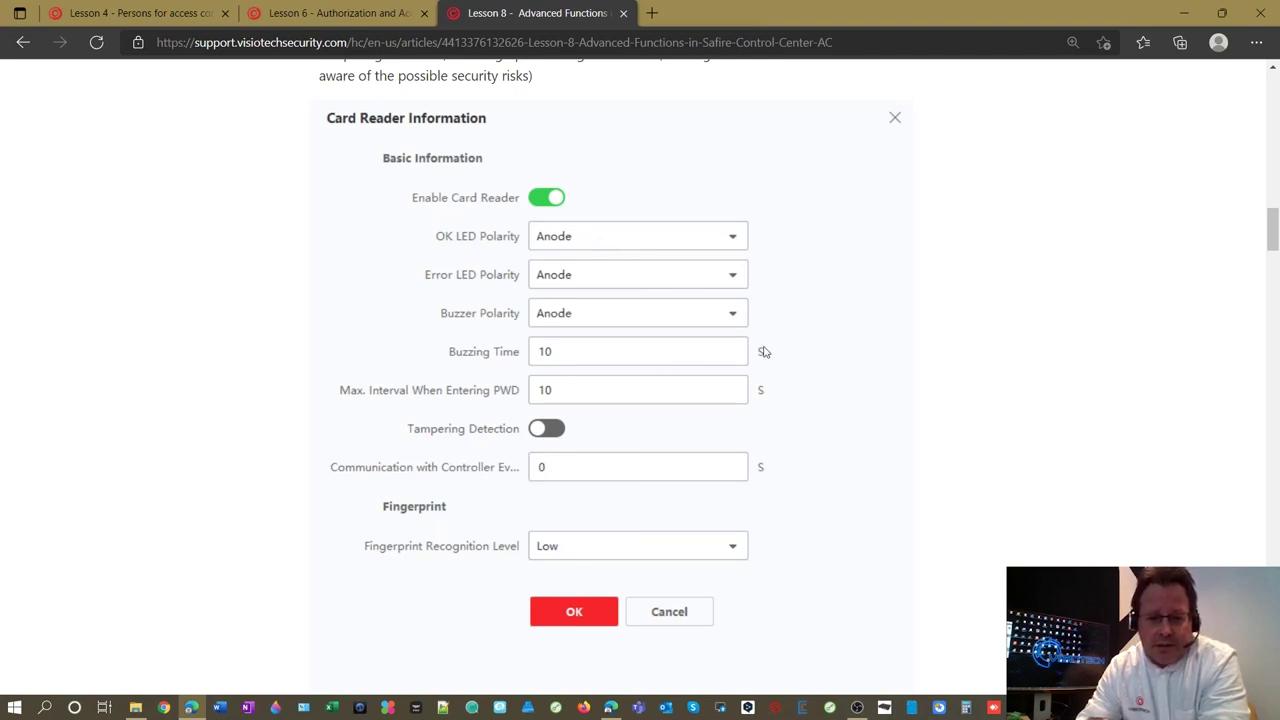
{"action": "scroll", "coordinate": [767, 351], "scroll_direction": "down", "scroll_amount": 6}
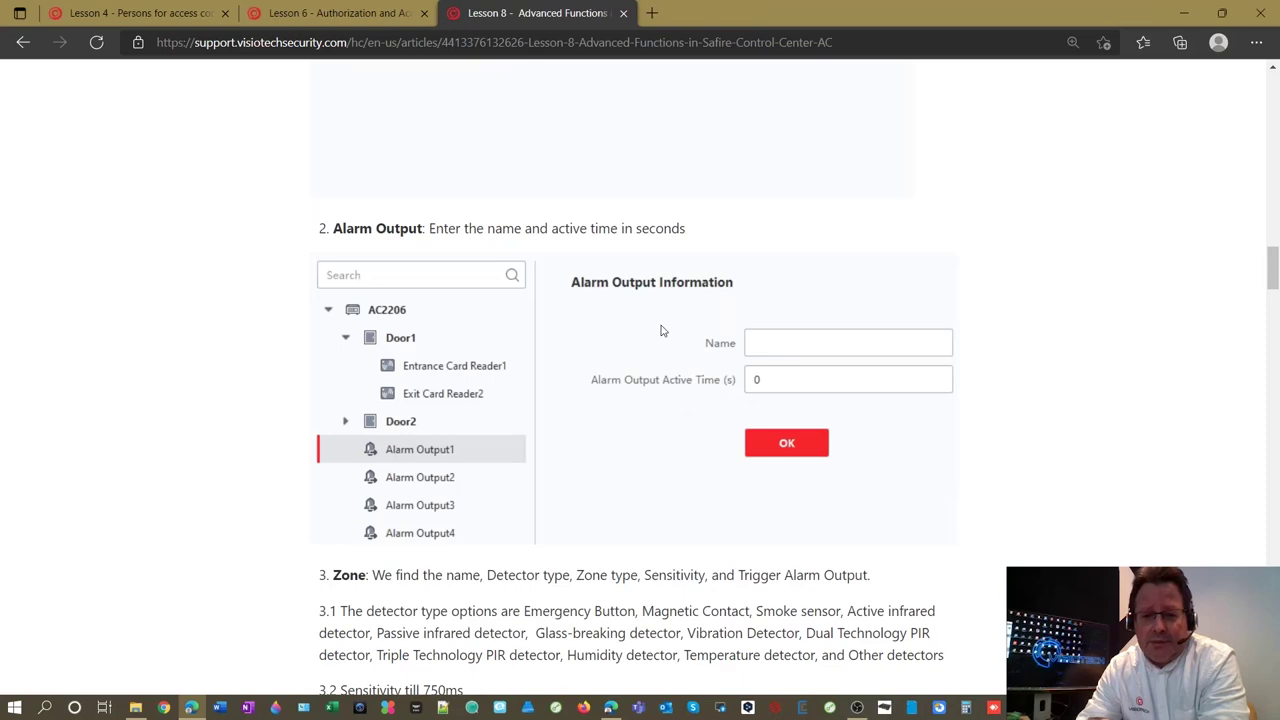
Step: Read past sections 8.4 Custom Wiegand and 8.5 Authentication to section 8.6 Elevator Configuration
{"action": "scroll", "coordinate": [660, 330], "scroll_direction": "down", "scroll_amount": 5}
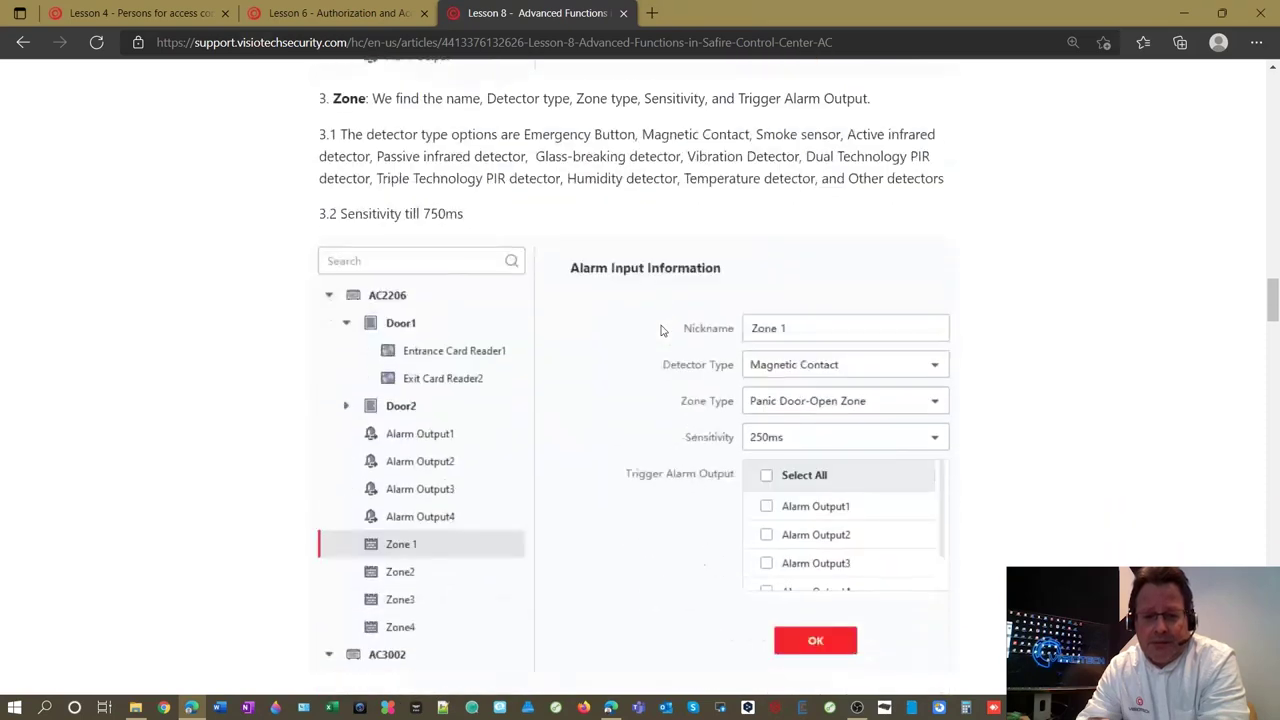
{"action": "scroll", "coordinate": [660, 330], "scroll_direction": "down", "scroll_amount": 4}
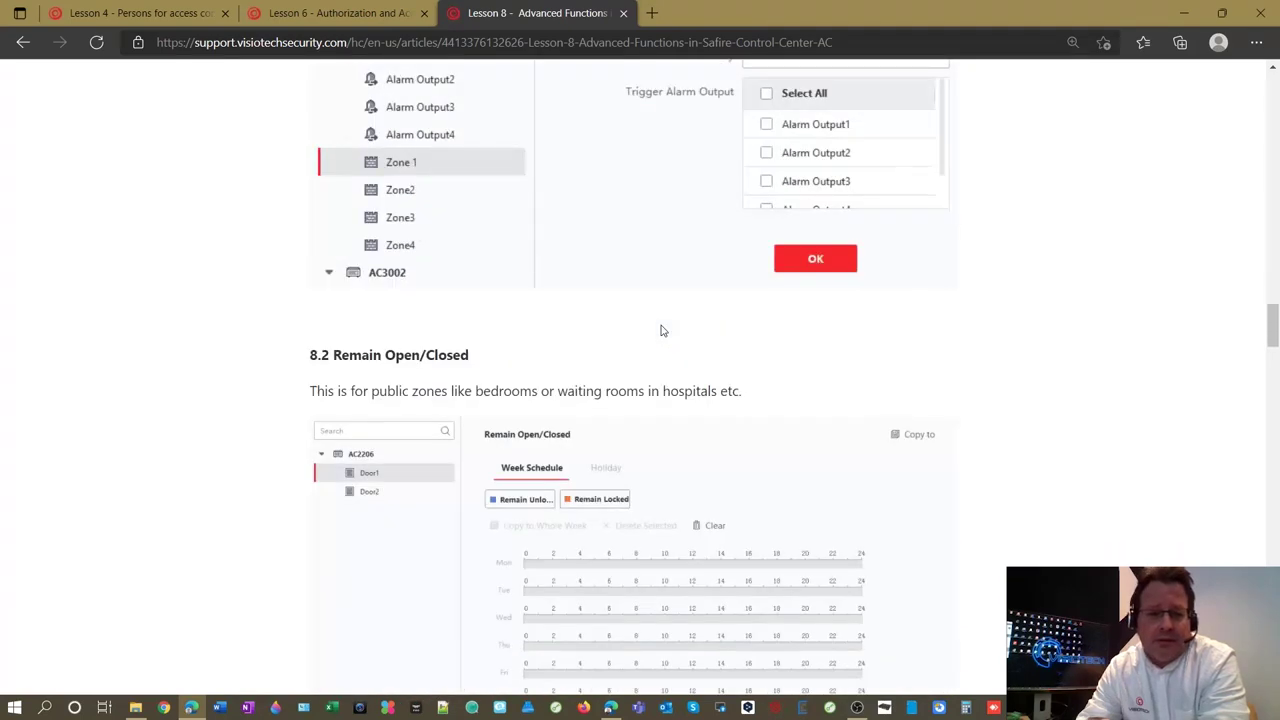
{"action": "scroll", "coordinate": [660, 330], "scroll_direction": "down", "scroll_amount": 2}
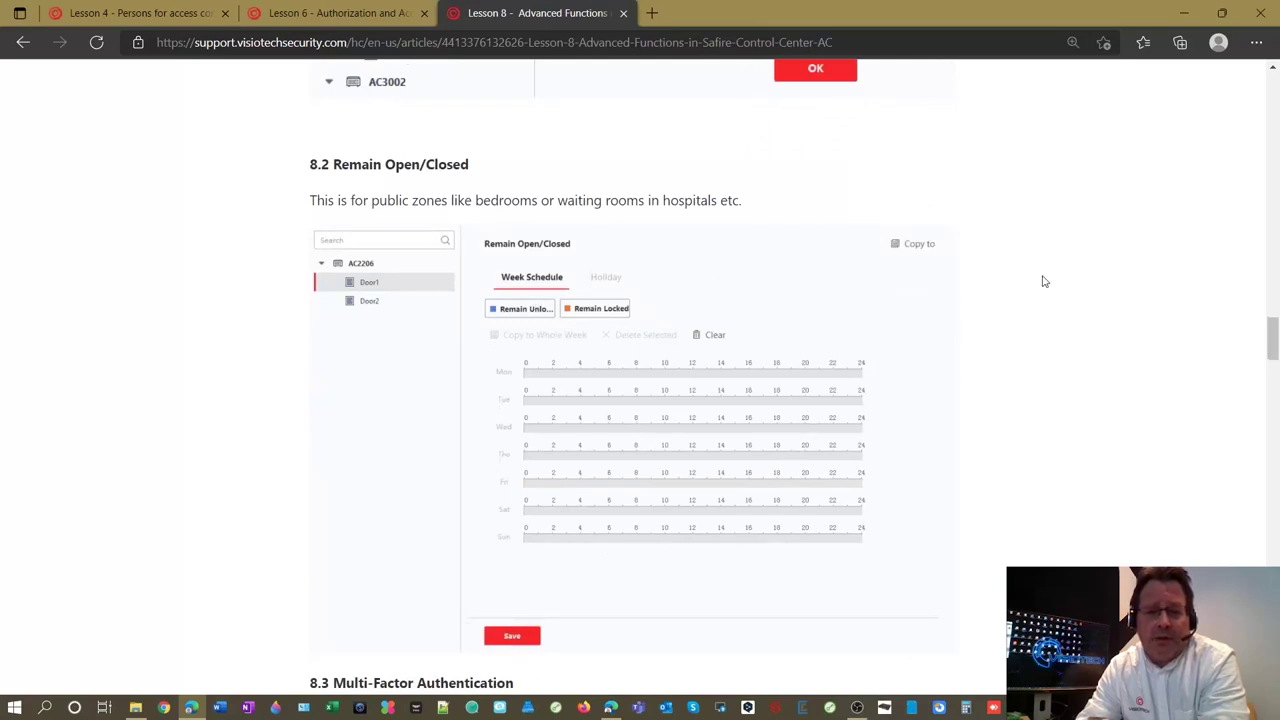
{"action": "scroll", "coordinate": [1043, 281], "scroll_direction": "down", "scroll_amount": 4}
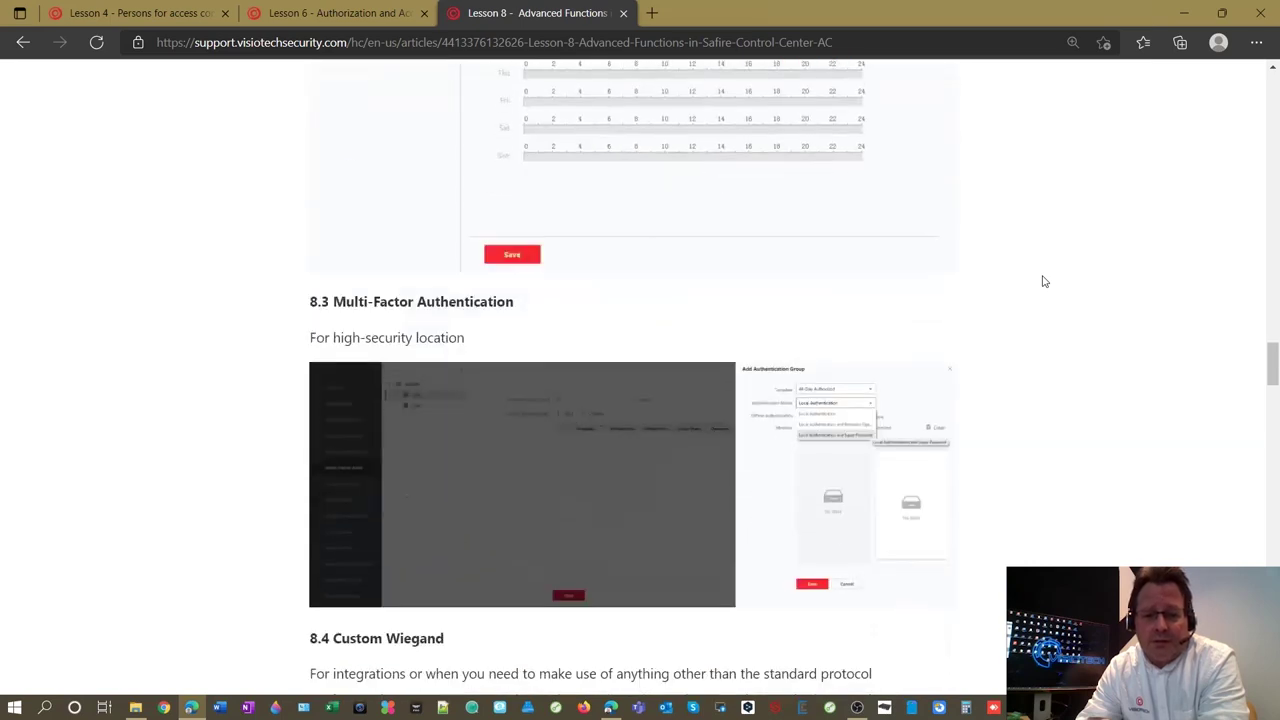
{"action": "scroll", "coordinate": [1043, 281], "scroll_direction": "down", "scroll_amount": 1}
{"action": "scroll", "coordinate": [1043, 281], "scroll_direction": "down", "scroll_amount": 1}
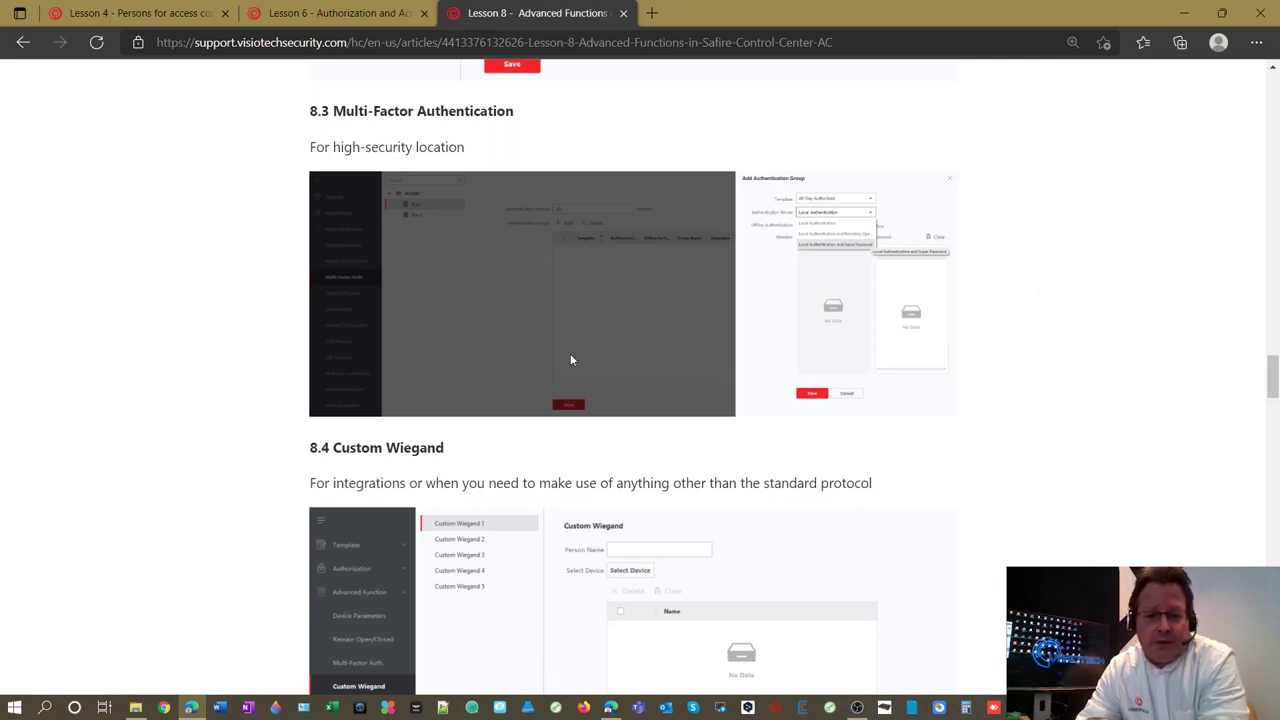
{"action": "scroll", "coordinate": [571, 359], "scroll_direction": "down", "scroll_amount": 2}
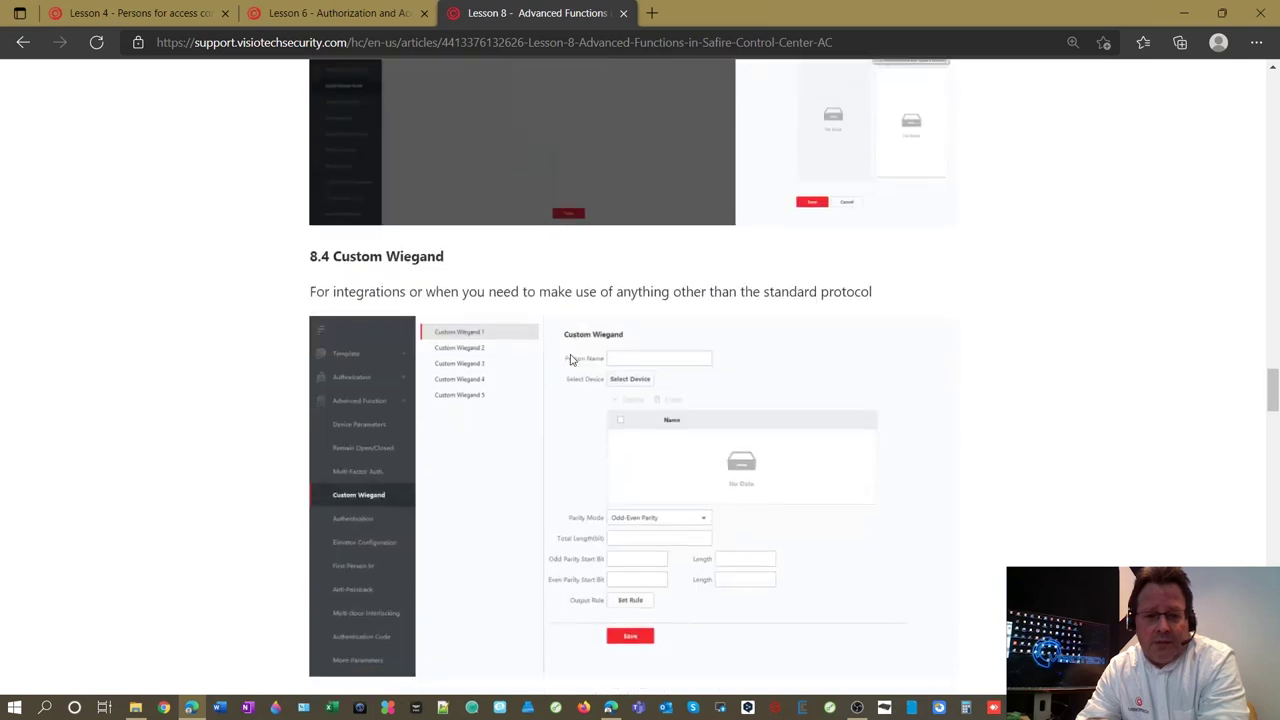
{"action": "scroll", "coordinate": [571, 359], "scroll_direction": "down", "scroll_amount": 1}
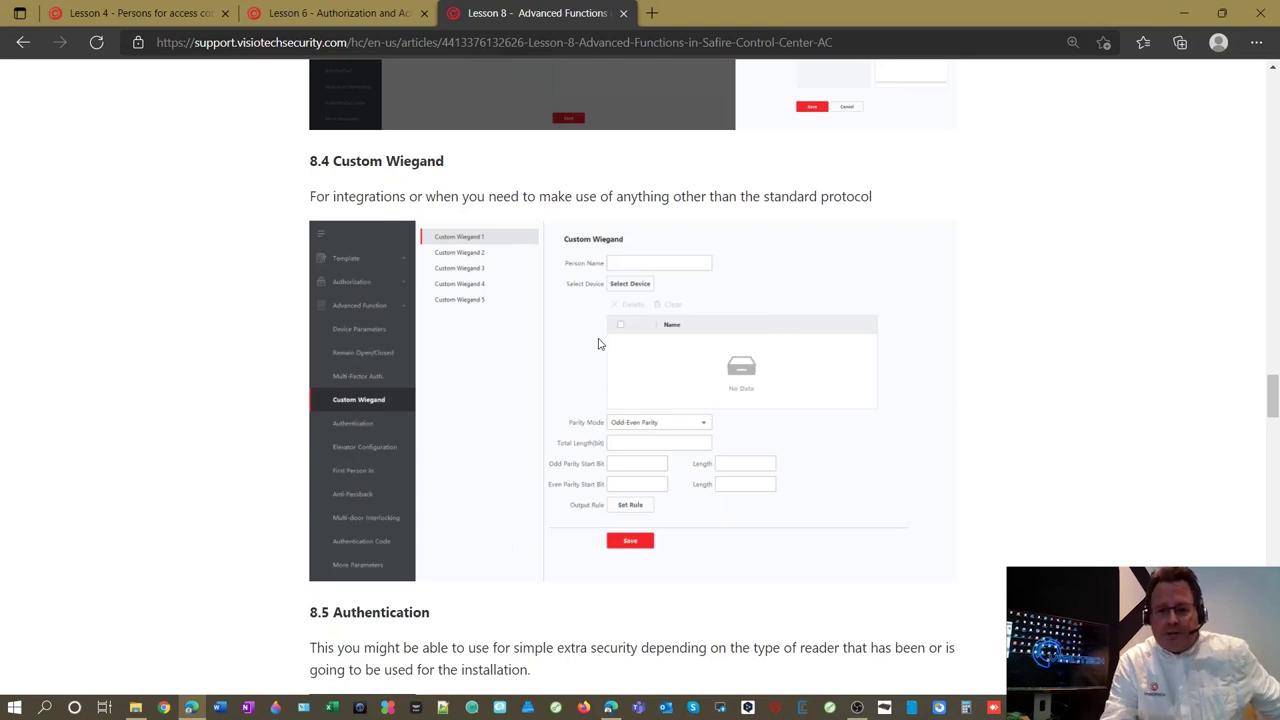
{"action": "scroll", "coordinate": [633, 325], "scroll_direction": "down", "scroll_amount": 4}
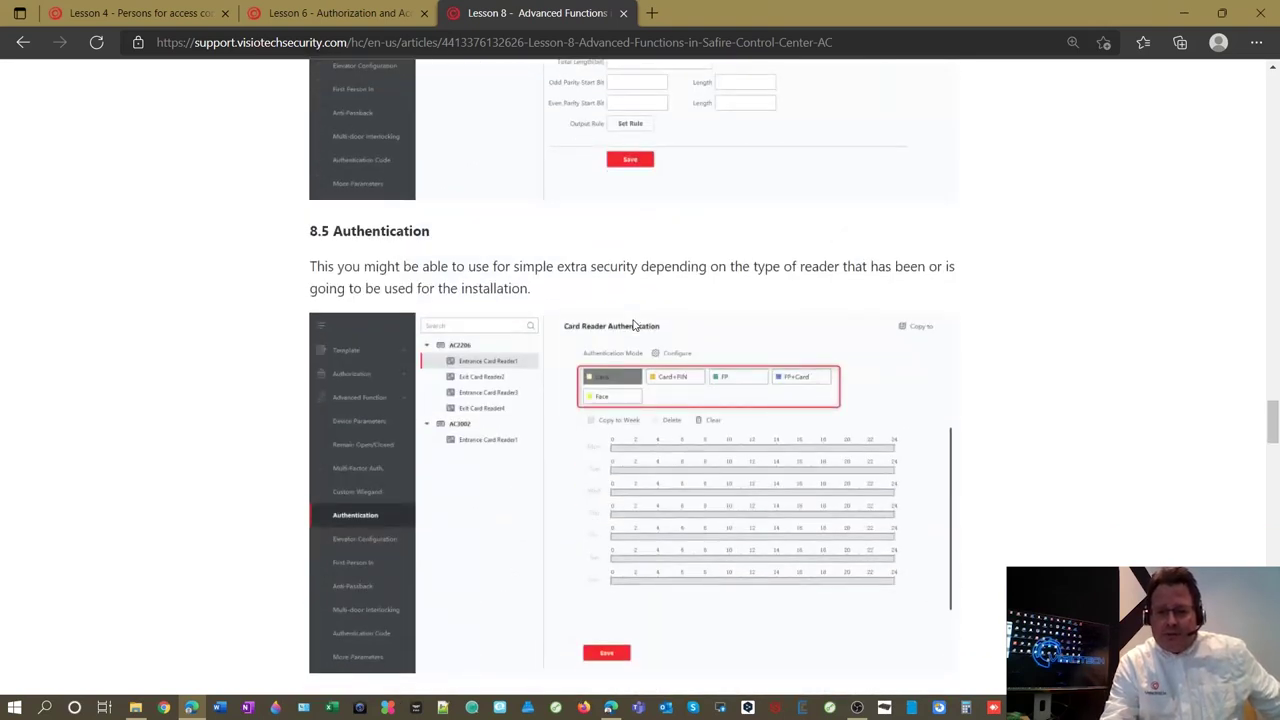
{"action": "scroll", "coordinate": [633, 325], "scroll_direction": "down", "scroll_amount": 1}
{"action": "scroll", "coordinate": [633, 325], "scroll_direction": "down", "scroll_amount": 3}
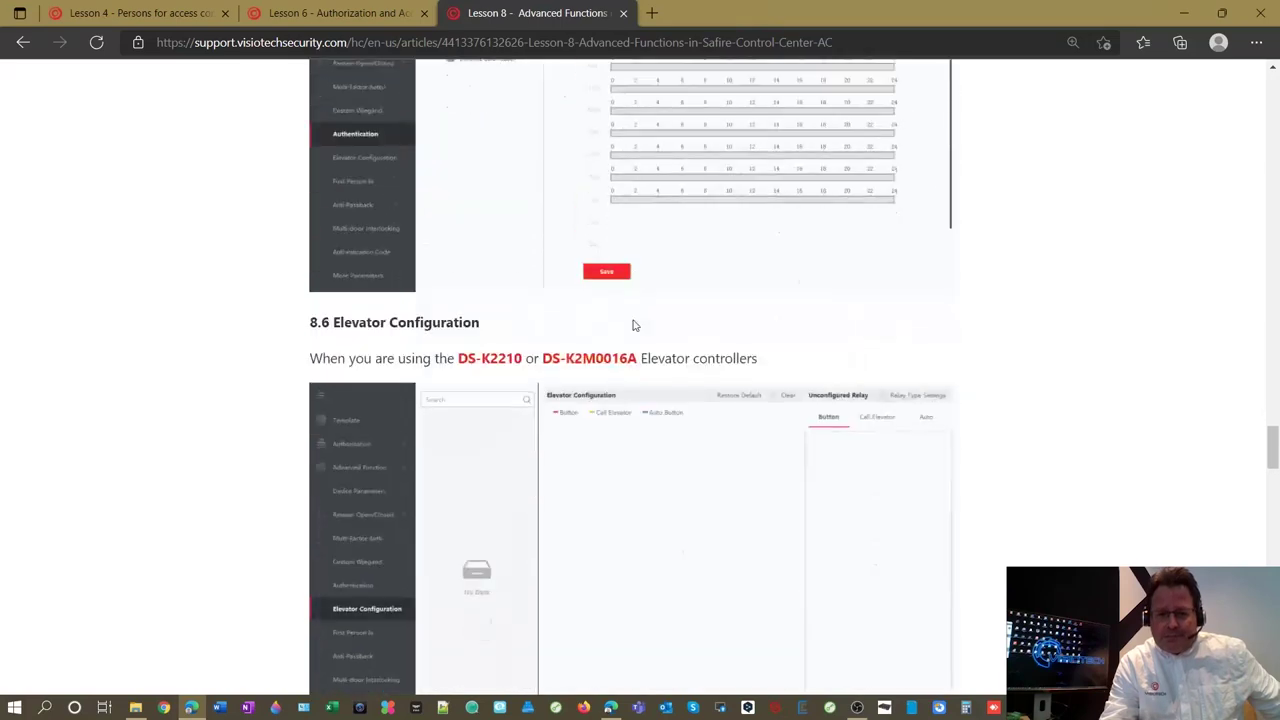
{"action": "scroll", "coordinate": [633, 325], "scroll_direction": "down", "scroll_amount": 2}
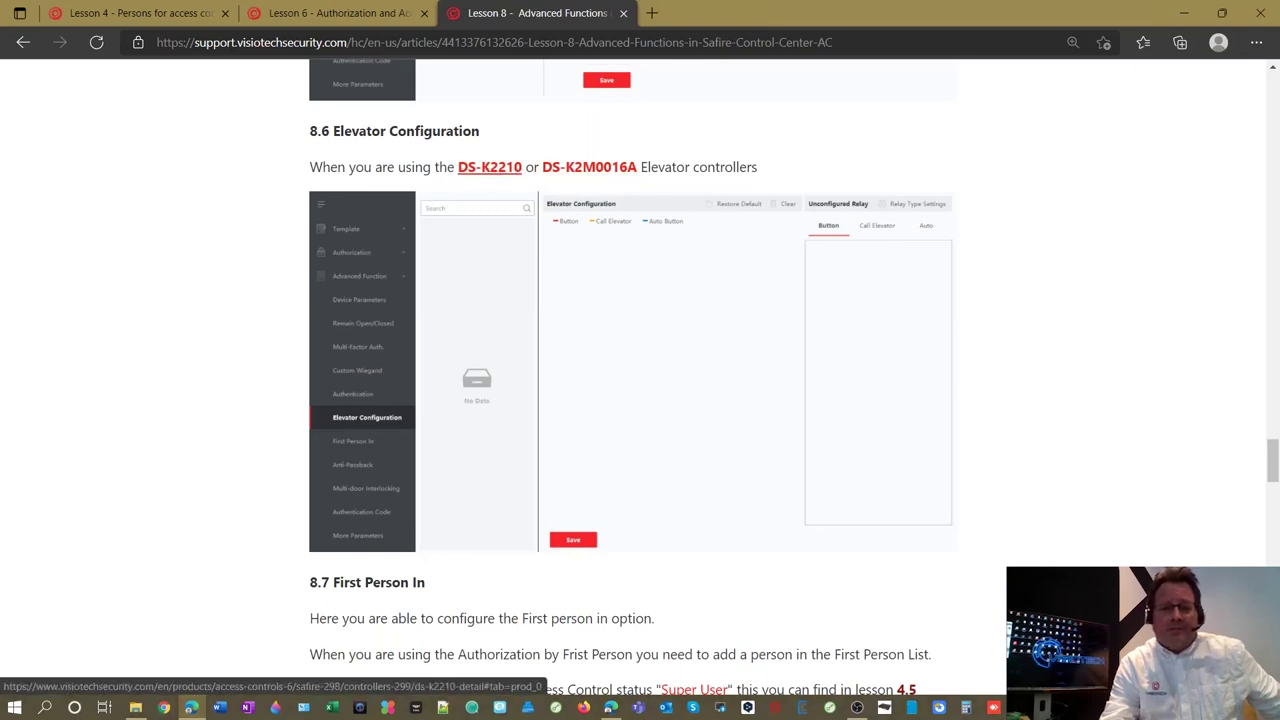
Step: Open the DS-K2210 controller product page in a new tab, view it, then return to Lesson 8
{"action": "right_click", "coordinate": [488, 172]}
{"action": "left_click", "coordinate": [566, 186]}
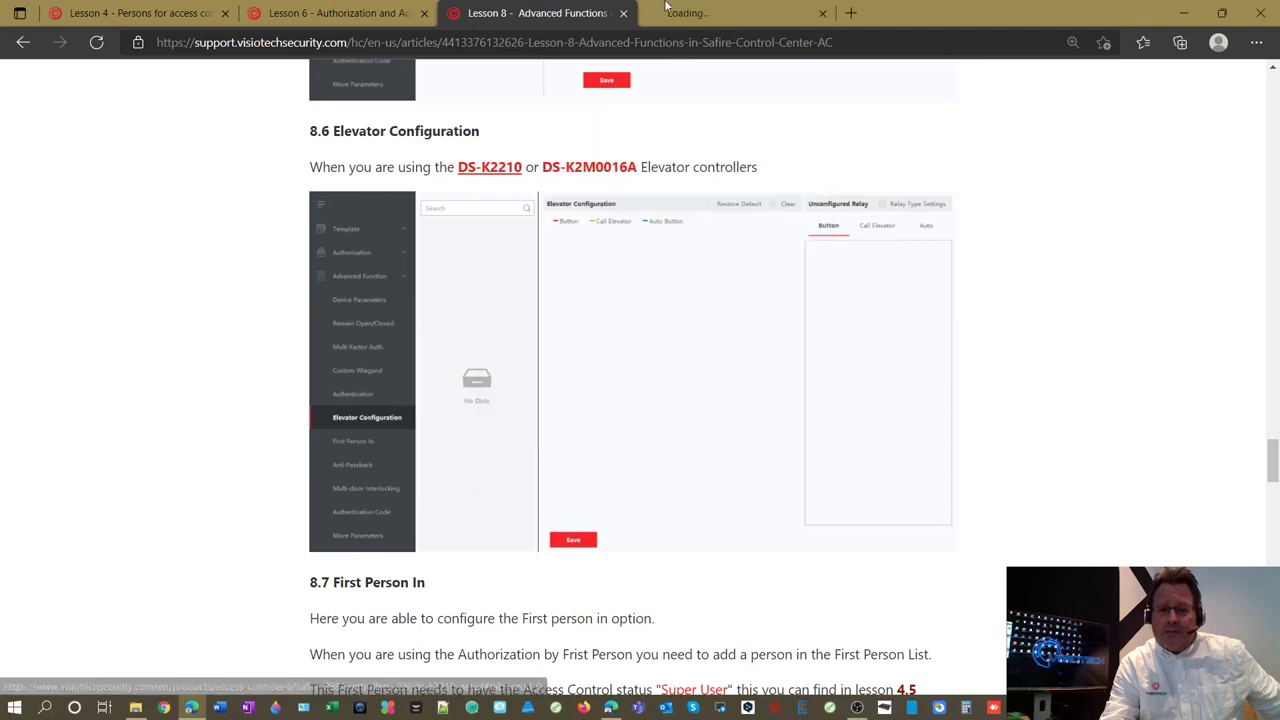
{"action": "left_click", "coordinate": [720, 14]}
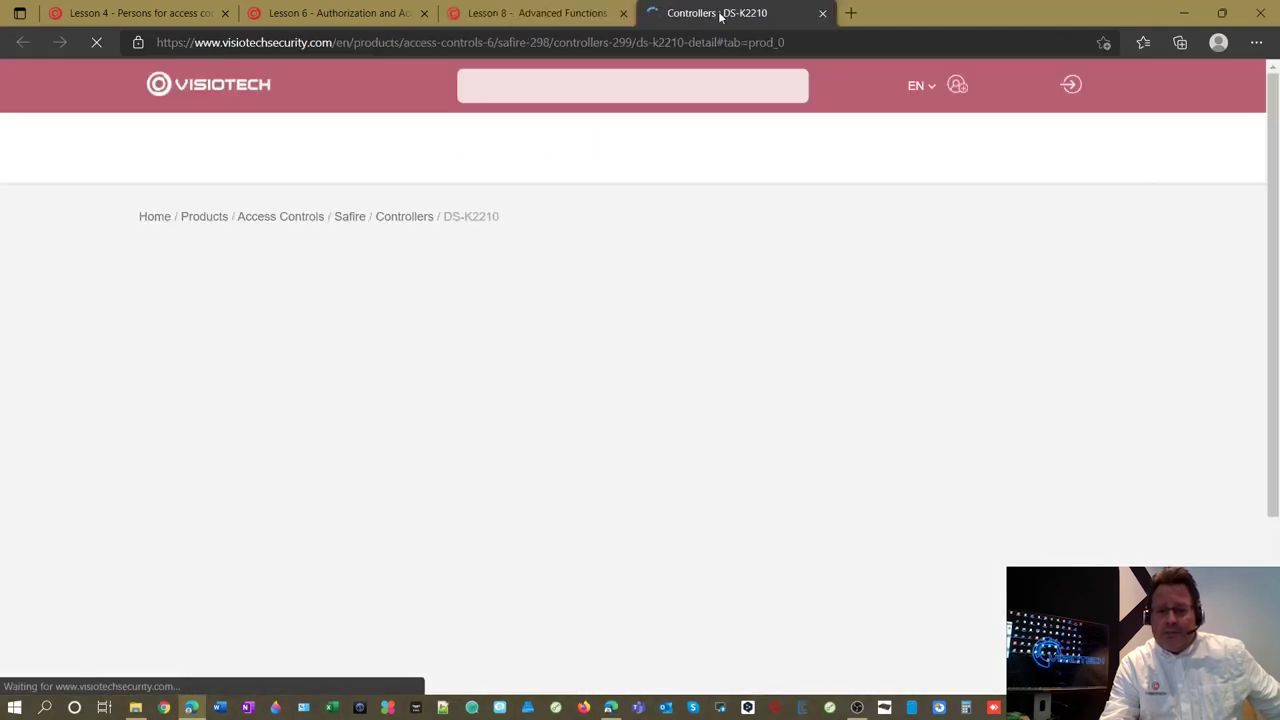
{"action": "left_click", "coordinate": [576, 22]}
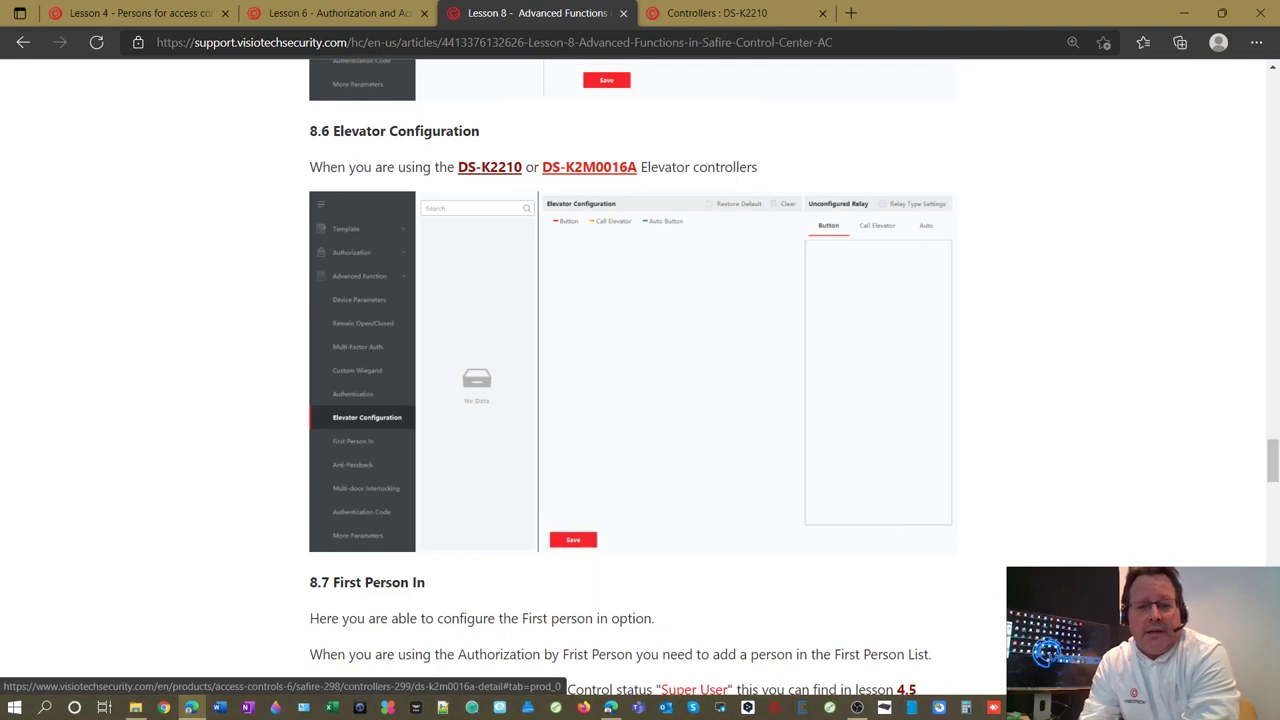
Step: Open the DS-K2M0016A product page in a new tab and highlight 'Output of 16 relays'
{"action": "right_click", "coordinate": [597, 176]}
{"action": "left_click", "coordinate": [664, 183]}
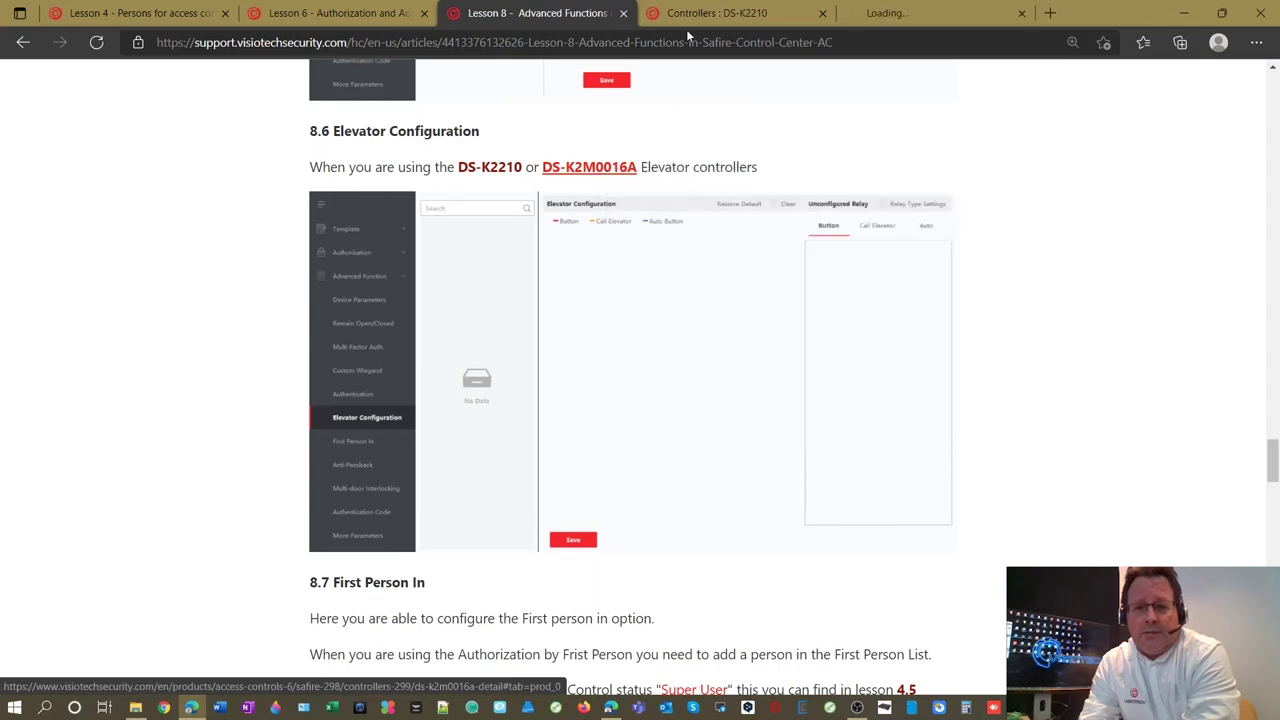
{"action": "left_click", "coordinate": [900, 25]}
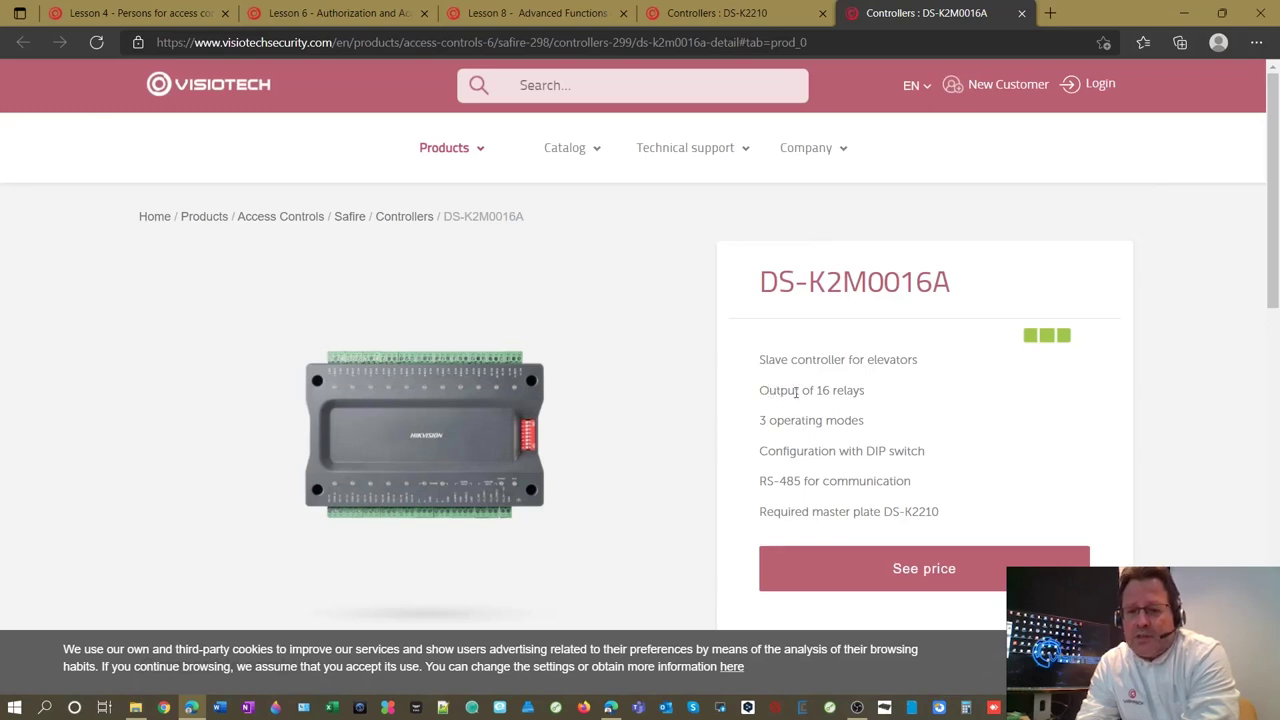
{"action": "left_click_drag", "start_coordinate": [763, 392], "coordinate": [866, 397]}
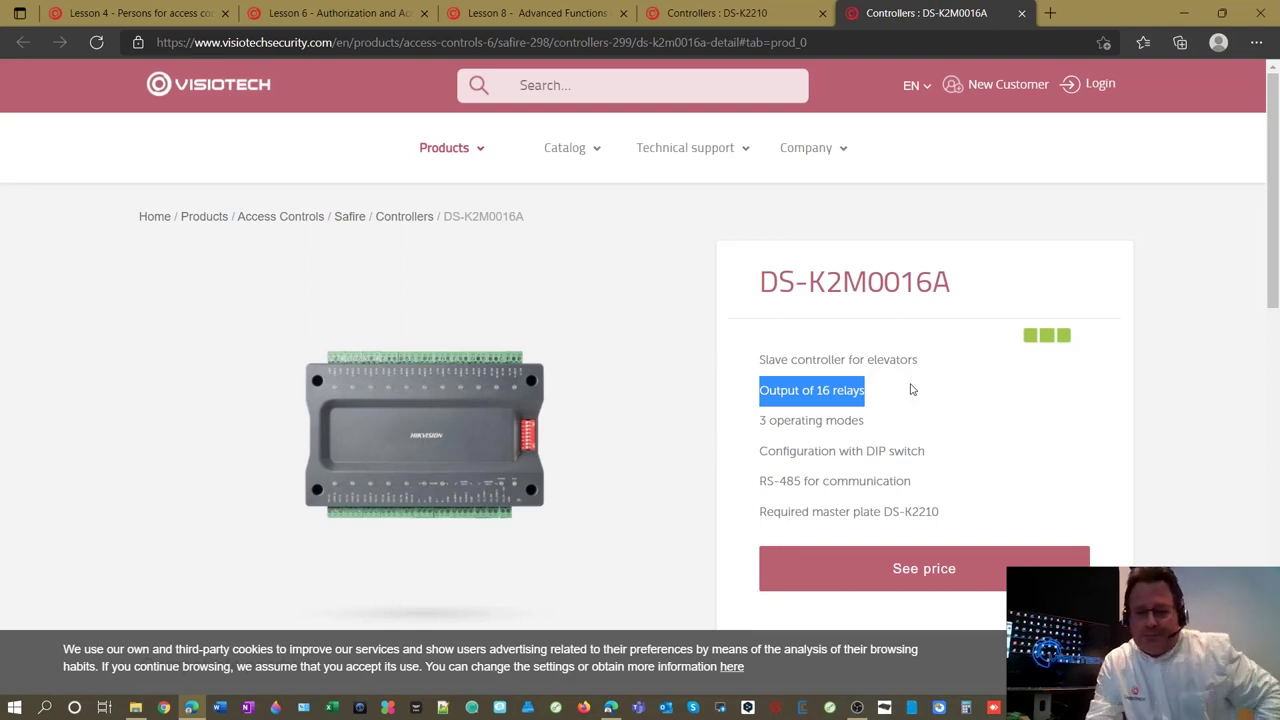
{"action": "key", "text": "ctrl+3"}
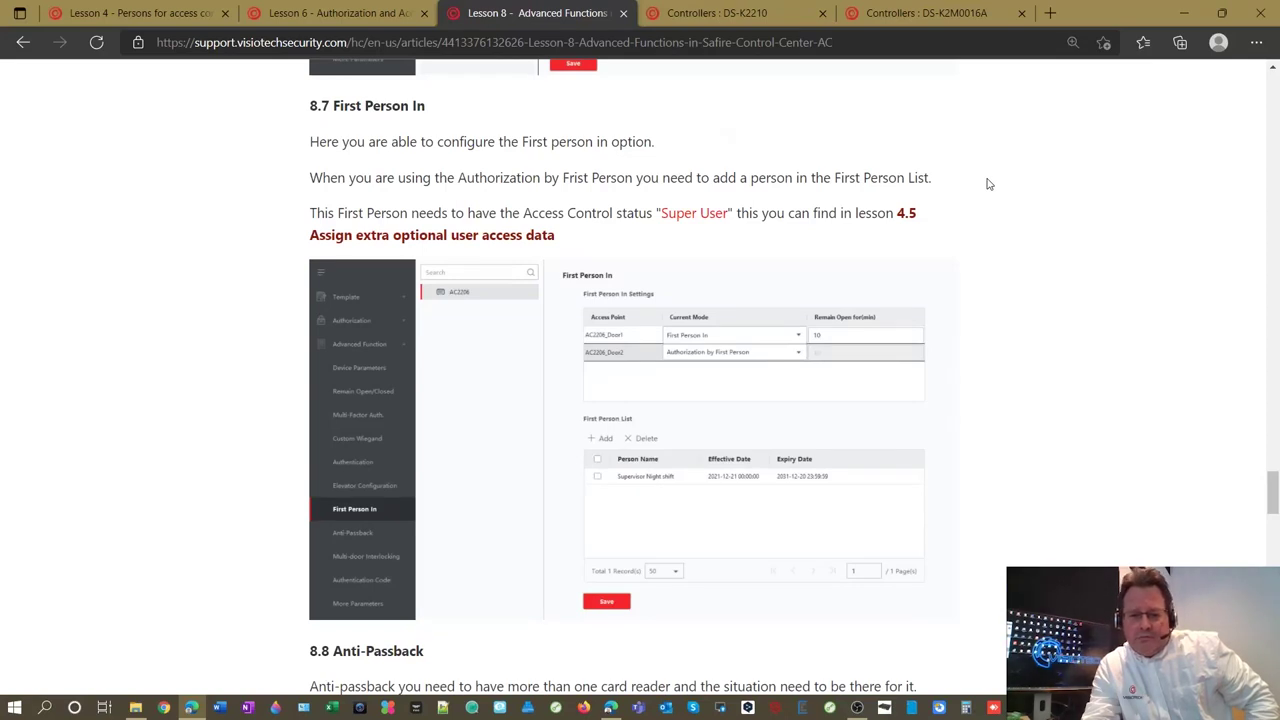
Step: Scroll through sections 8.8 to 8.11 to the end of the Lesson 8 article
{"action": "scroll", "coordinate": [988, 184], "scroll_direction": "down", "scroll_amount": 1}
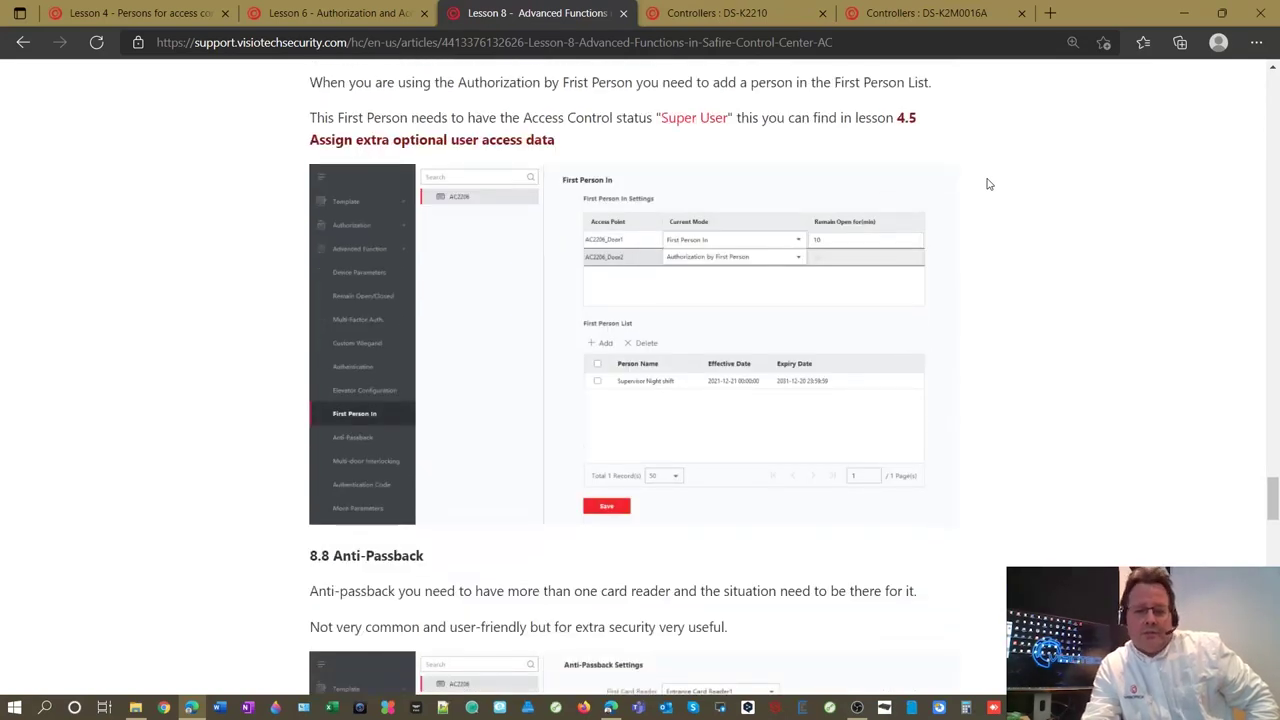
{"action": "scroll", "coordinate": [988, 184], "scroll_direction": "down", "scroll_amount": 4}
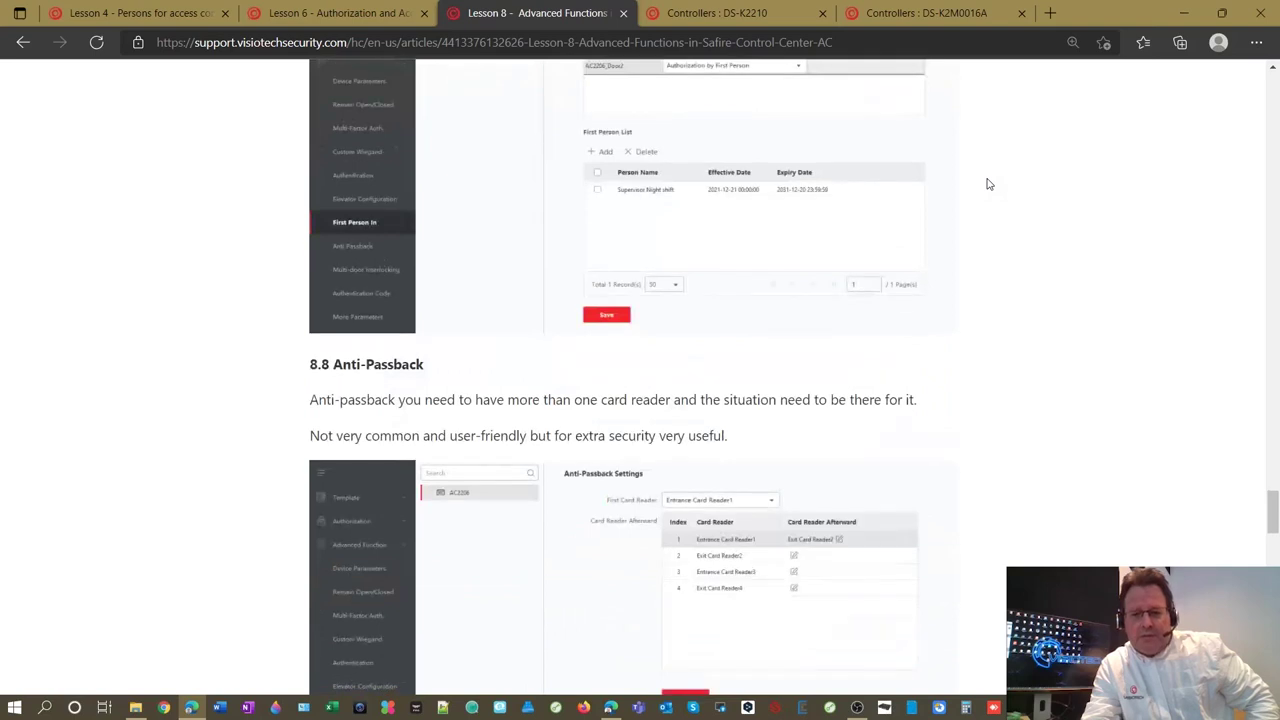
{"action": "scroll", "coordinate": [988, 184], "scroll_direction": "down", "scroll_amount": 4}
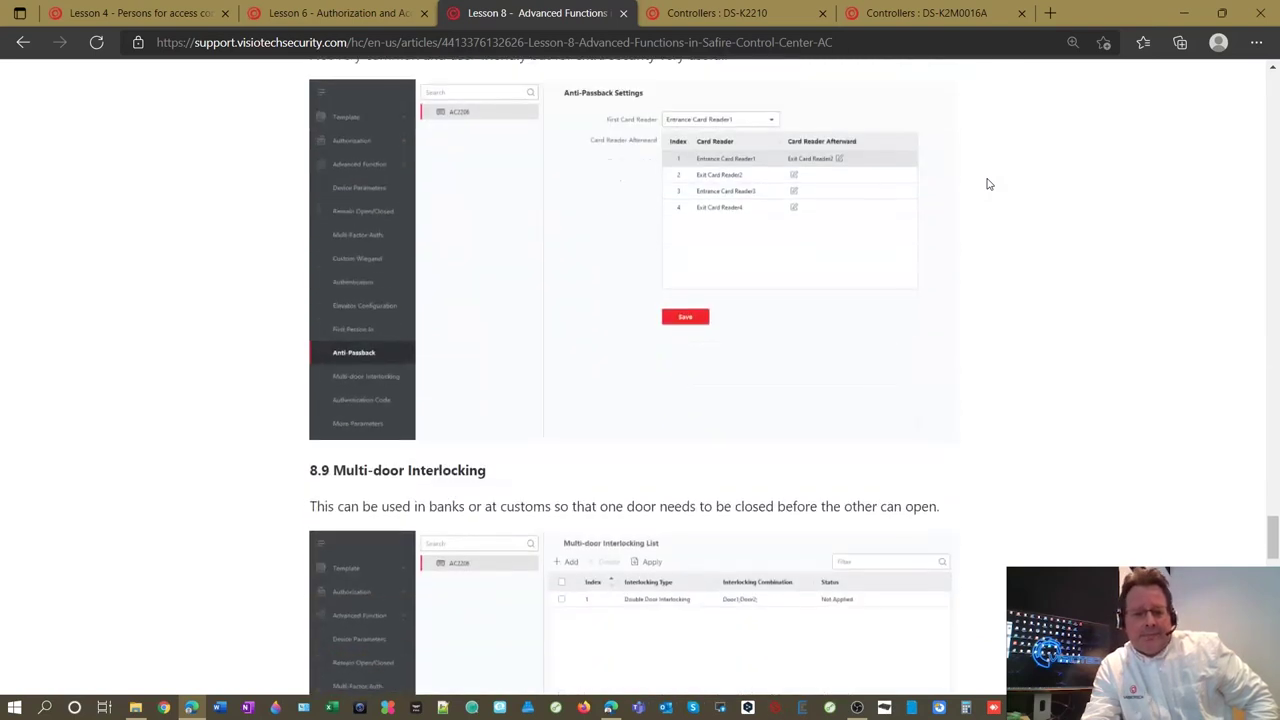
{"action": "scroll", "coordinate": [988, 184], "scroll_direction": "down", "scroll_amount": 1}
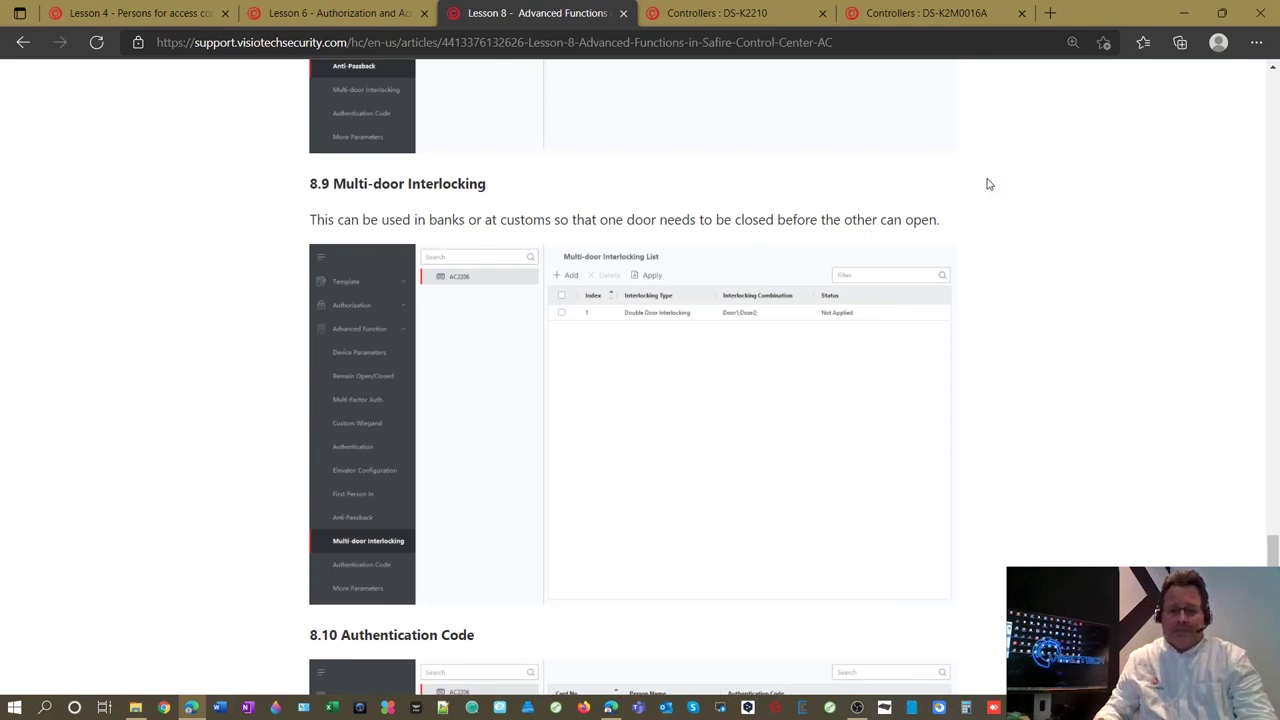
{"action": "scroll", "coordinate": [1046, 206], "scroll_direction": "down", "scroll_amount": 8}
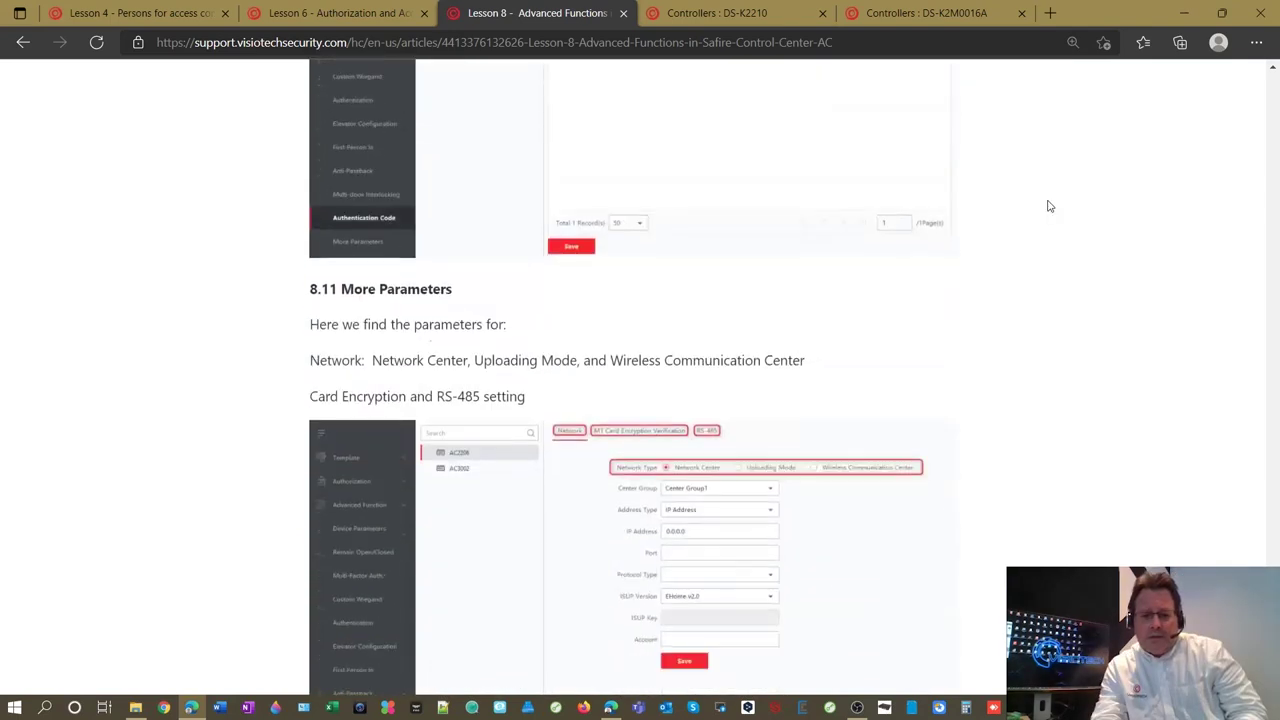
{"action": "scroll", "coordinate": [1049, 206], "scroll_direction": "down", "scroll_amount": 1}
{"action": "scroll", "coordinate": [1049, 206], "scroll_direction": "down", "scroll_amount": 1}
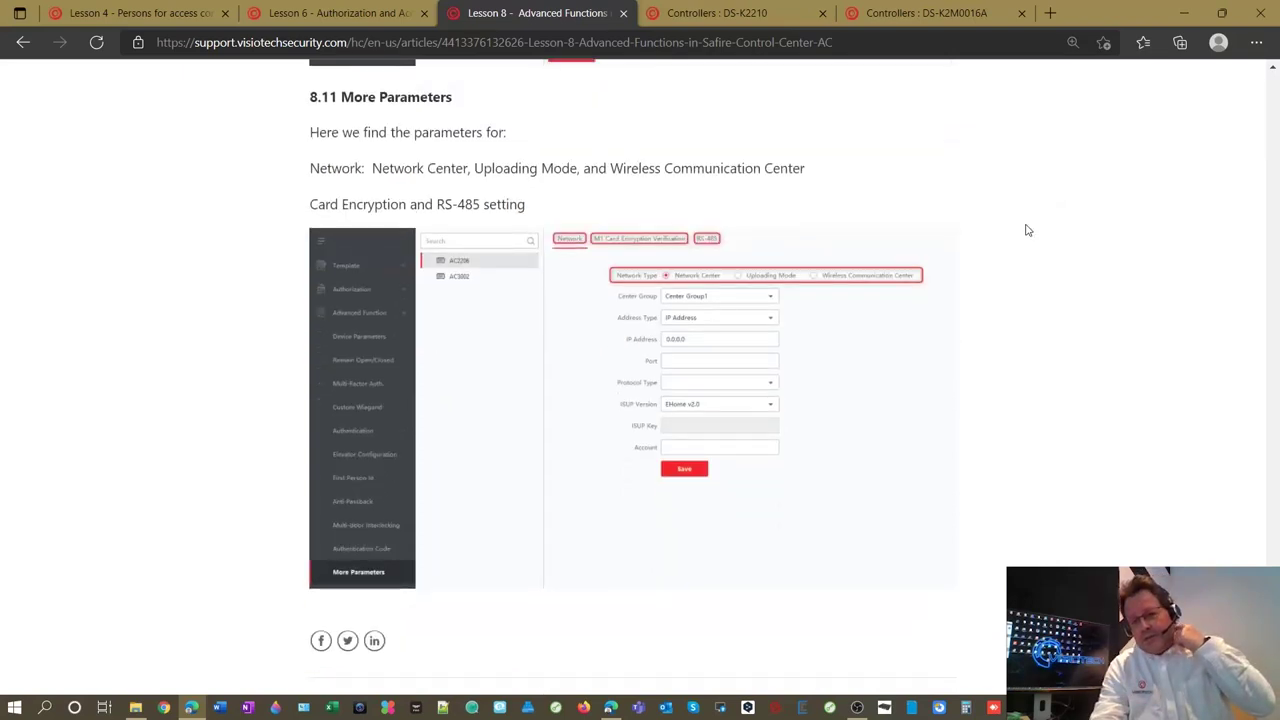
{"action": "scroll", "coordinate": [1014, 243], "scroll_direction": "down", "scroll_amount": 4}
{"action": "scroll", "coordinate": [1014, 243], "scroll_direction": "down", "scroll_amount": 1}
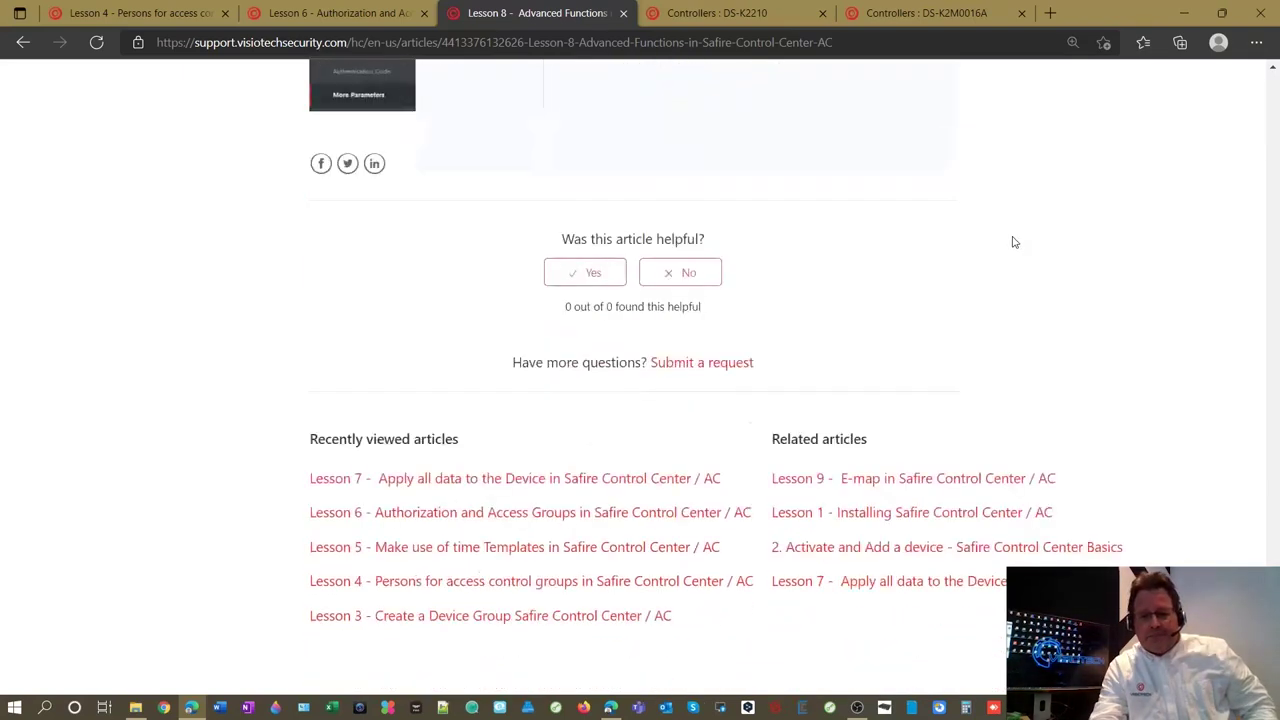
{"action": "scroll", "coordinate": [1011, 240], "scroll_direction": "up", "scroll_amount": 1}
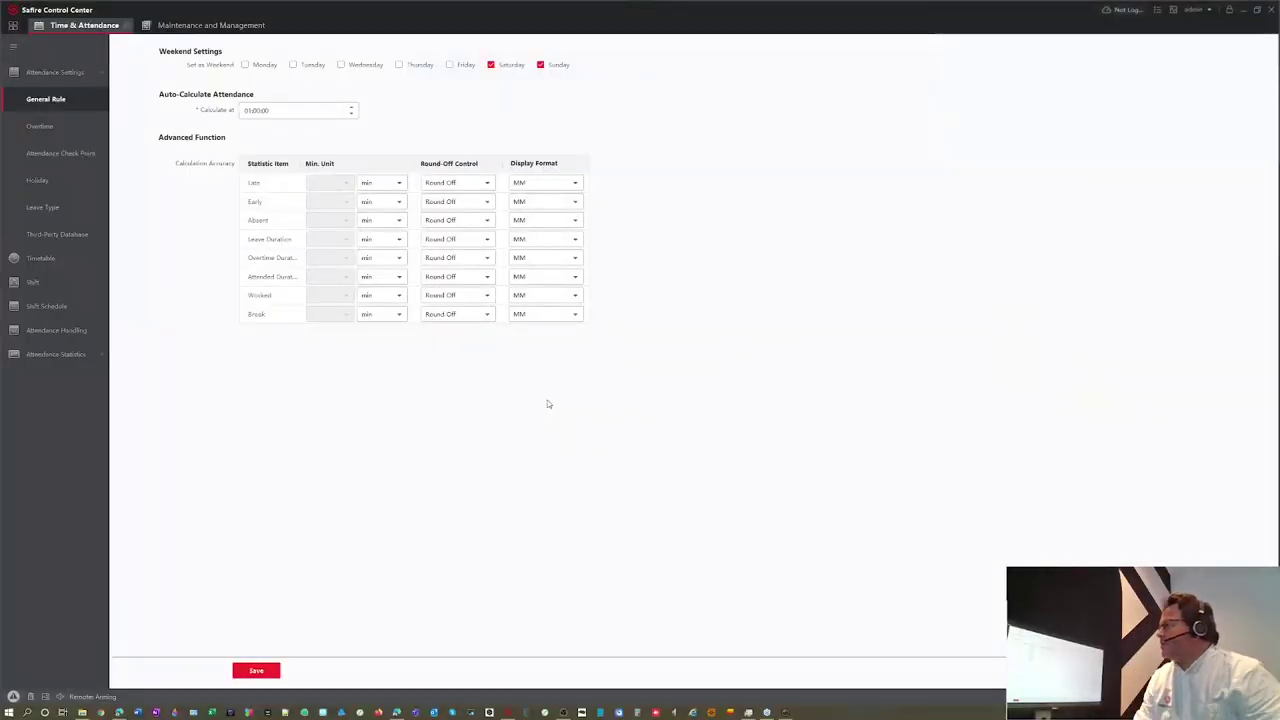
Step: Go to the Person module from the home grid, reopening it once, and start a new person entry
{"action": "left_click", "coordinate": [13, 25]}
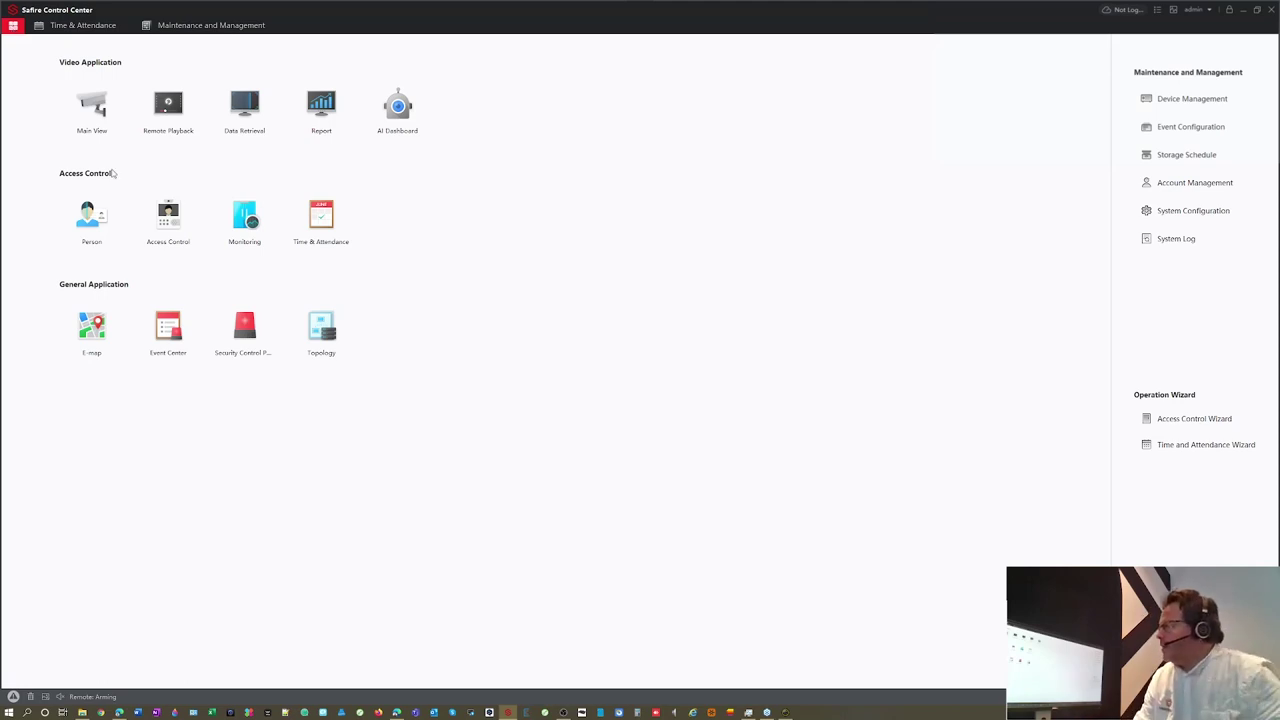
{"action": "left_click", "coordinate": [92, 218]}
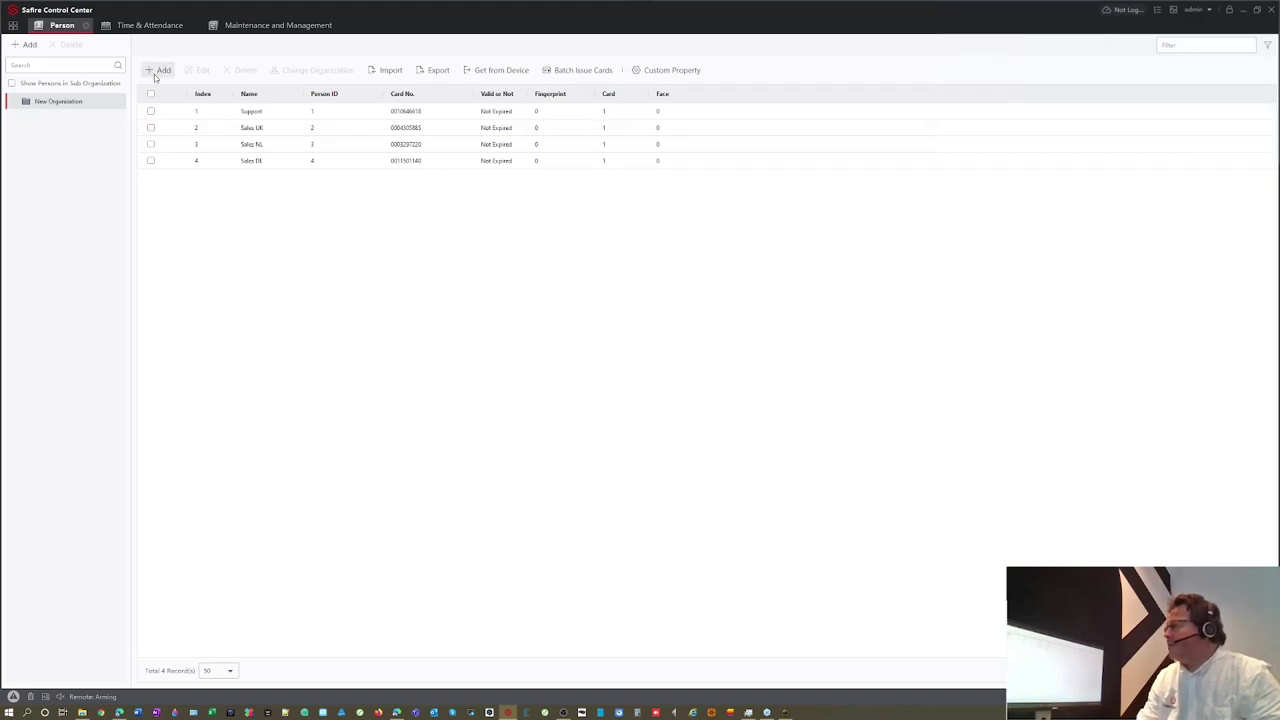
{"action": "left_click", "coordinate": [87, 25]}
{"action": "left_click", "coordinate": [13, 25]}
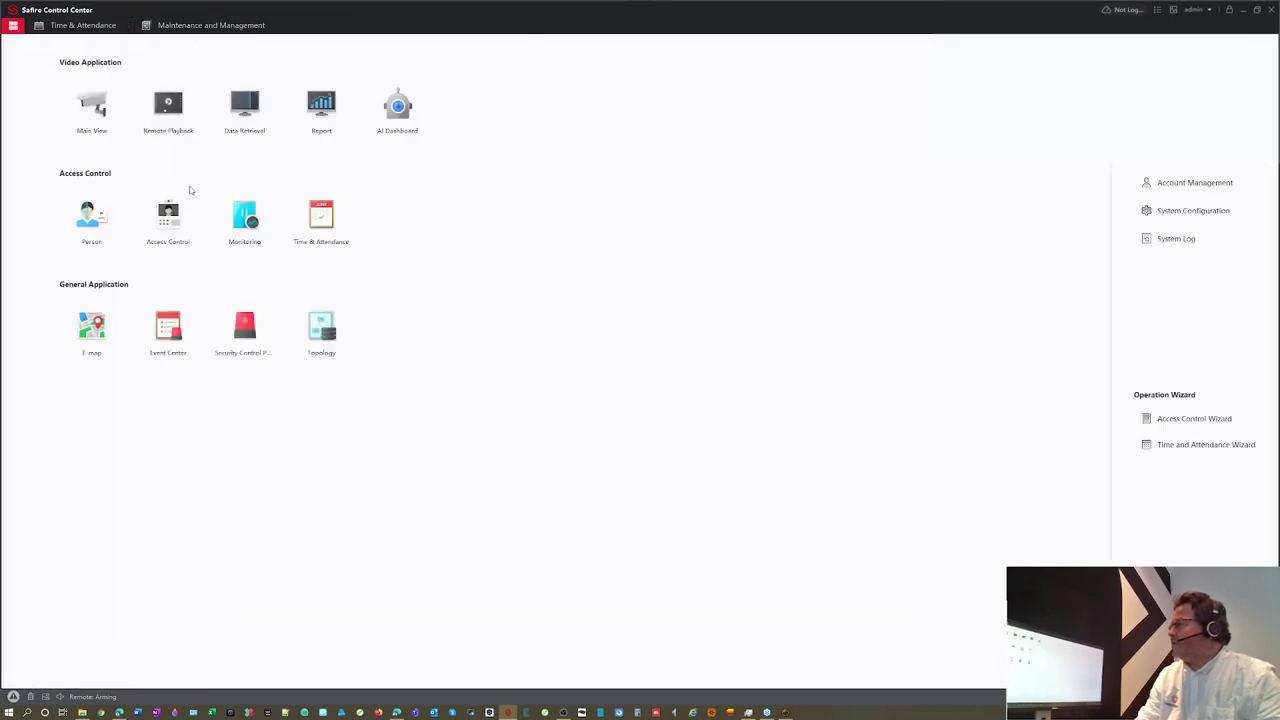
{"action": "left_click", "coordinate": [99, 227]}
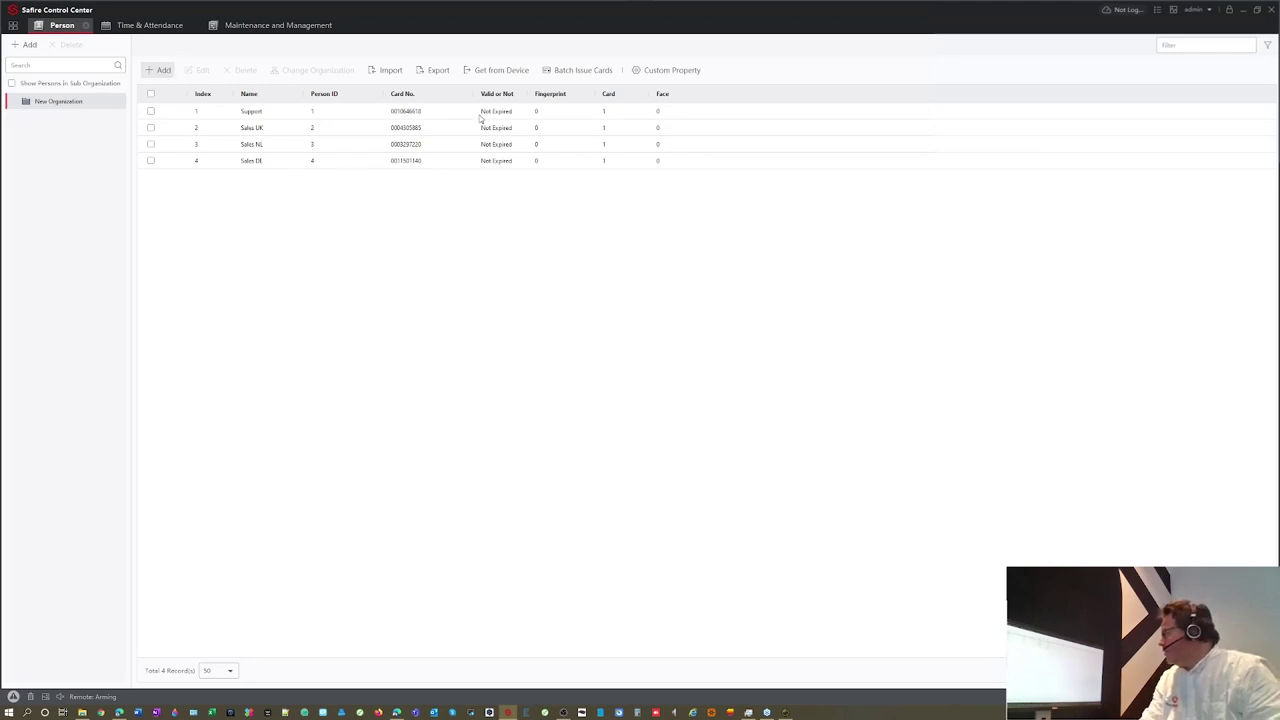
{"action": "left_click", "coordinate": [159, 70]}
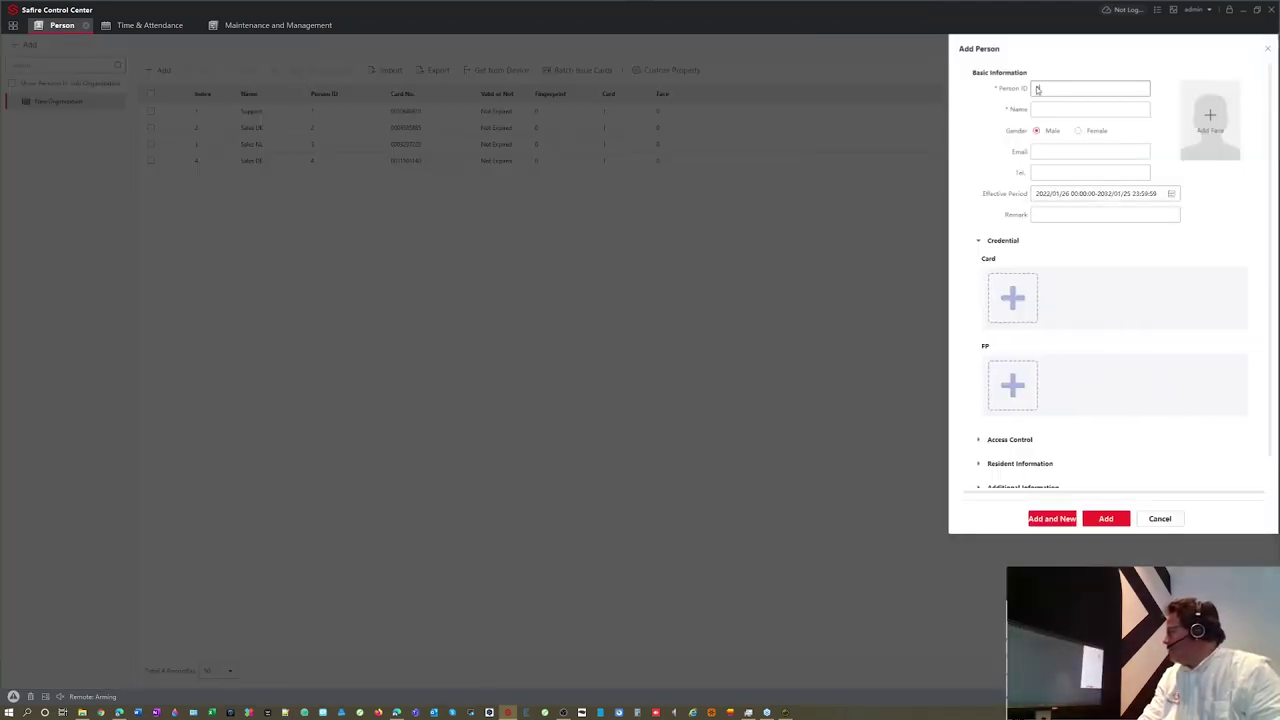
Step: Enter Person ID 5 and the person's name, then begin adding a card credential
{"action": "left_click", "coordinate": [1057, 111]}
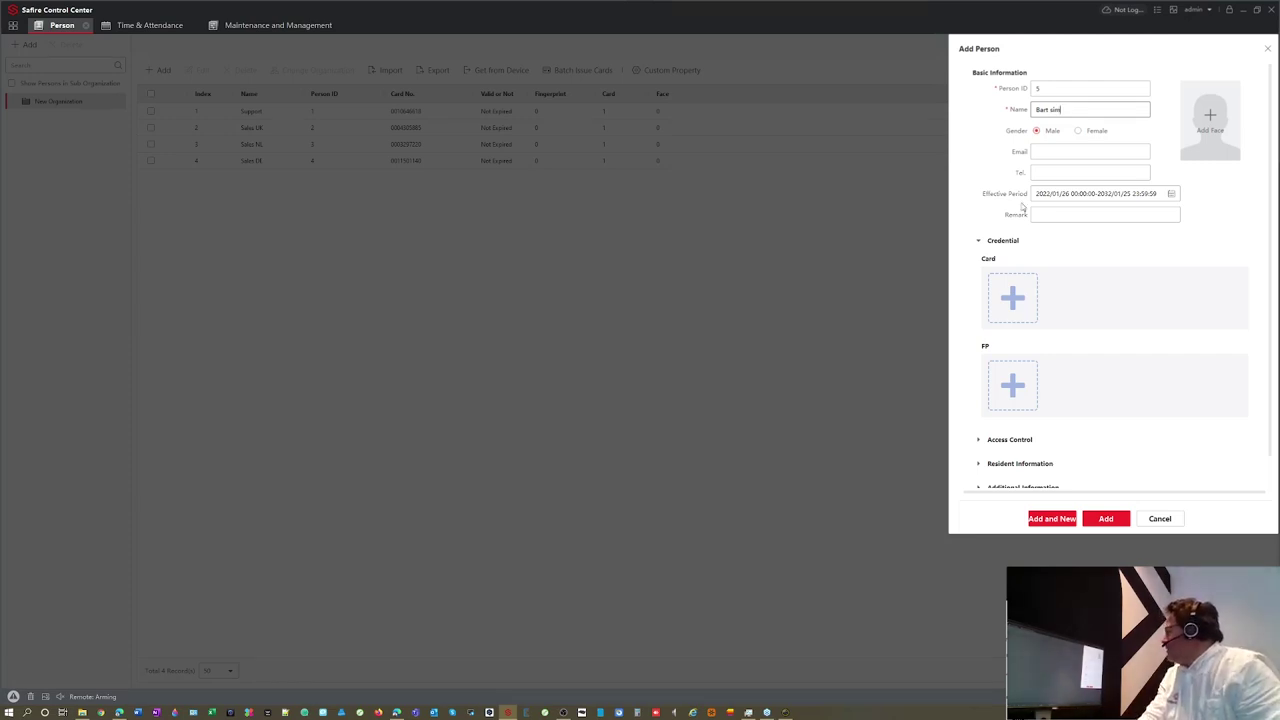
{"action": "left_click", "coordinate": [1012, 296]}
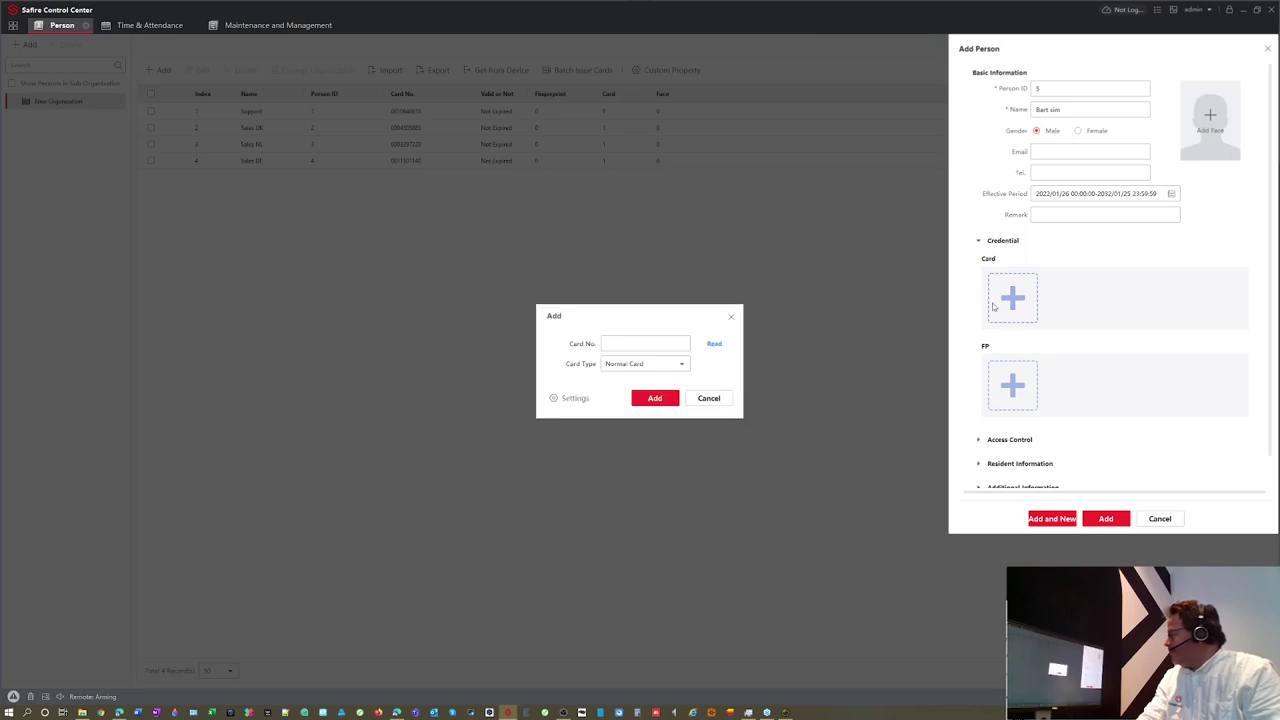
{"action": "left_click", "coordinate": [566, 398]}
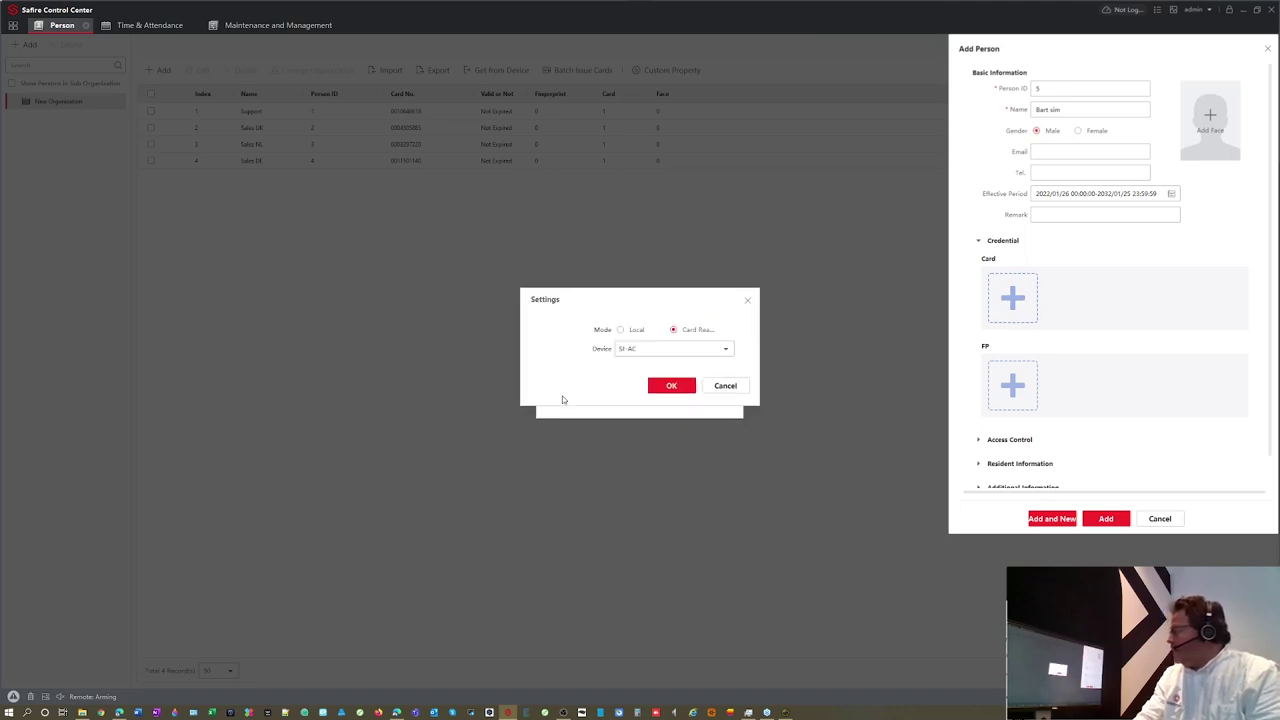
{"action": "left_click", "coordinate": [672, 352]}
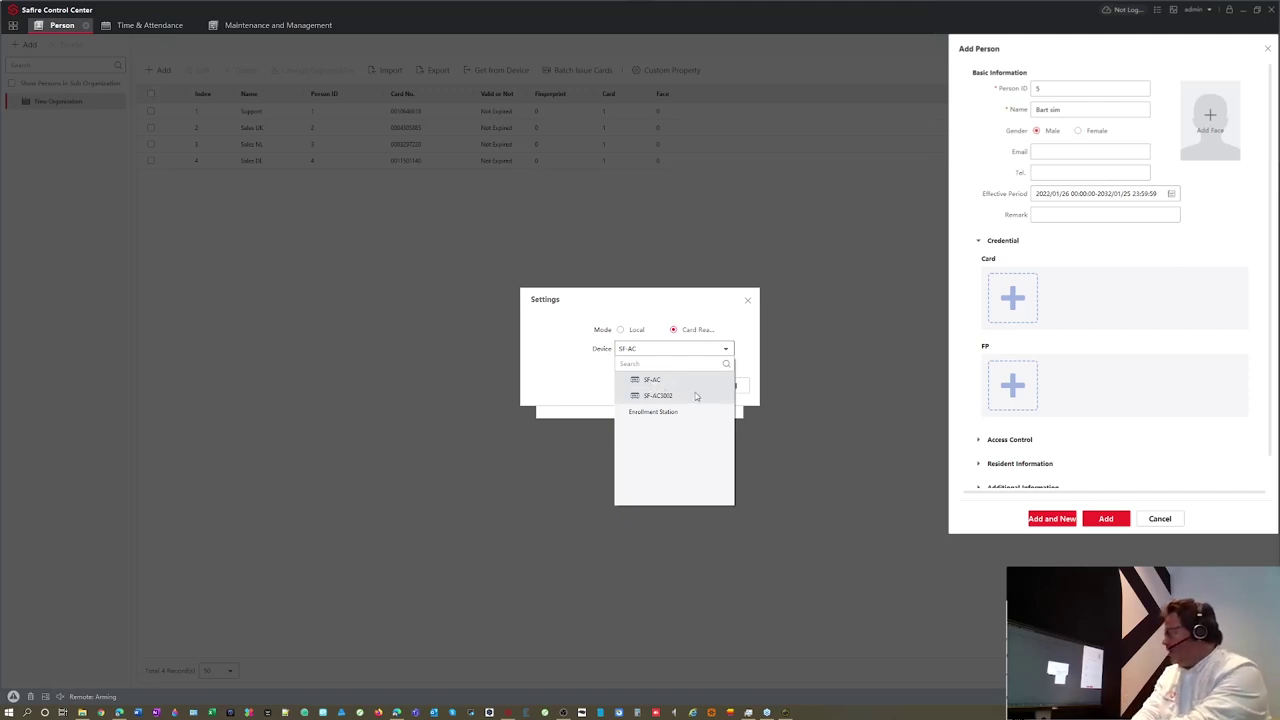
{"action": "left_click", "coordinate": [676, 388]}
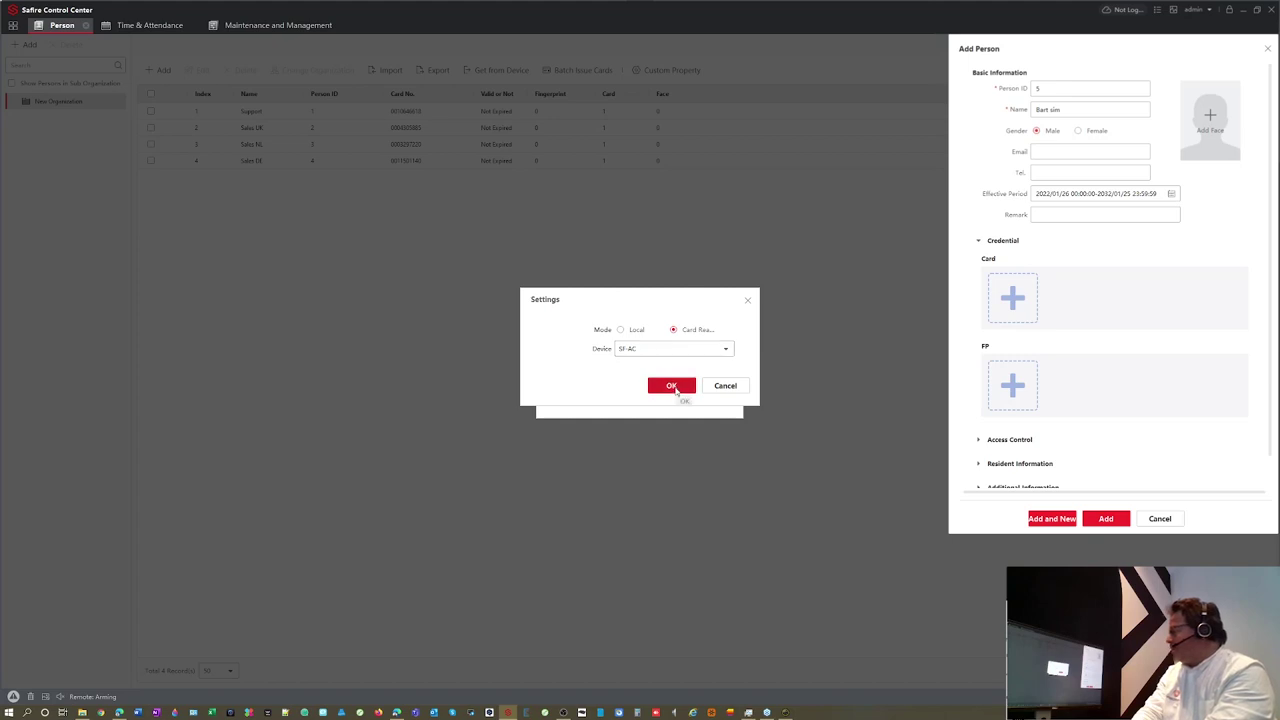
{"action": "left_click", "coordinate": [675, 389]}
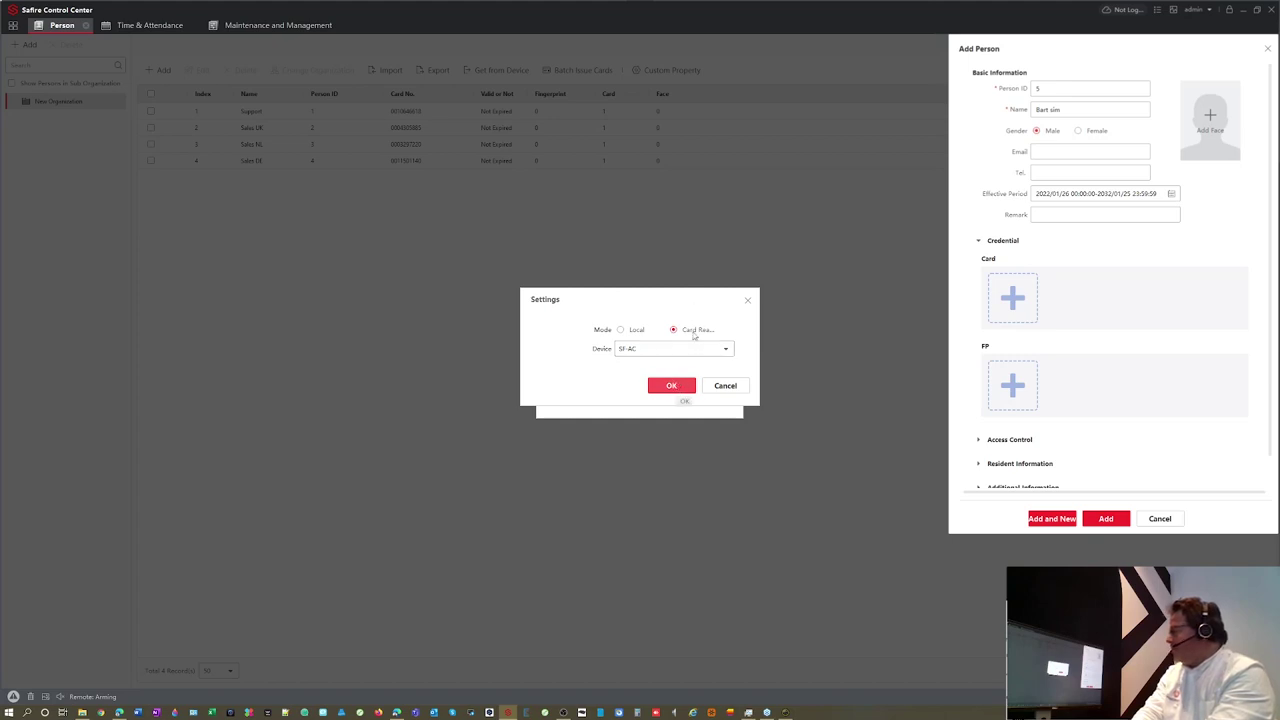
{"action": "left_click", "coordinate": [688, 387]}
{"action": "left_click", "coordinate": [716, 345]}
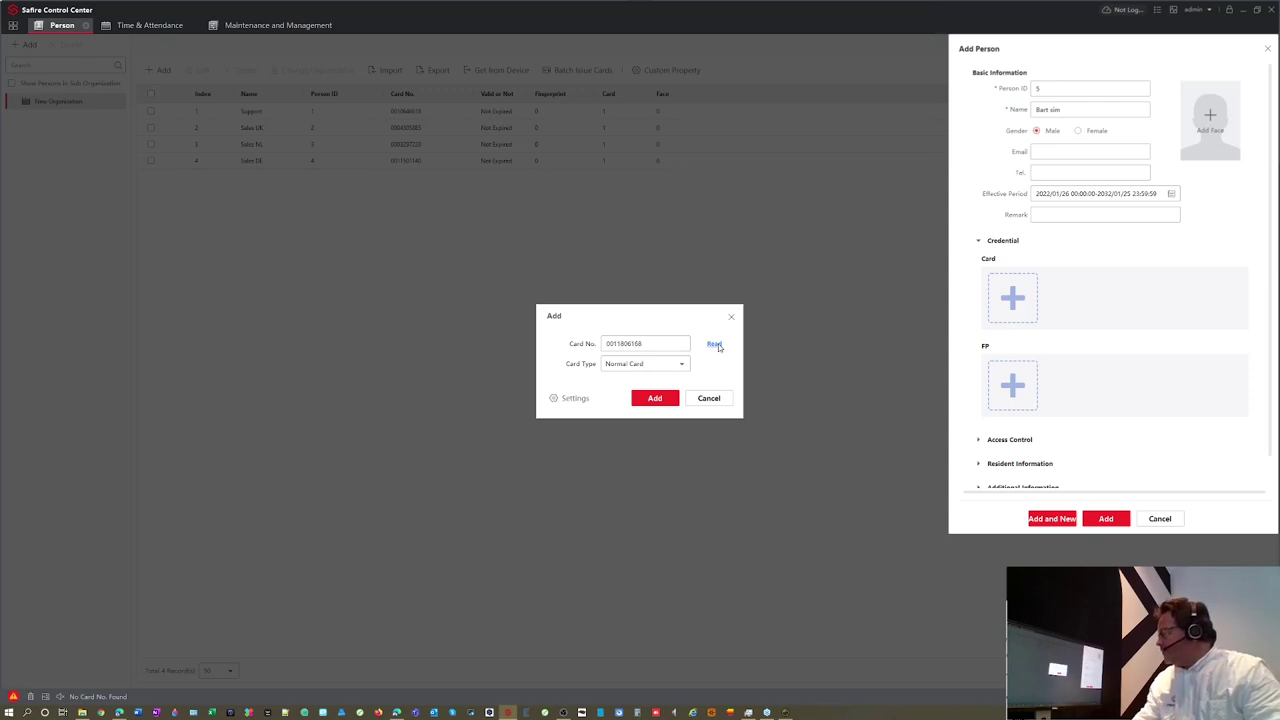
{"action": "left_click", "coordinate": [654, 398]}
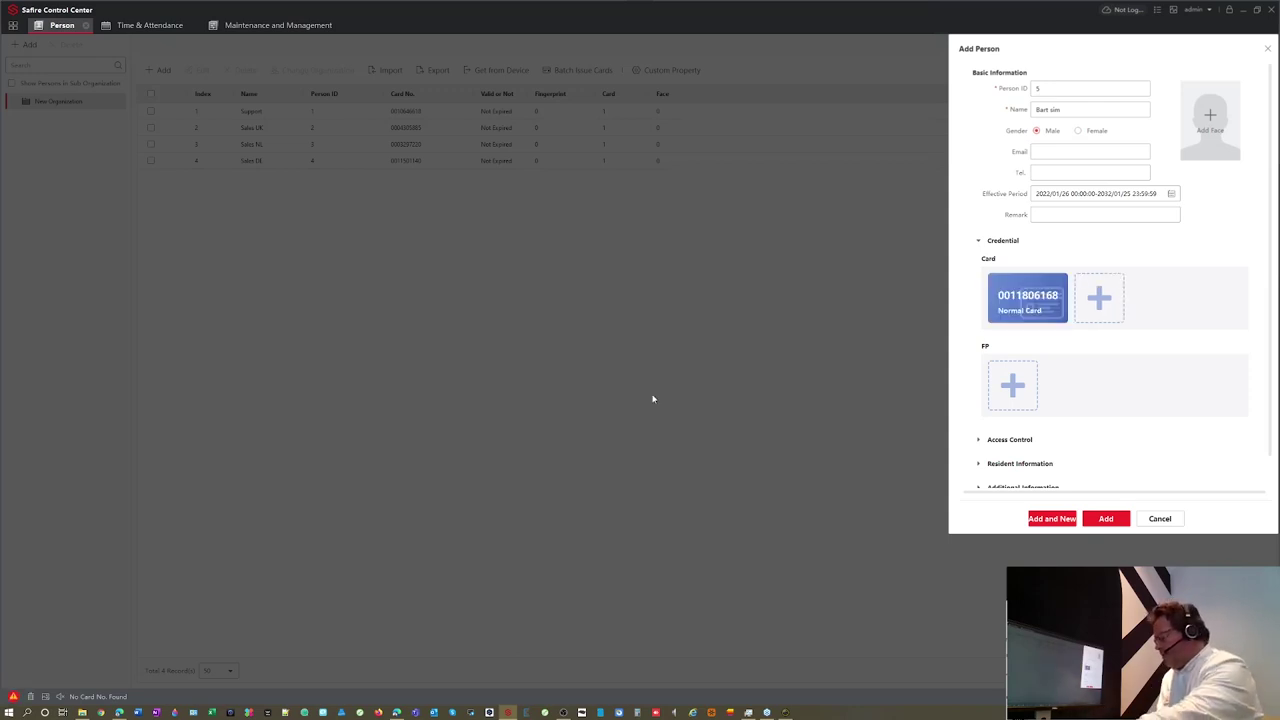
Step: Try reading and adding a second card, which is rejected, then cancel it
{"action": "left_click", "coordinate": [1104, 316]}
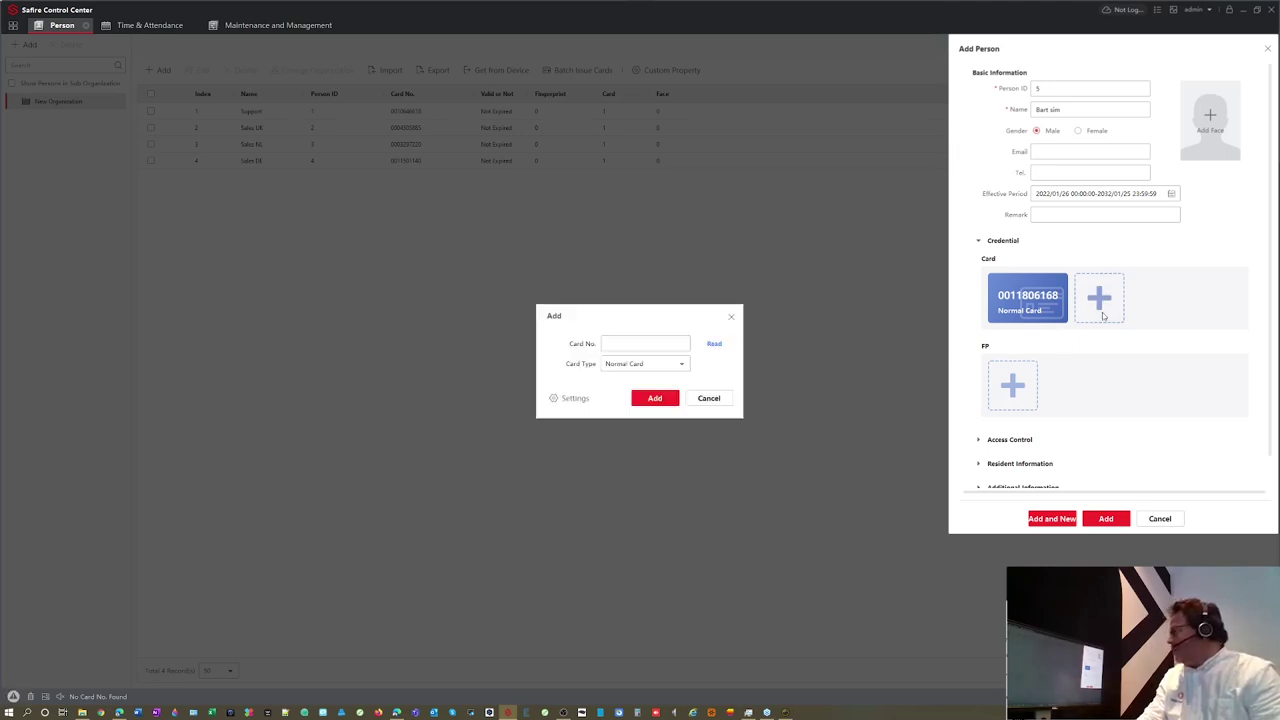
{"action": "left_click", "coordinate": [714, 345]}
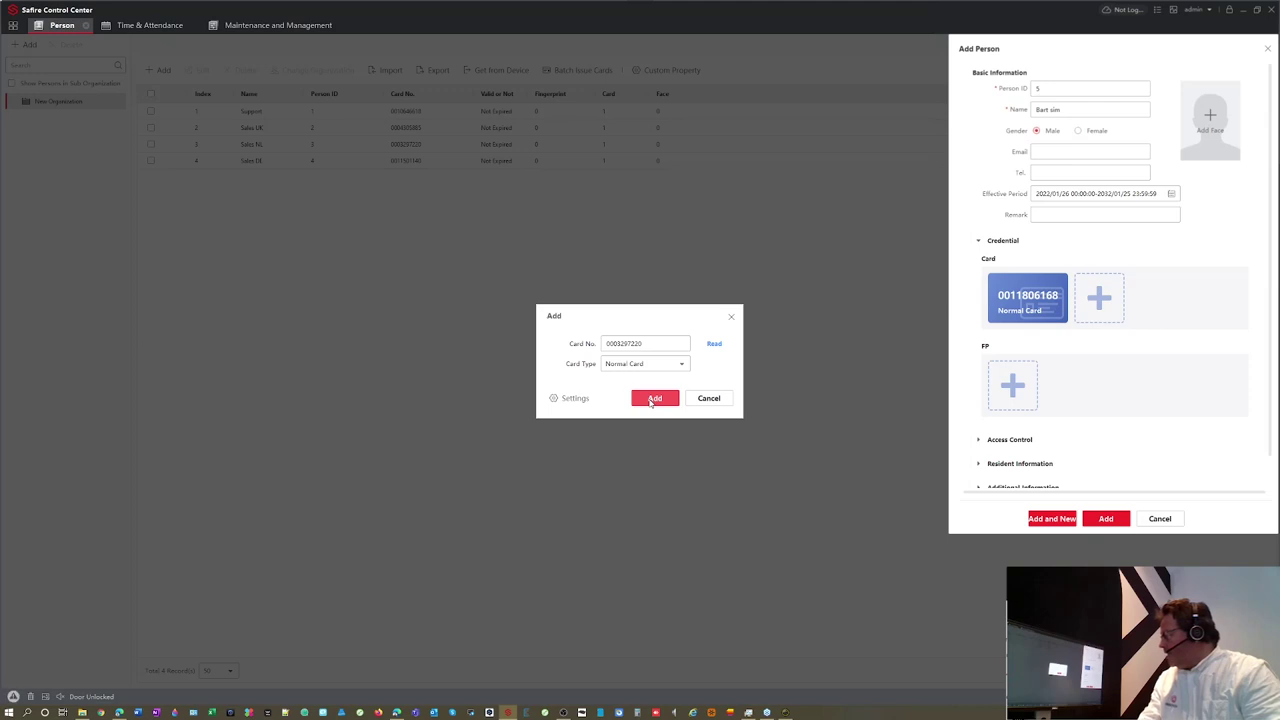
{"action": "left_click", "coordinate": [654, 399]}
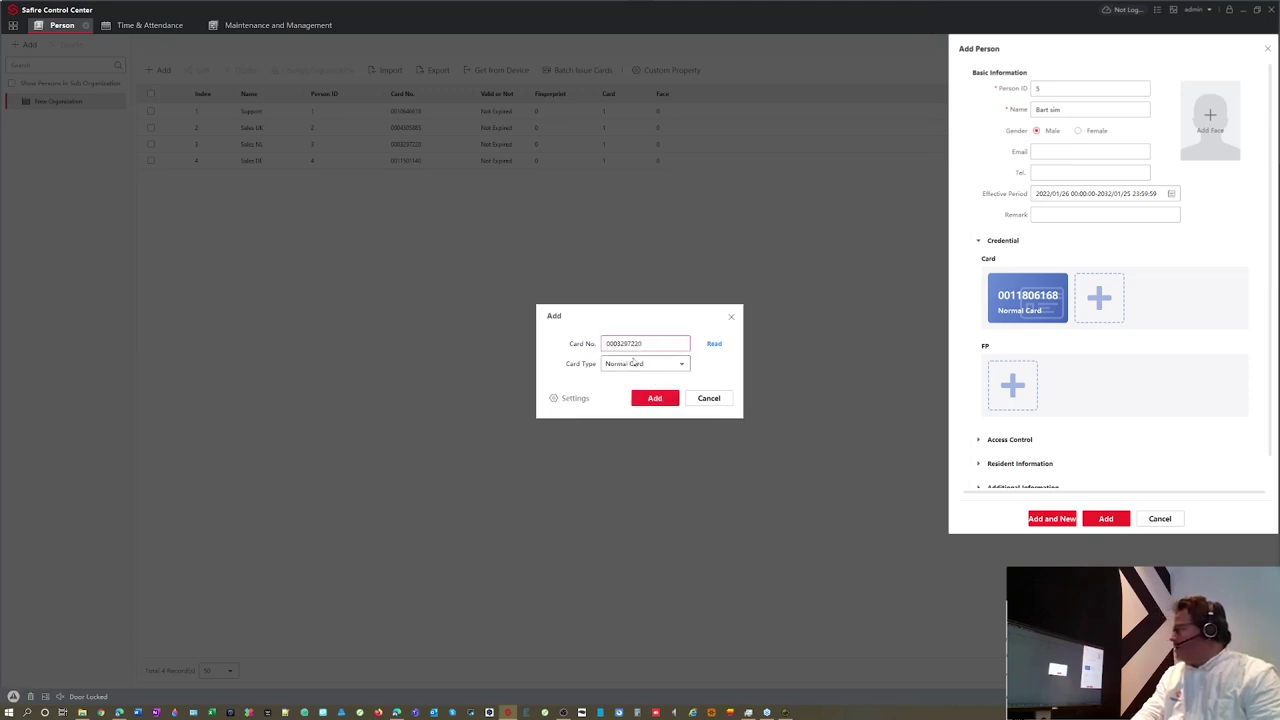
{"action": "left_click", "coordinate": [654, 398]}
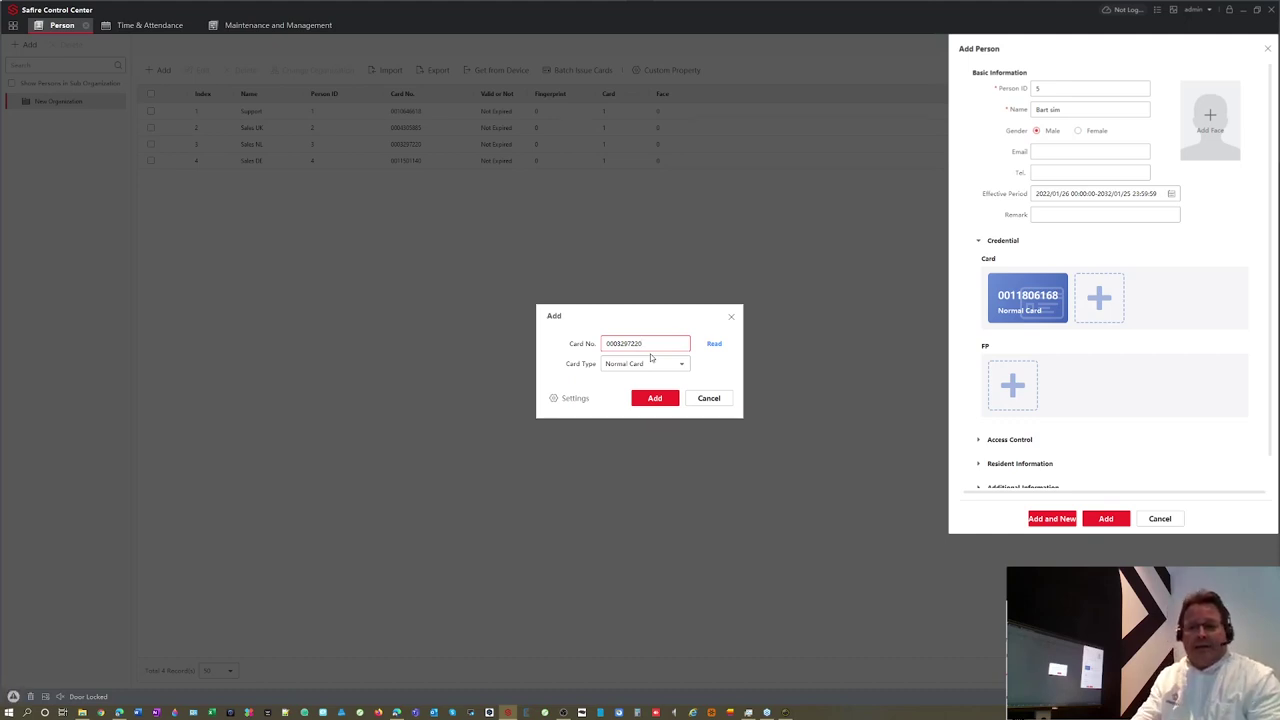
{"action": "left_click", "coordinate": [713, 400]}
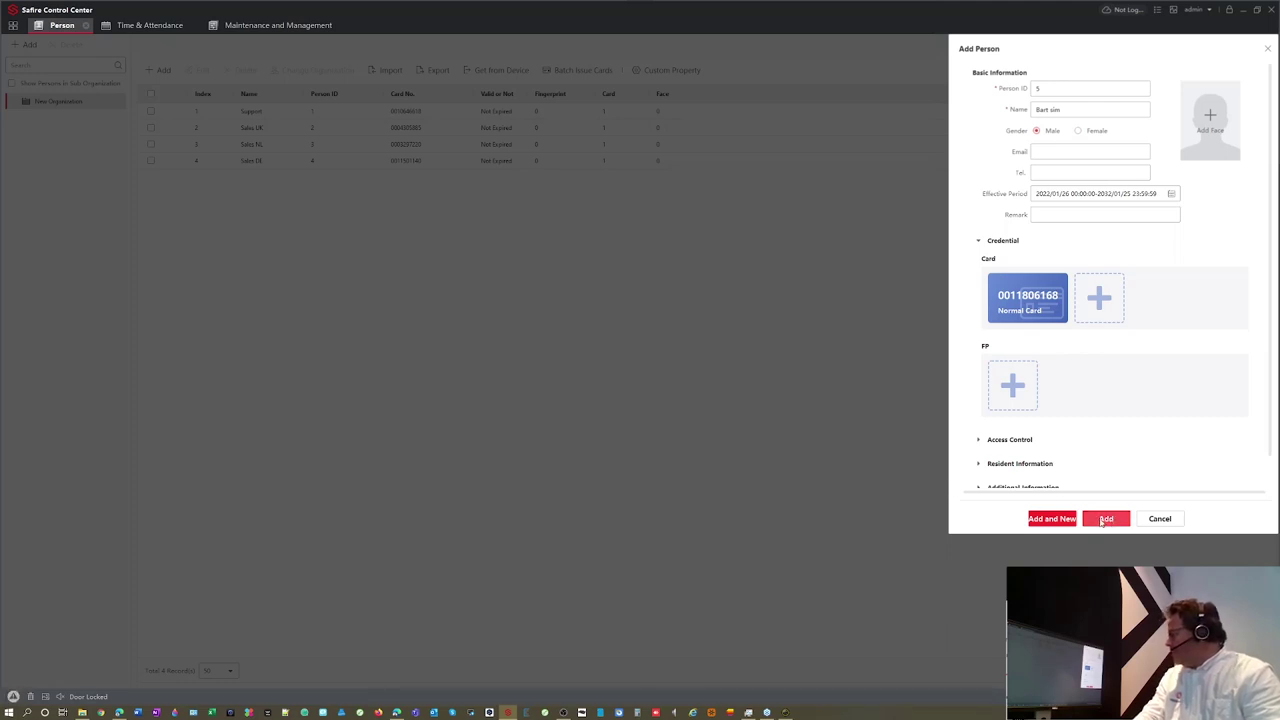
{"action": "scroll", "coordinate": [1083, 466], "scroll_direction": "down", "scroll_amount": 2}
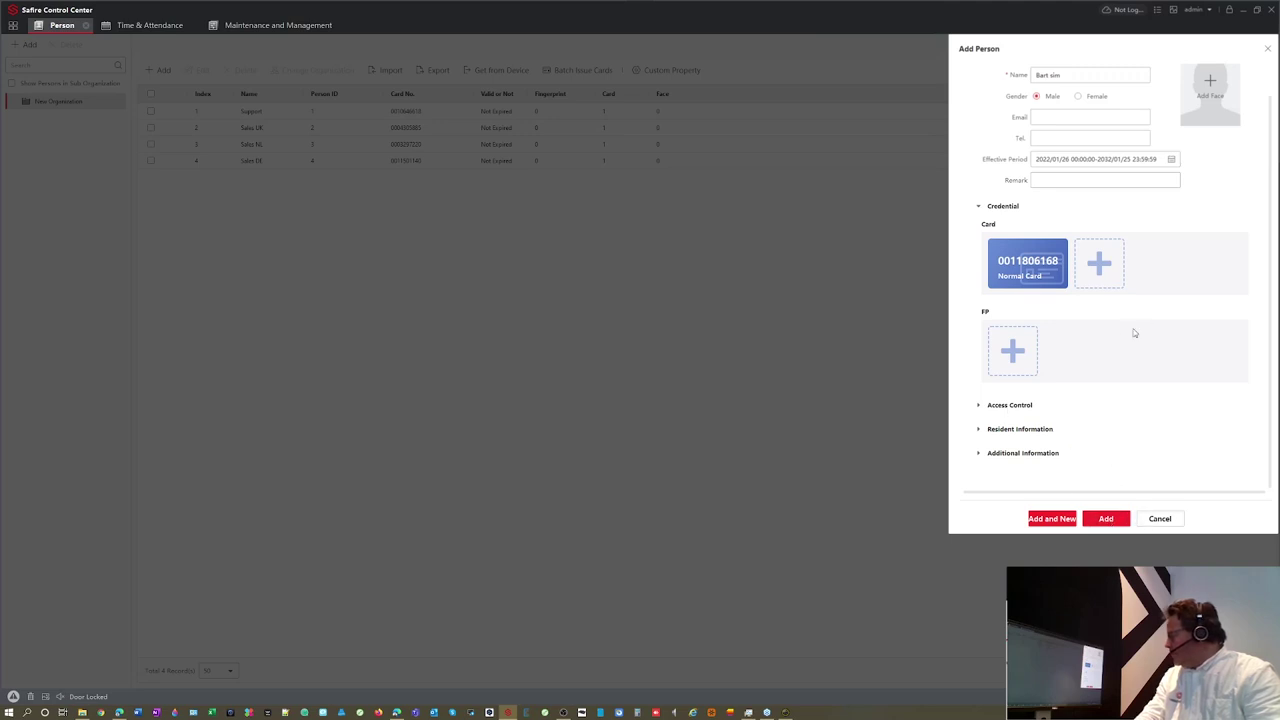
{"action": "scroll", "coordinate": [1168, 293], "scroll_direction": "up", "scroll_amount": 2}
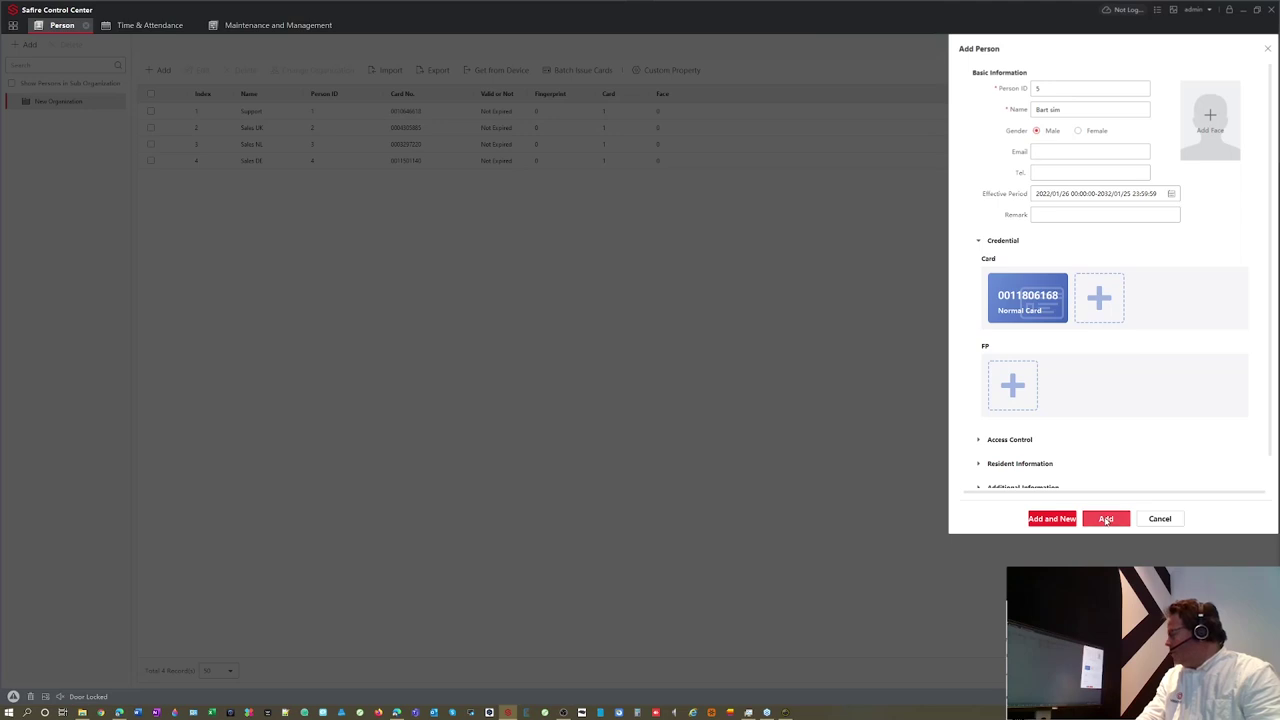
{"action": "left_click", "coordinate": [1106, 519]}
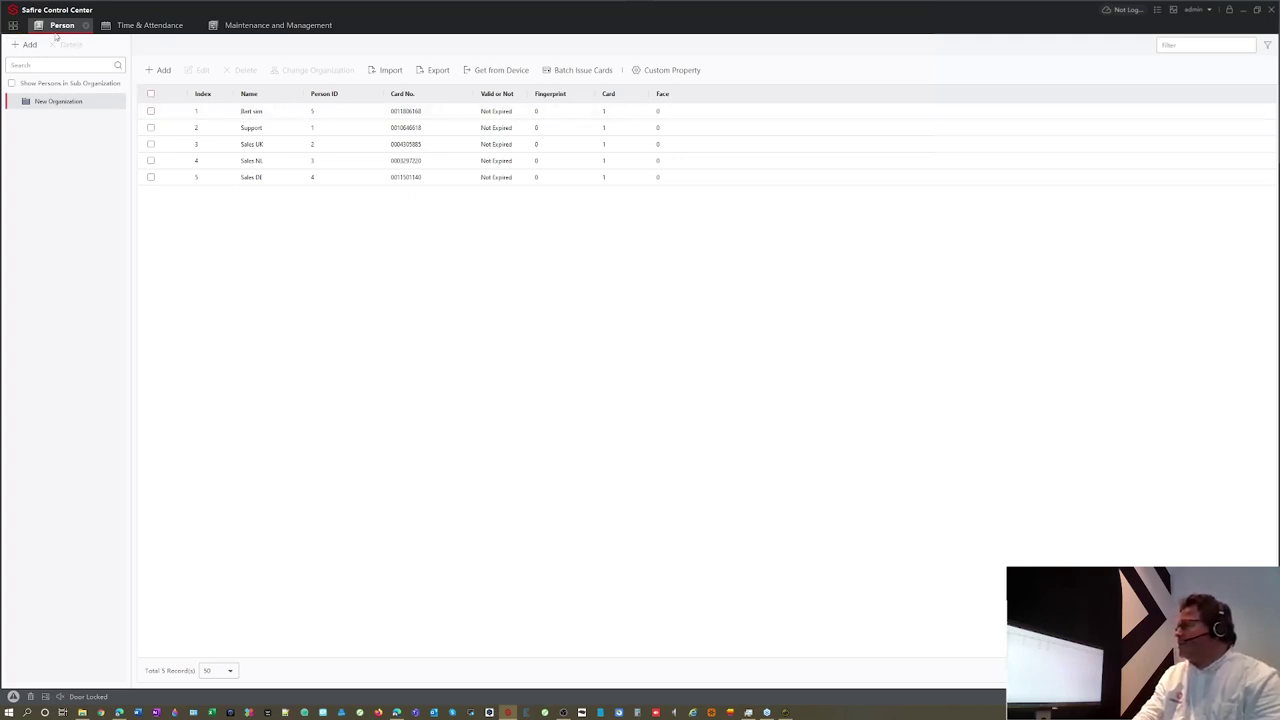
Step: In Access Control, view the schedule templates, then show the Access Group list containing 'All in'
{"action": "left_click", "coordinate": [13, 25]}
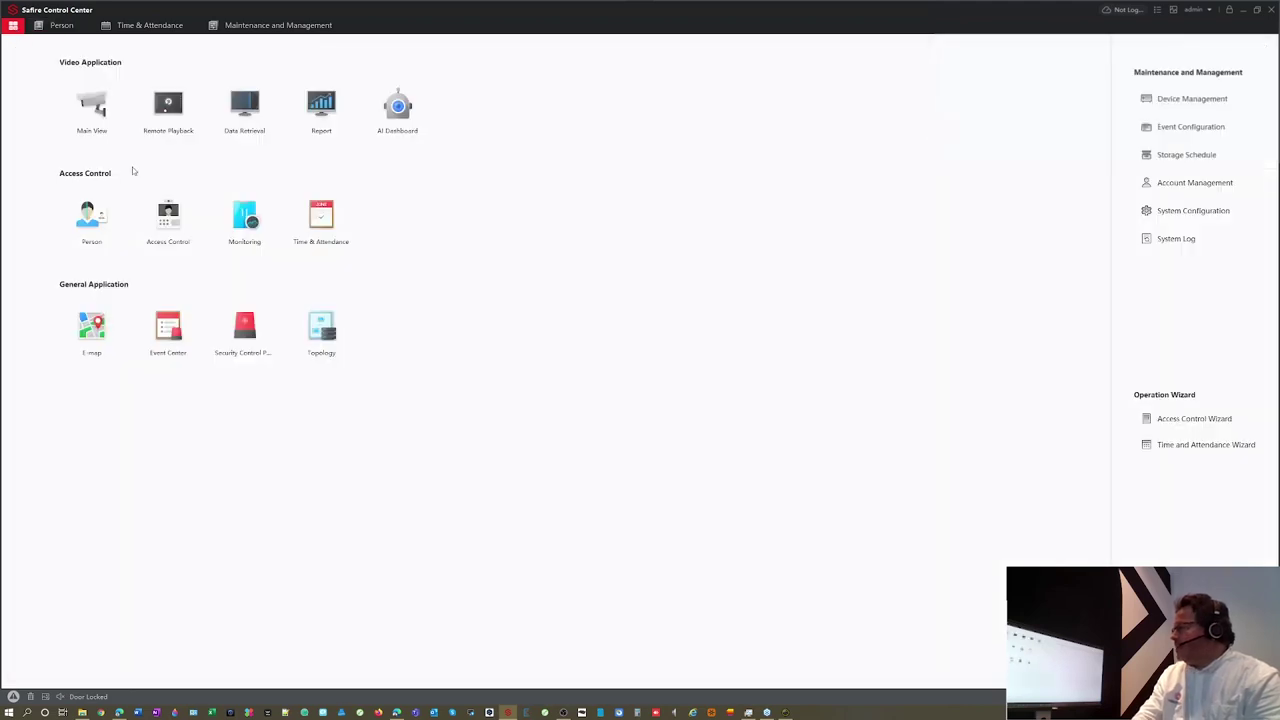
{"action": "left_click", "coordinate": [163, 213]}
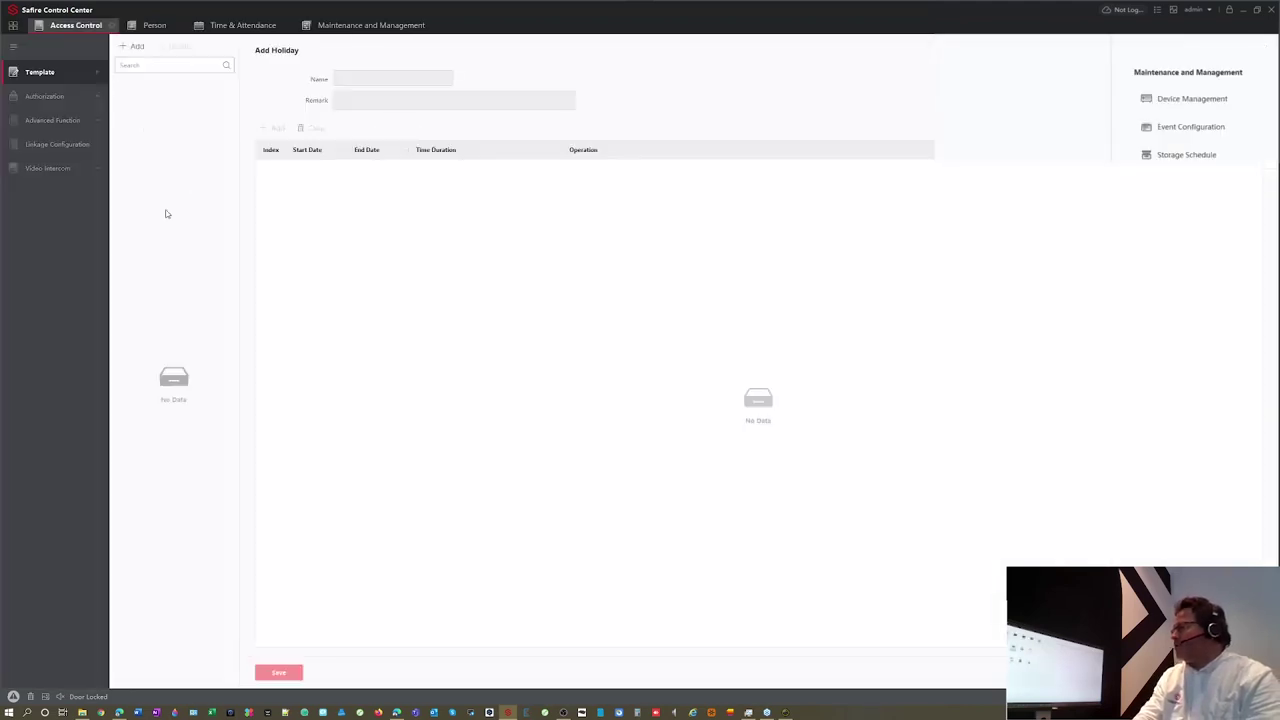
{"action": "left_click", "coordinate": [93, 72]}
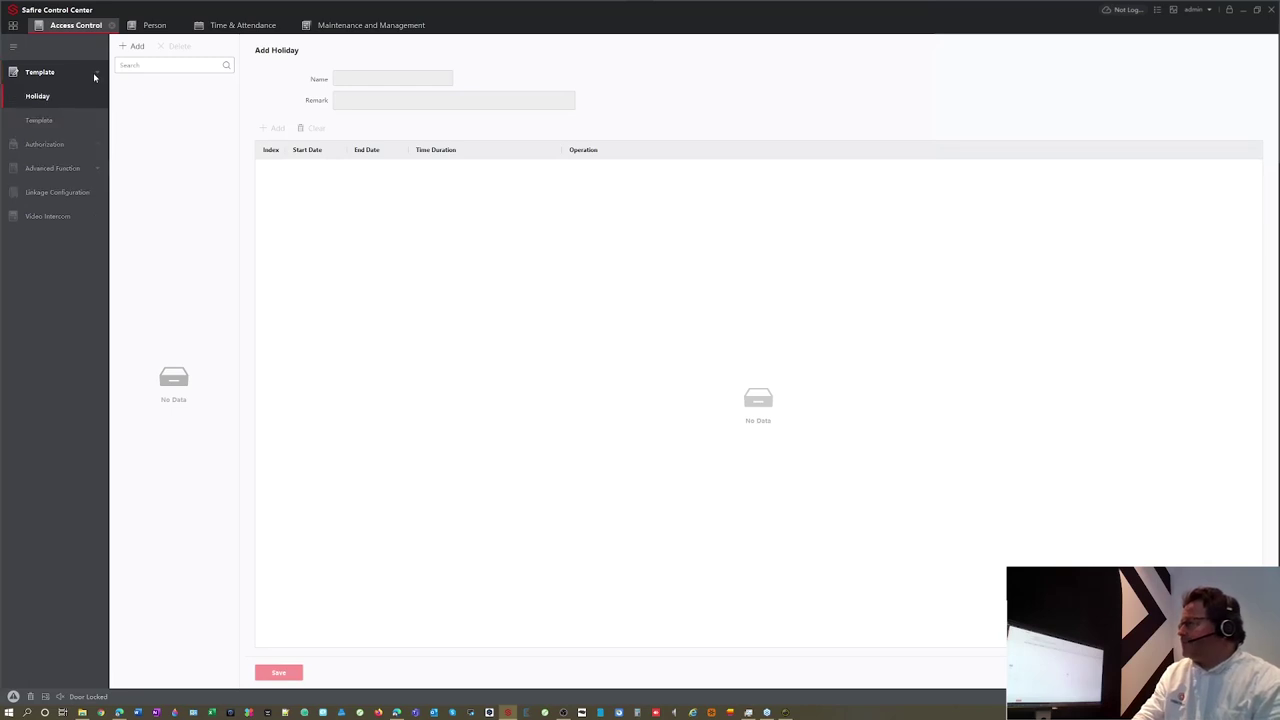
{"action": "left_click", "coordinate": [65, 120]}
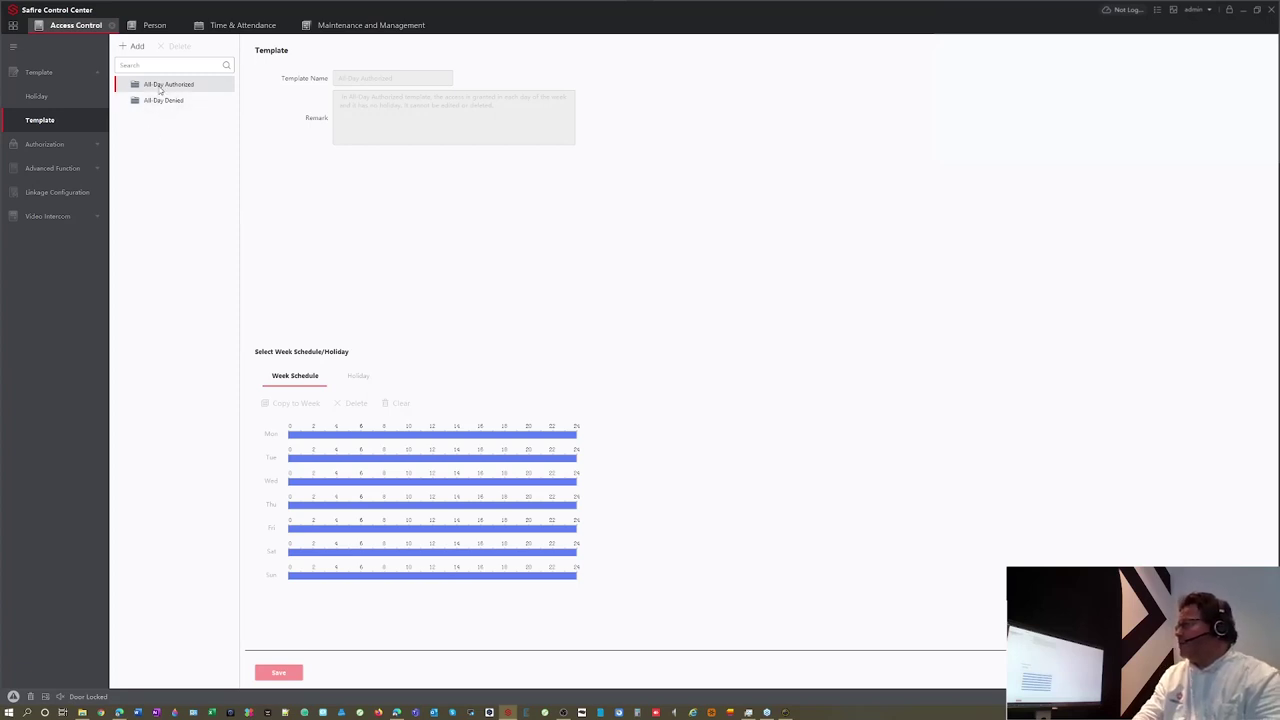
{"action": "left_click", "coordinate": [84, 147]}
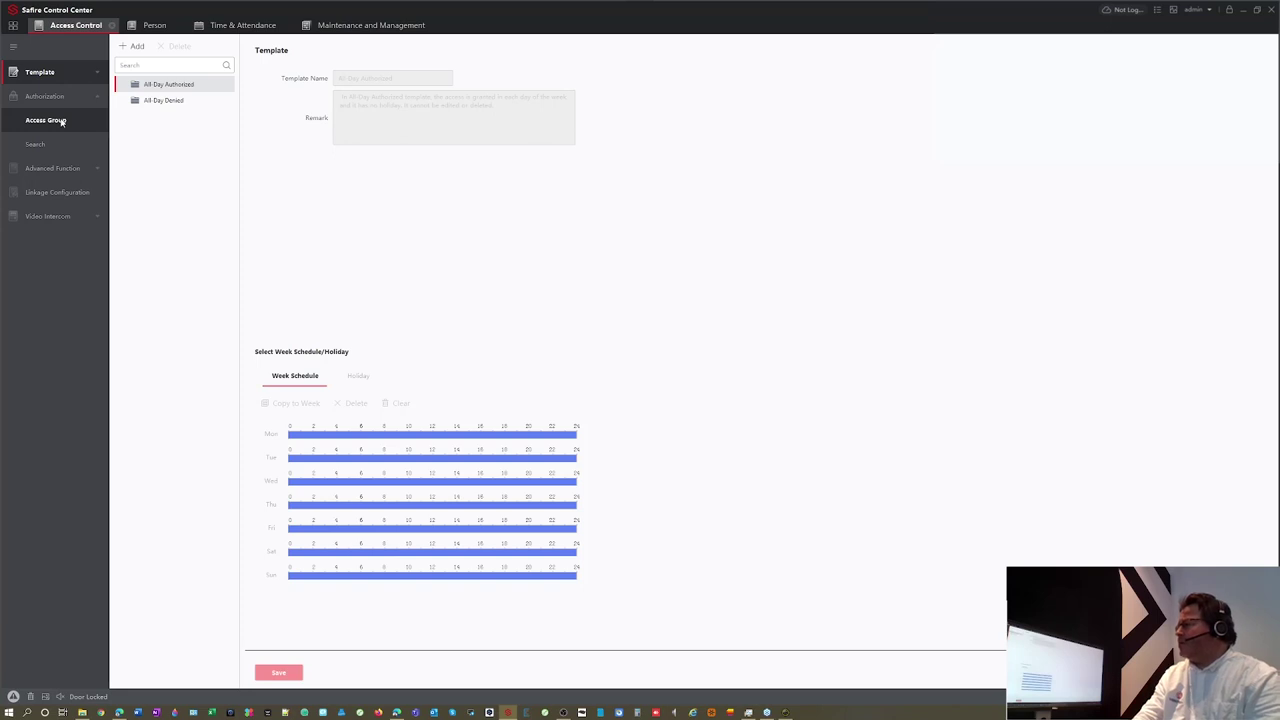
{"action": "left_click", "coordinate": [65, 124]}
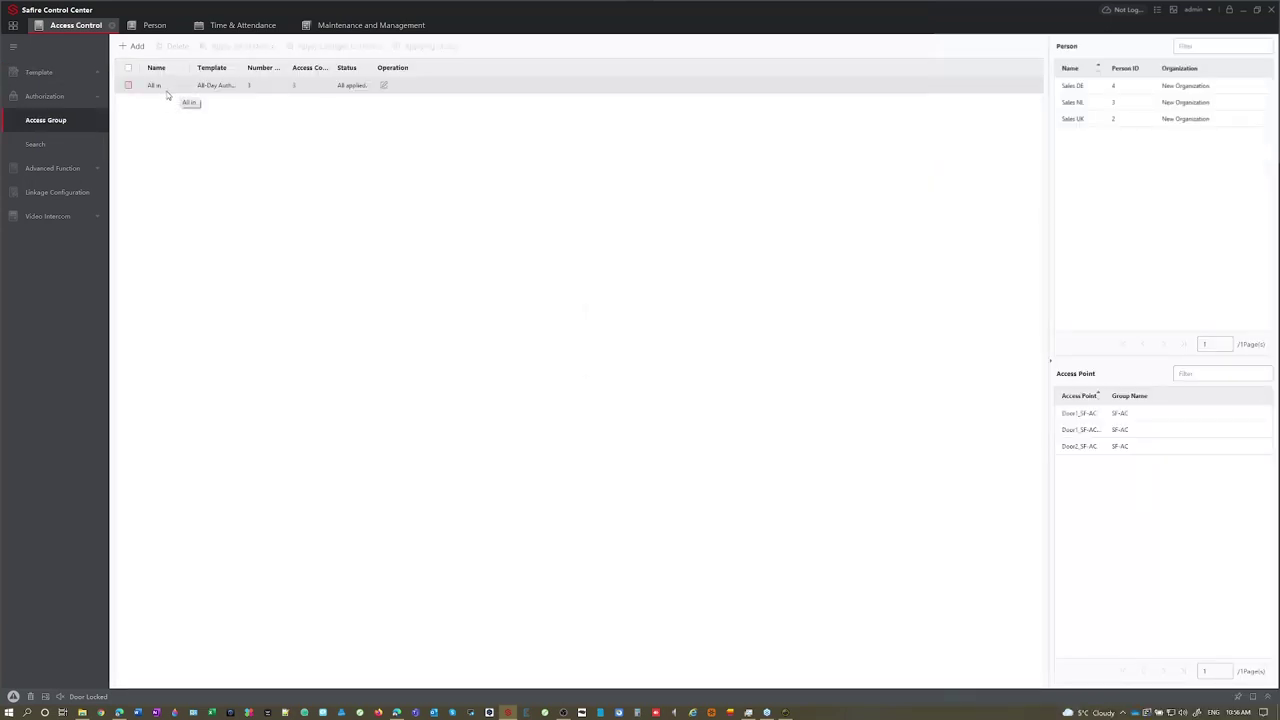
Step: Create the all-day access group 'Door 2' with person ID 5 and Door2_SF-AC, and save it
{"action": "left_click", "coordinate": [131, 46]}
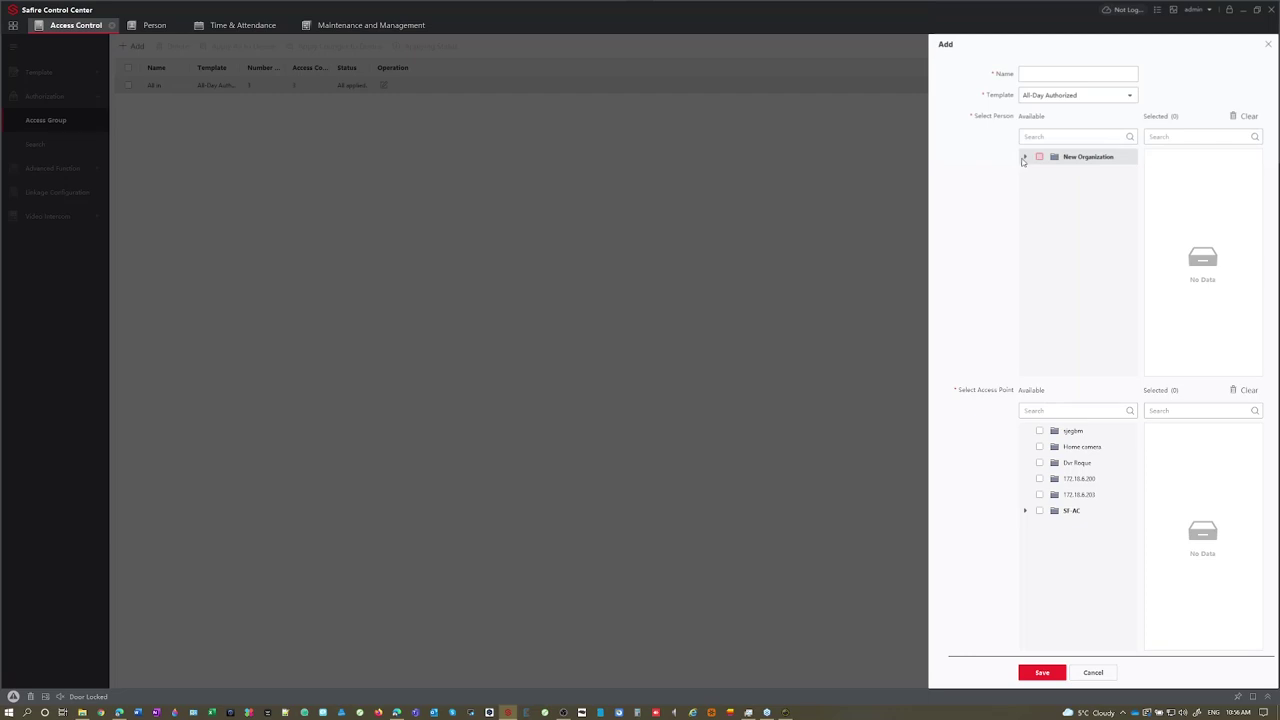
{"action": "left_click", "coordinate": [1024, 158]}
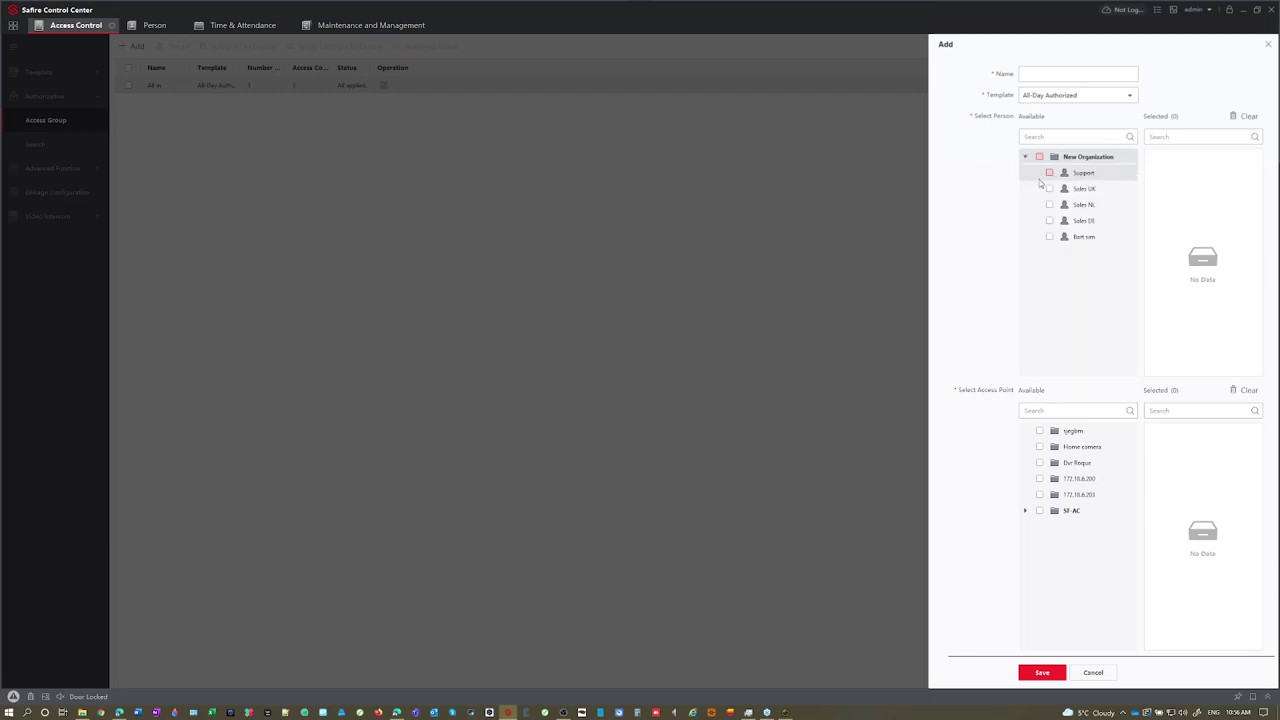
{"action": "left_click", "coordinate": [1049, 237]}
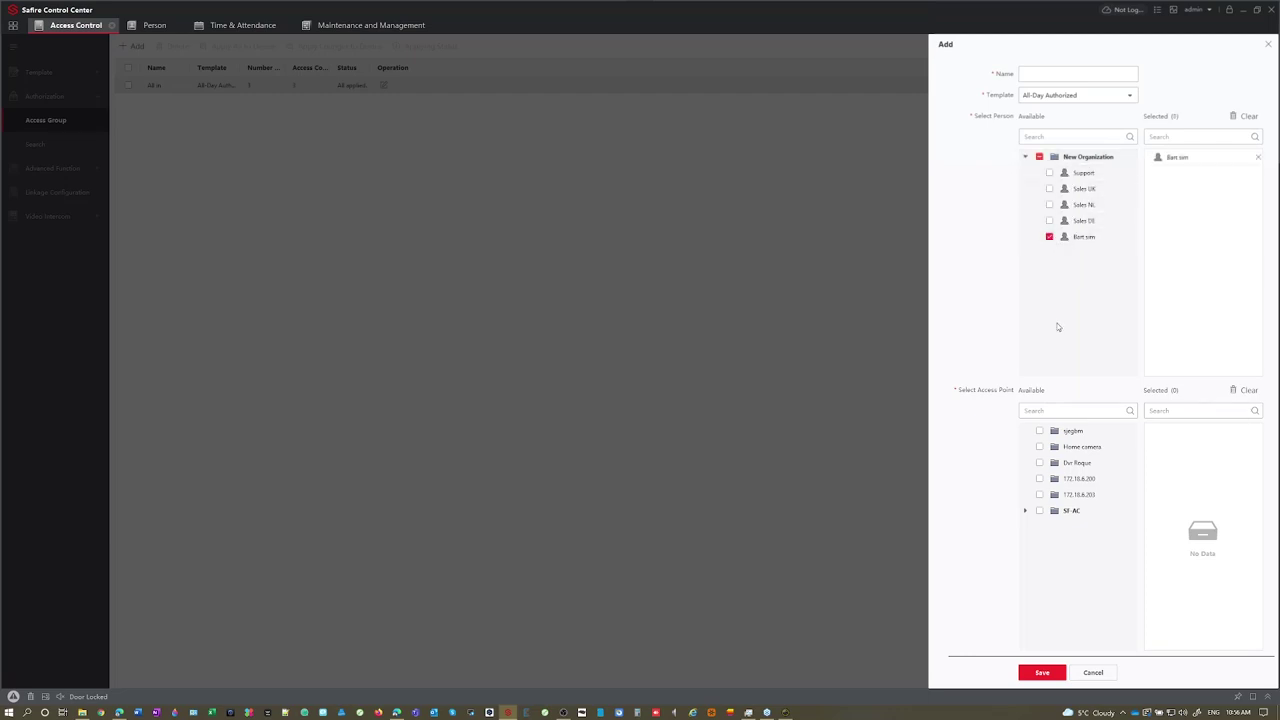
{"action": "left_click", "coordinate": [1024, 511]}
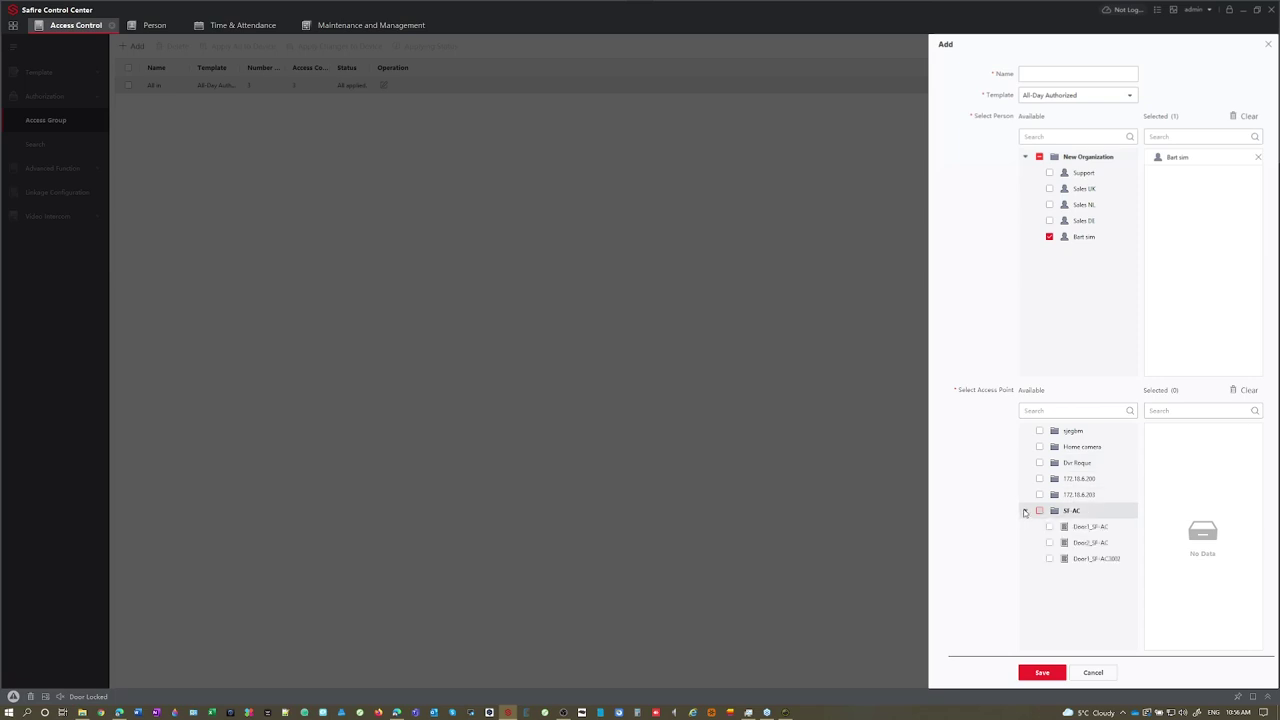
{"action": "left_click", "coordinate": [1049, 543]}
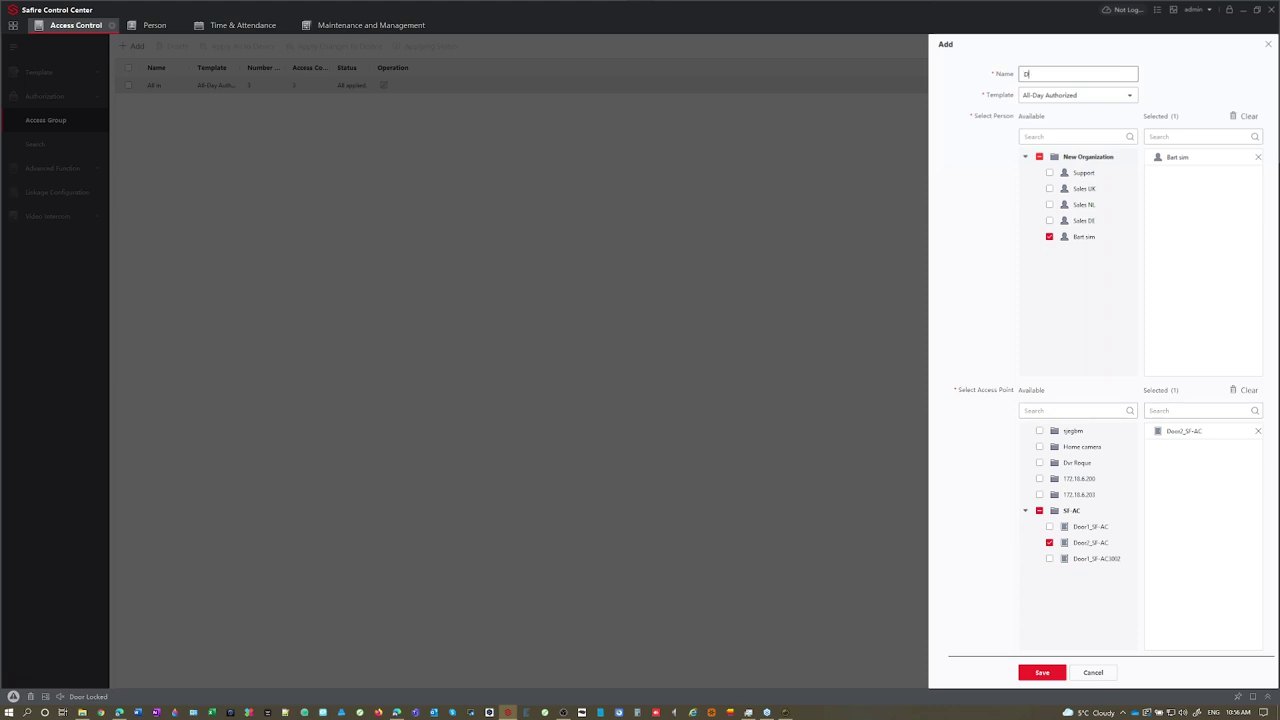
{"action": "type", "text": "oor 2"}
{"action": "left_click", "coordinate": [1040, 672]}
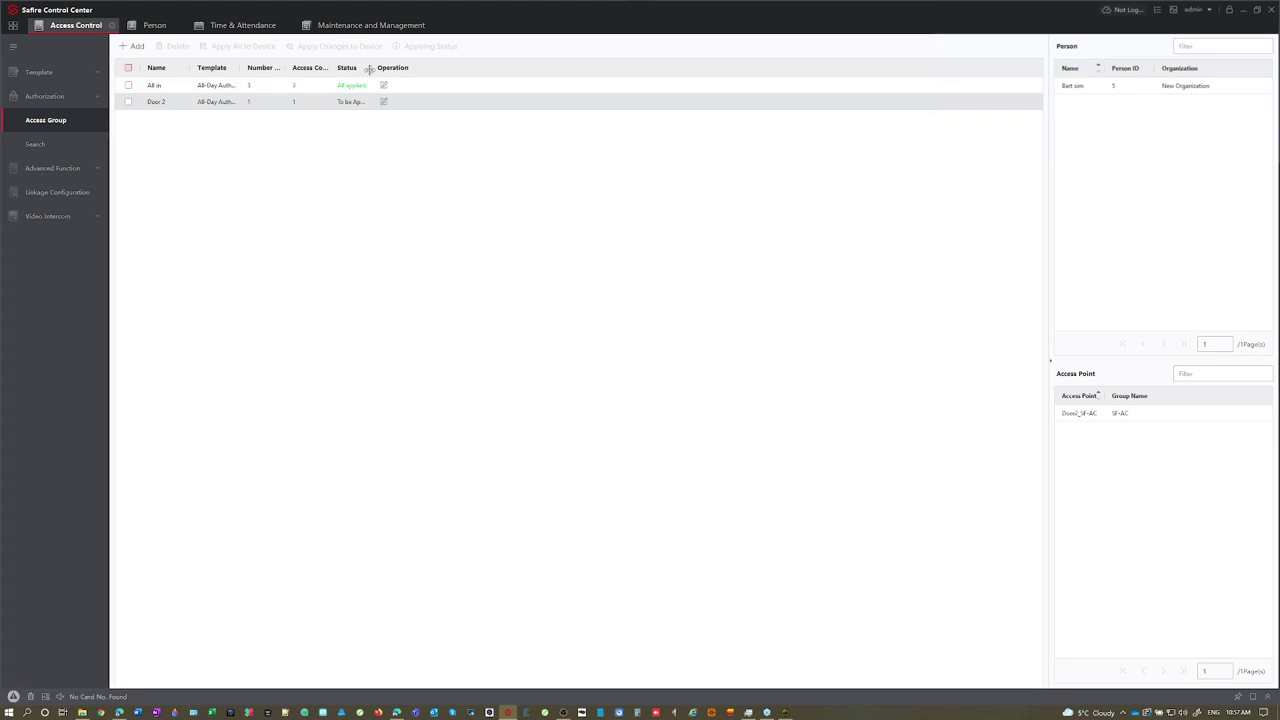
Step: Widen the Status column and apply the Door 2 access group to the SF-AC device
{"action": "left_click_drag", "start_coordinate": [371, 68], "coordinate": [466, 91]}
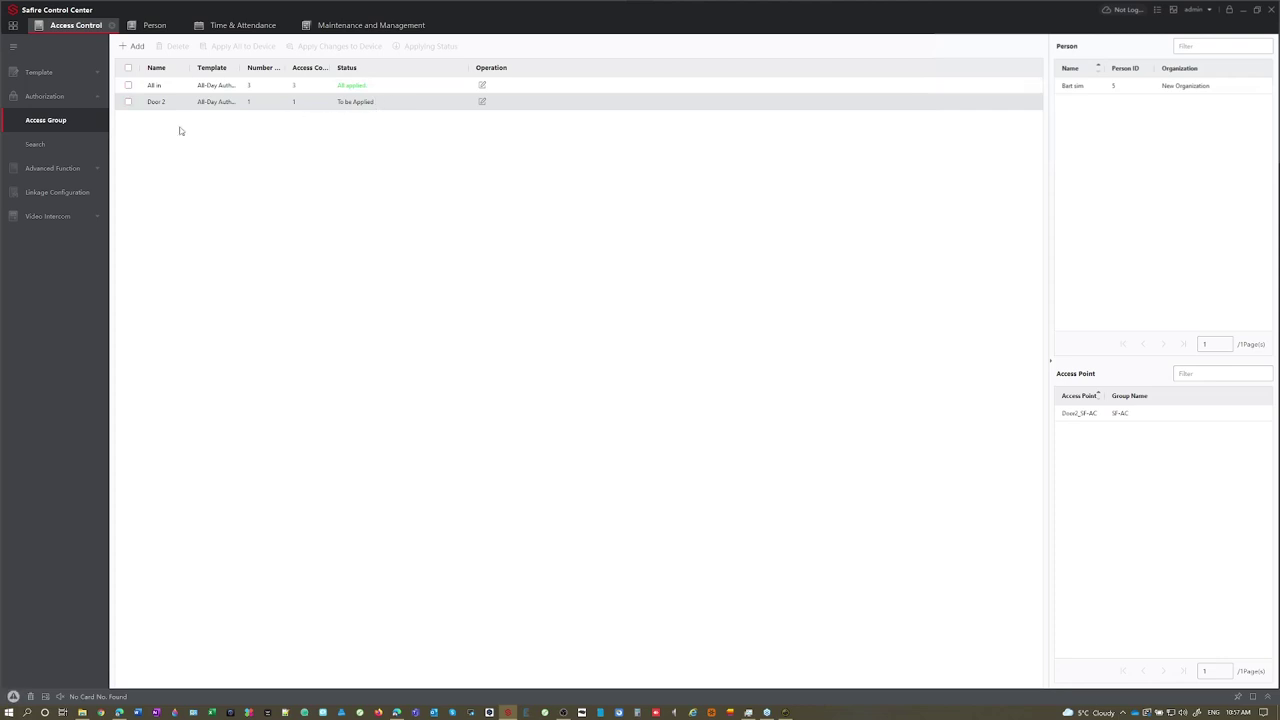
{"action": "left_click", "coordinate": [126, 103]}
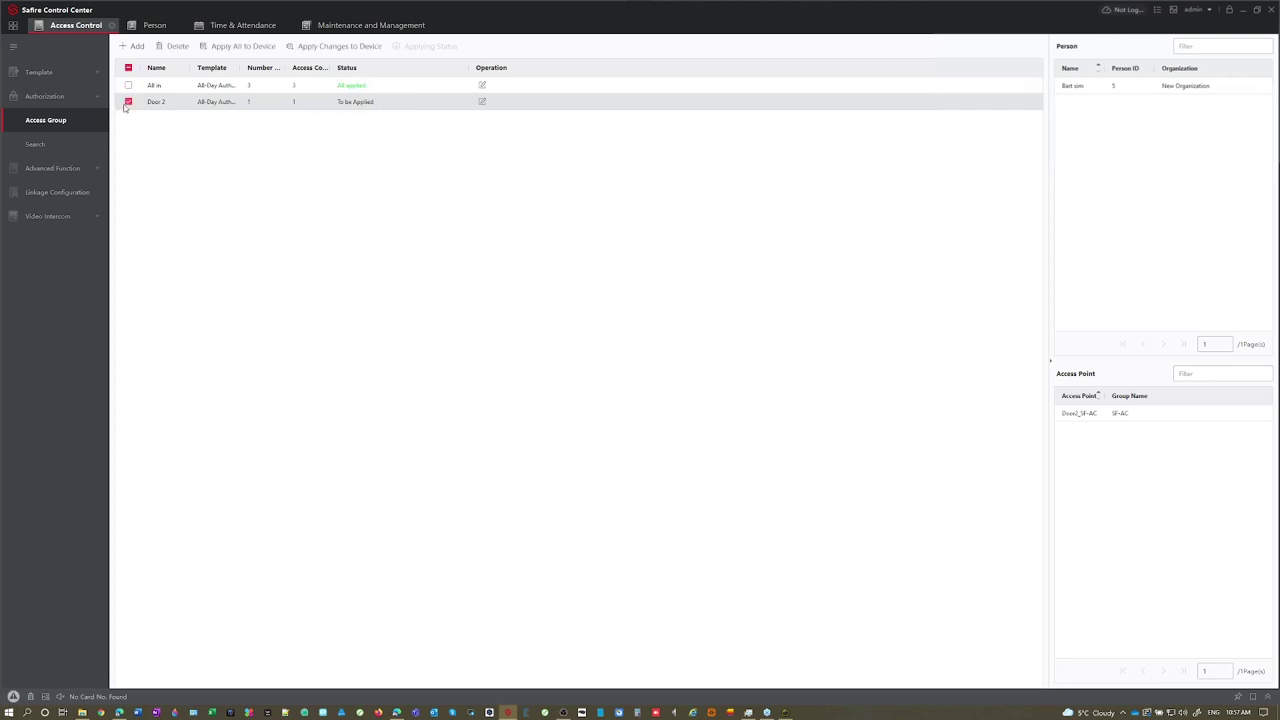
{"action": "left_click", "coordinate": [257, 48]}
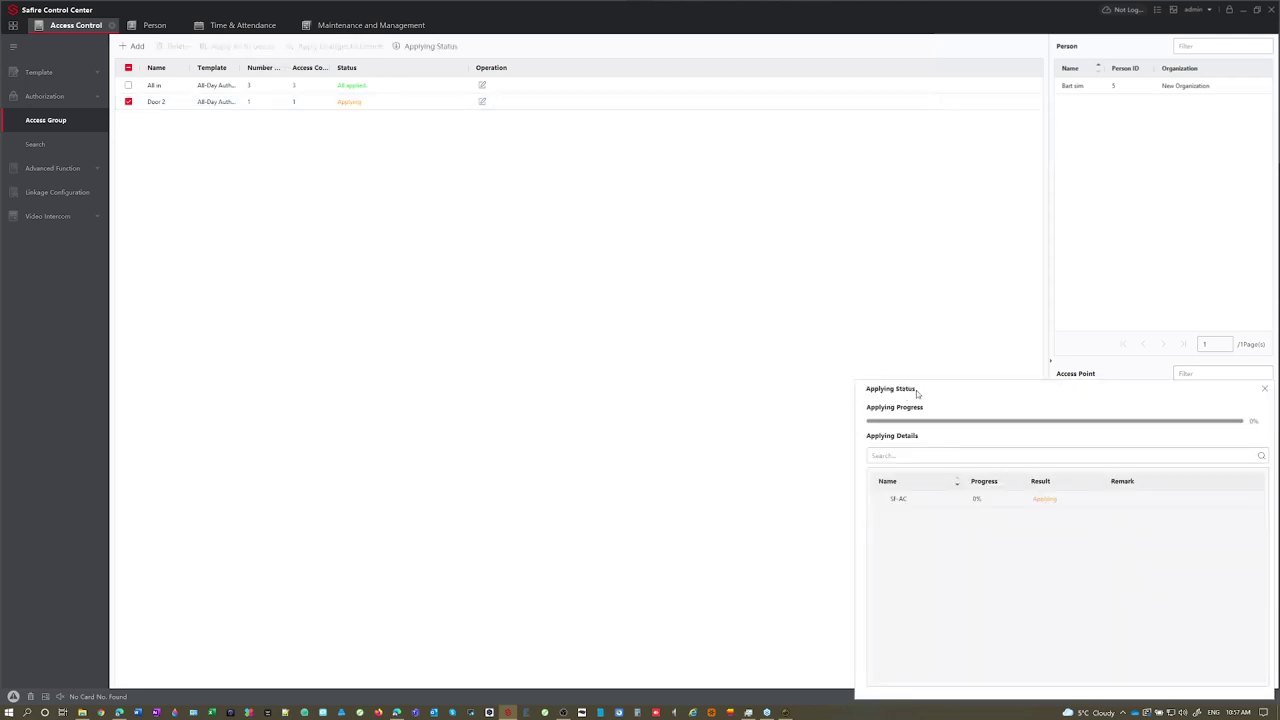
{"action": "left_click_drag", "start_coordinate": [918, 394], "coordinate": [511, 202]}
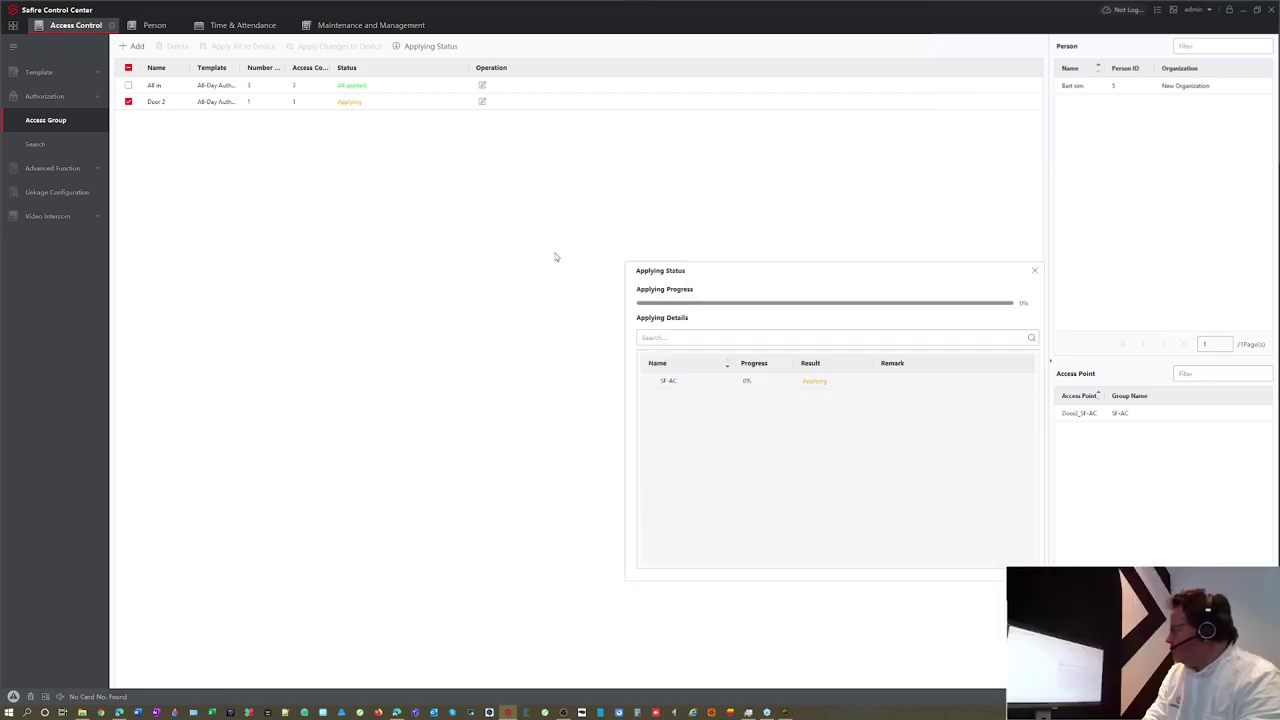
Step: Check the SF-AC 'All applied' result, close the status panel, and return to the module home page
{"action": "left_click", "coordinate": [228, 28]}
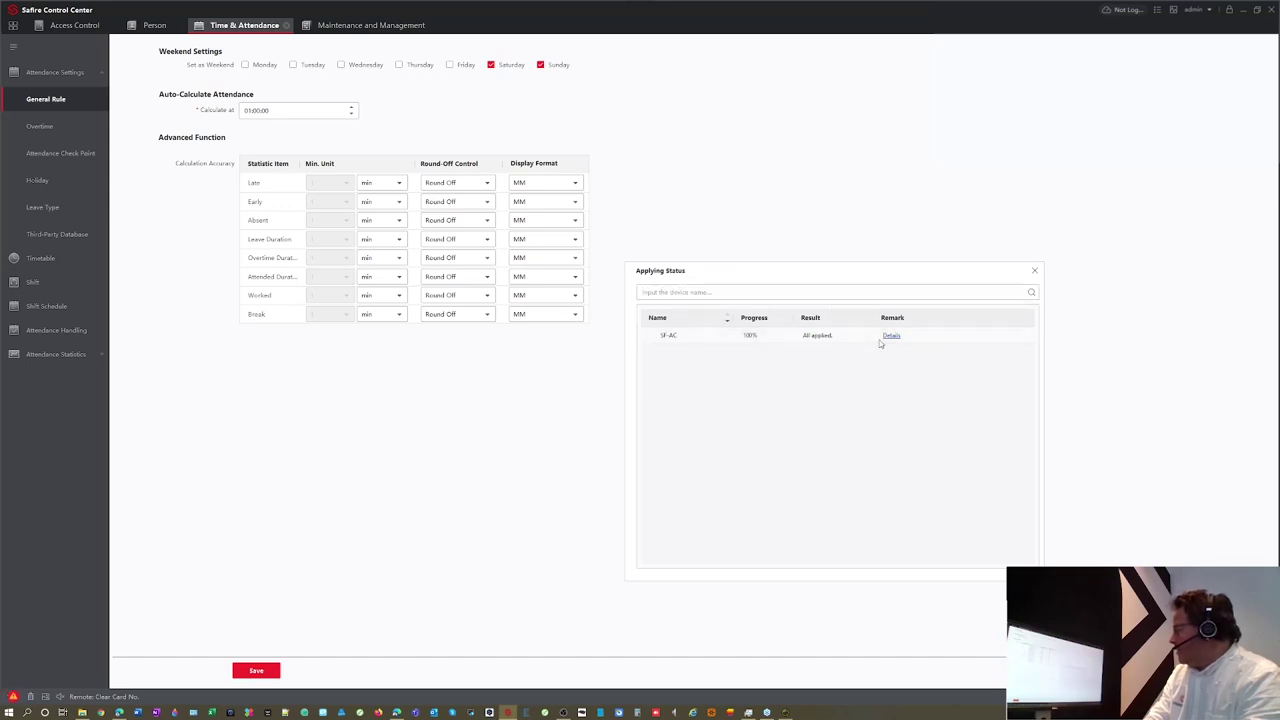
{"action": "left_click", "coordinate": [895, 336]}
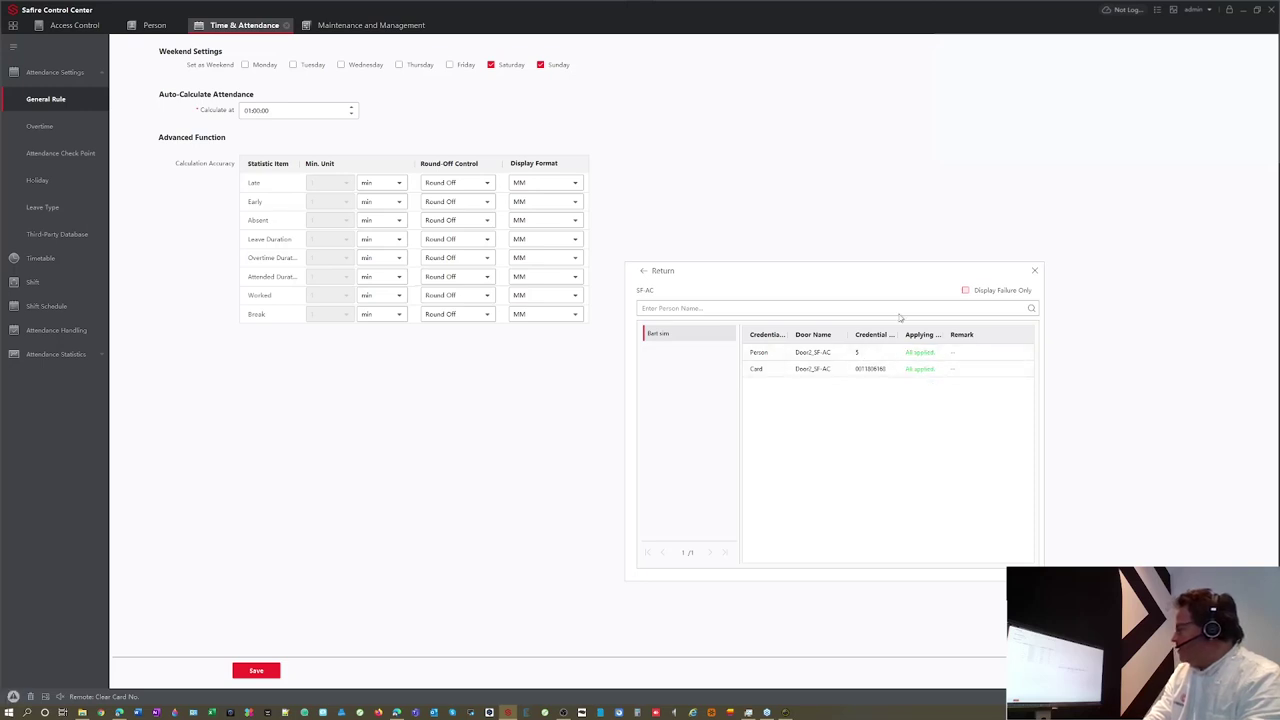
{"action": "left_click", "coordinate": [1036, 271]}
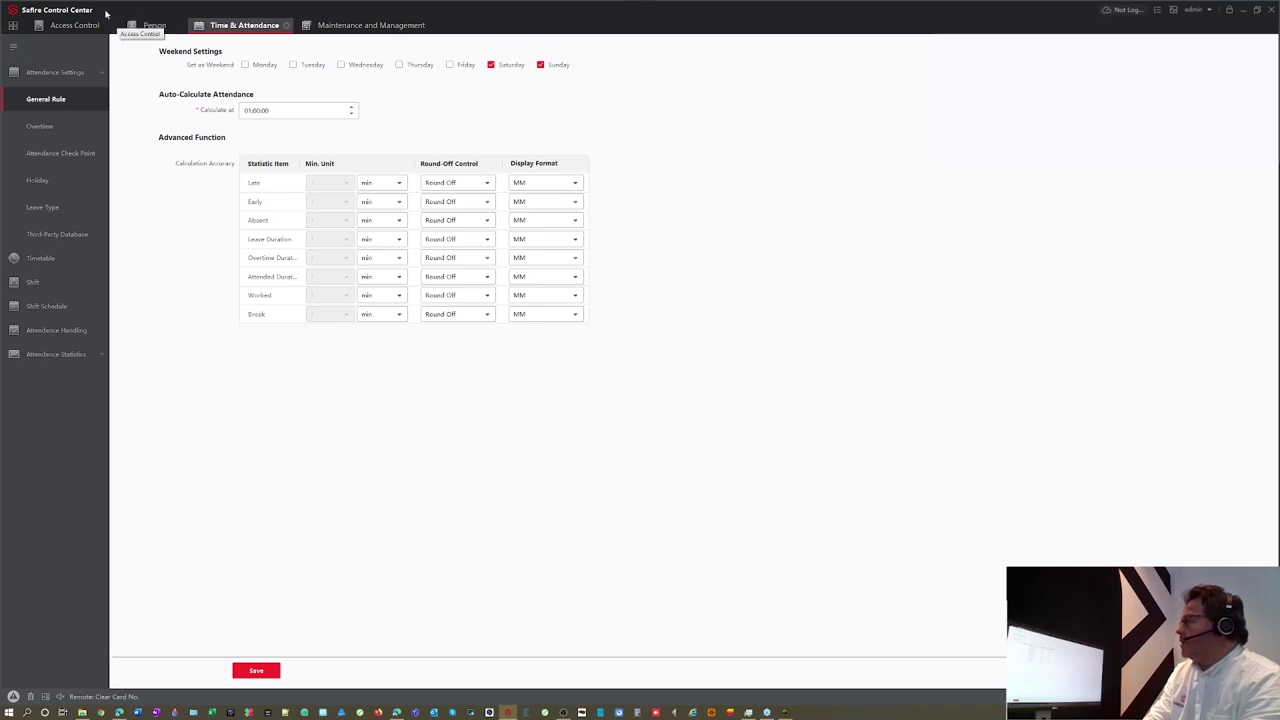
{"action": "left_click", "coordinate": [18, 30]}
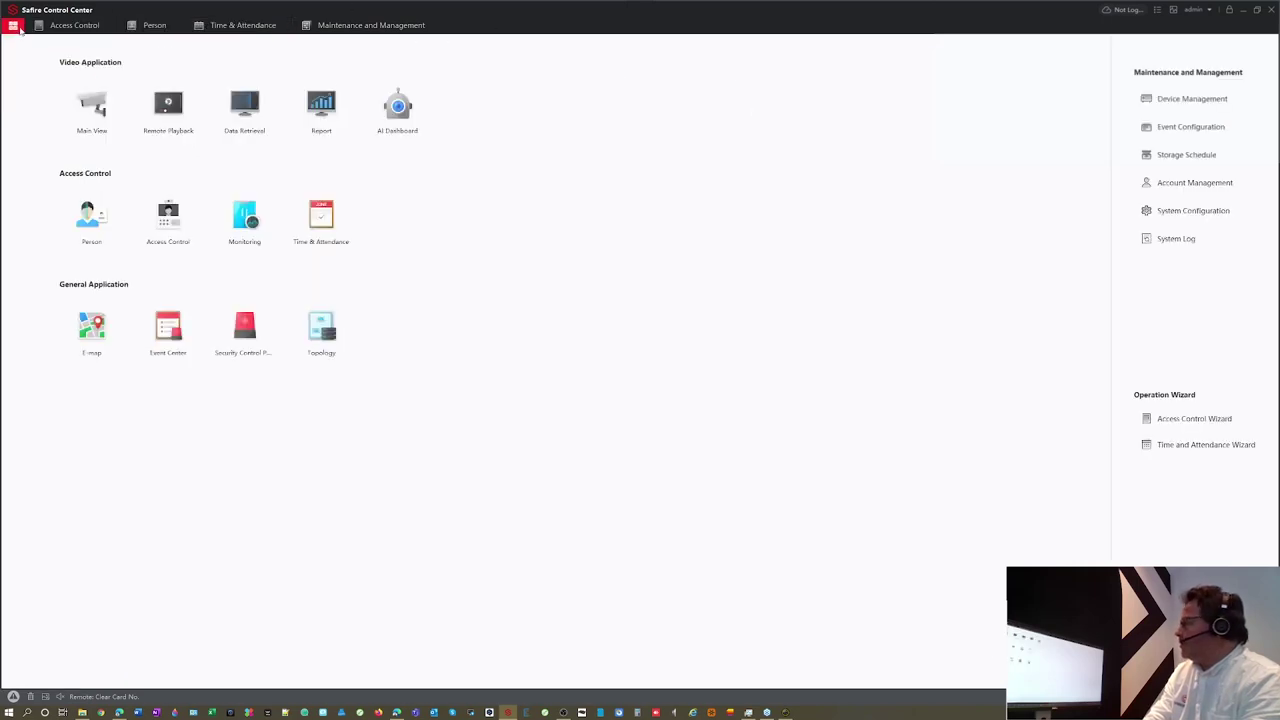
Step: From Monitoring, remotely unlock Door1_SF-AC and Door2_SF-AC
{"action": "left_click", "coordinate": [248, 220]}
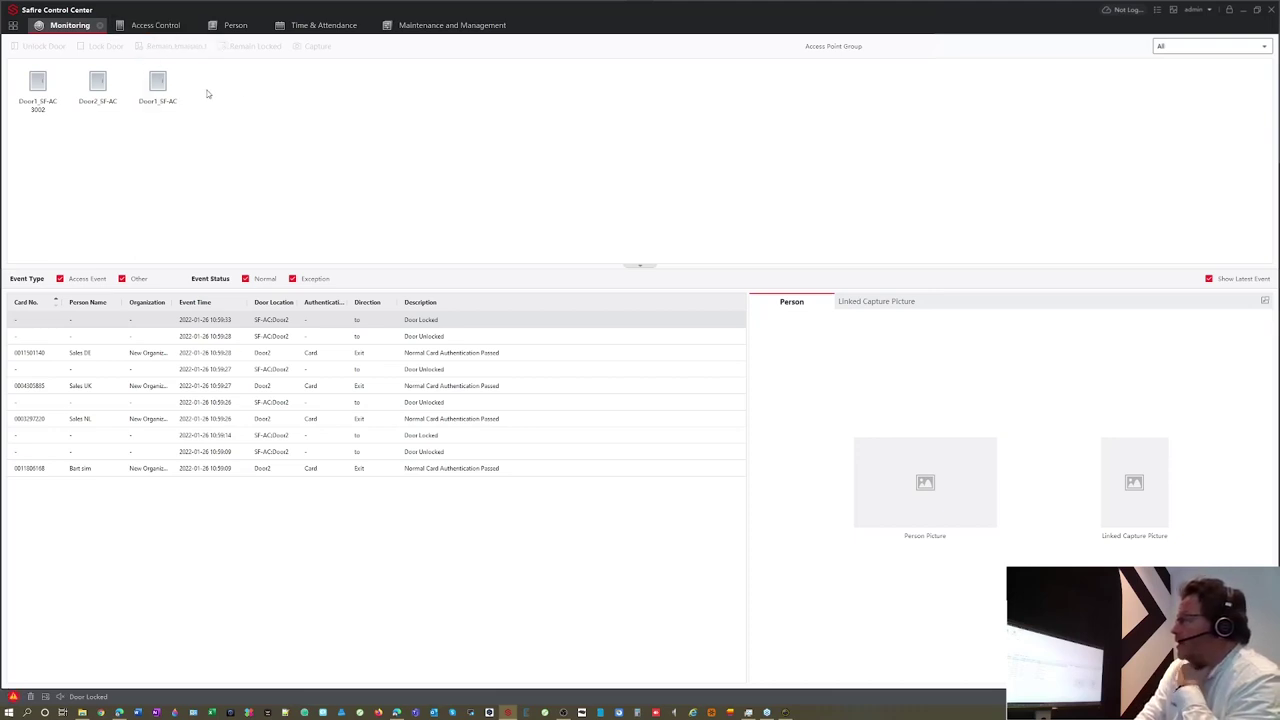
{"action": "left_click", "coordinate": [163, 88]}
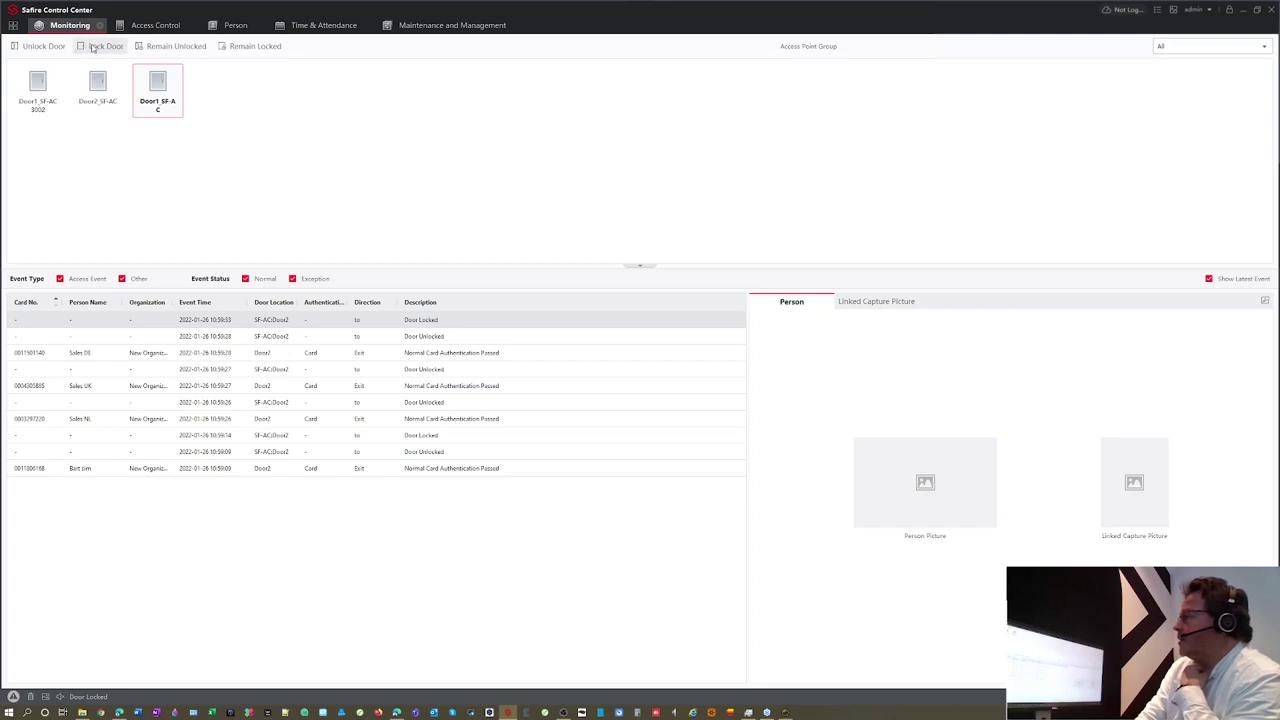
{"action": "left_click", "coordinate": [37, 47]}
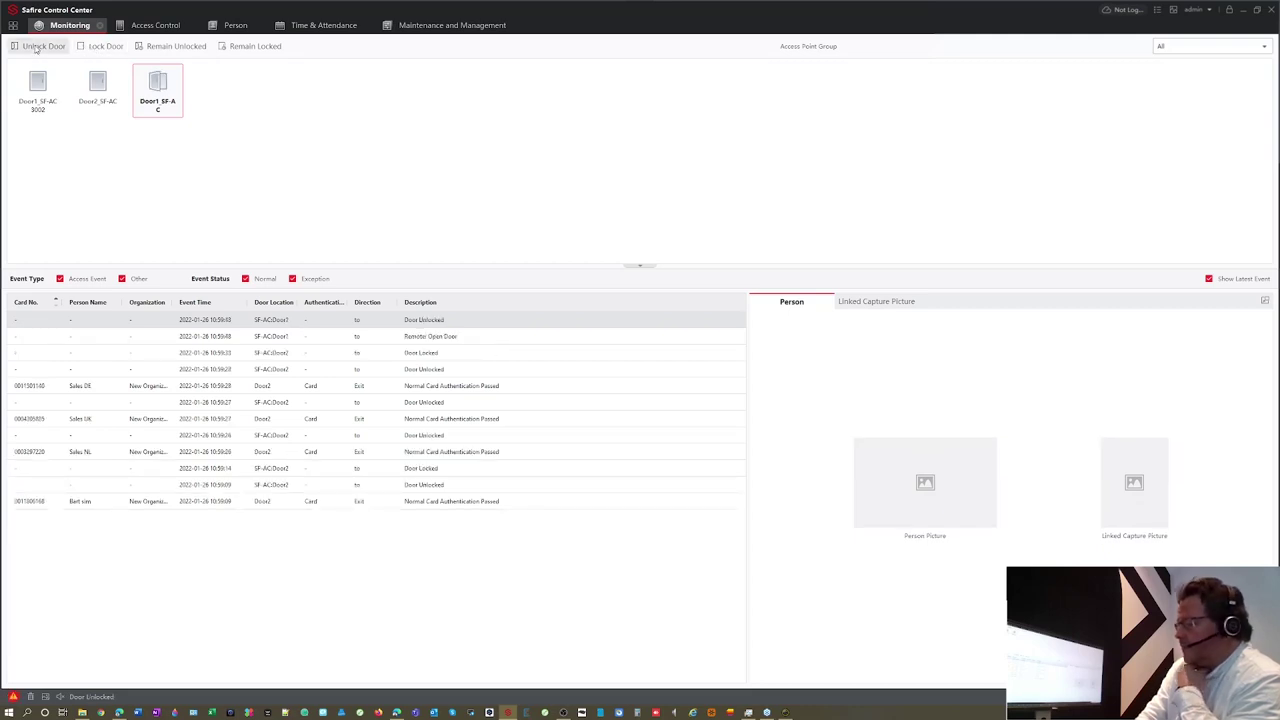
{"action": "left_click", "coordinate": [110, 86]}
{"action": "left_click", "coordinate": [42, 47]}
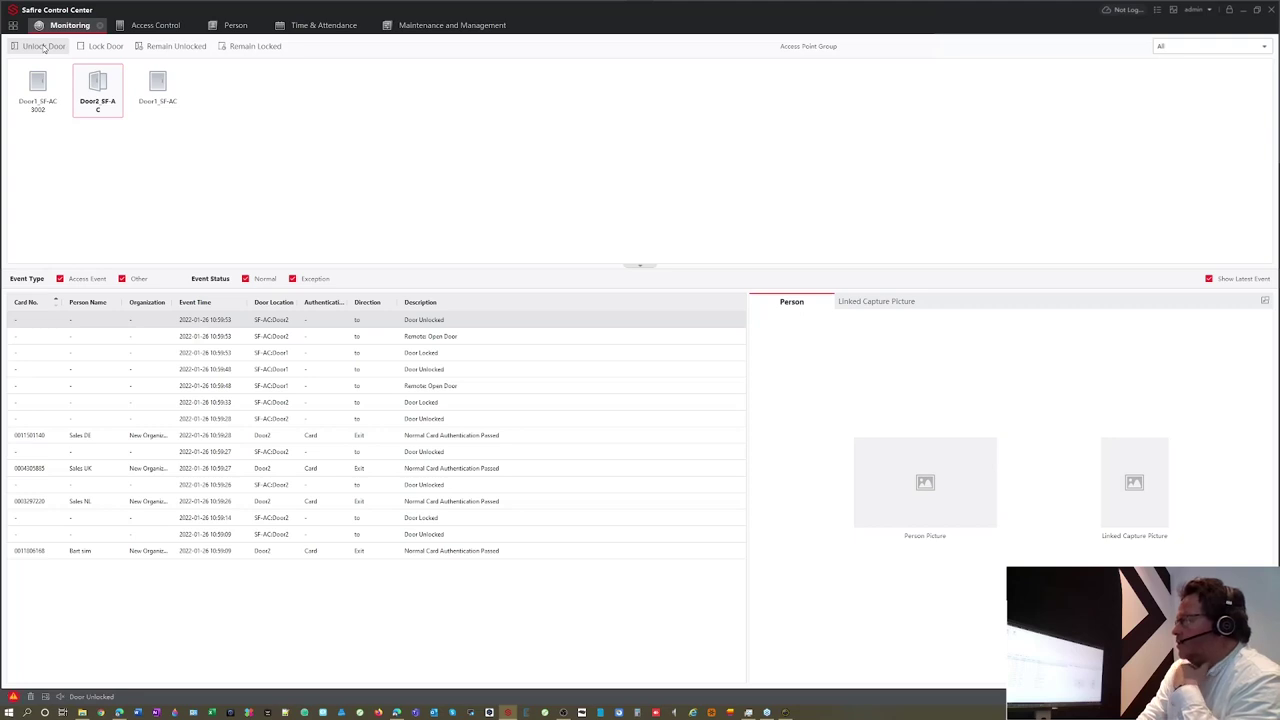
Step: Lock Door2_SF-AC, set it to Remain Locked, then unlock and lock it again
{"action": "left_click", "coordinate": [102, 46]}
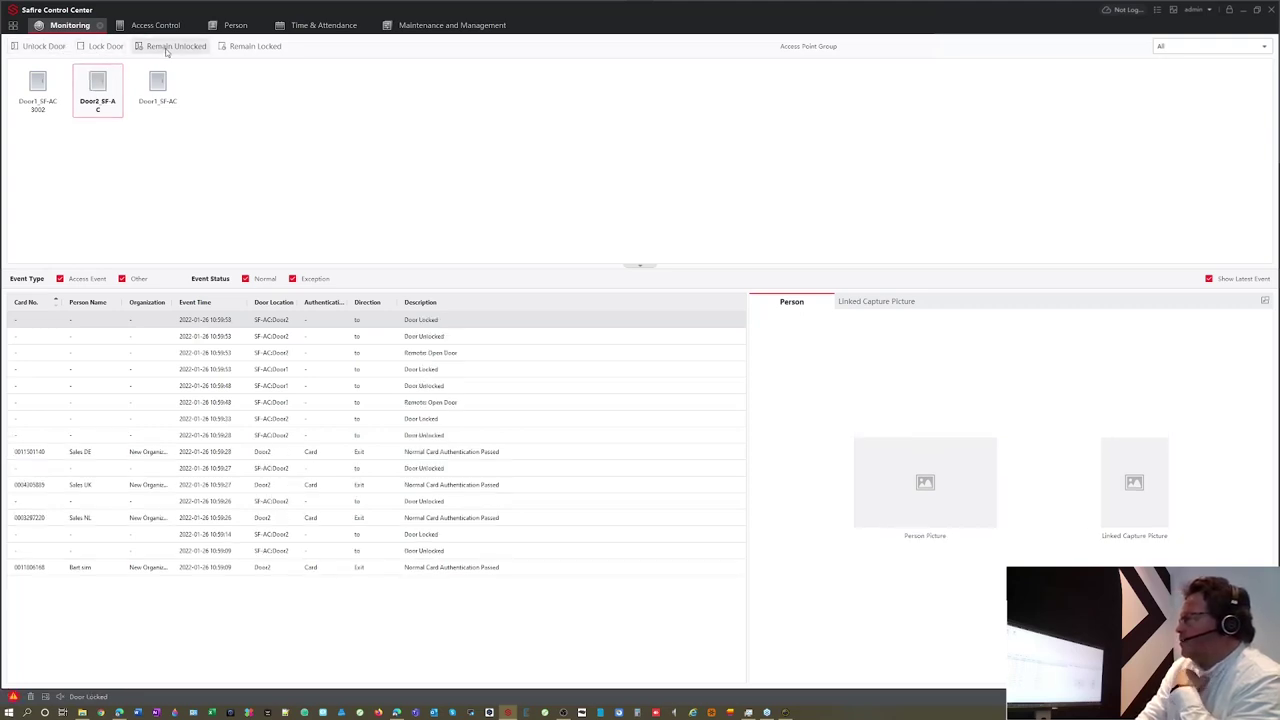
{"action": "left_click", "coordinate": [238, 54]}
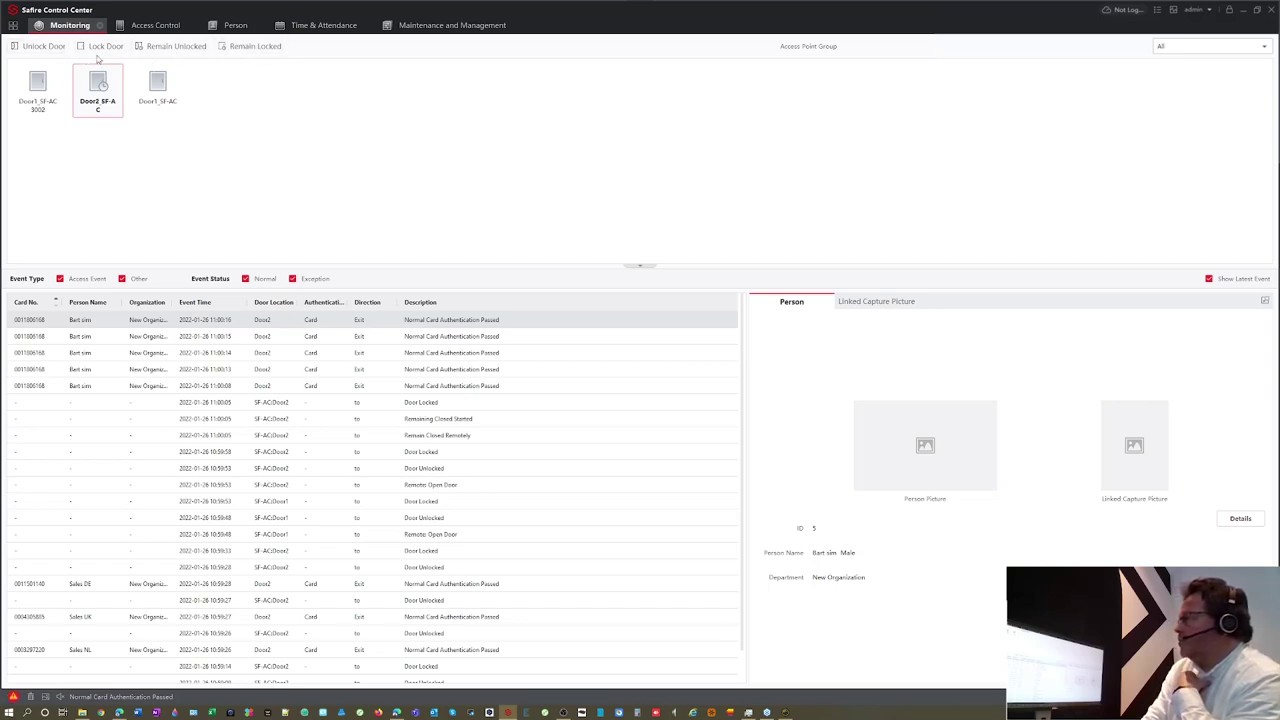
{"action": "left_click", "coordinate": [44, 50]}
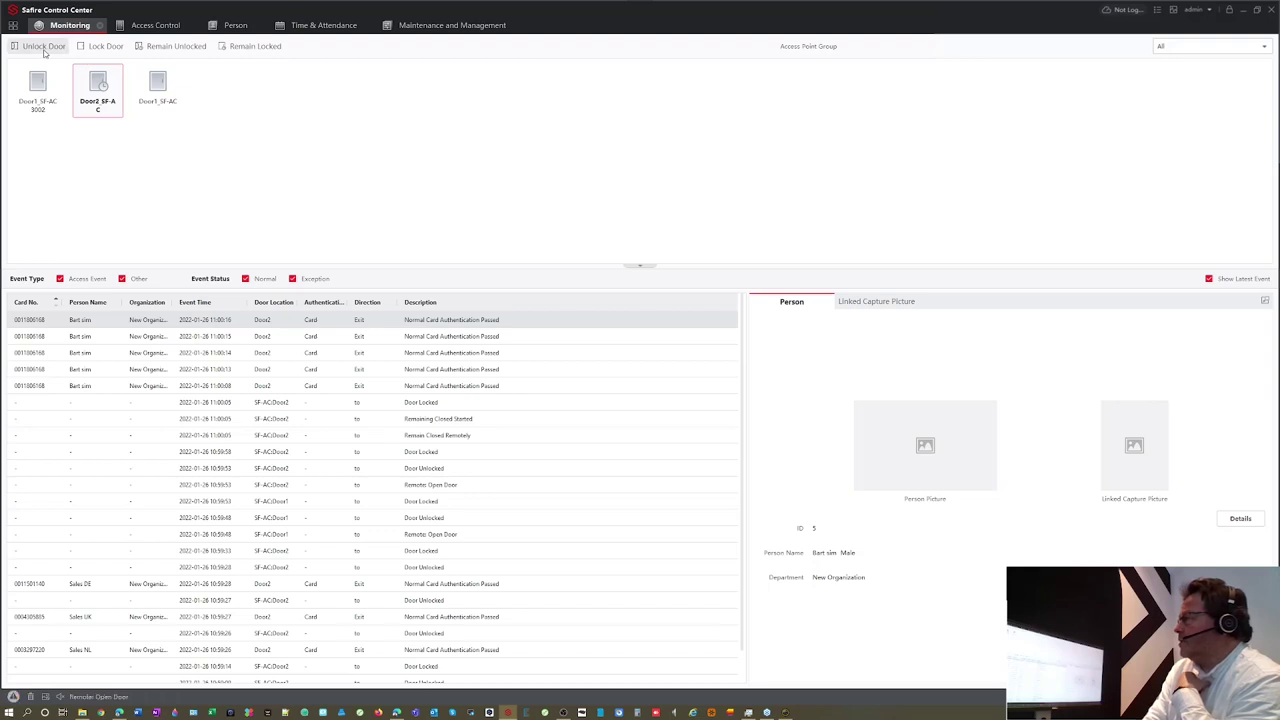
{"action": "left_click", "coordinate": [95, 50]}
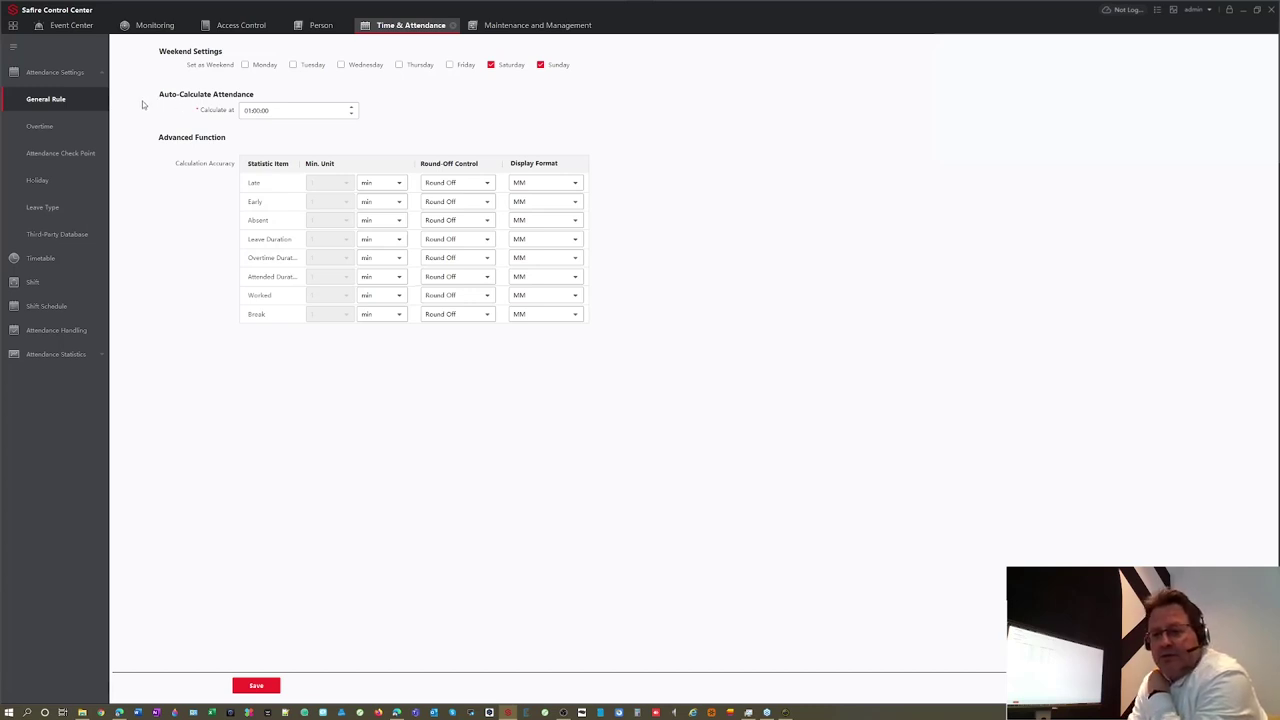
Step: Schedule Day Shift for the New Organization department and save it
{"action": "left_click", "coordinate": [52, 307]}
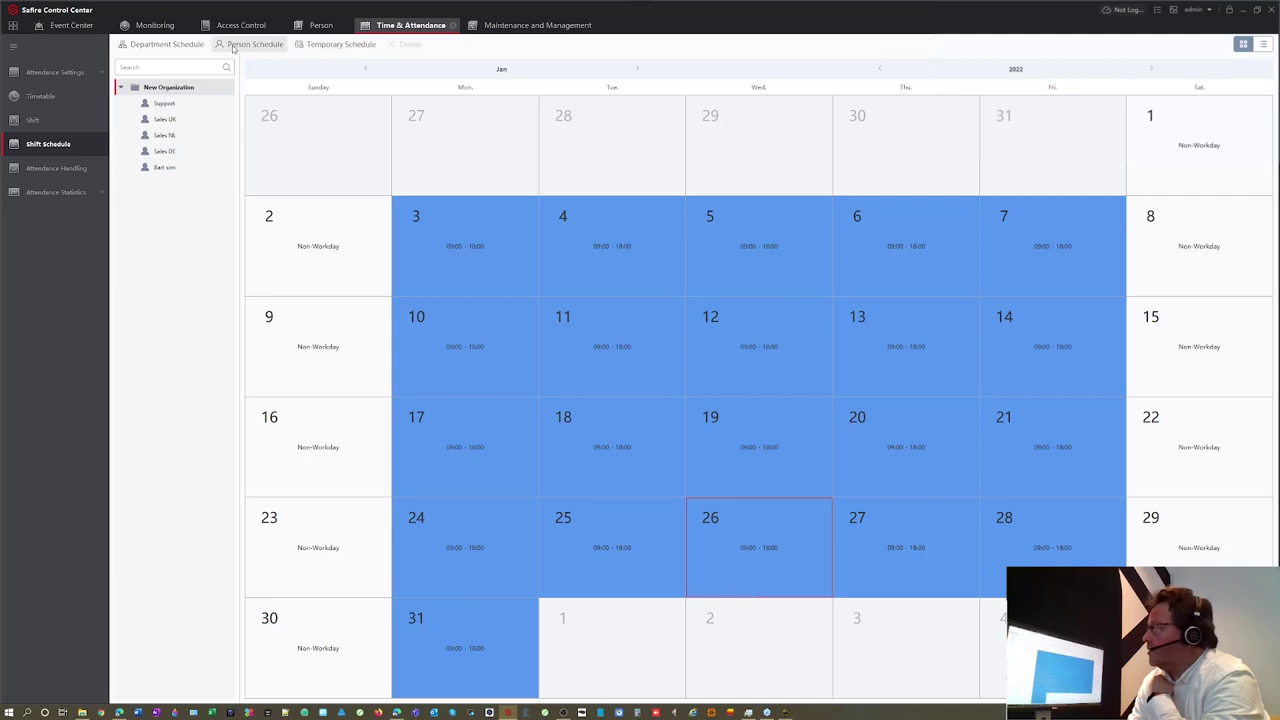
{"action": "left_click", "coordinate": [188, 47]}
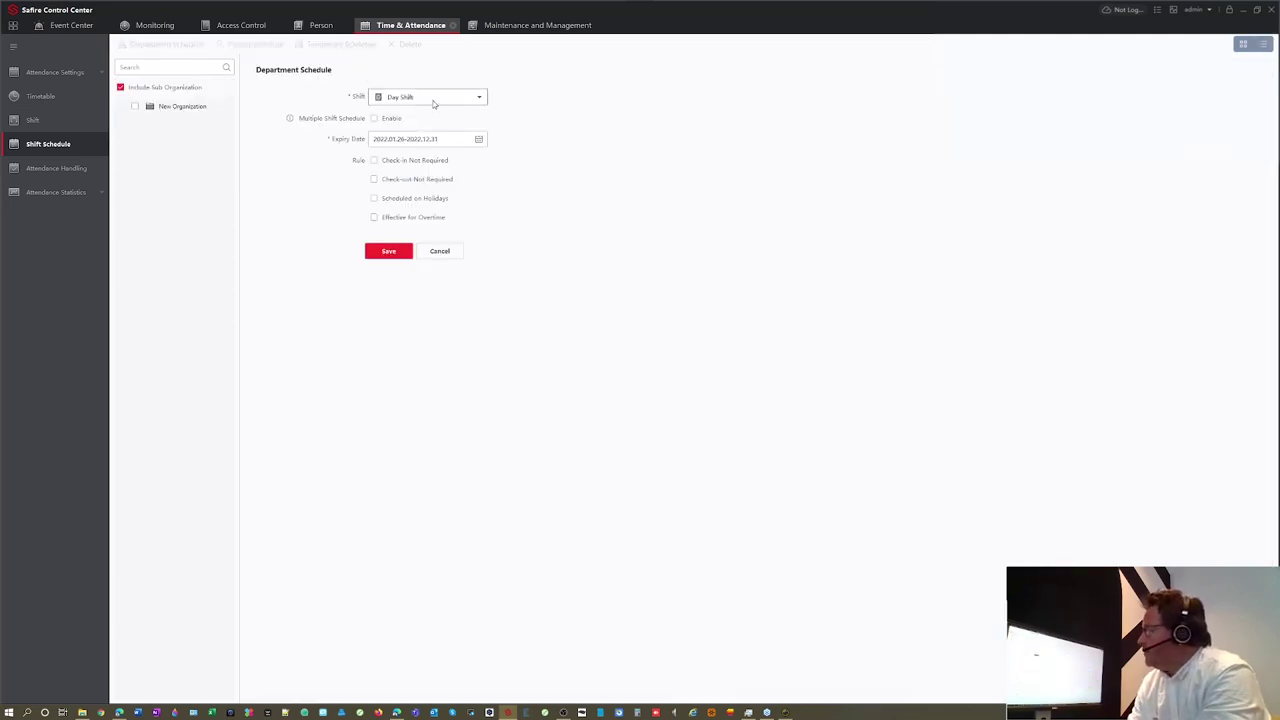
{"action": "left_click", "coordinate": [433, 101]}
{"action": "left_click", "coordinate": [433, 101]}
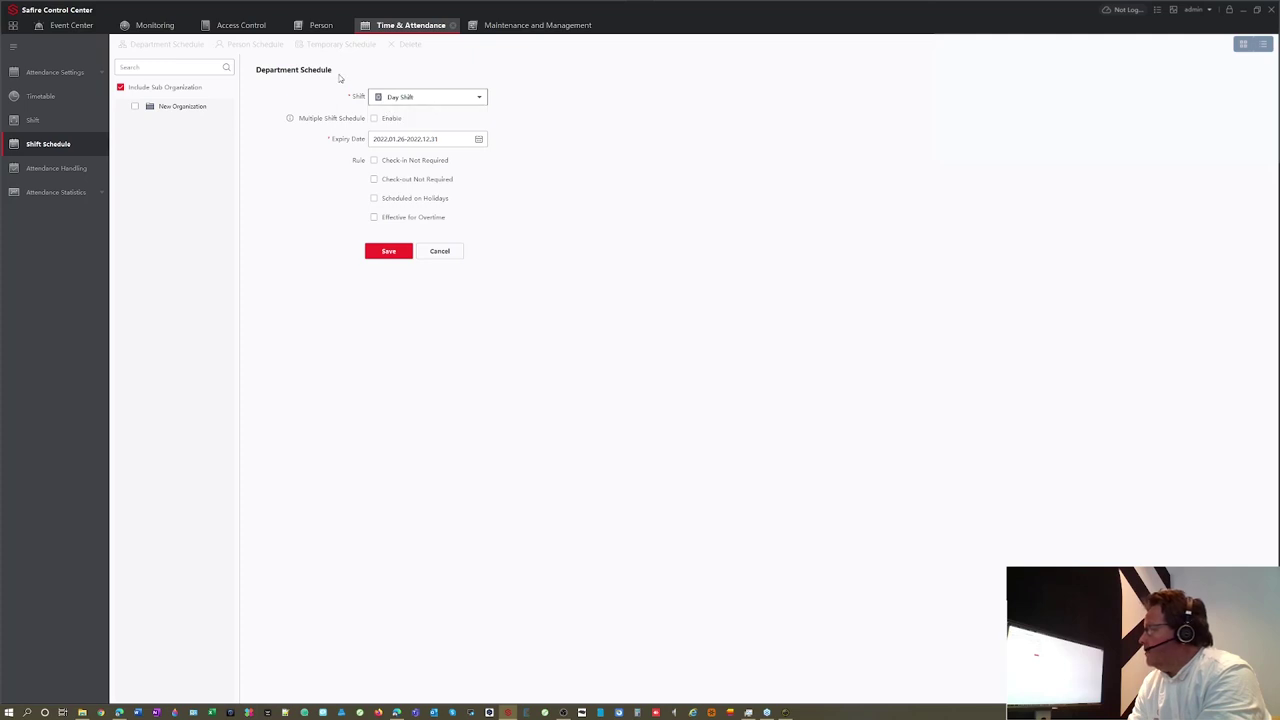
{"action": "left_click", "coordinate": [136, 106]}
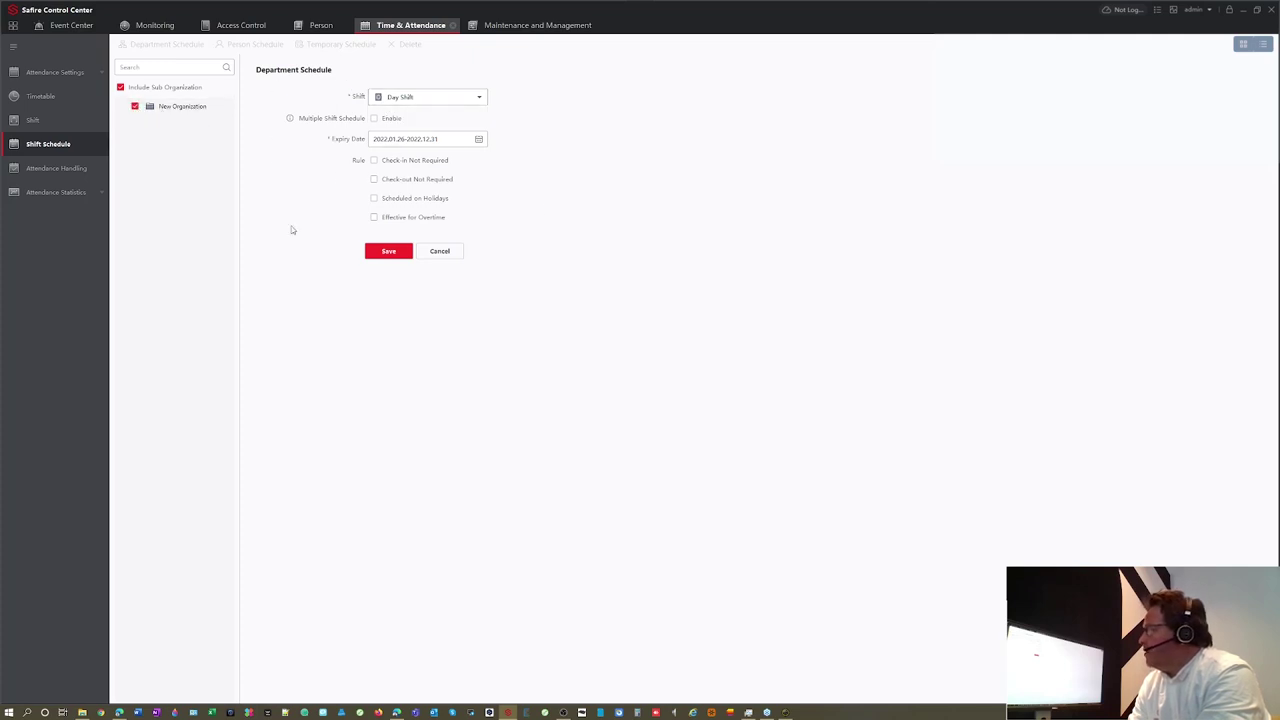
{"action": "left_click", "coordinate": [440, 251]}
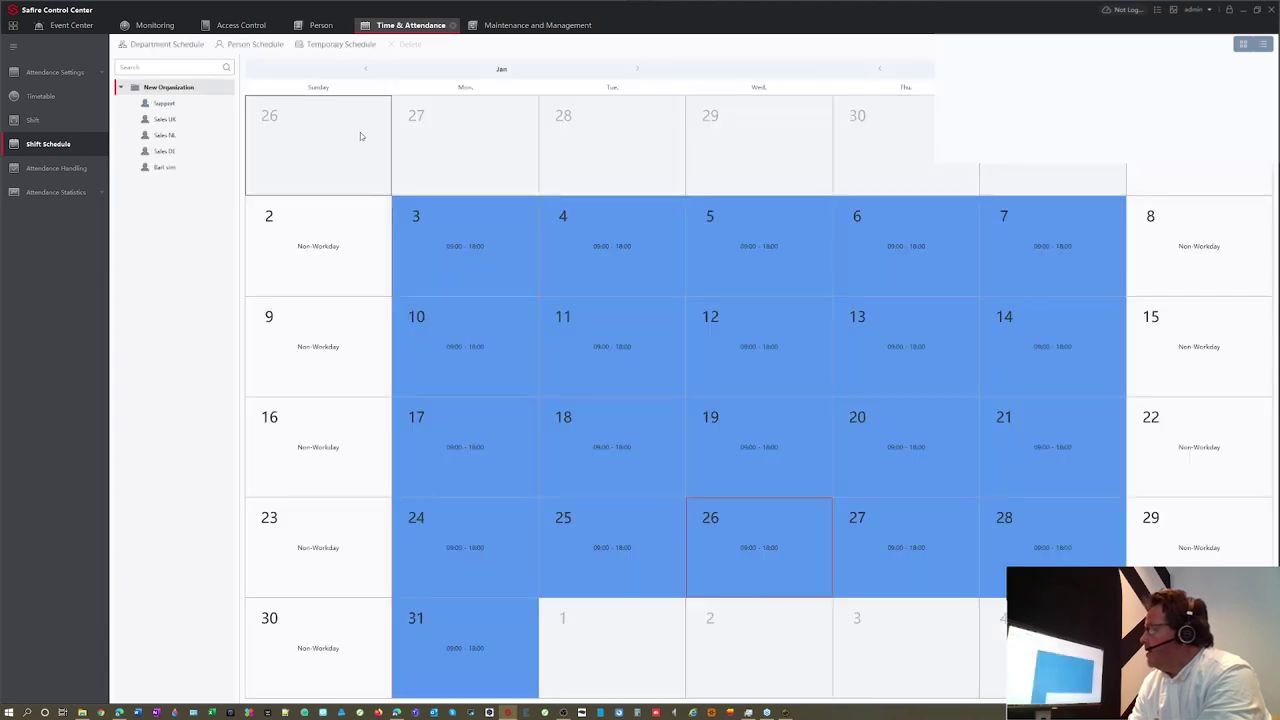
Step: Check the Person Schedule shift list, then go to the Shift definitions page
{"action": "left_click", "coordinate": [255, 44]}
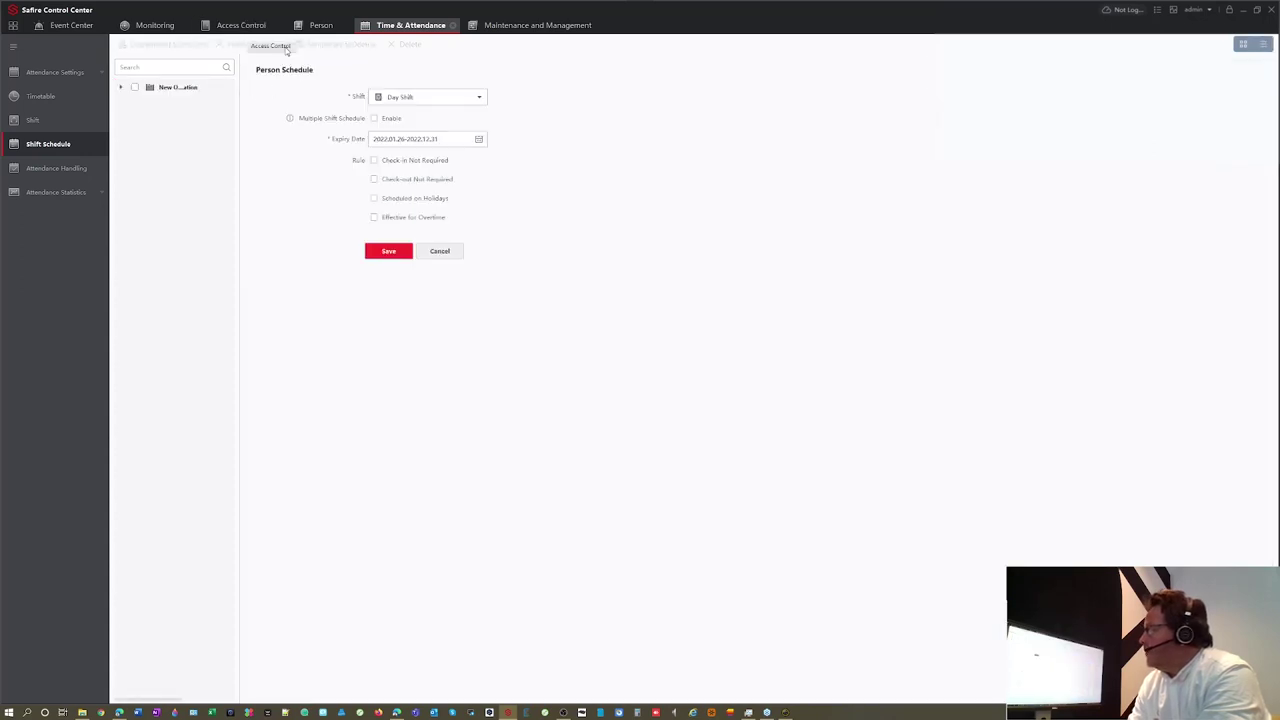
{"action": "left_click", "coordinate": [438, 97]}
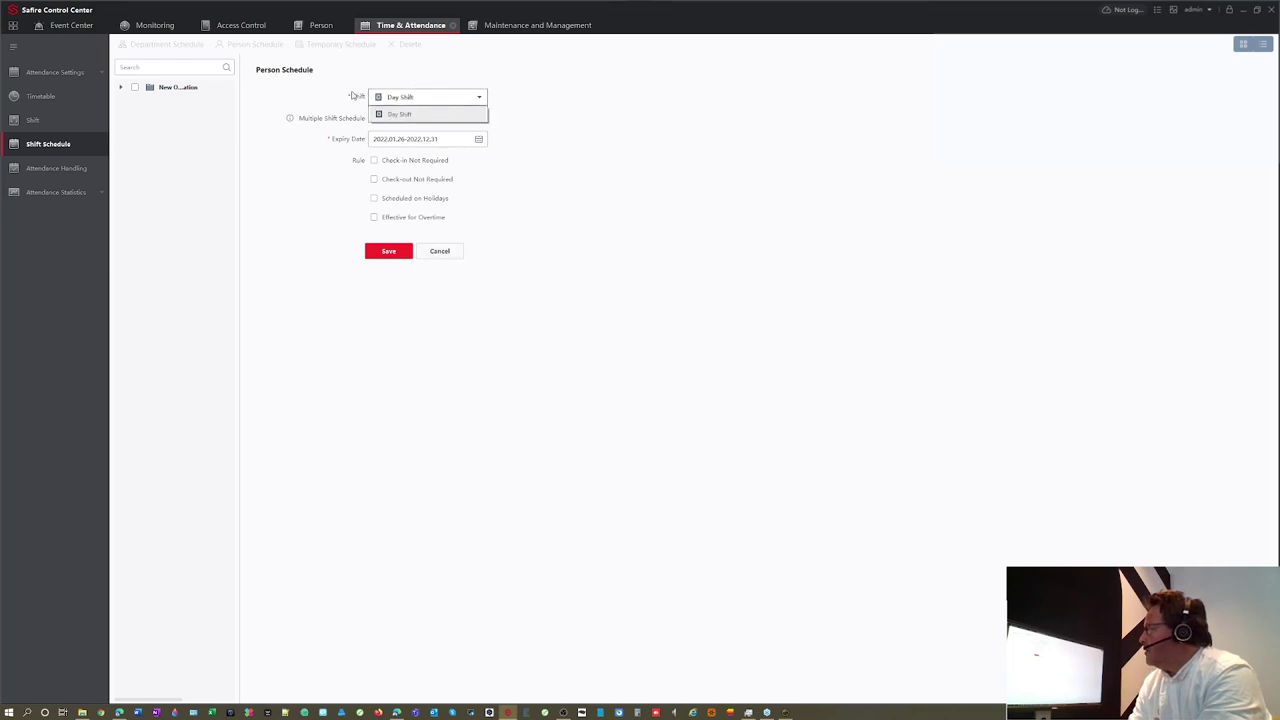
{"action": "left_click", "coordinate": [272, 113]}
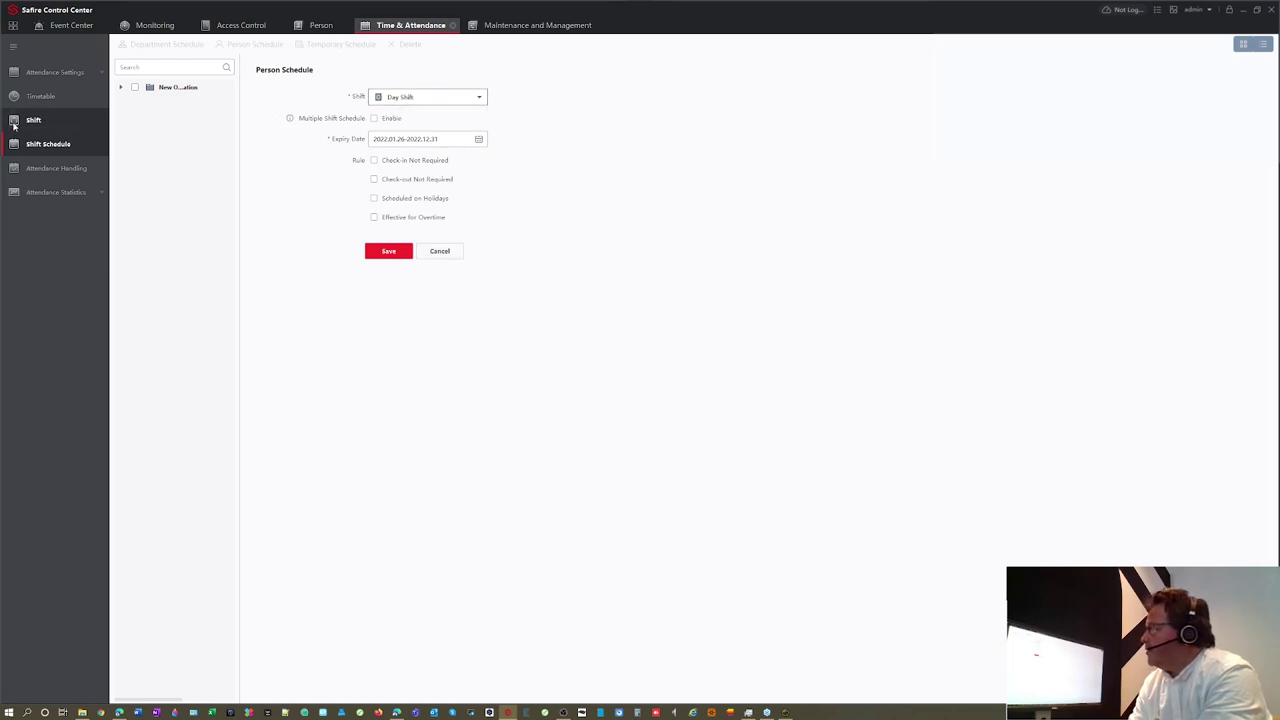
{"action": "left_click", "coordinate": [35, 122]}
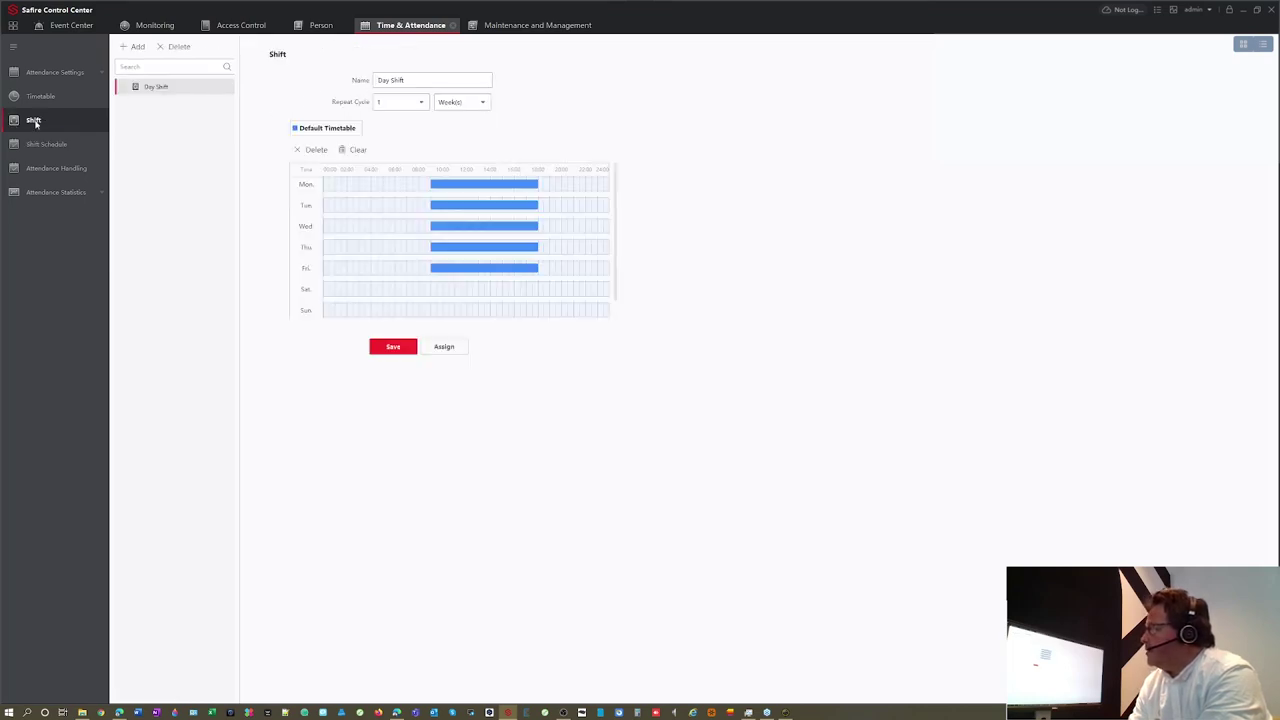
Step: Add a shift named 'Shift 1' using the Default Timetable 09:00–18:00 on Monday, and save it
{"action": "left_click", "coordinate": [137, 50]}
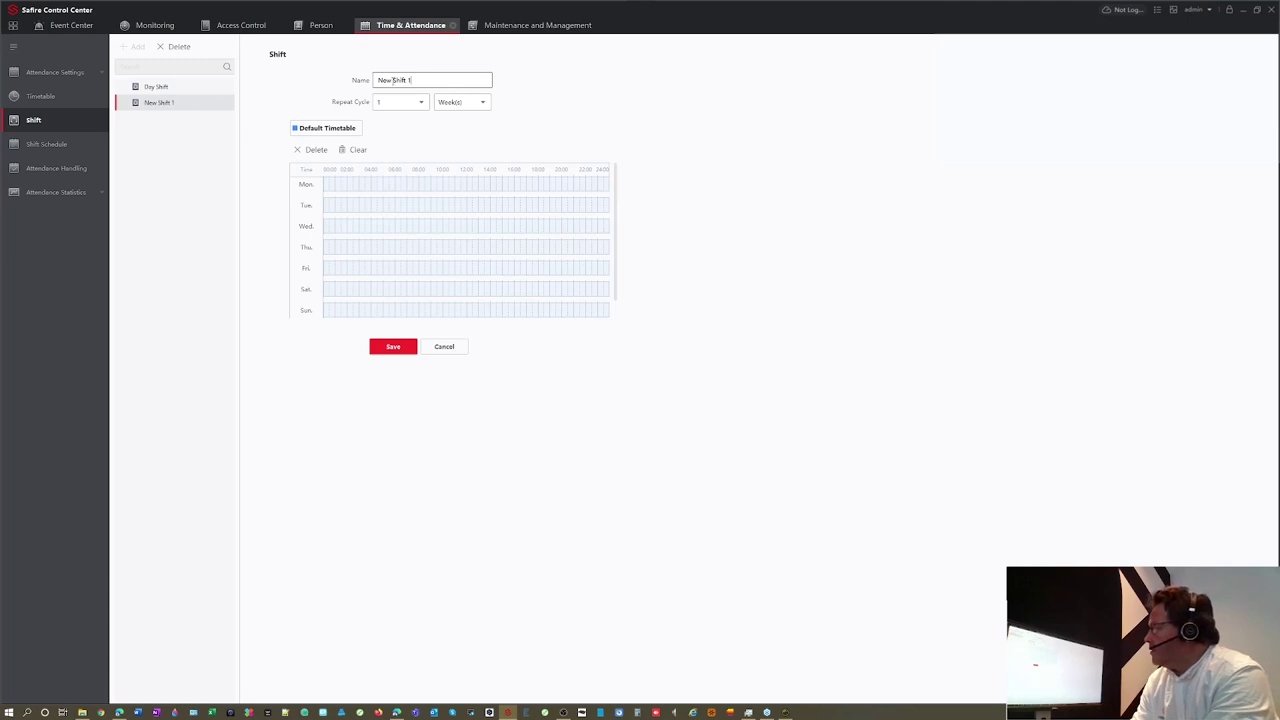
{"action": "left_click_drag", "start_coordinate": [393, 80], "coordinate": [318, 83]}
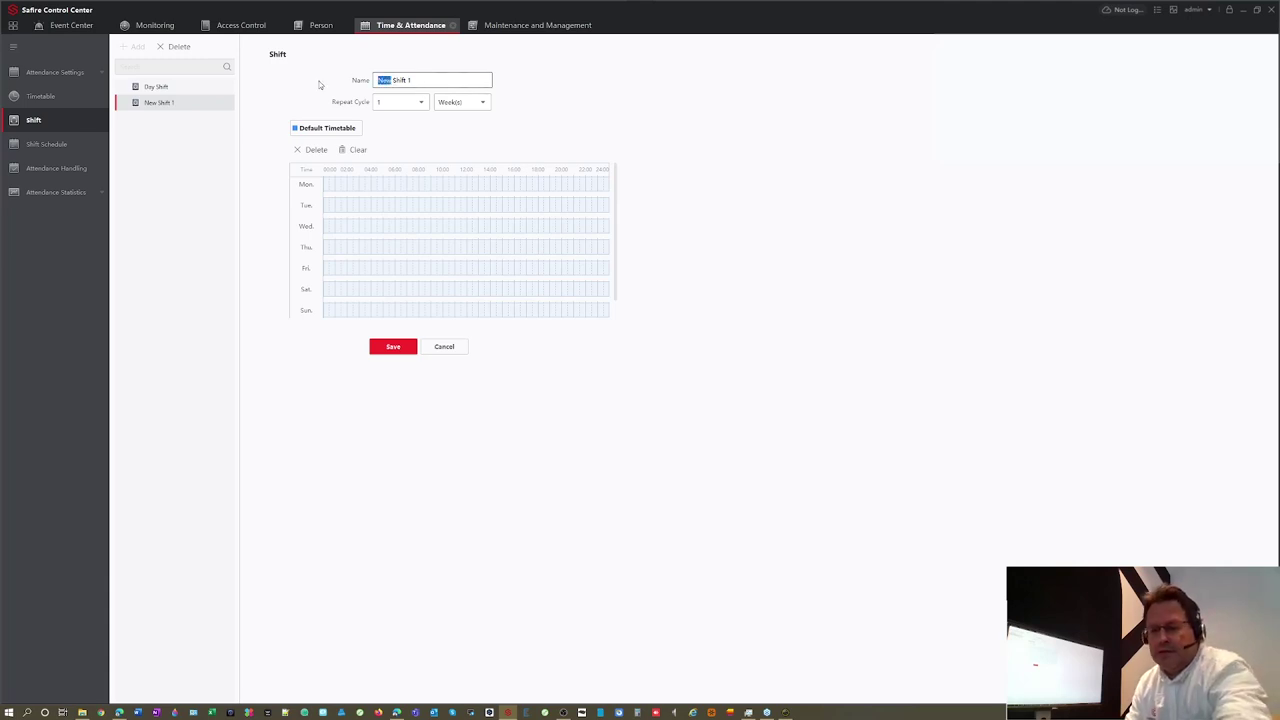
{"action": "key", "text": "BackSpace"}
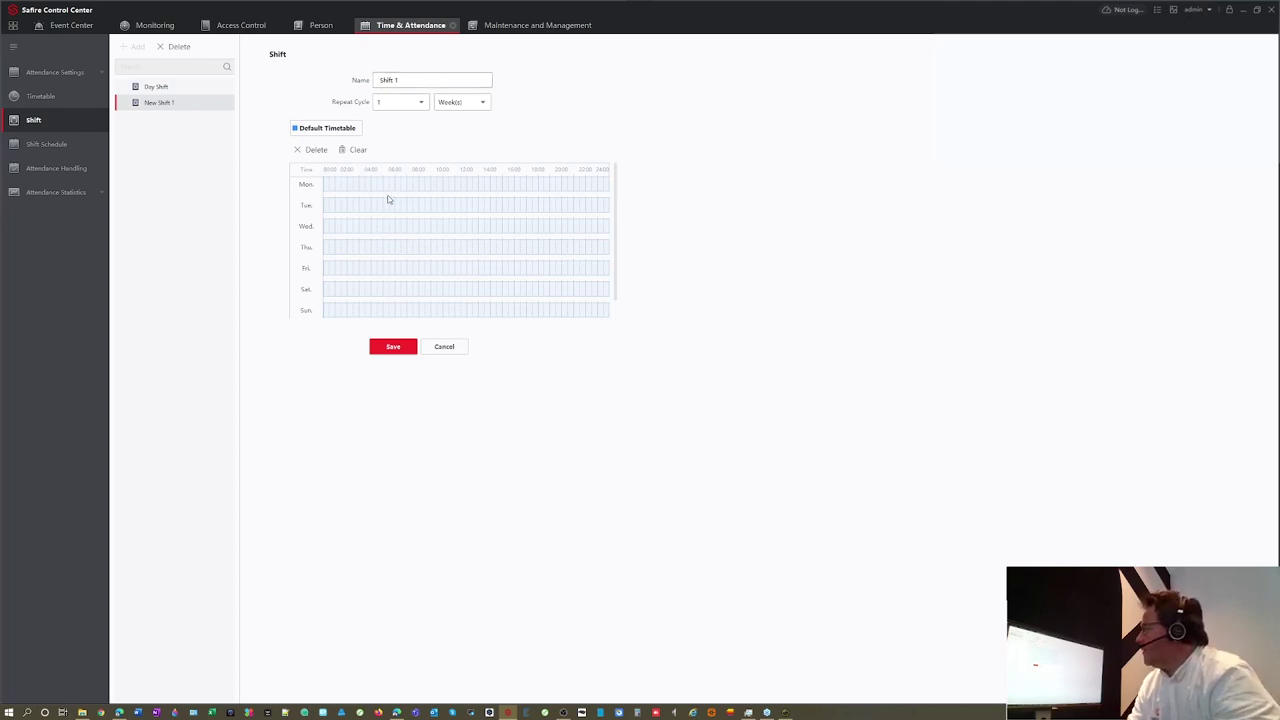
{"action": "left_click", "coordinate": [325, 131]}
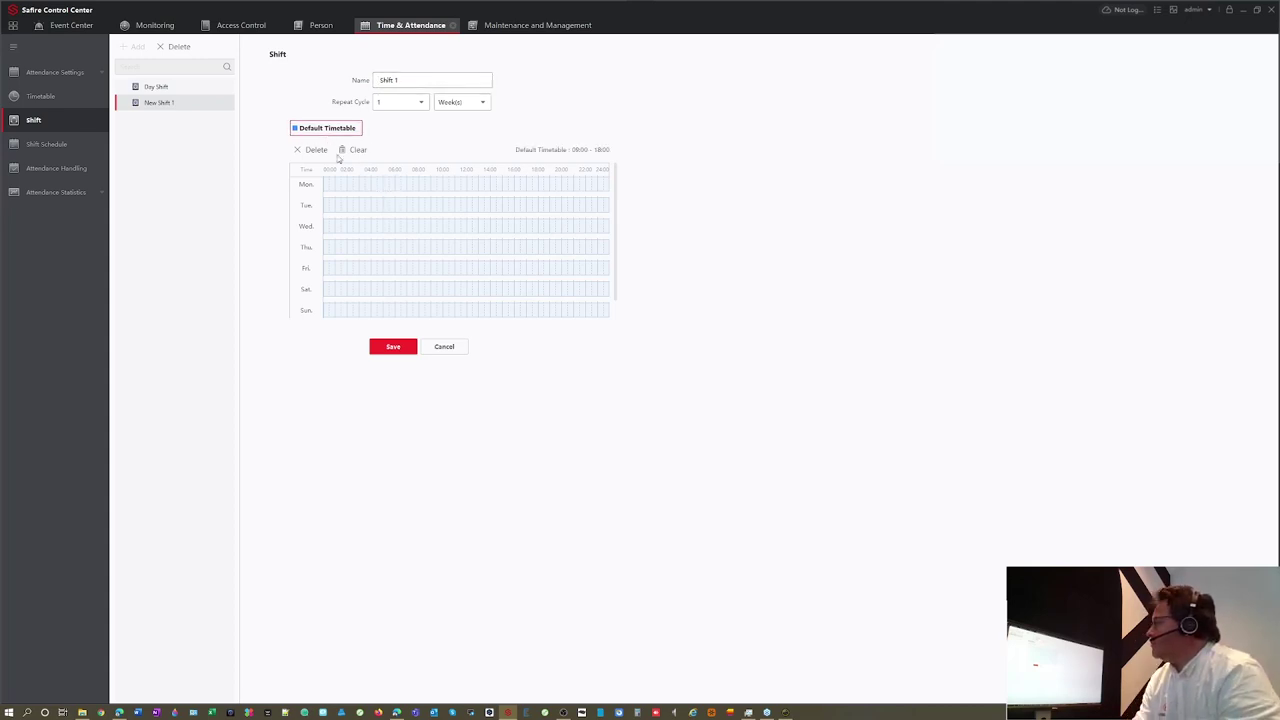
{"action": "left_click", "coordinate": [363, 186]}
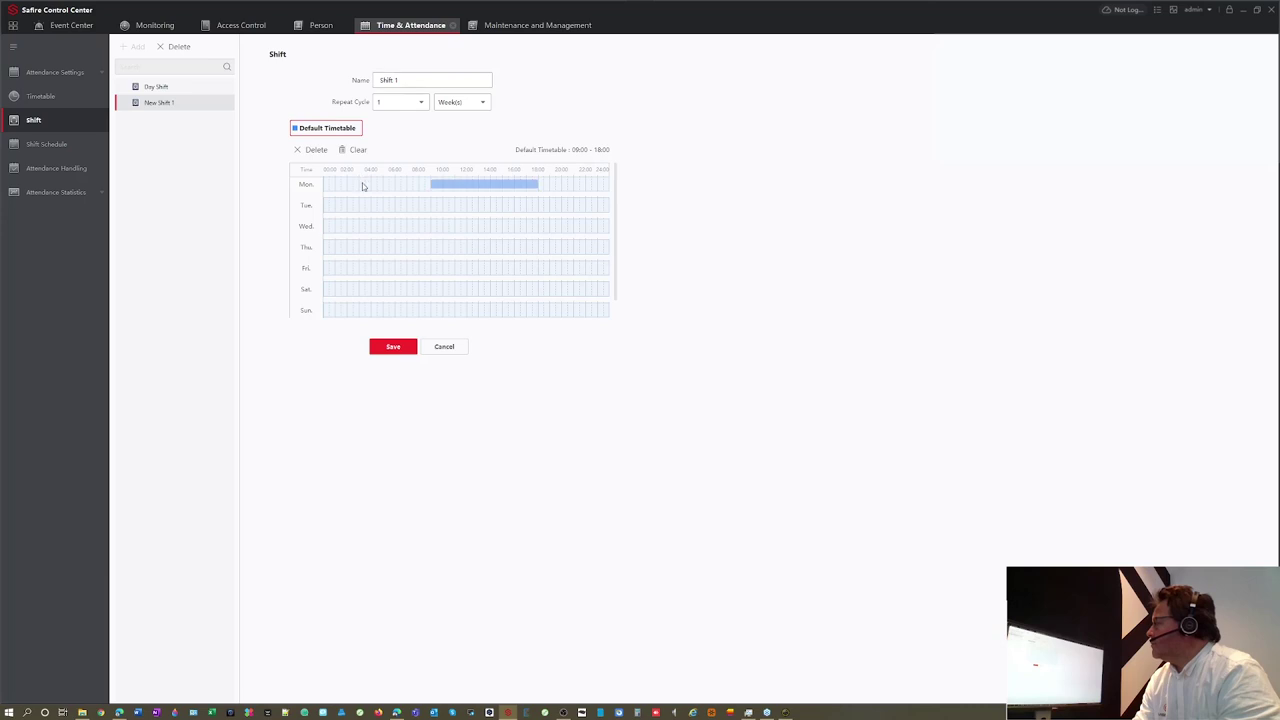
{"action": "left_click", "coordinate": [431, 186]}
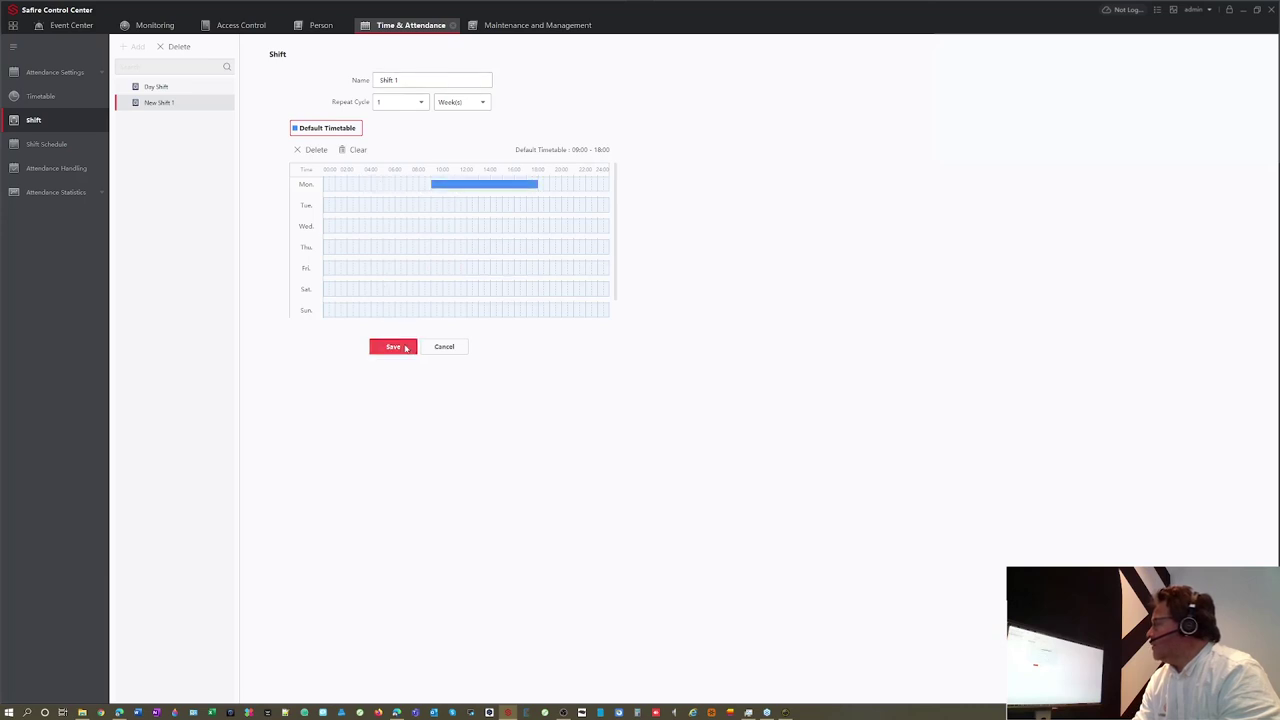
{"action": "left_click", "coordinate": [405, 348]}
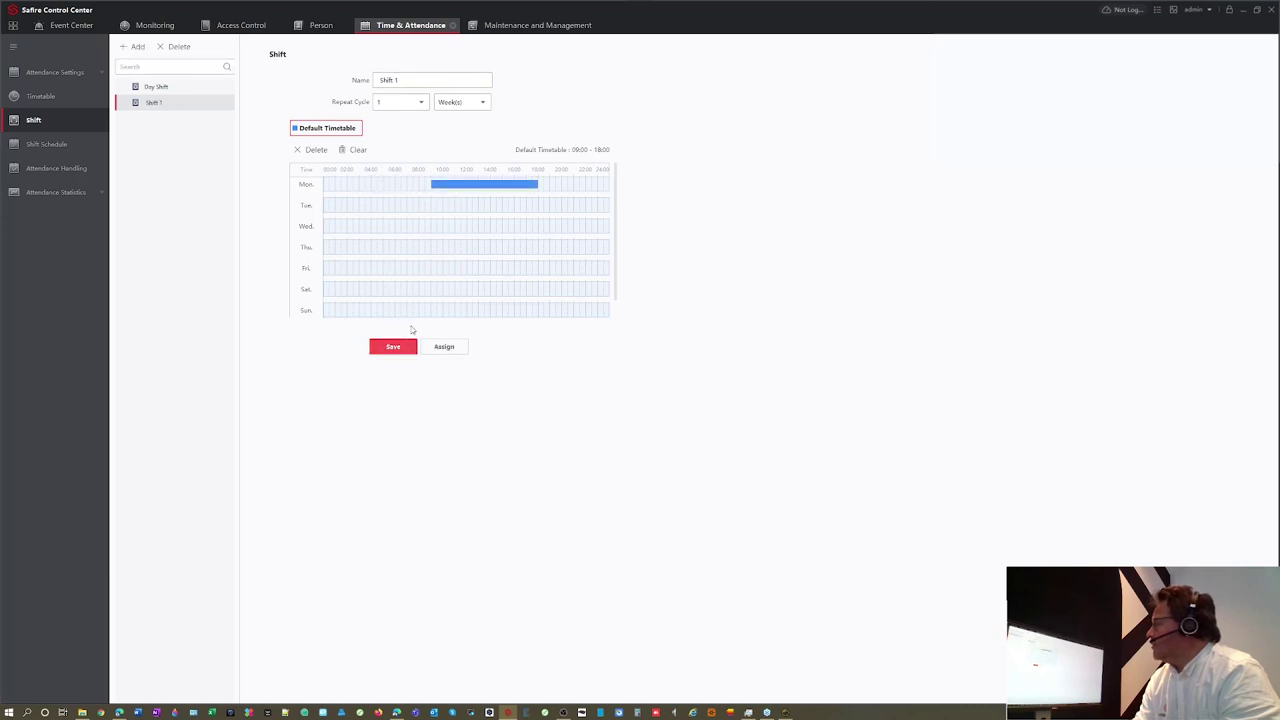
{"action": "left_click", "coordinate": [69, 147]}
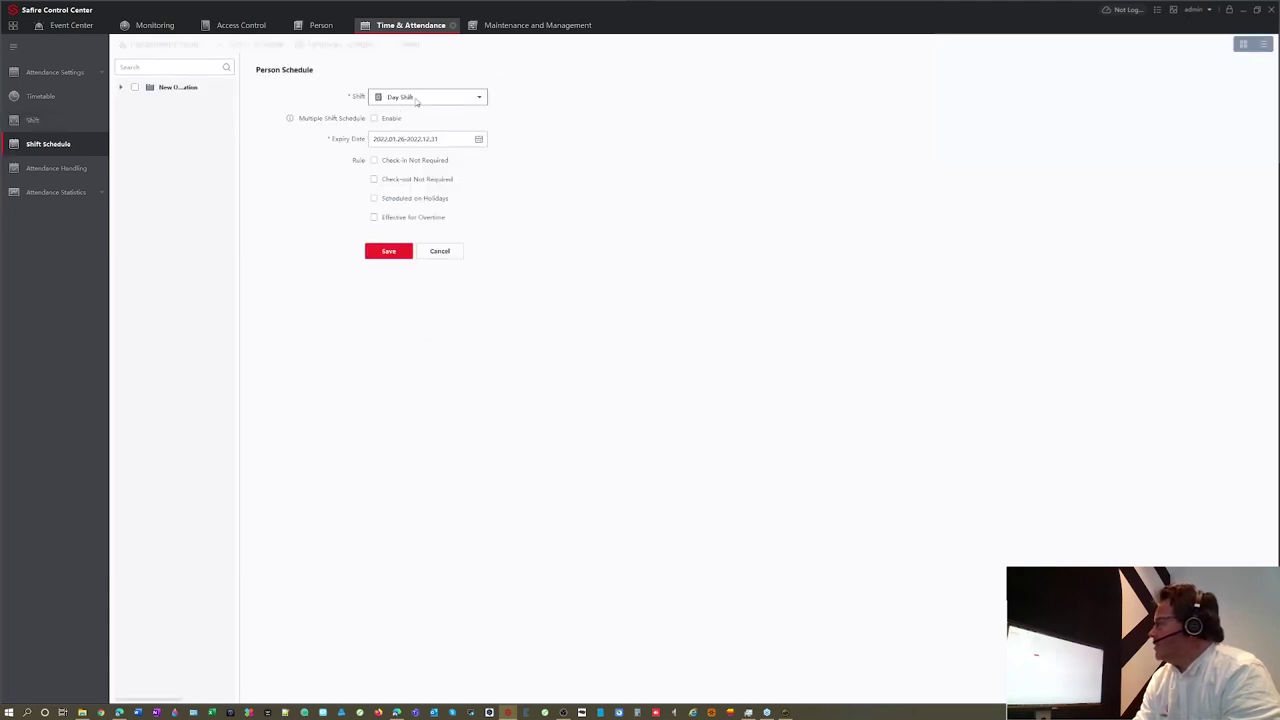
Step: Choose Shift 1 with an expiry date range from 2021-12-01 to 2023-07-31
{"action": "left_click", "coordinate": [480, 98]}
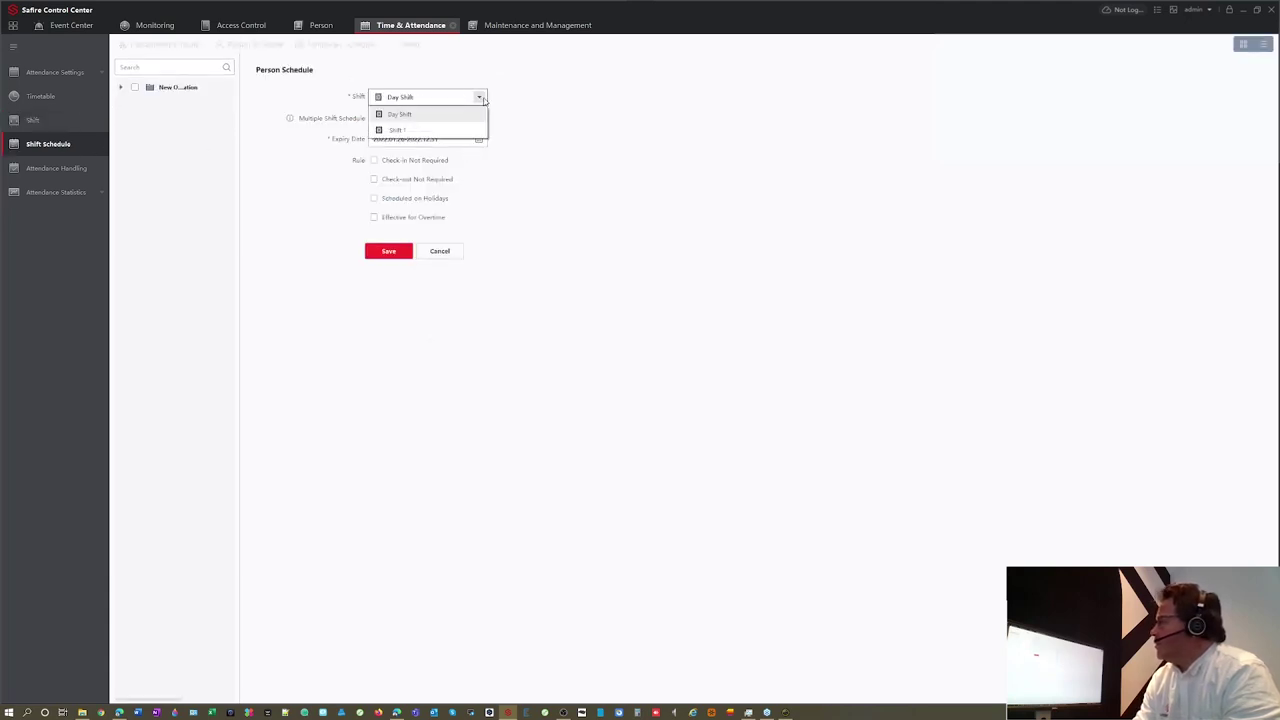
{"action": "left_click", "coordinate": [441, 130]}
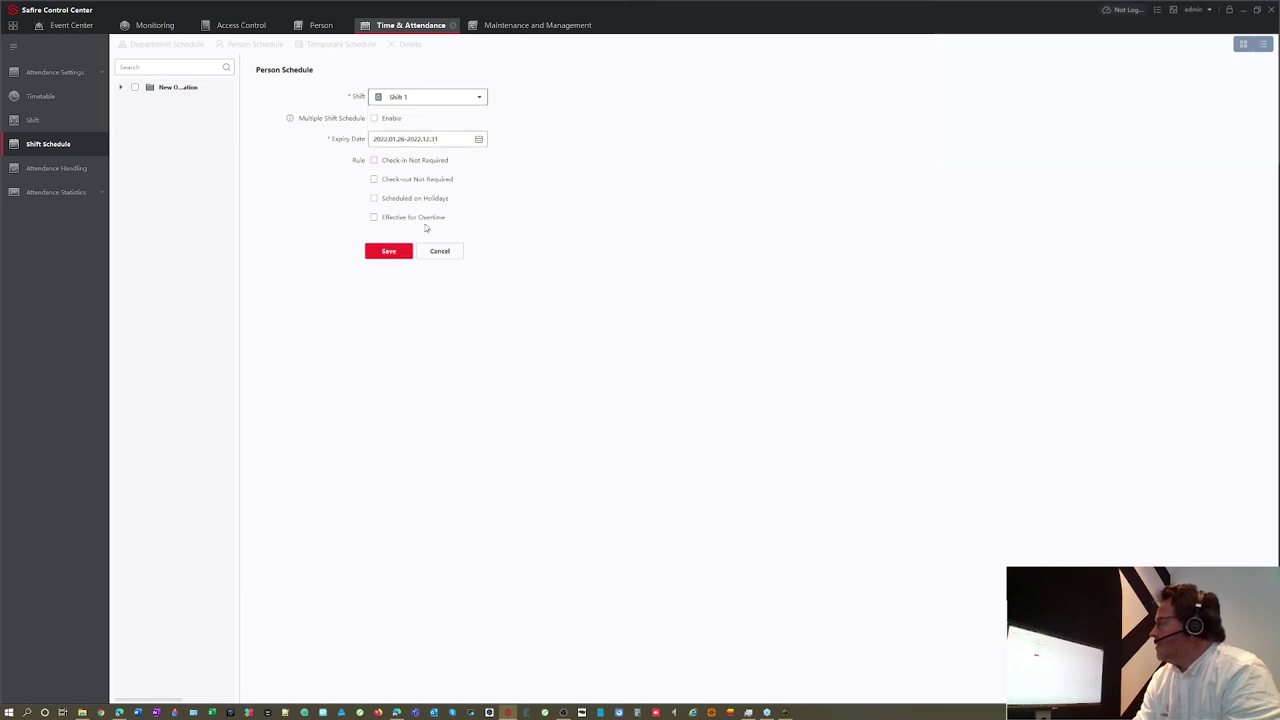
{"action": "left_click", "coordinate": [478, 140]}
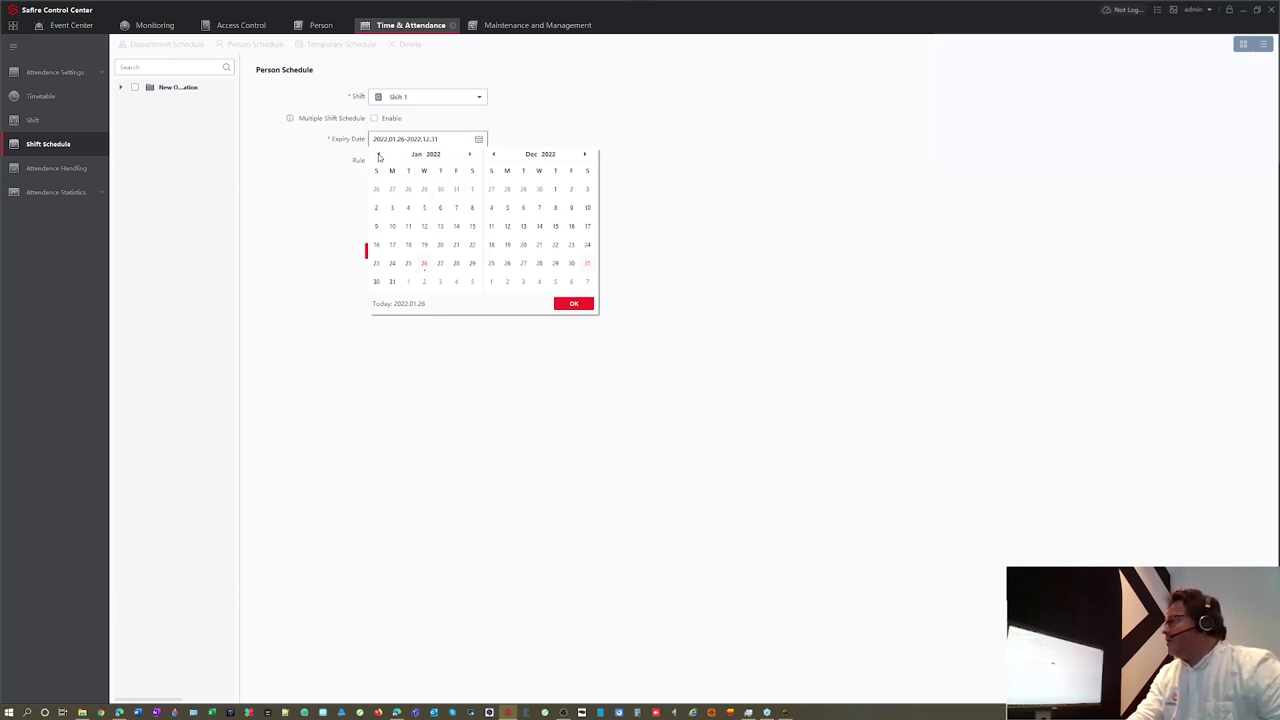
{"action": "left_click", "coordinate": [378, 155]}
{"action": "left_click", "coordinate": [424, 190]}
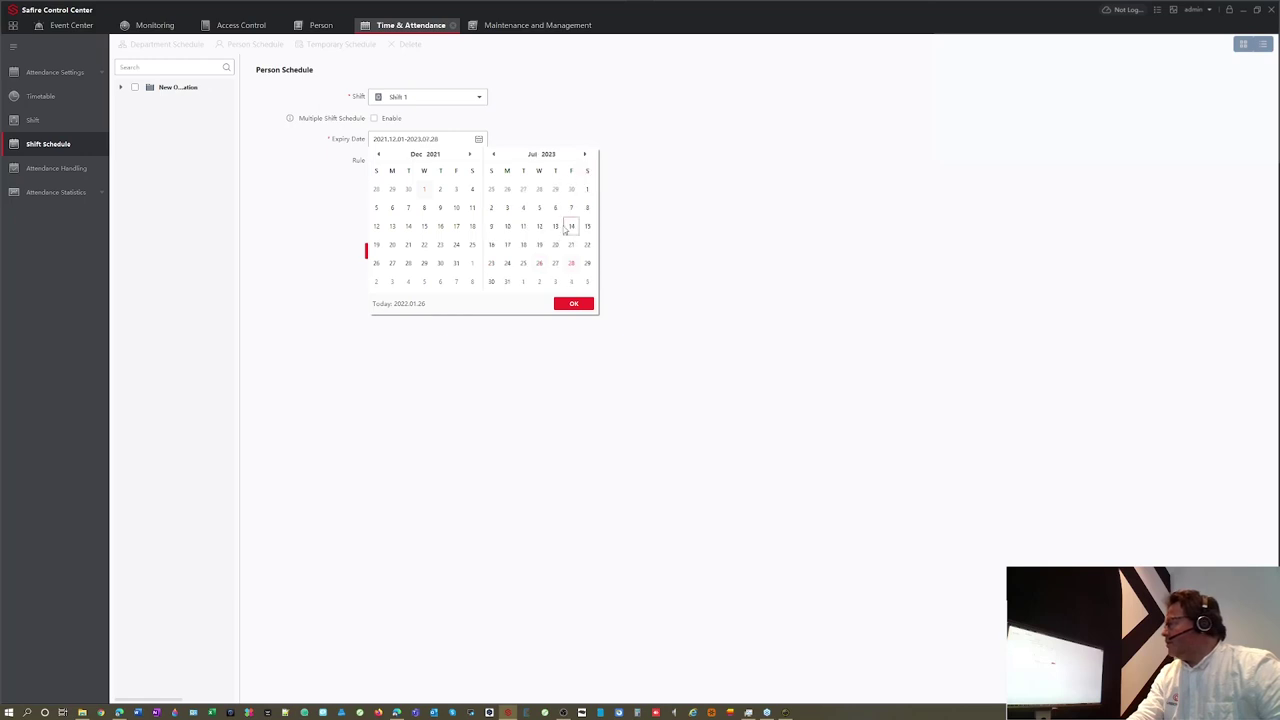
{"action": "left_click", "coordinate": [507, 281]}
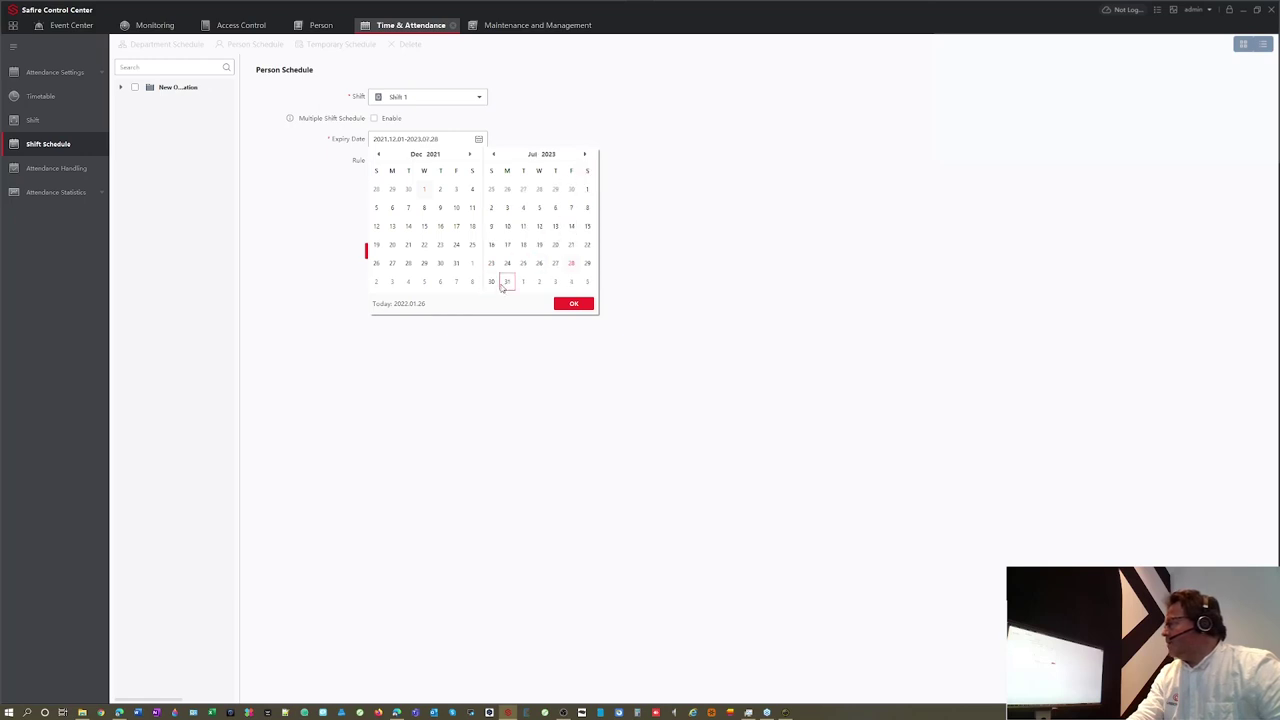
{"action": "left_click", "coordinate": [568, 304]}
{"action": "left_click", "coordinate": [407, 251]}
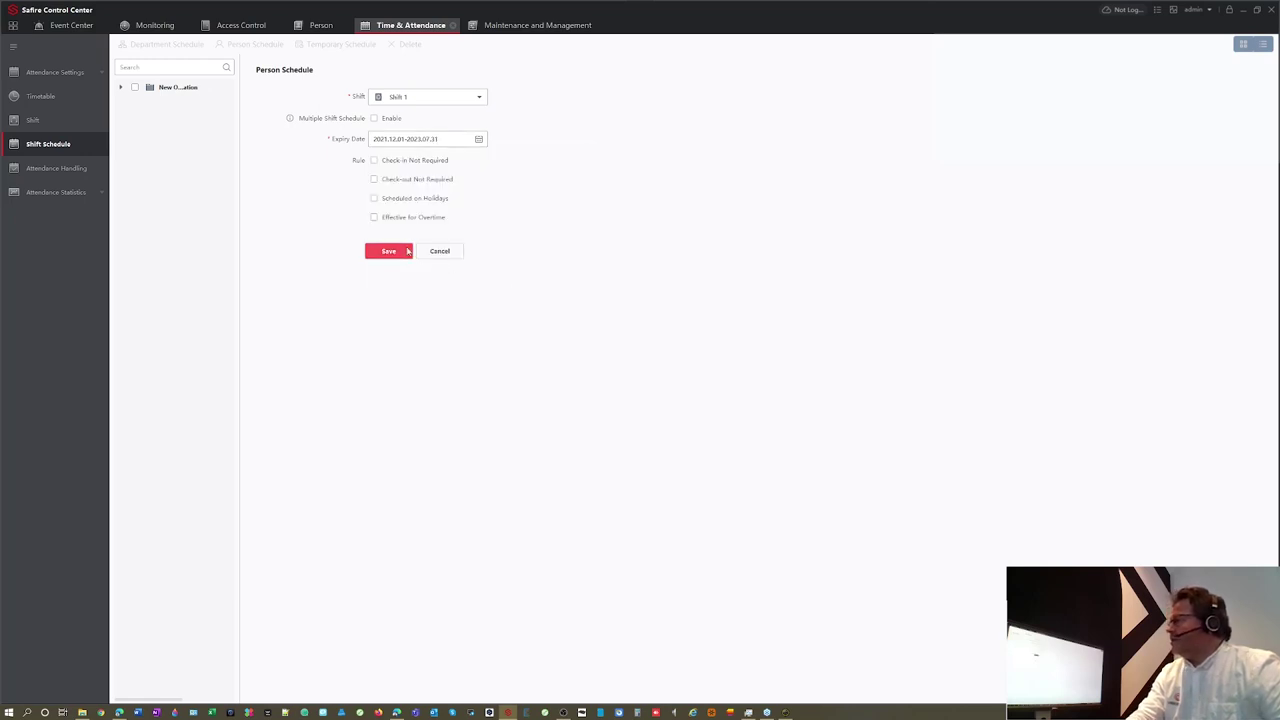
Step: Tick the Sales UK, Sales NL and Sales DE departments under New Organization and save the schedule
{"action": "left_click", "coordinate": [120, 88]}
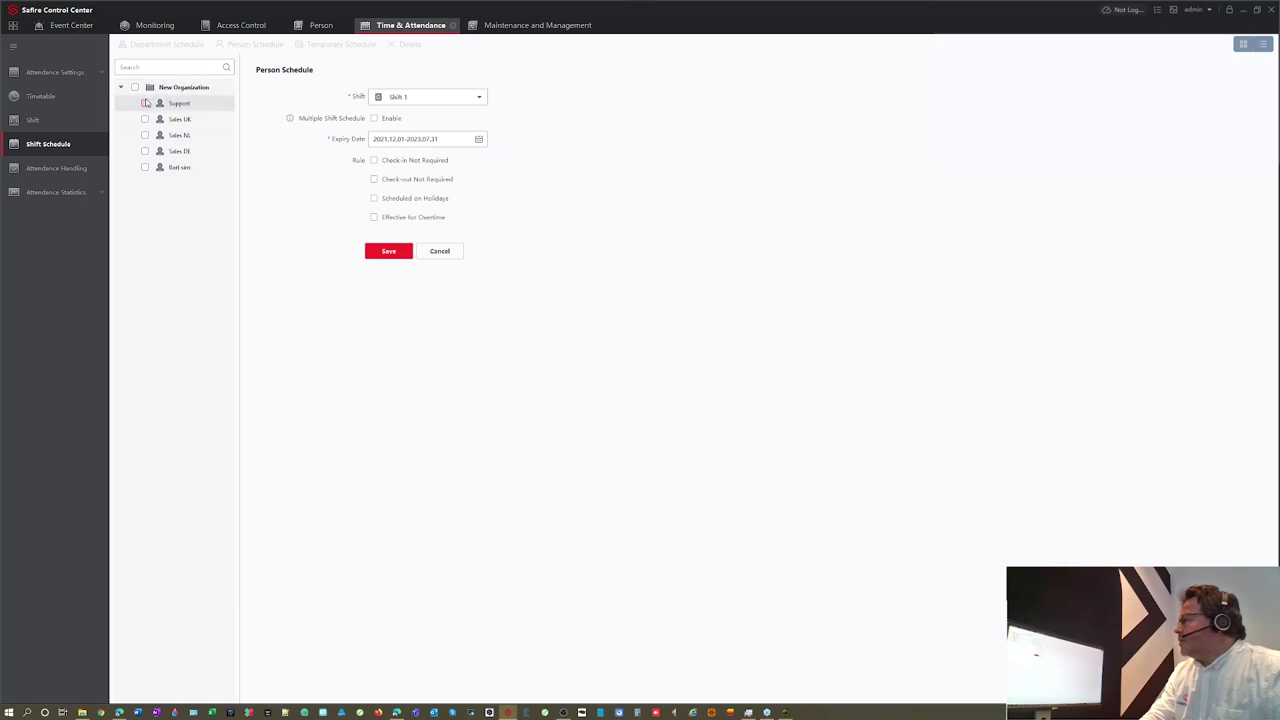
{"action": "left_click", "coordinate": [145, 104]}
{"action": "left_click", "coordinate": [145, 119]}
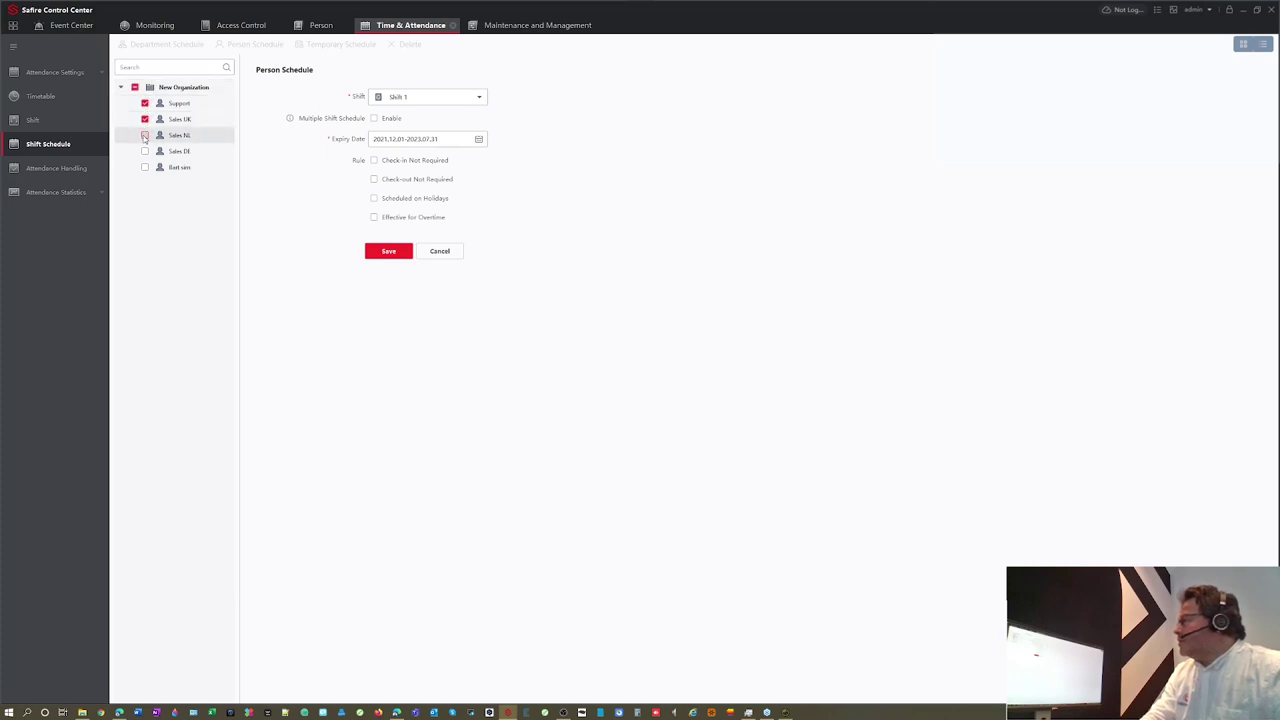
{"action": "left_click", "coordinate": [145, 135]}
{"action": "left_click", "coordinate": [145, 151]}
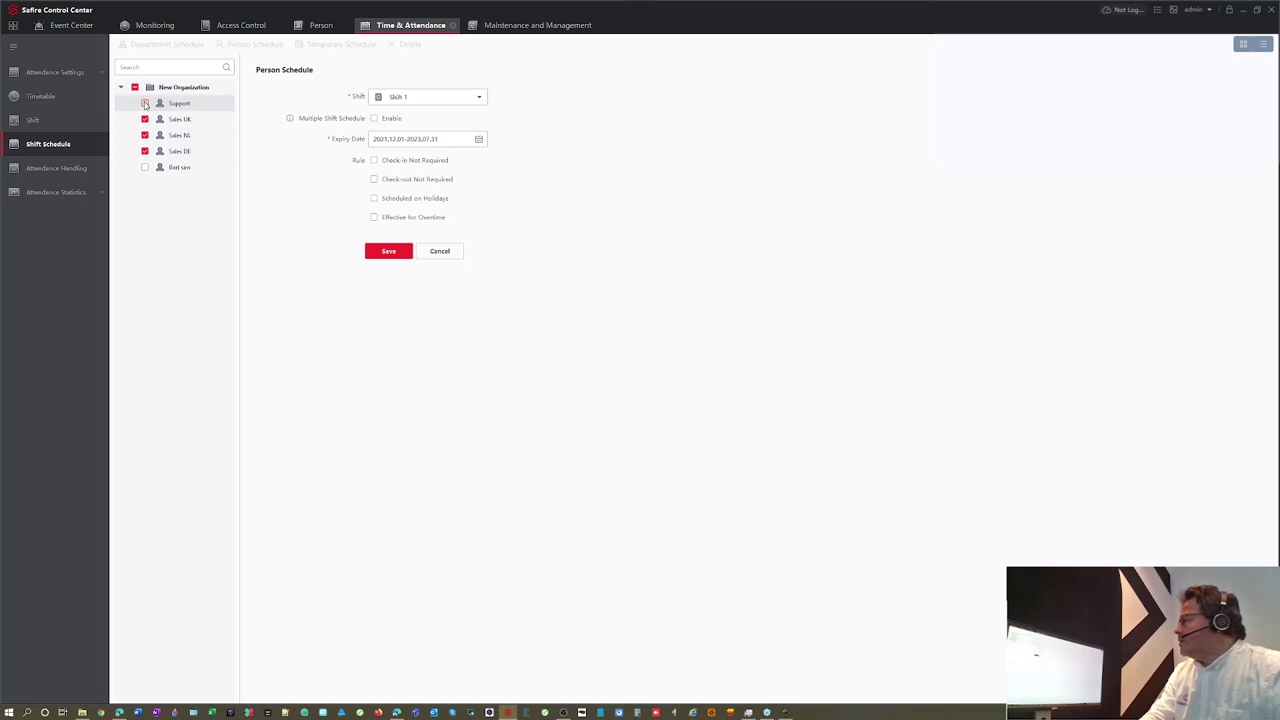
{"action": "left_click", "coordinate": [145, 104]}
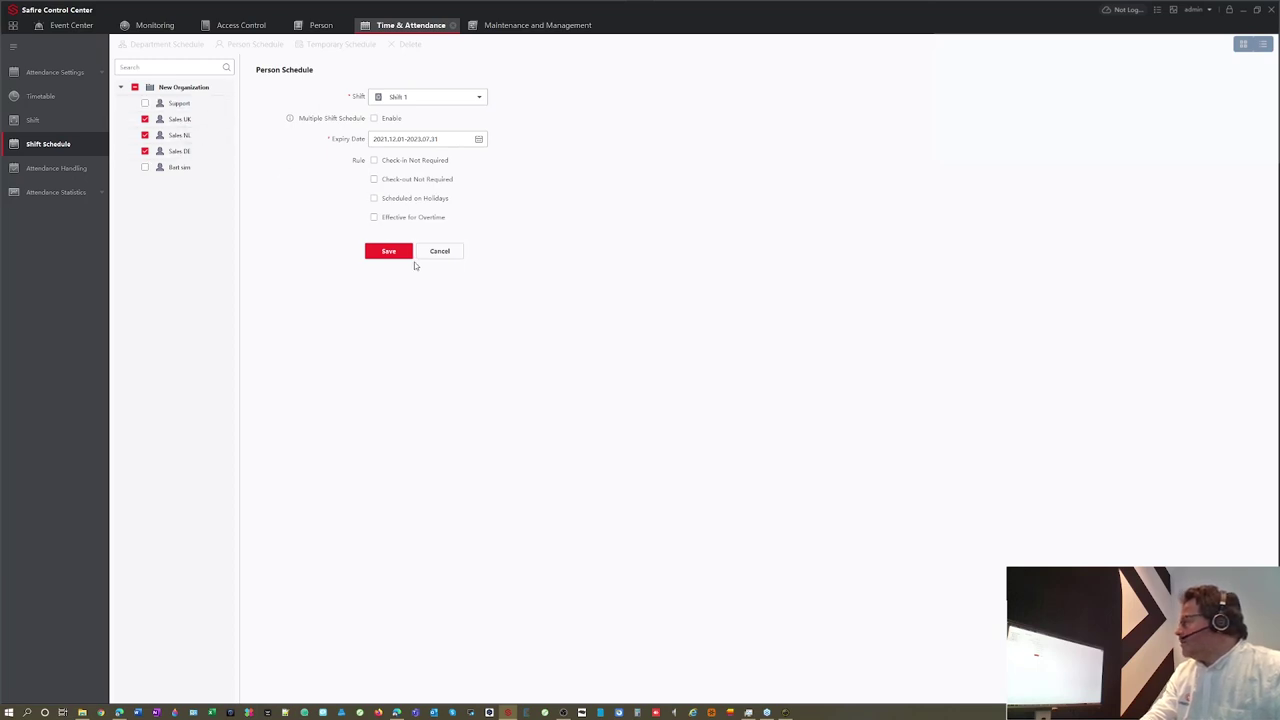
{"action": "left_click", "coordinate": [398, 256]}
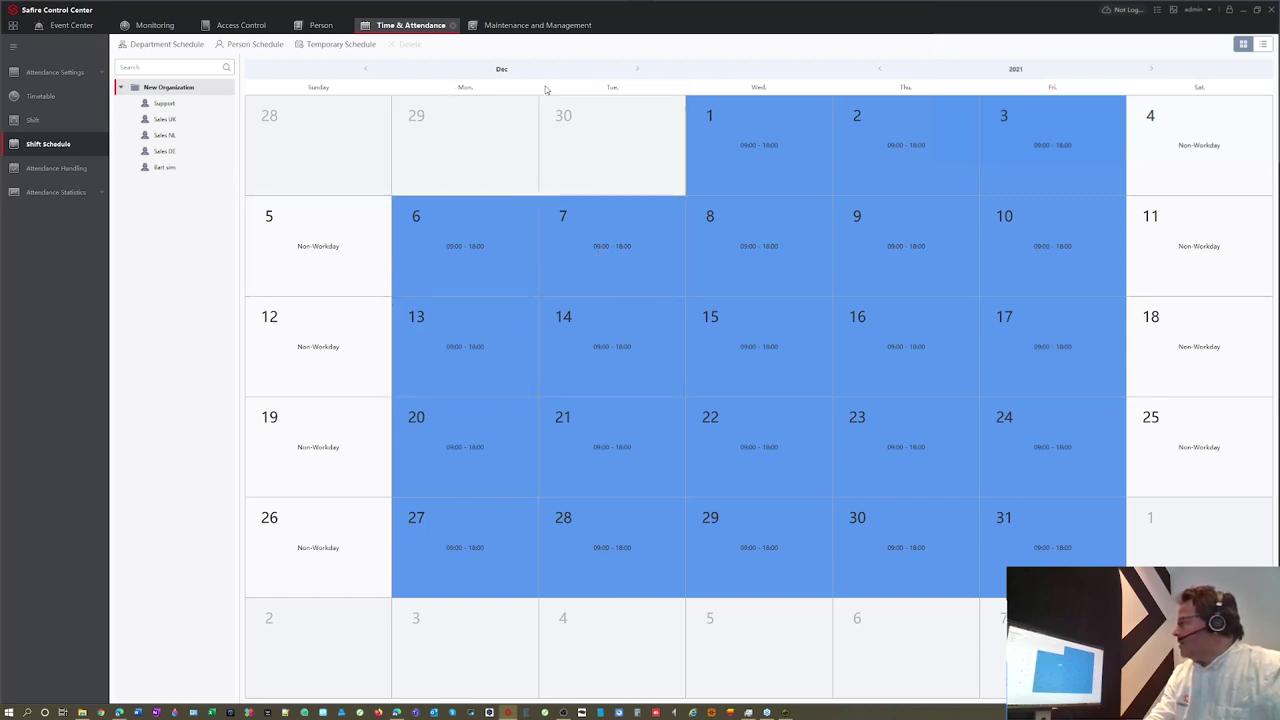
Step: Browse the schedule calendar forward from January to May 2022
{"action": "left_click", "coordinate": [637, 70]}
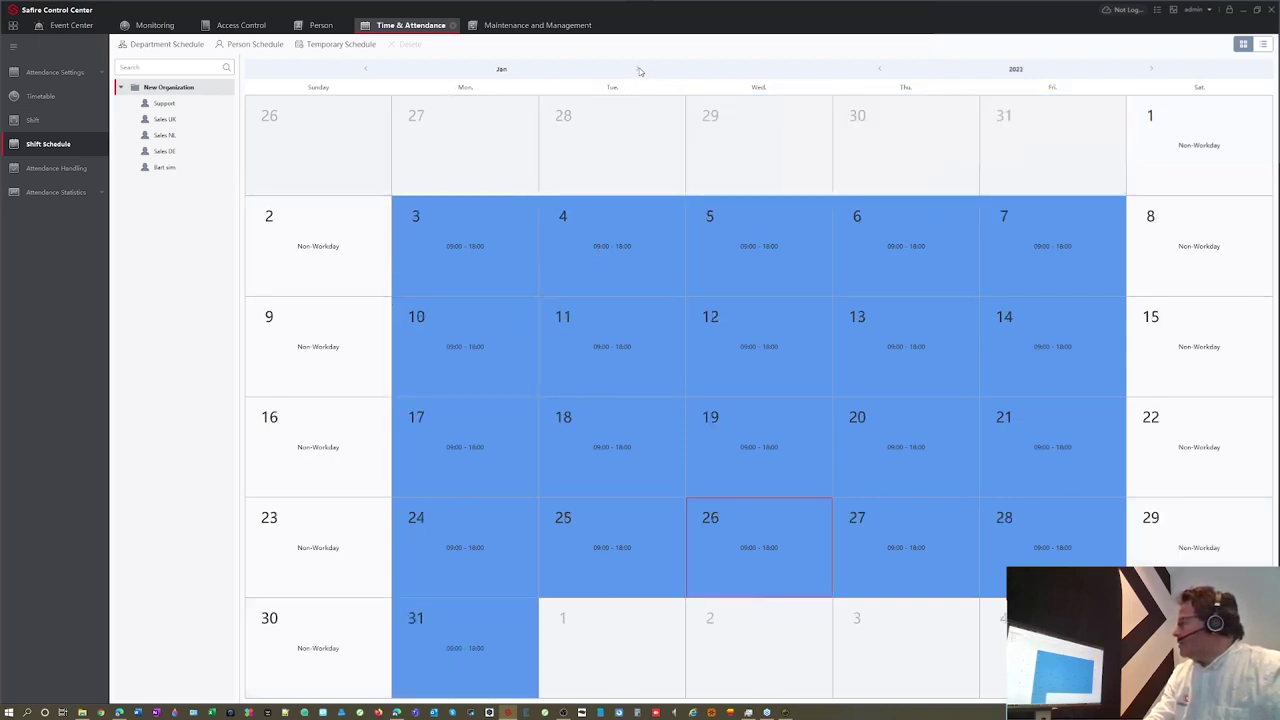
{"action": "left_click", "coordinate": [639, 70]}
{"action": "left_click", "coordinate": [639, 70]}
{"action": "left_click", "coordinate": [639, 70]}
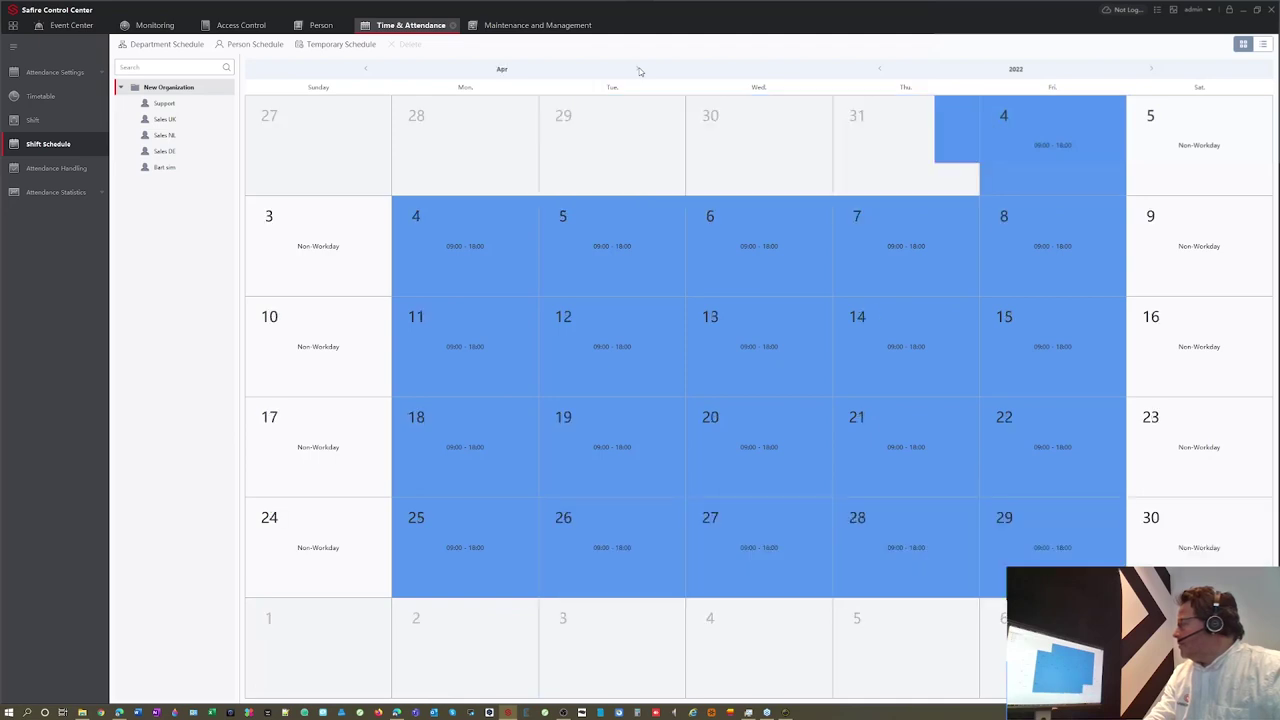
{"action": "left_click", "coordinate": [639, 70]}
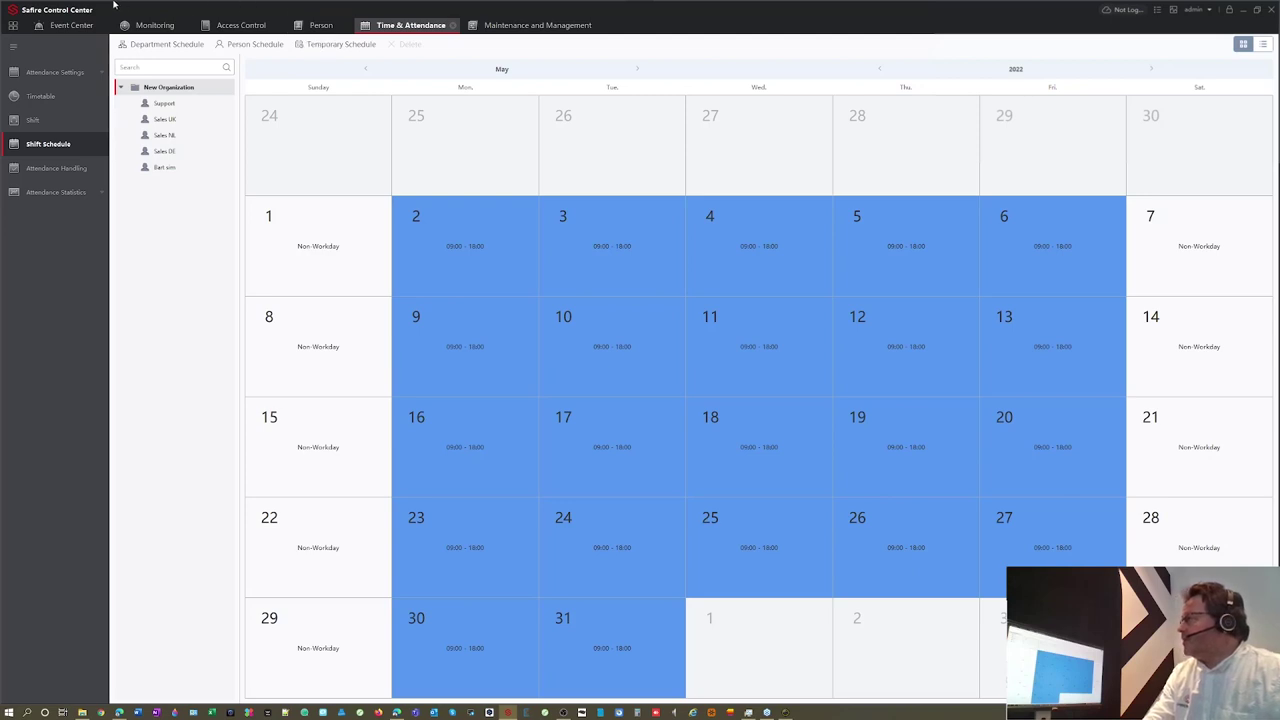
Step: Return via the home page to Time & Attendance and open Attendance Record
{"action": "left_click", "coordinate": [13, 25]}
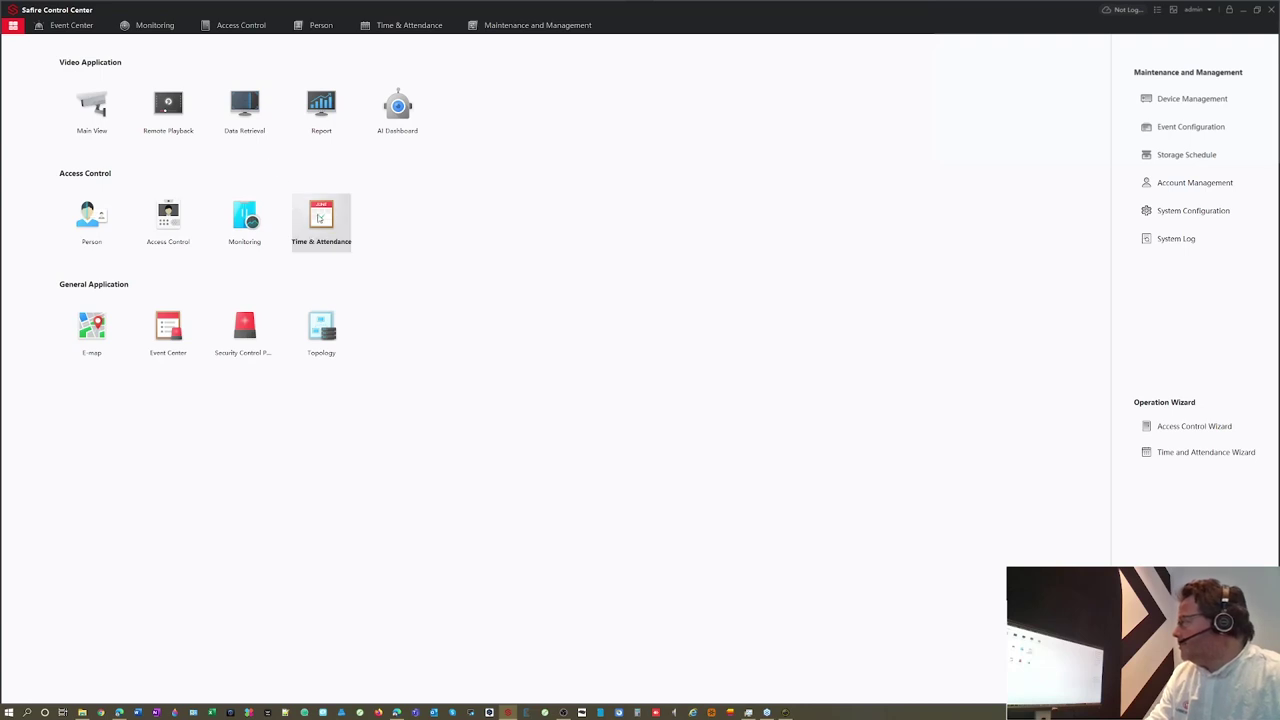
{"action": "left_click", "coordinate": [320, 218]}
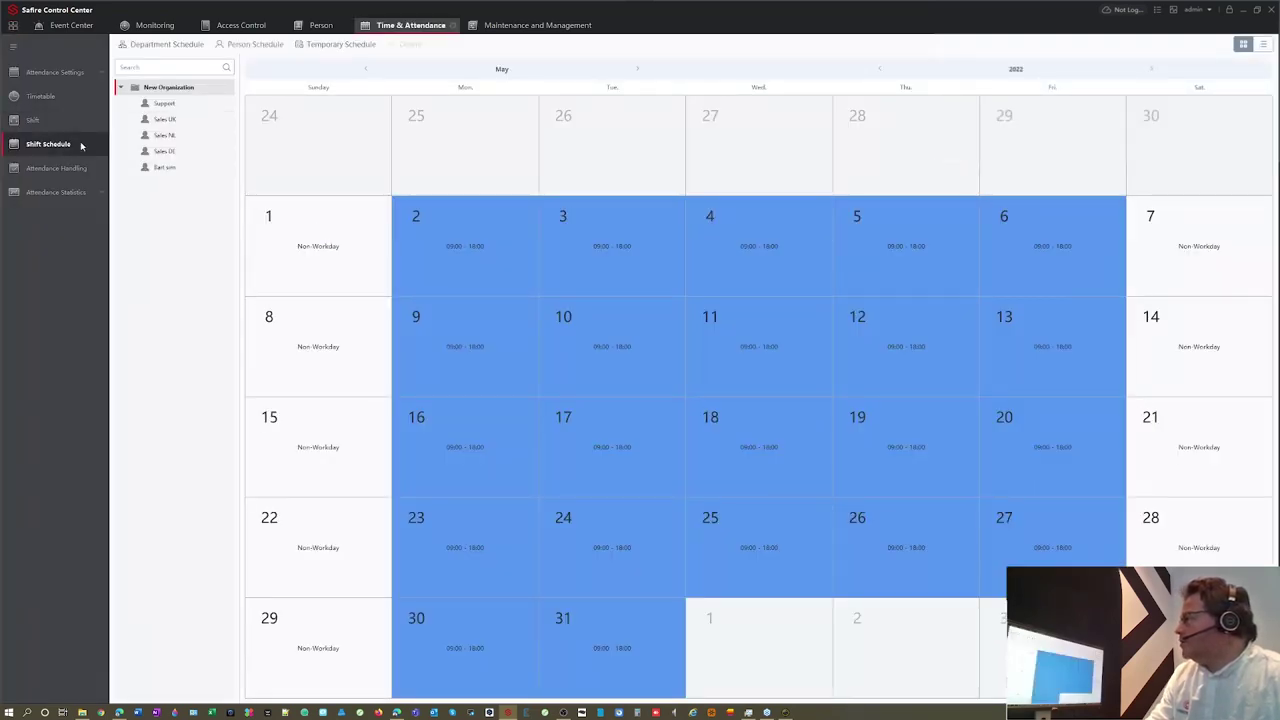
{"action": "left_click", "coordinate": [60, 192]}
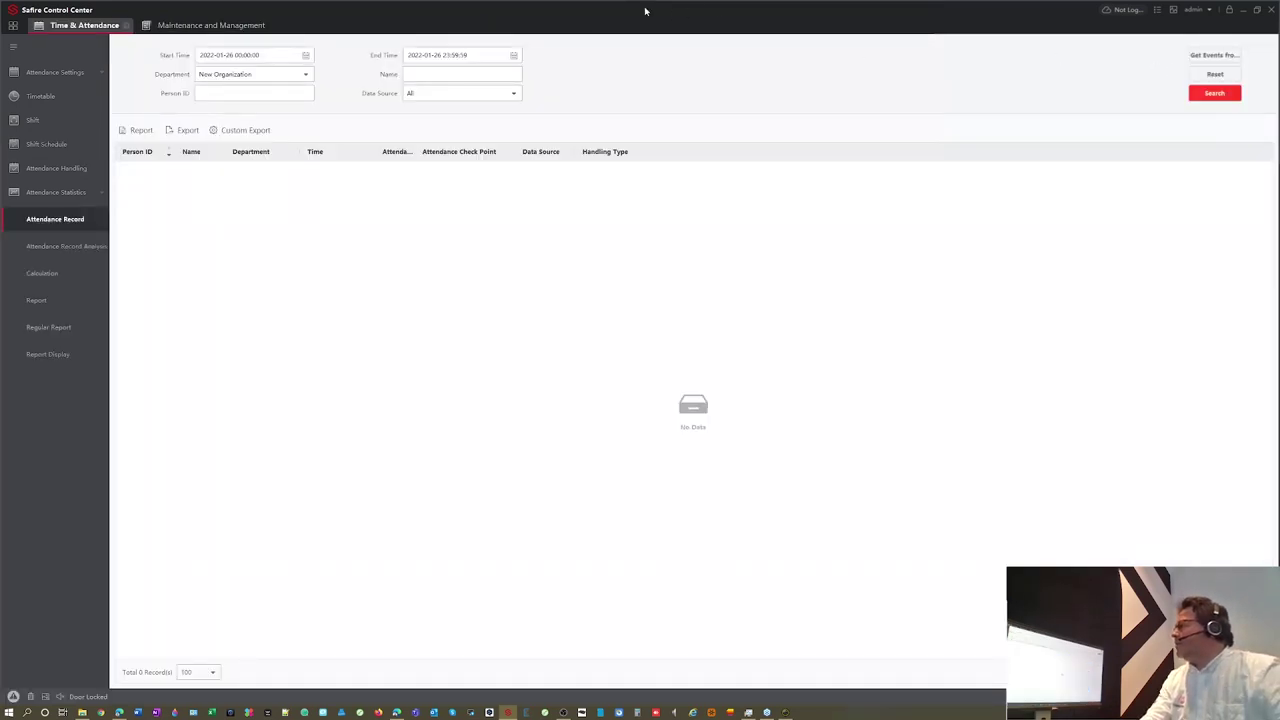
Step: Filter attendance records from start time 2021-10-07, data source All, department New Organization
{"action": "left_click", "coordinate": [305, 57]}
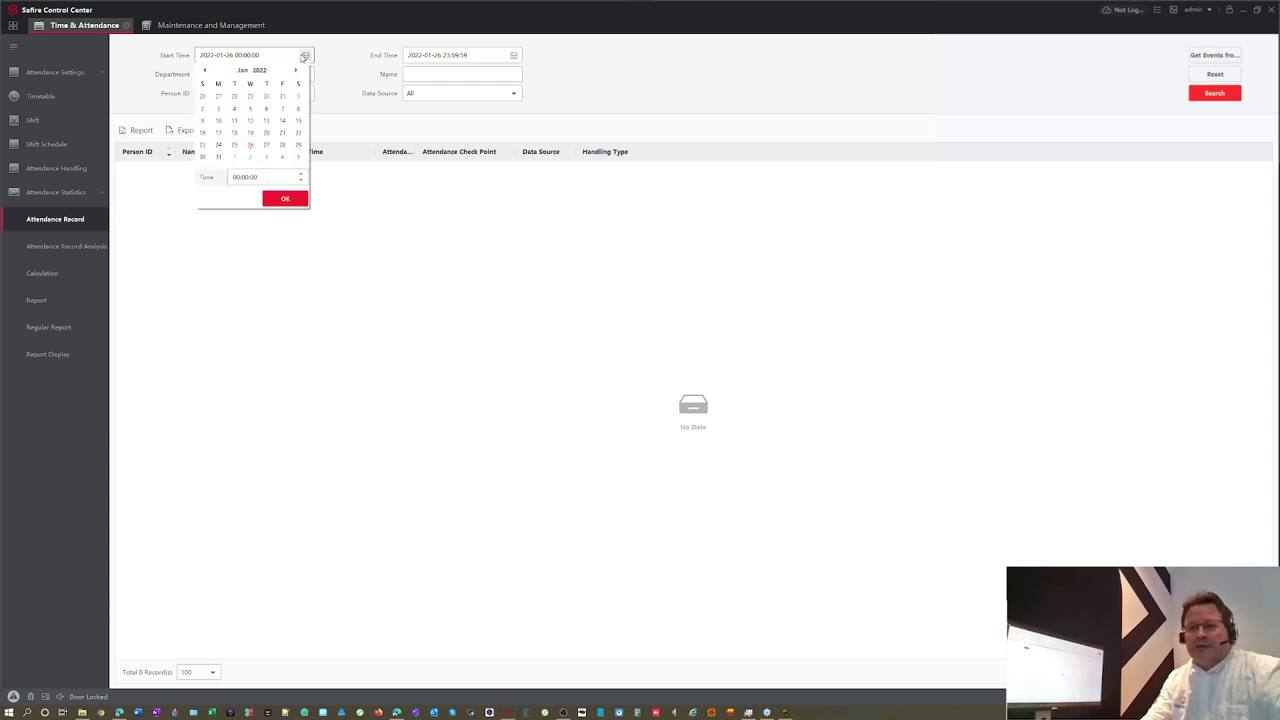
{"action": "left_click", "coordinate": [205, 71]}
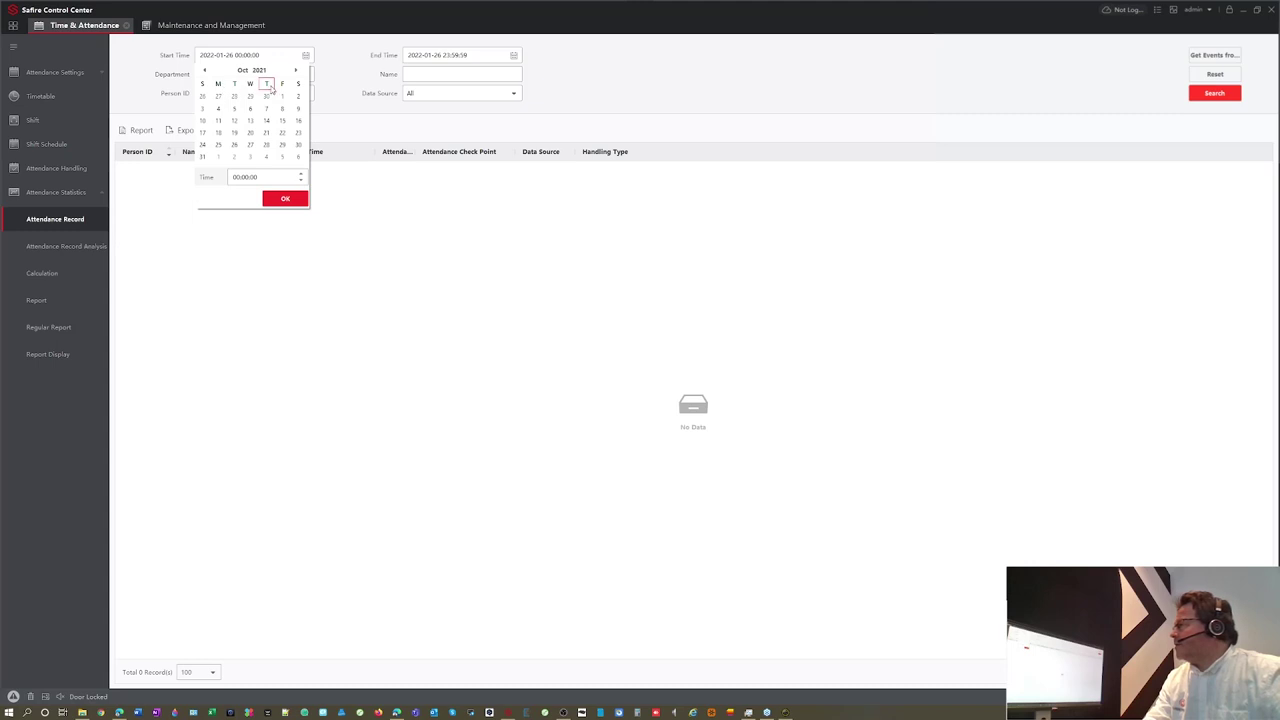
{"action": "left_click", "coordinate": [282, 196]}
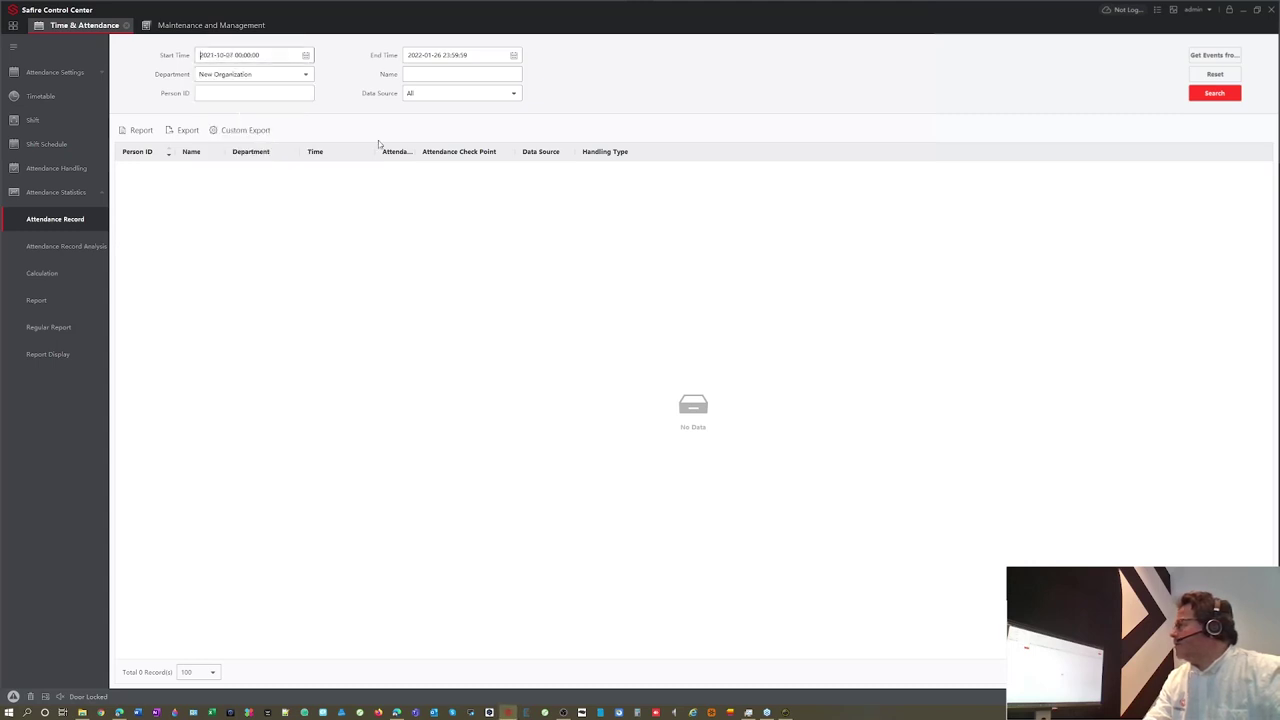
{"action": "left_click", "coordinate": [514, 94]}
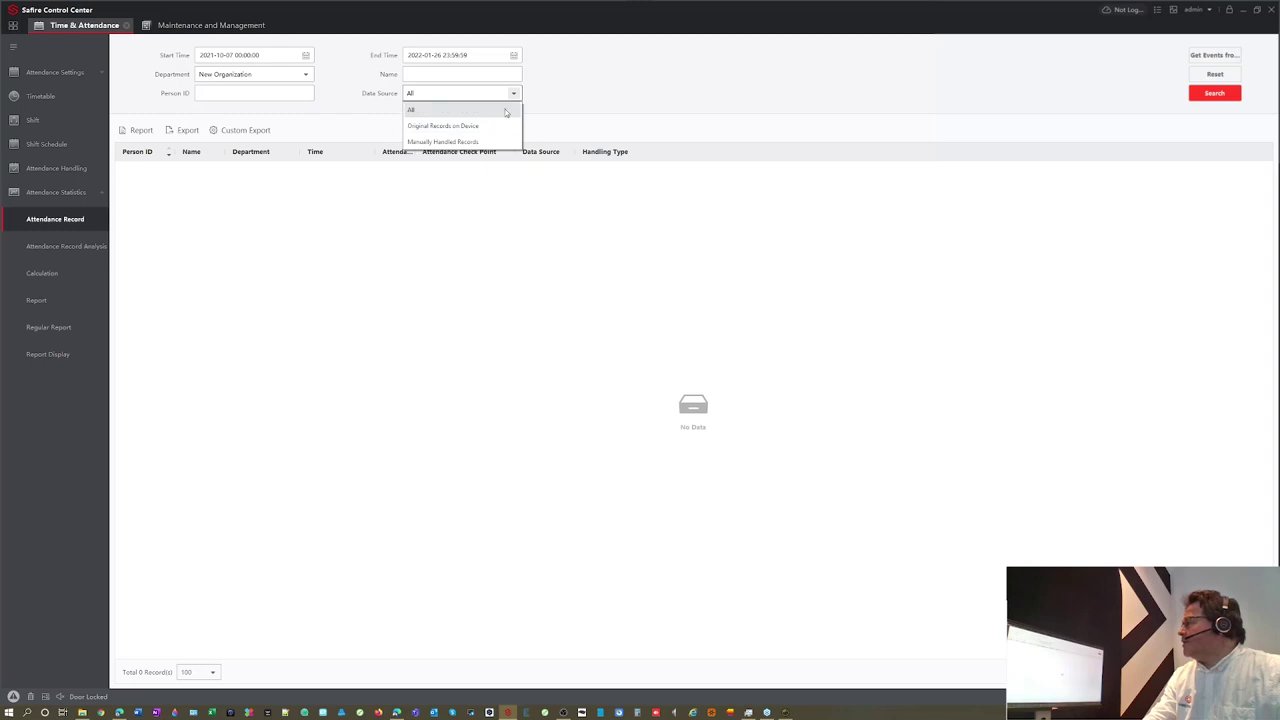
{"action": "left_click", "coordinate": [503, 108]}
{"action": "left_click", "coordinate": [255, 74]}
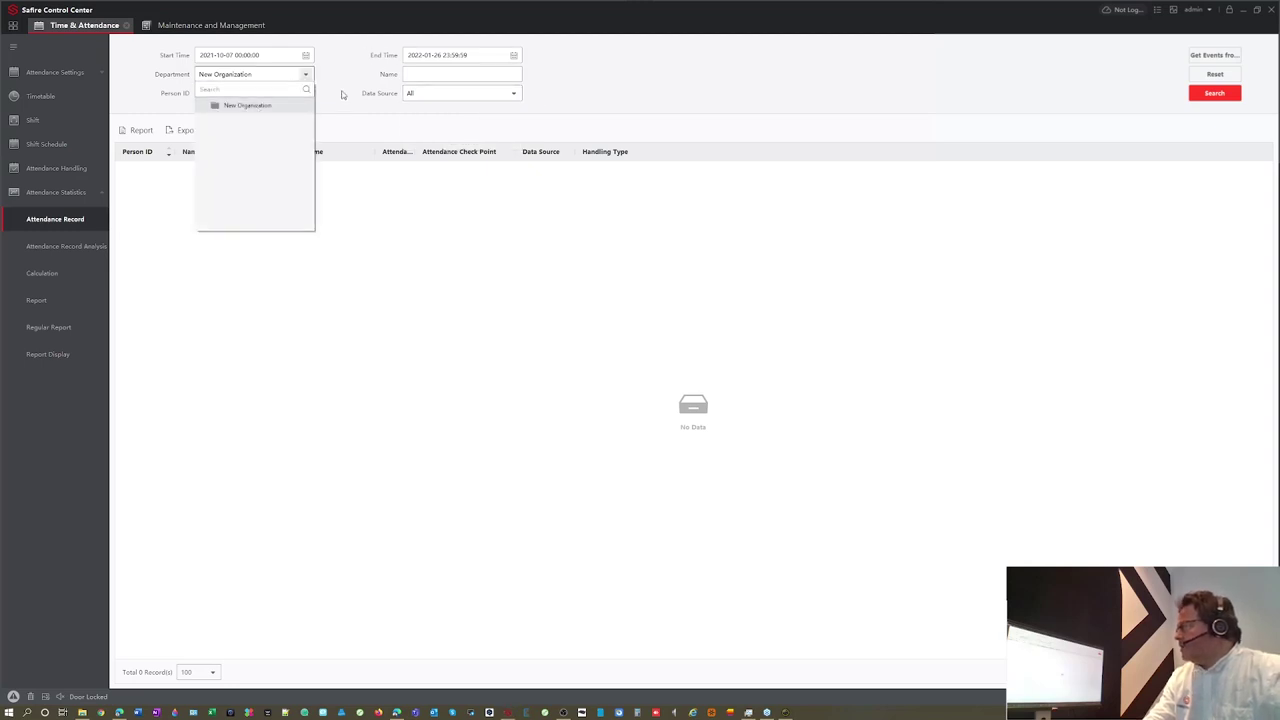
{"action": "left_click", "coordinate": [344, 95]}
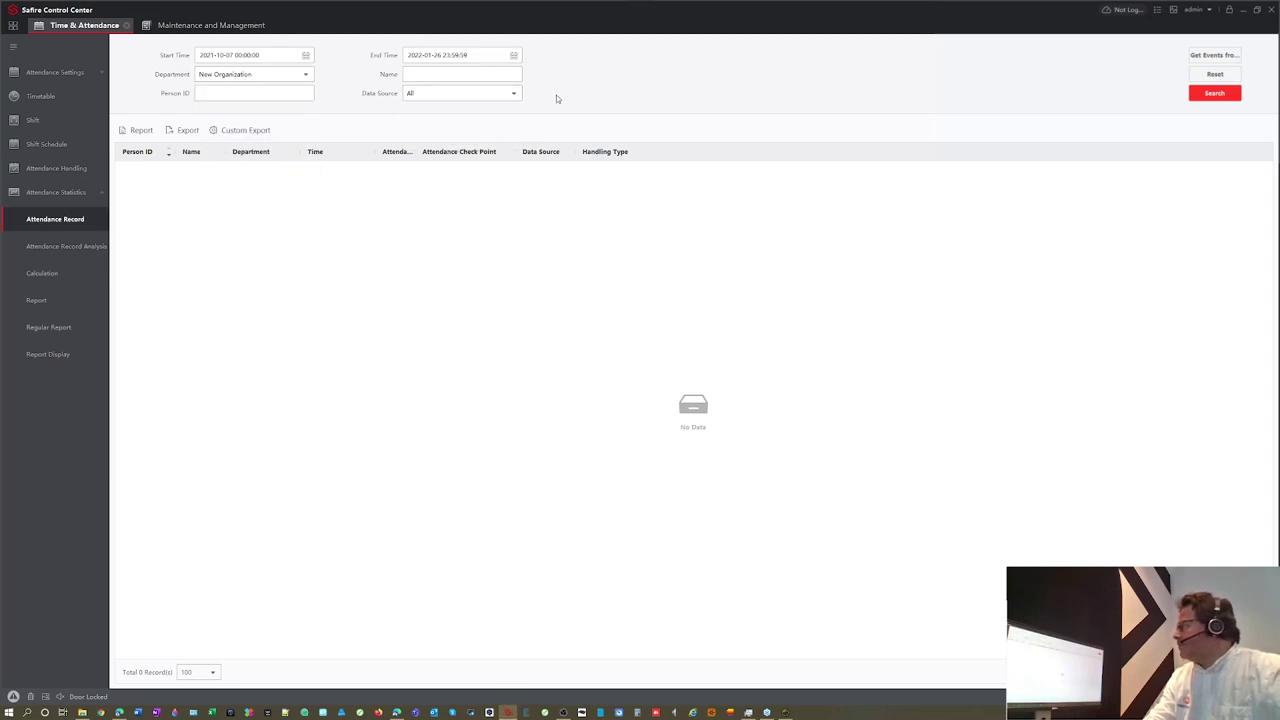
Step: Get events from all devices and synchronize them
{"action": "left_click", "coordinate": [1206, 59]}
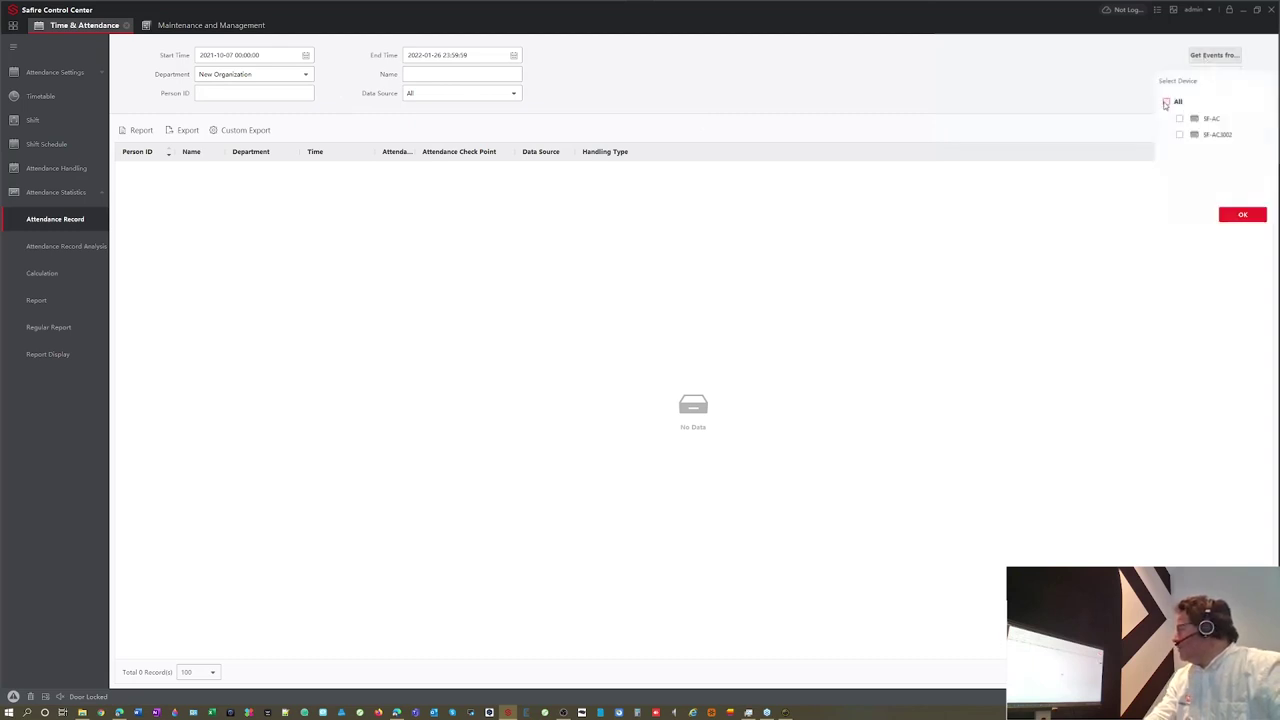
{"action": "left_click", "coordinate": [1166, 103]}
{"action": "left_click", "coordinate": [1238, 216]}
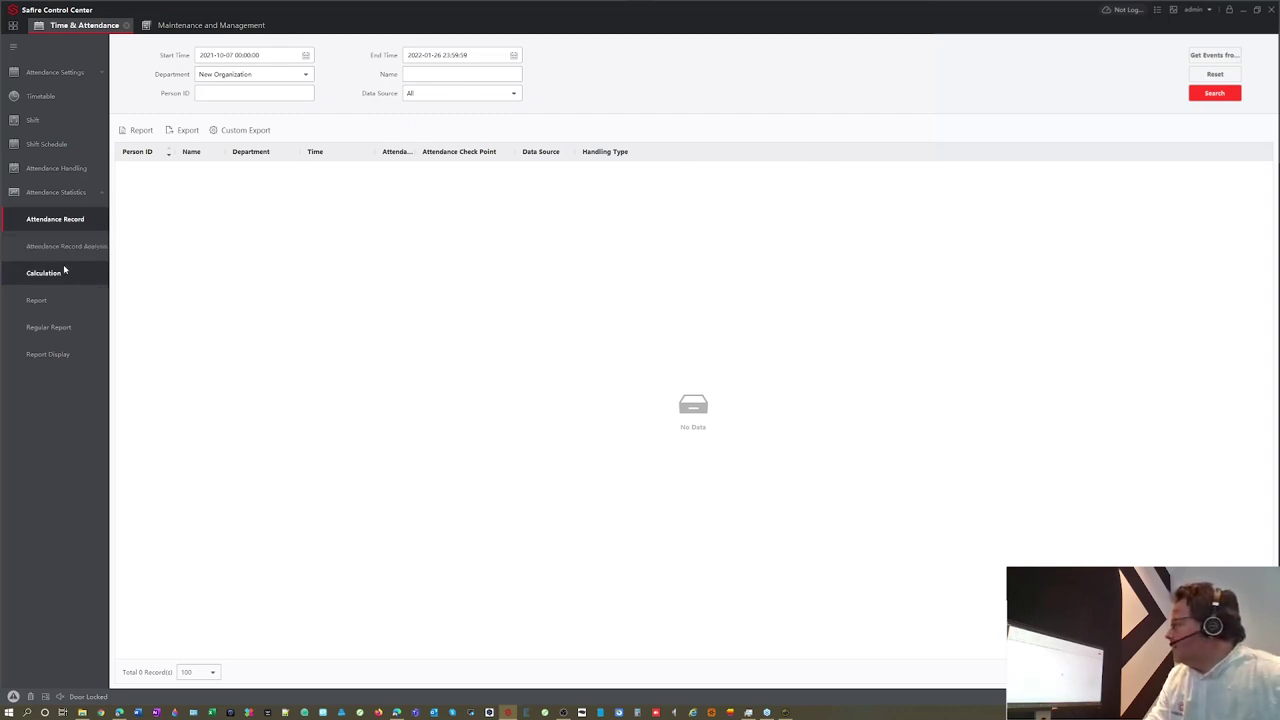
{"action": "left_click", "coordinate": [46, 300]}
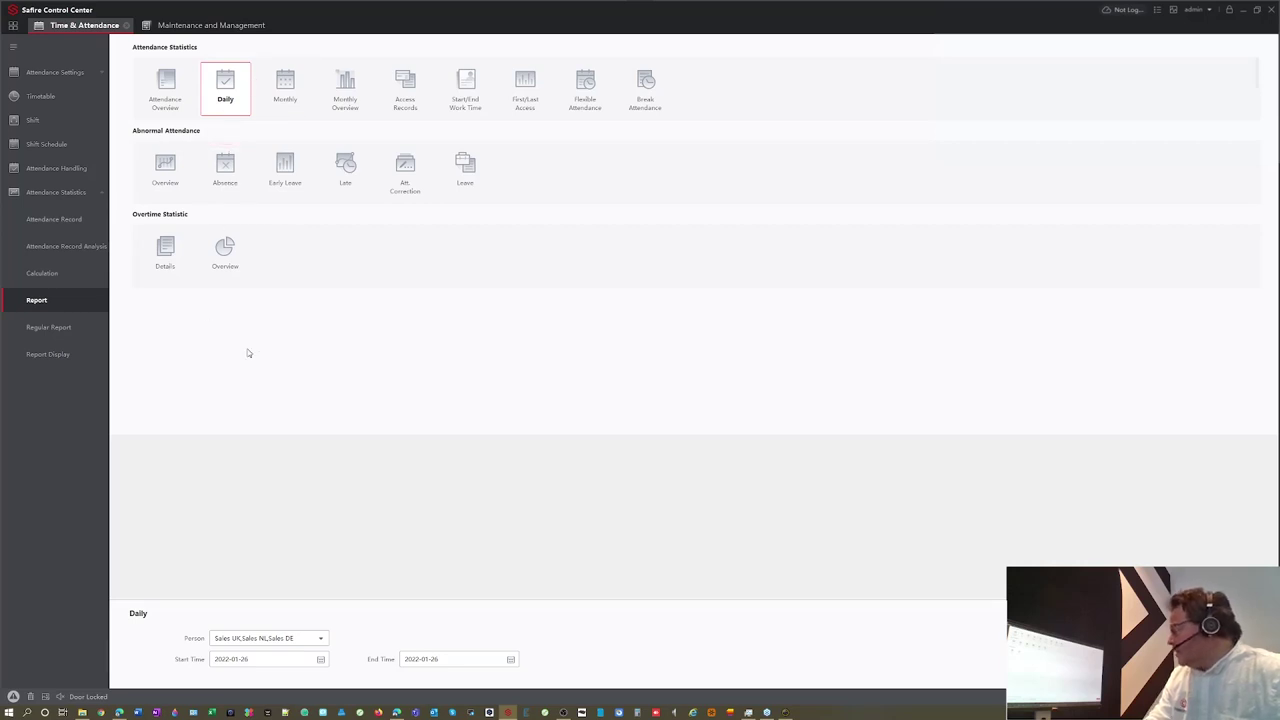
Step: Set the Daily report start date to 2021-12-01
{"action": "left_click", "coordinate": [320, 660]}
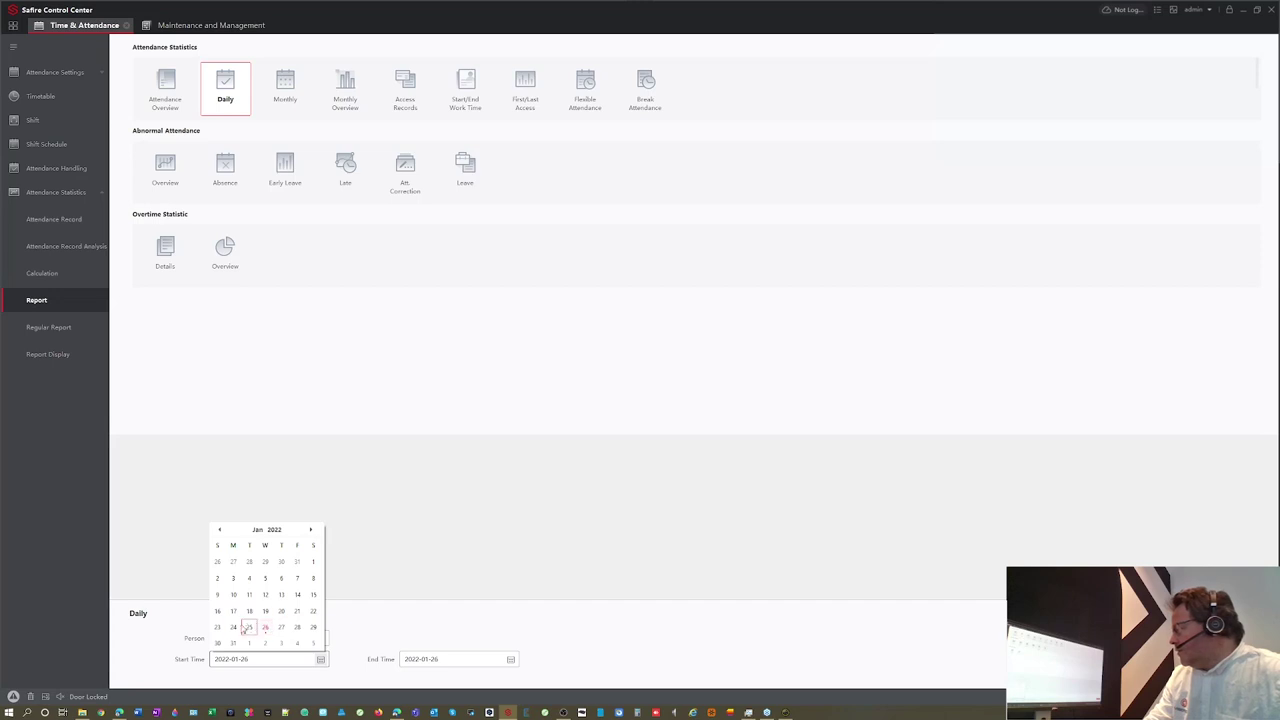
{"action": "left_click", "coordinate": [220, 530]}
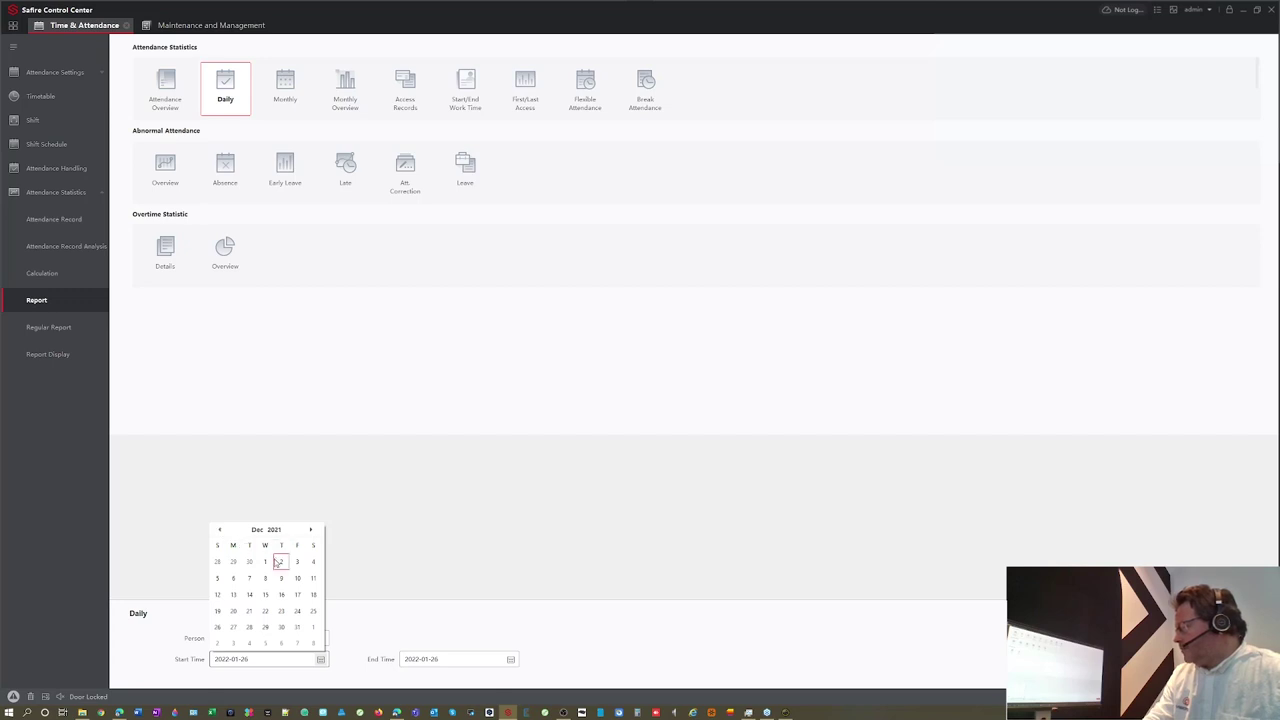
{"action": "left_click", "coordinate": [266, 561]}
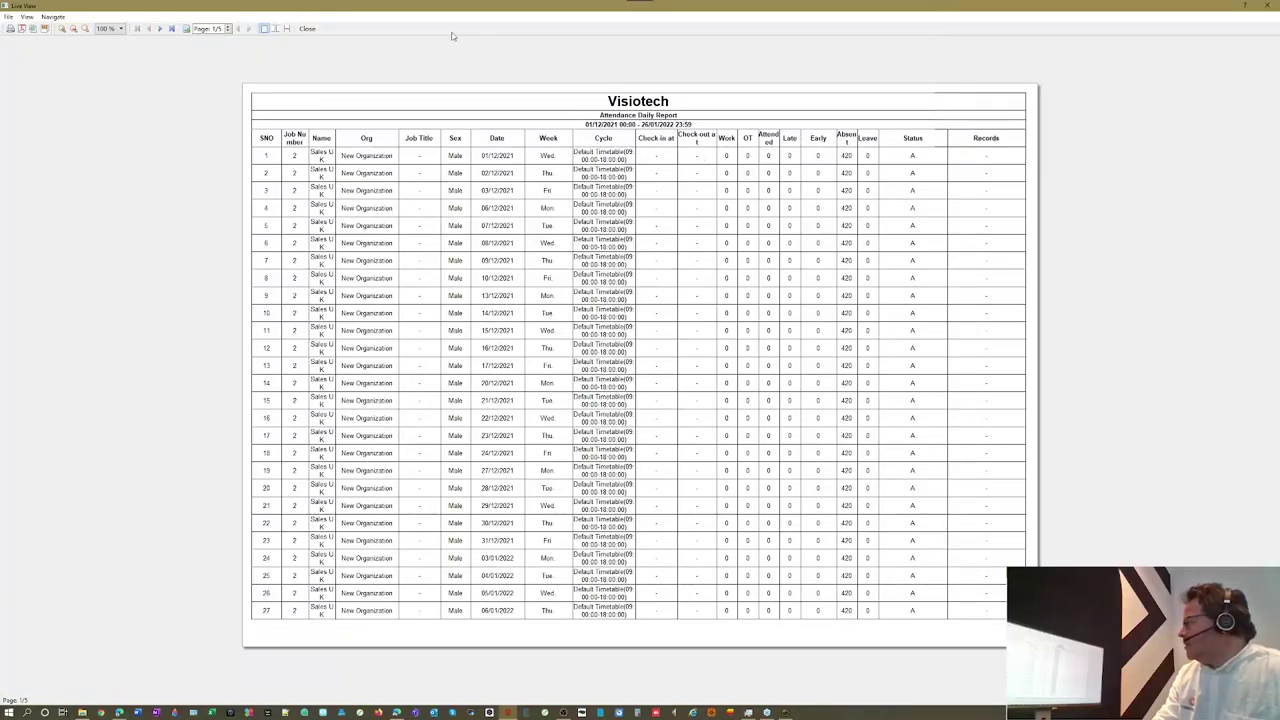
Step: Page through the report to its last page, then close the preview
{"action": "left_click", "coordinate": [160, 29]}
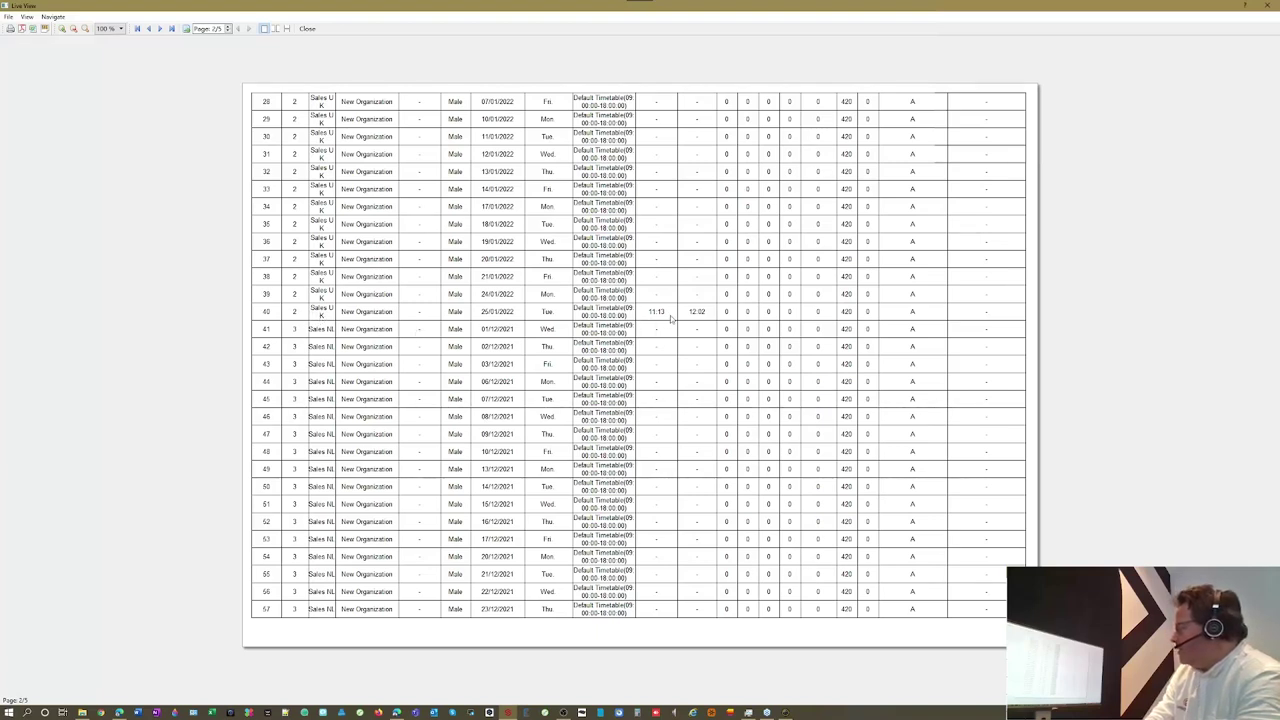
{"action": "key", "text": "End"}
{"action": "left_click", "coordinate": [307, 28]}
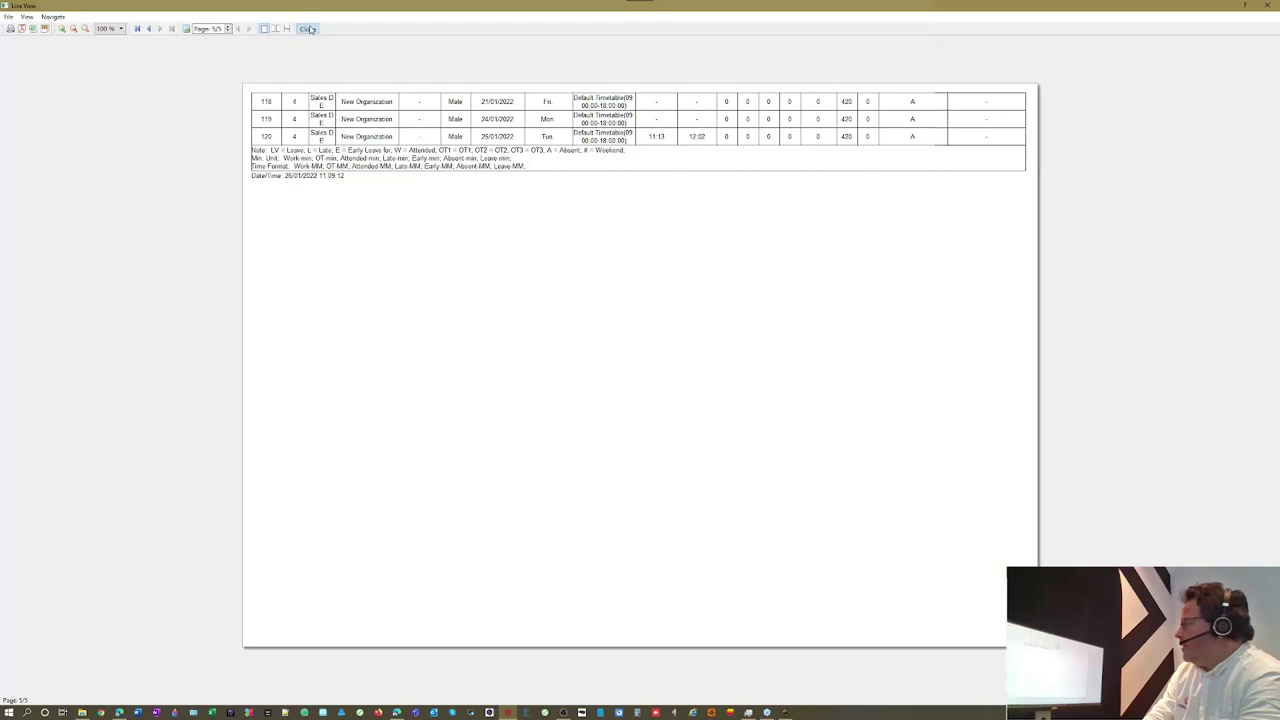